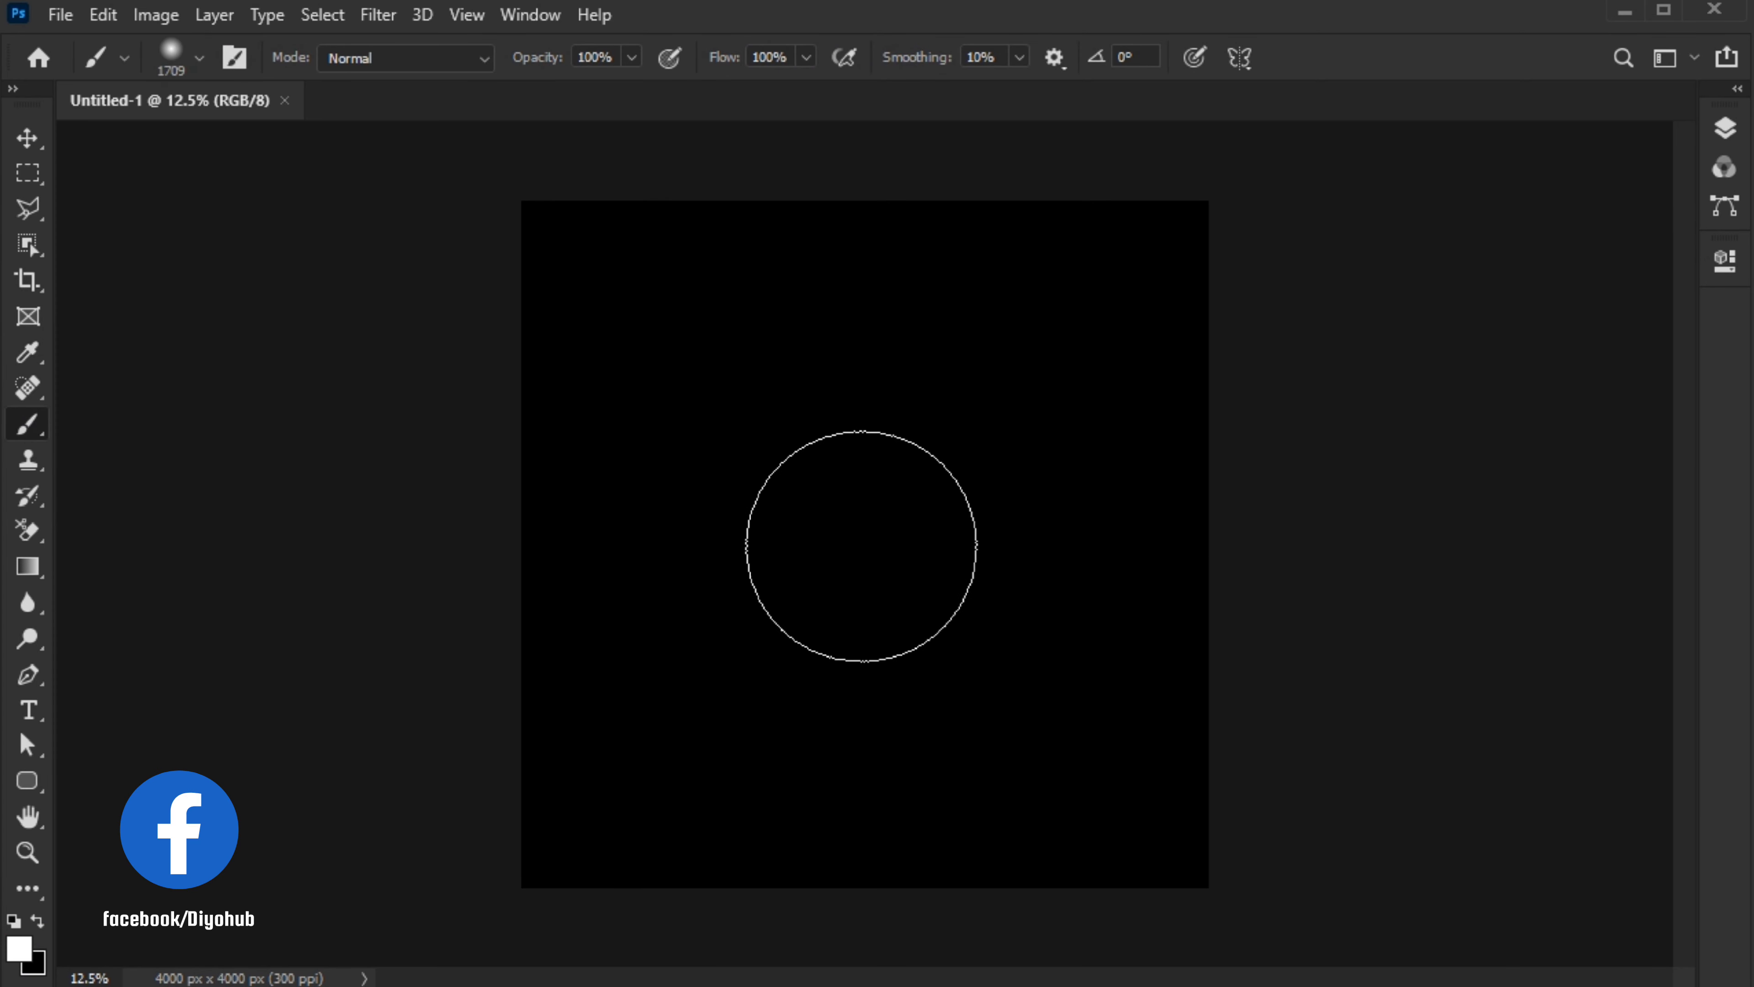
Add a new layer and paint one soft white dot near the centre of the black canvas.
left_click(1725, 128)
left_click(1614, 950)
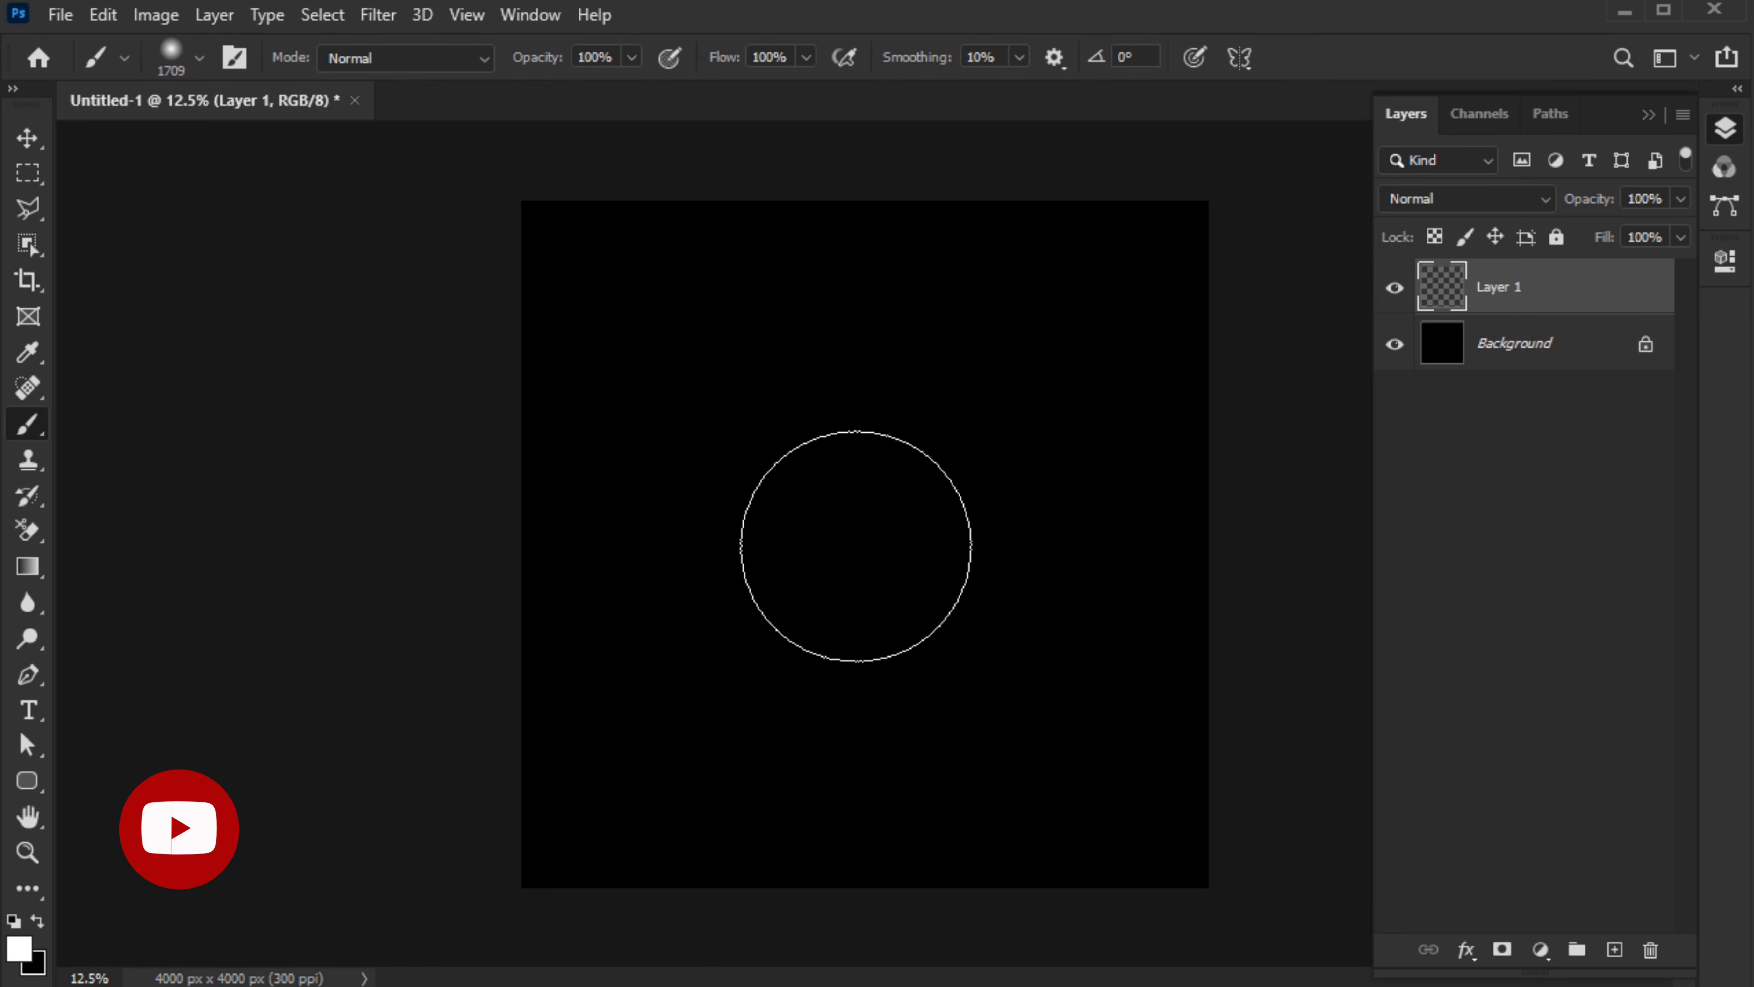
left_click(856, 546)
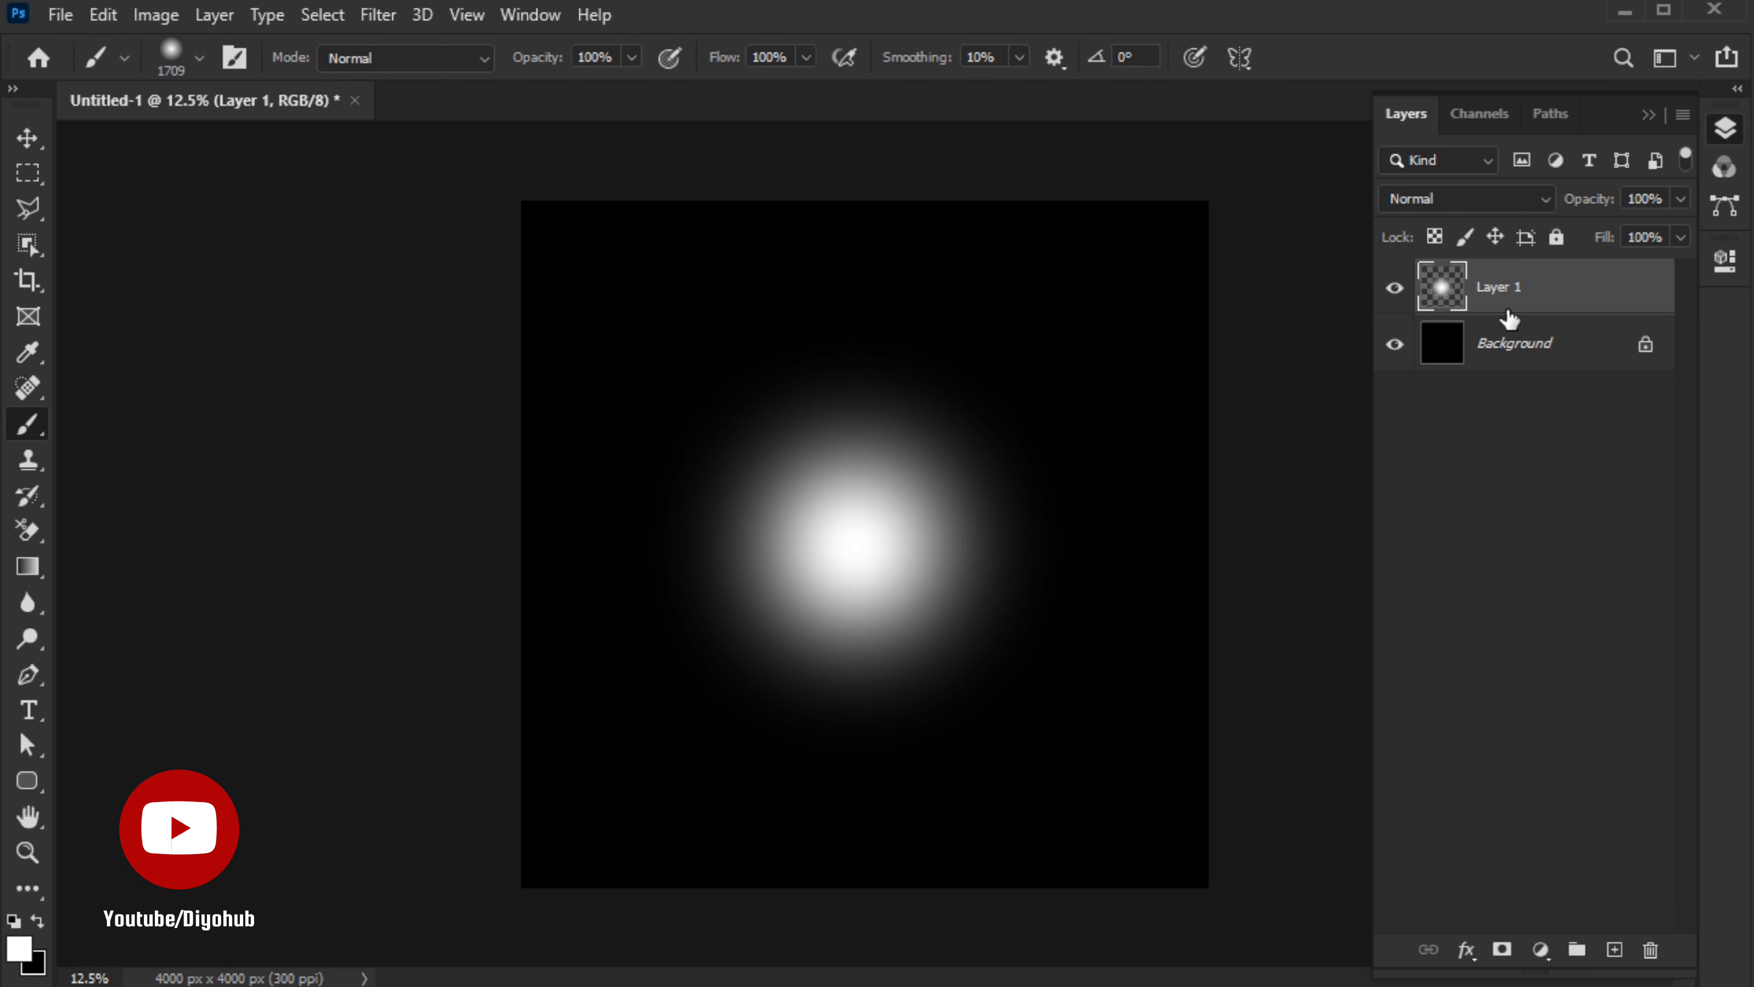
Duplicate the white dot layer and hide the original Layer 1.
key("ctrl+j")
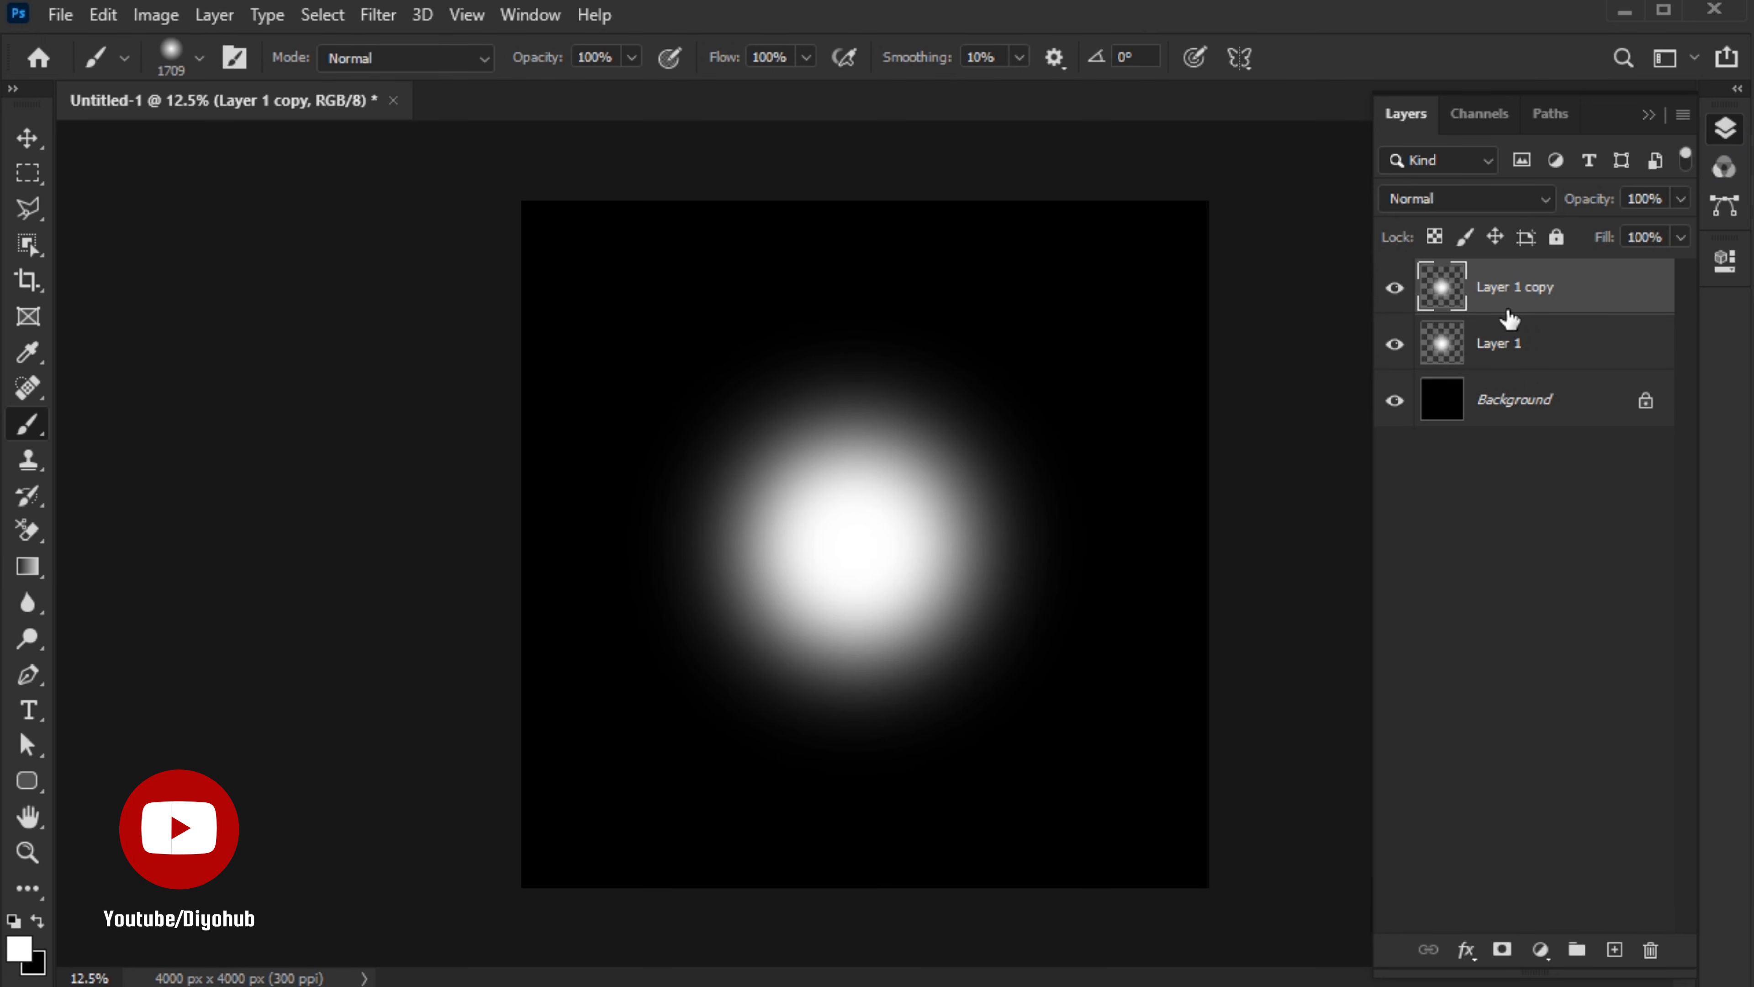
left_click(1395, 288)
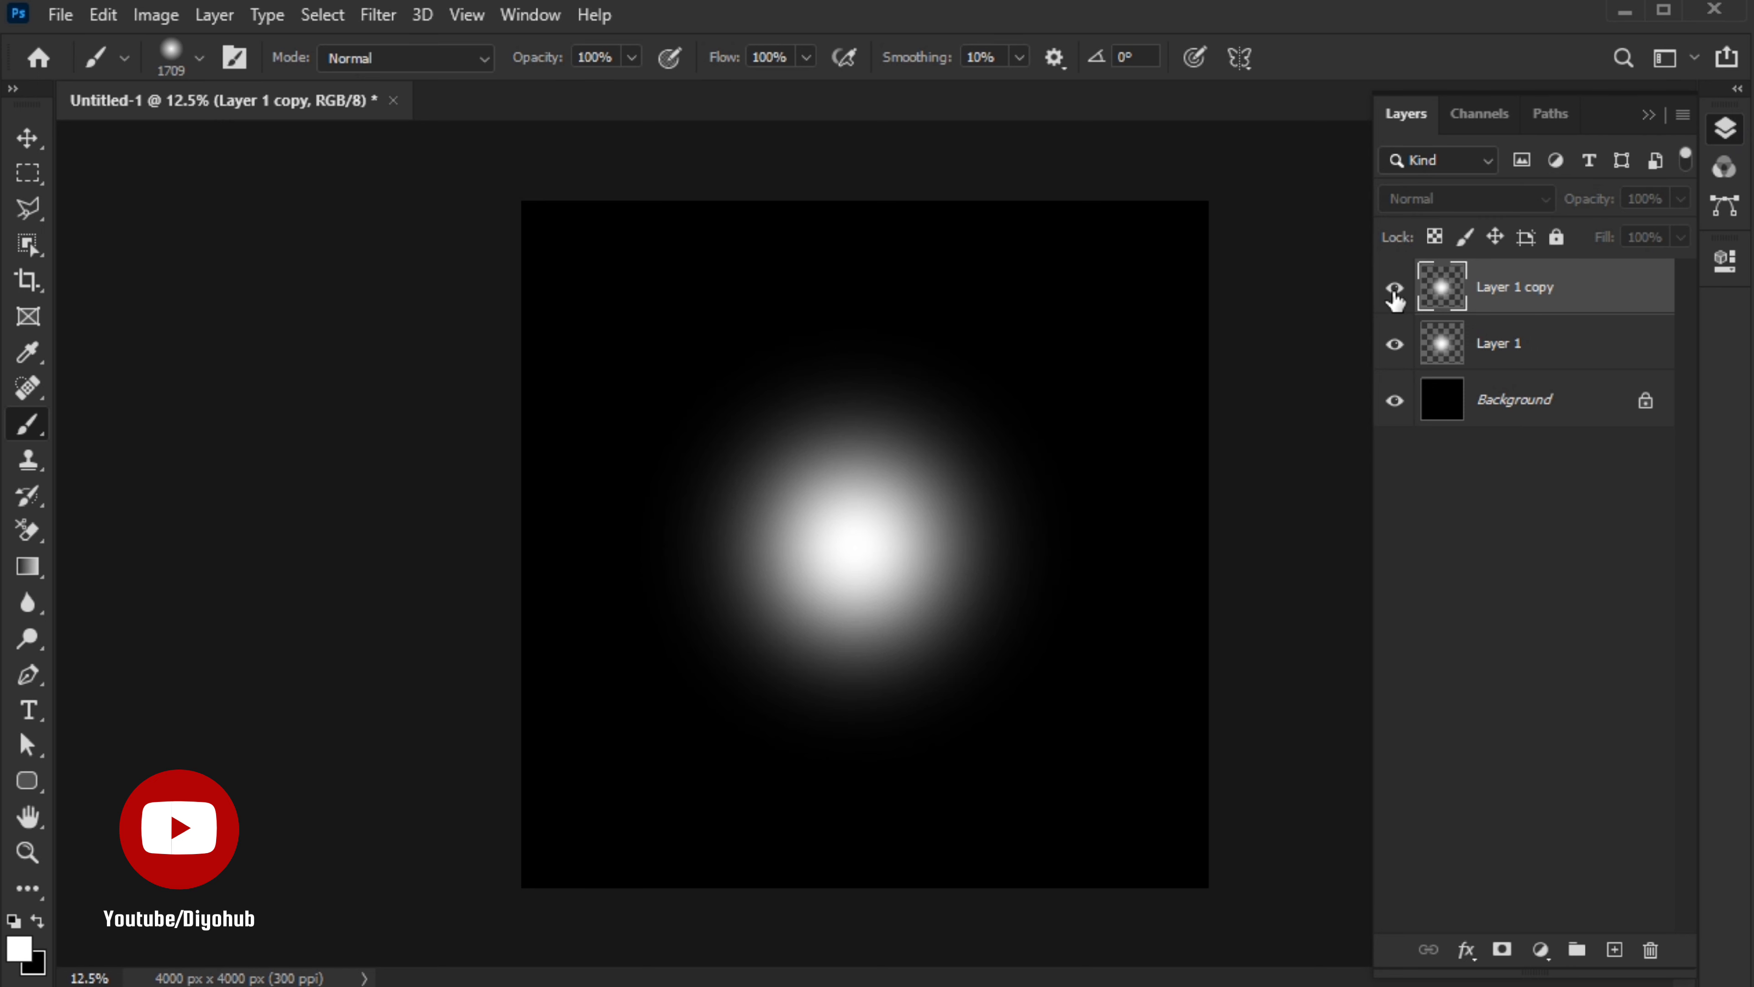
left_click(1395, 288)
key("v")
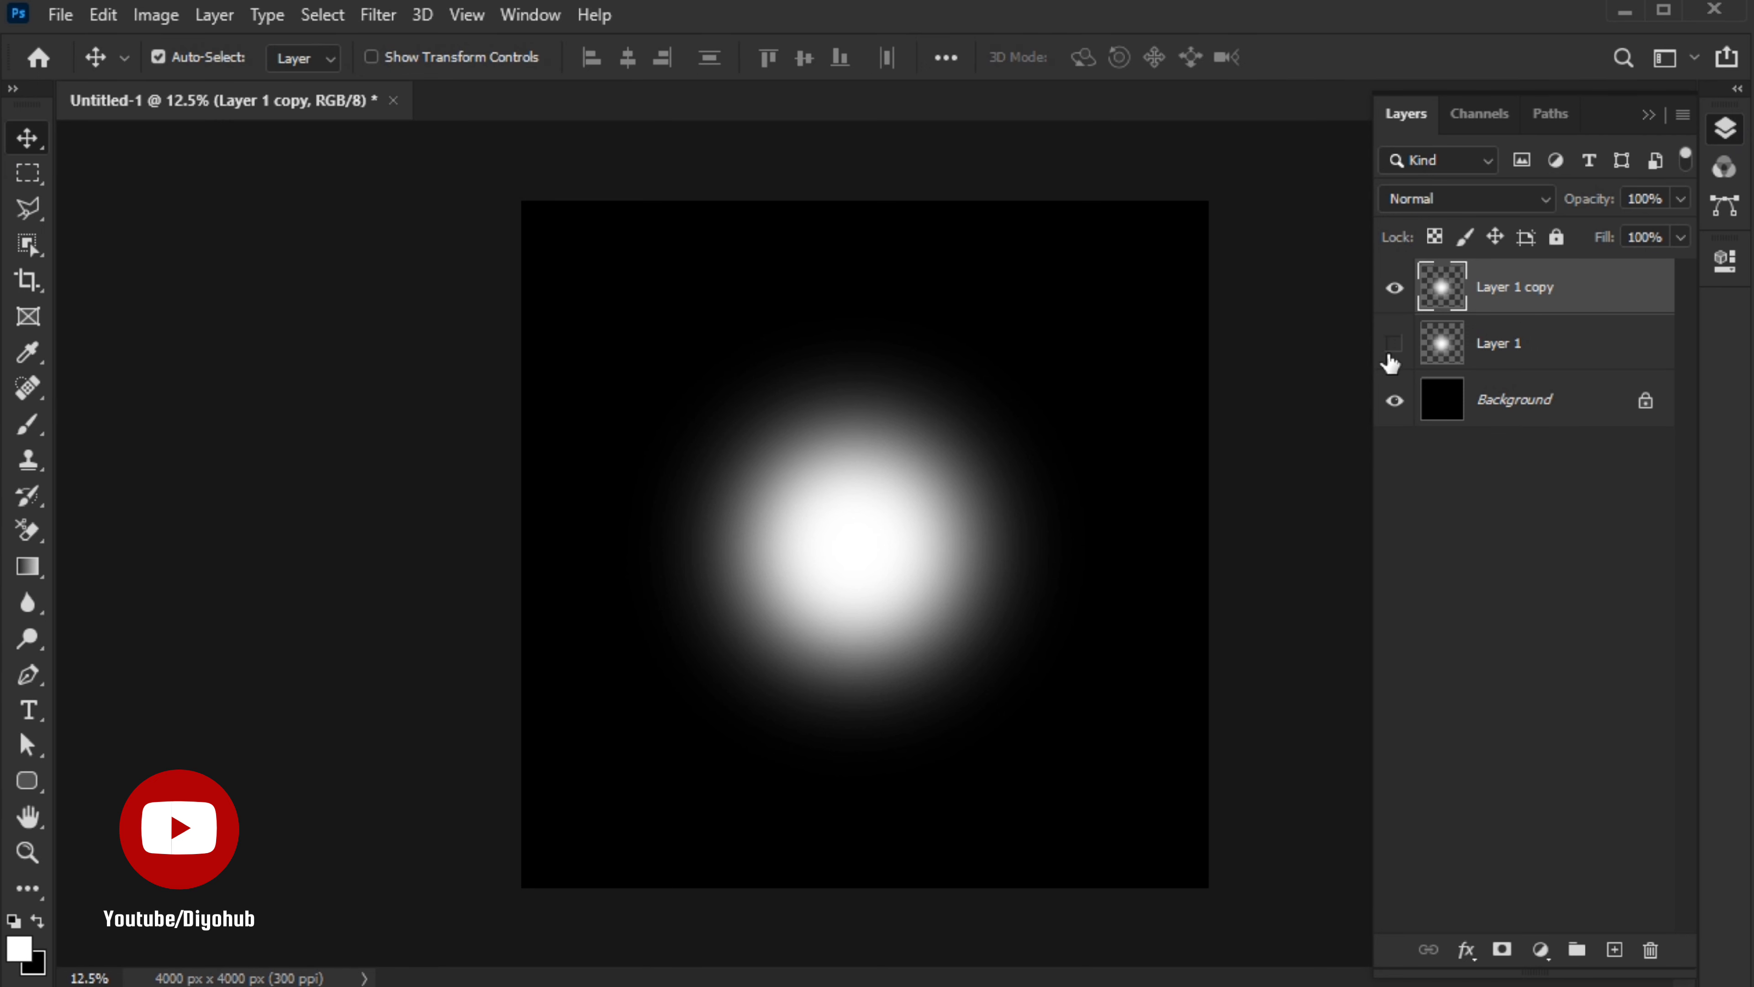
left_click(1396, 343)
Squash the duplicated dot to 20.64% height at full width and centre it on the canvas.
key("ctrl")
key("ctrl+t")
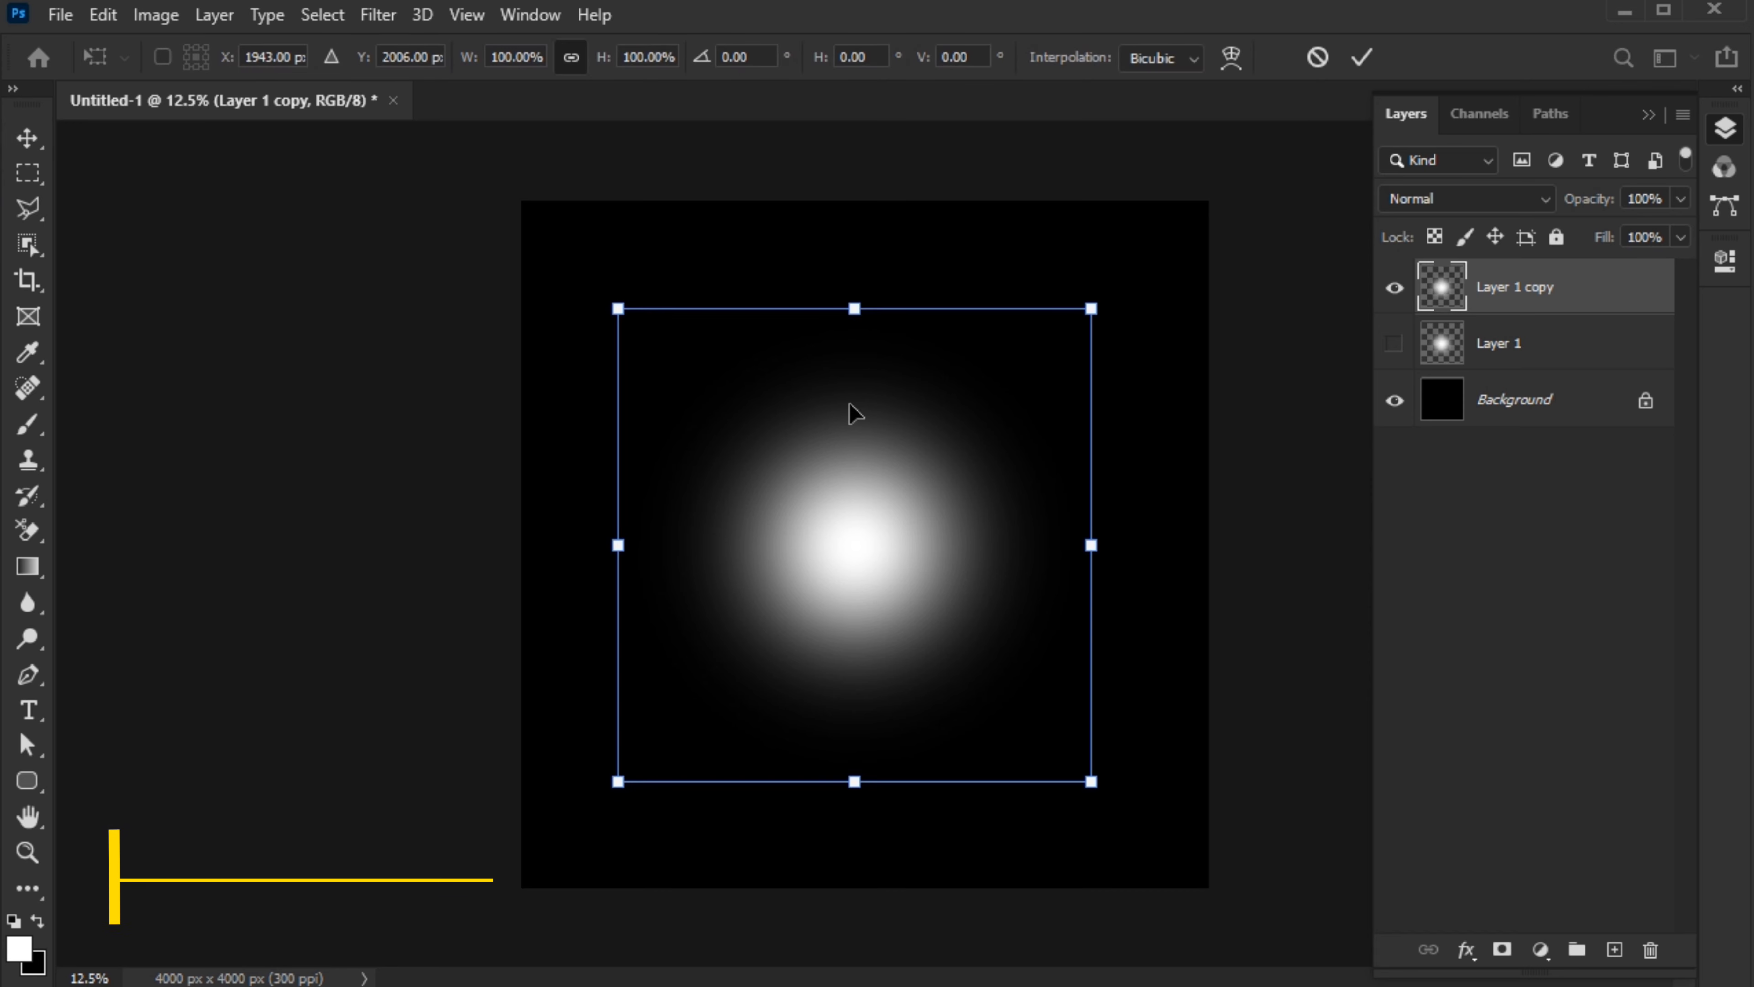
left_click_drag(854, 308, 869, 549)
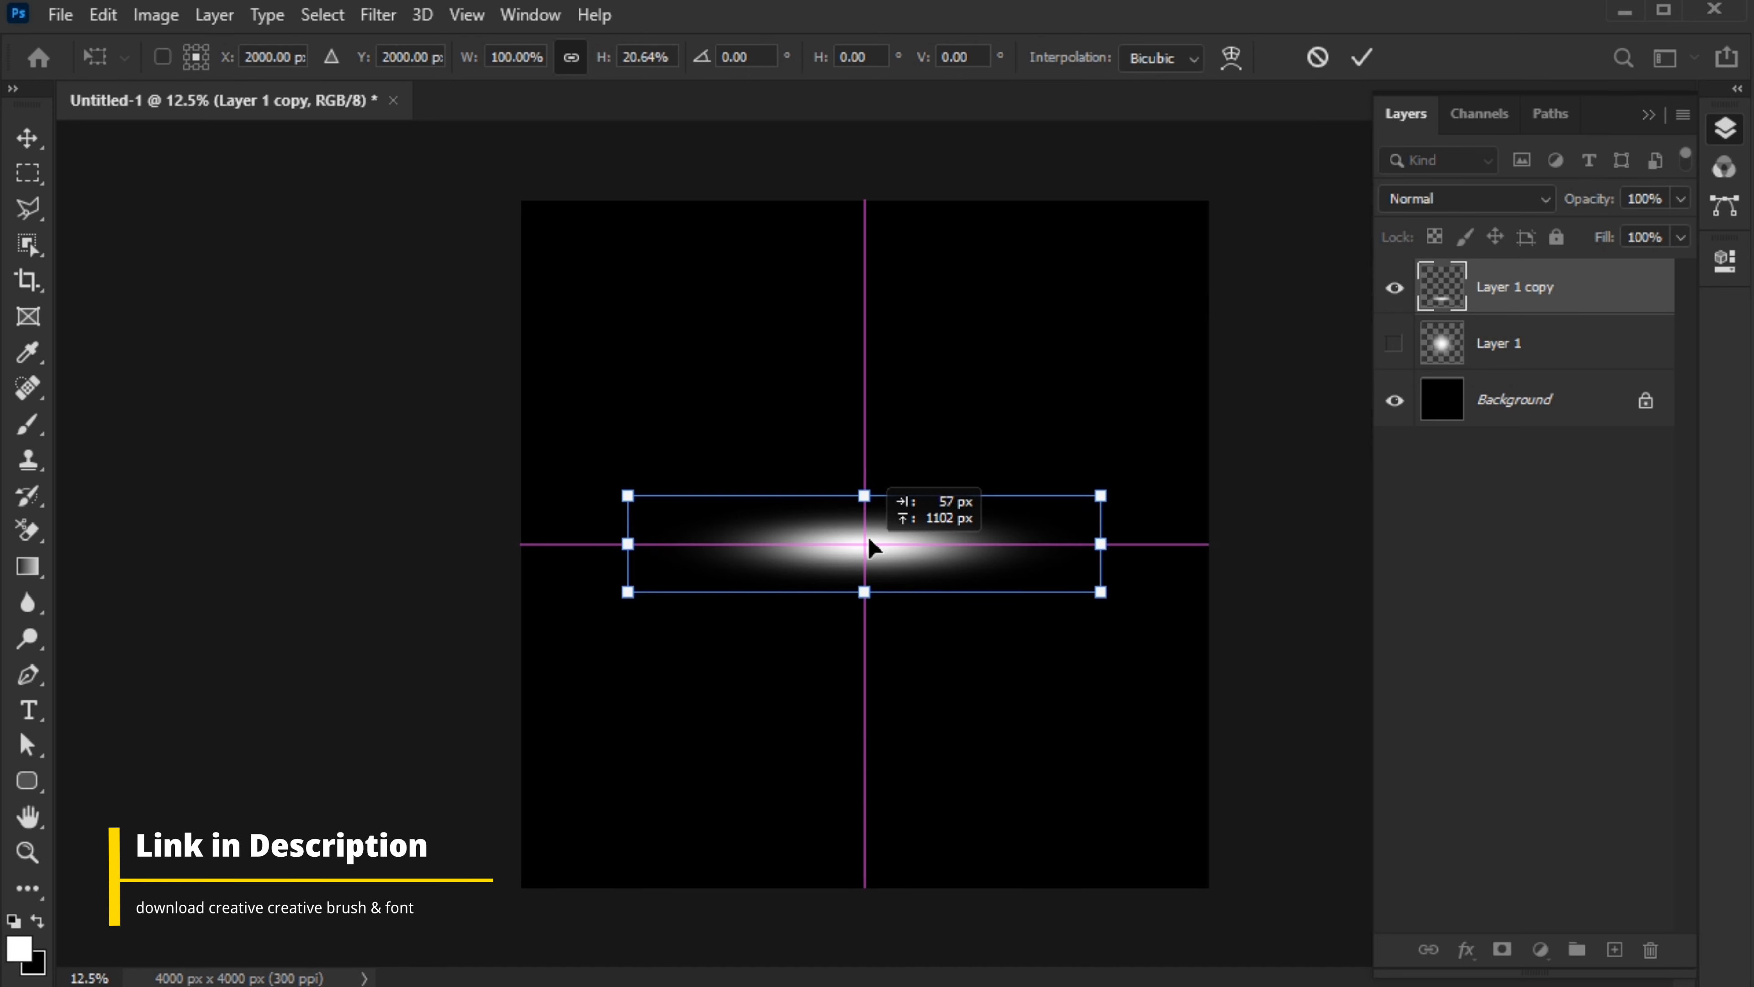
left_click(1362, 57)
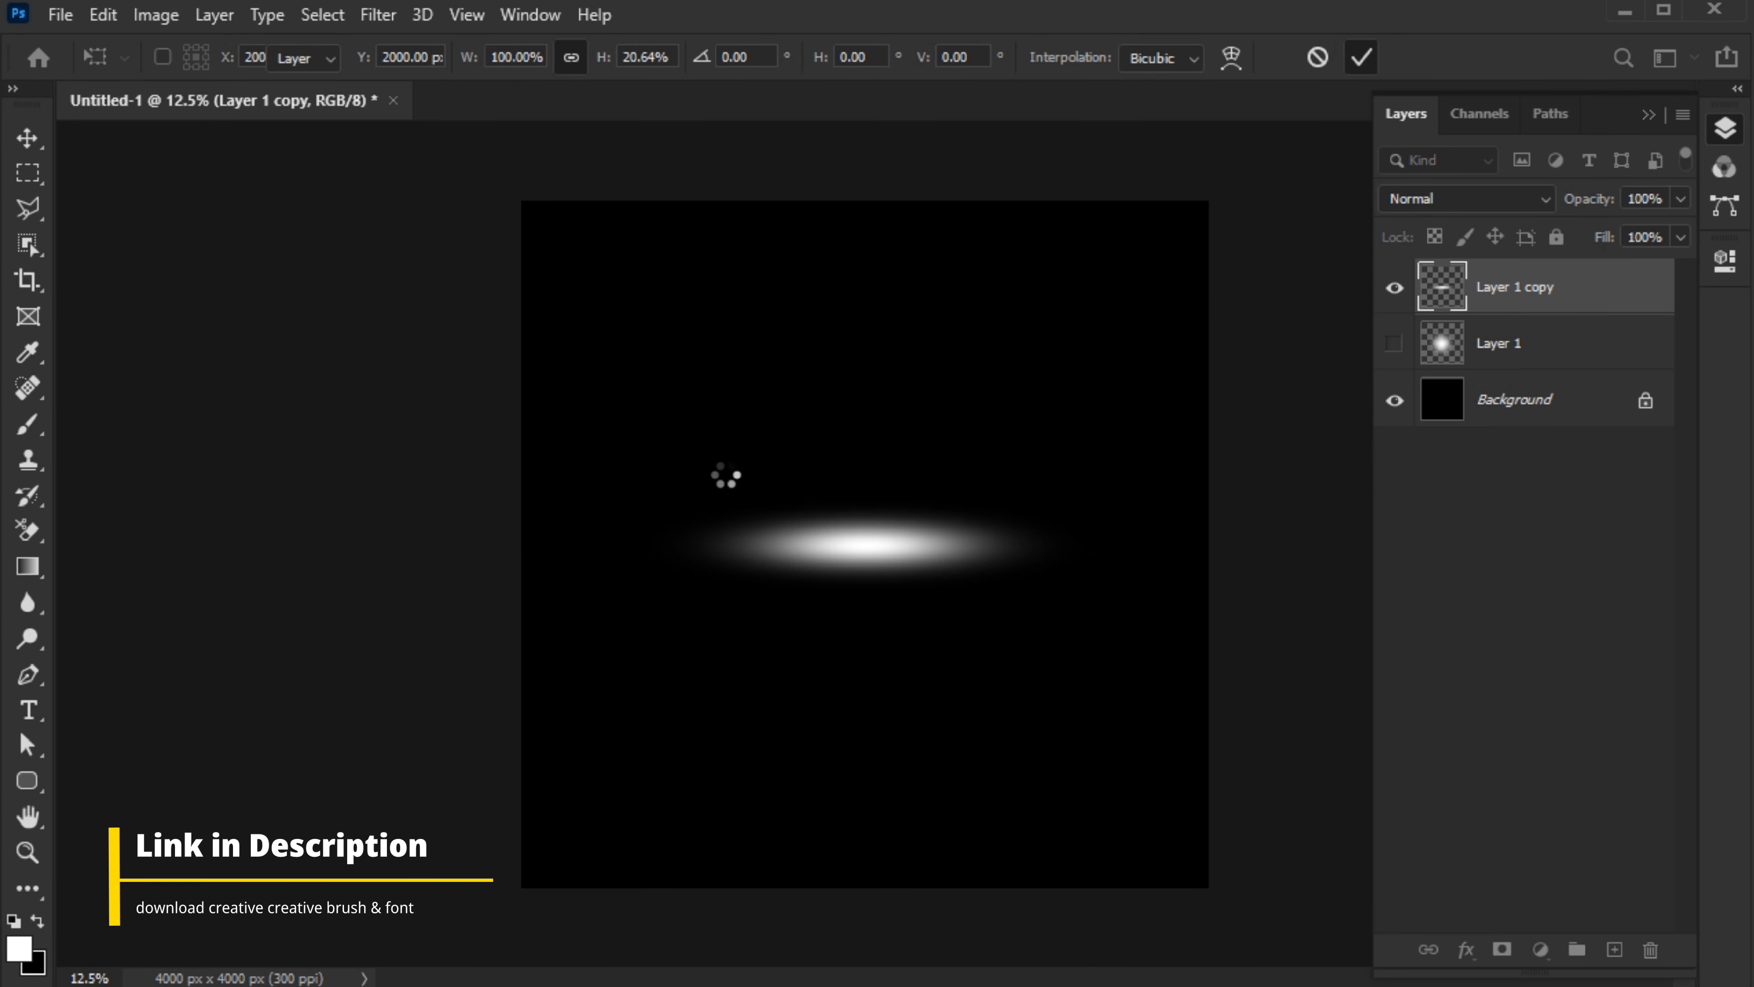
left_click(385, 16)
mouse_move(694, 385)
left_click(823, 378)
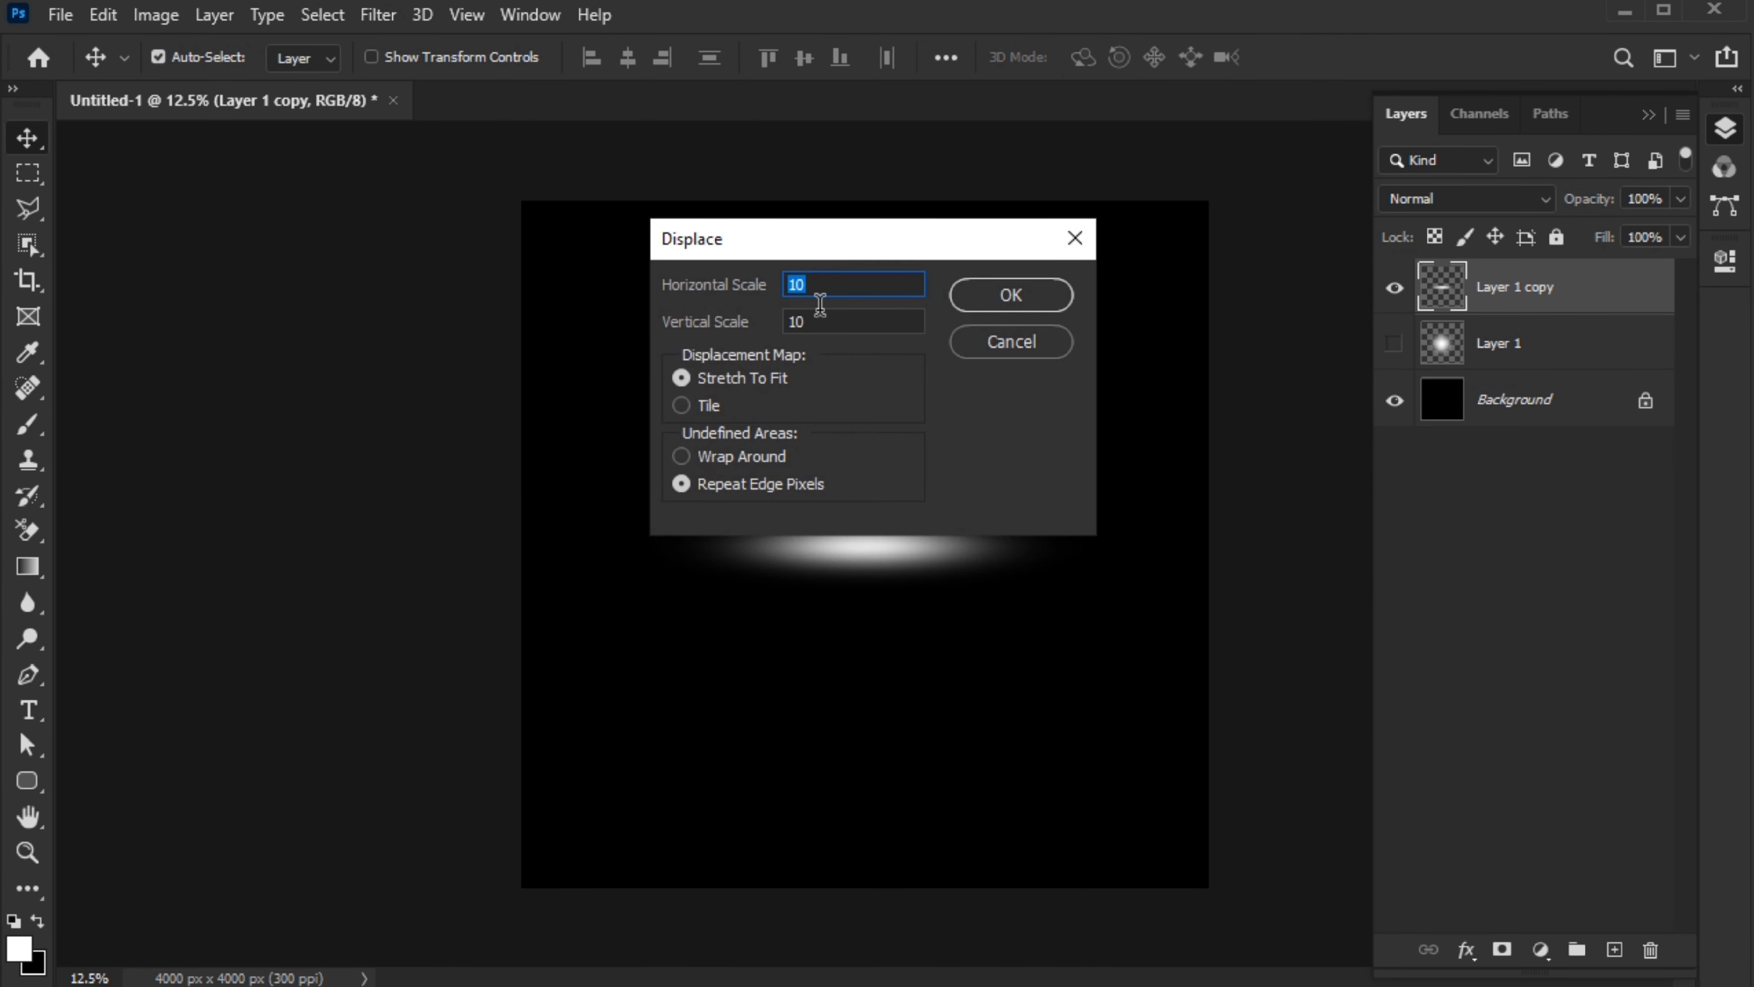
left_click(1005, 344)
Apply a sine Wave filter to the flattened glow with 28 generators, wavelength 555 to 568 and amplitude 1 to 21.
left_click(370, 20)
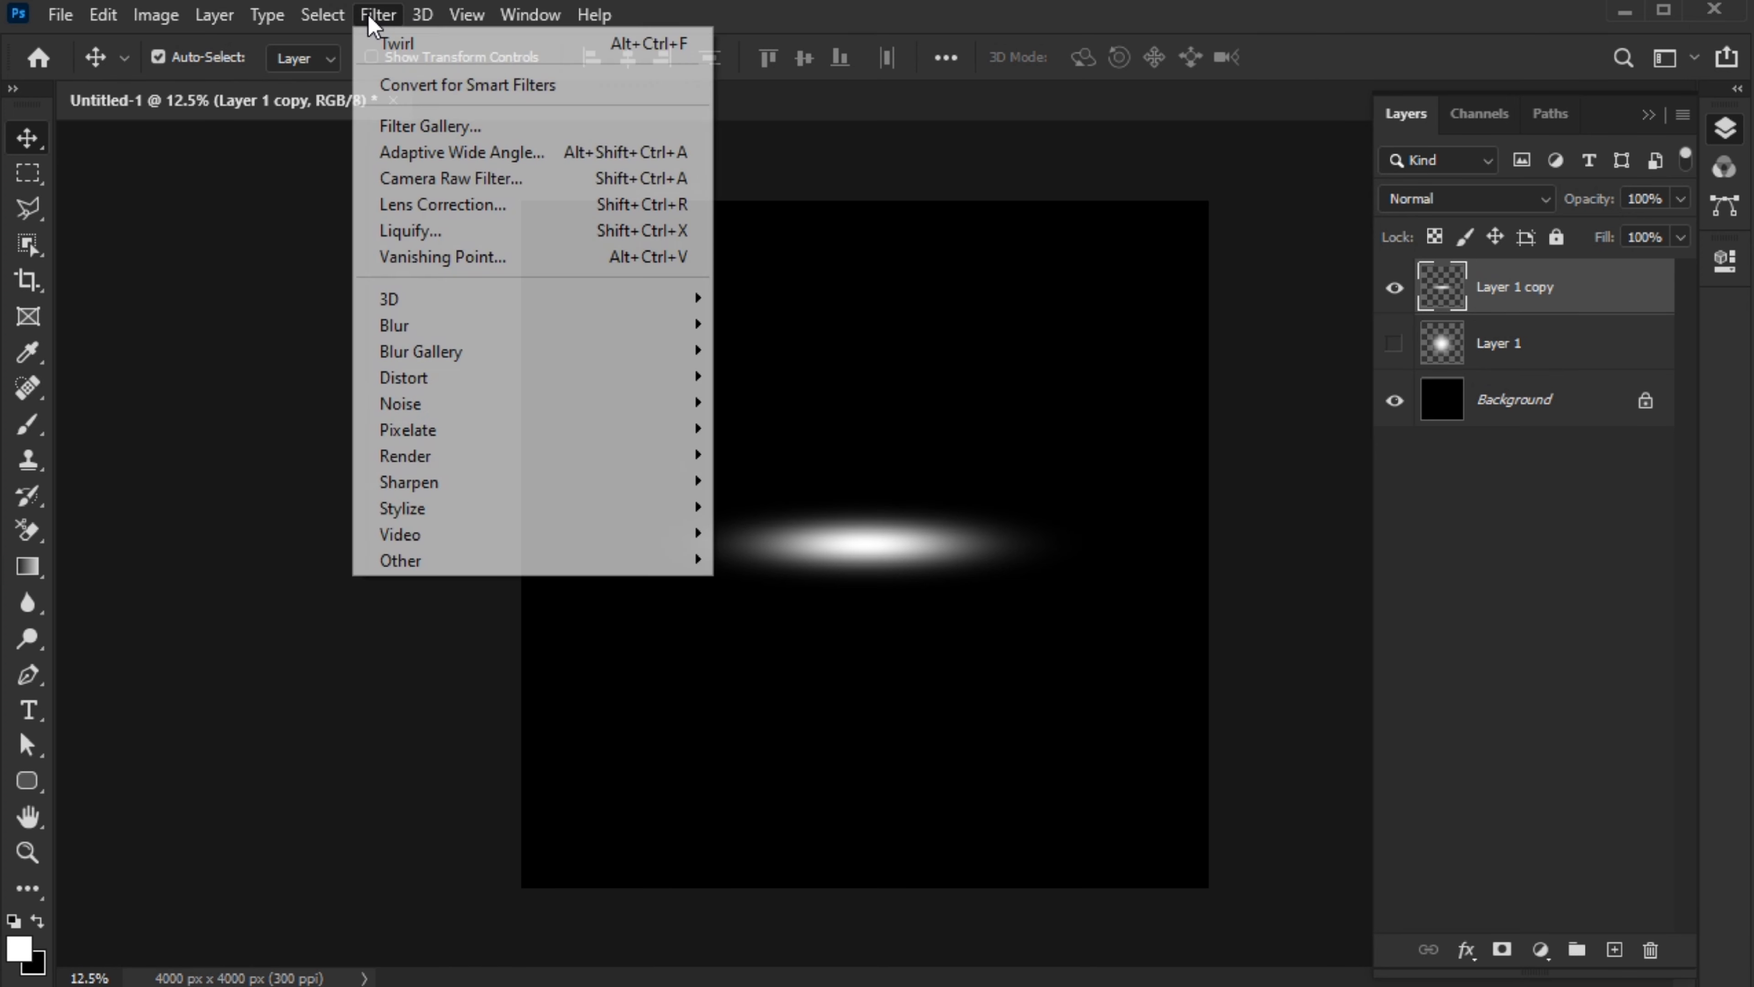
mouse_move(691, 378)
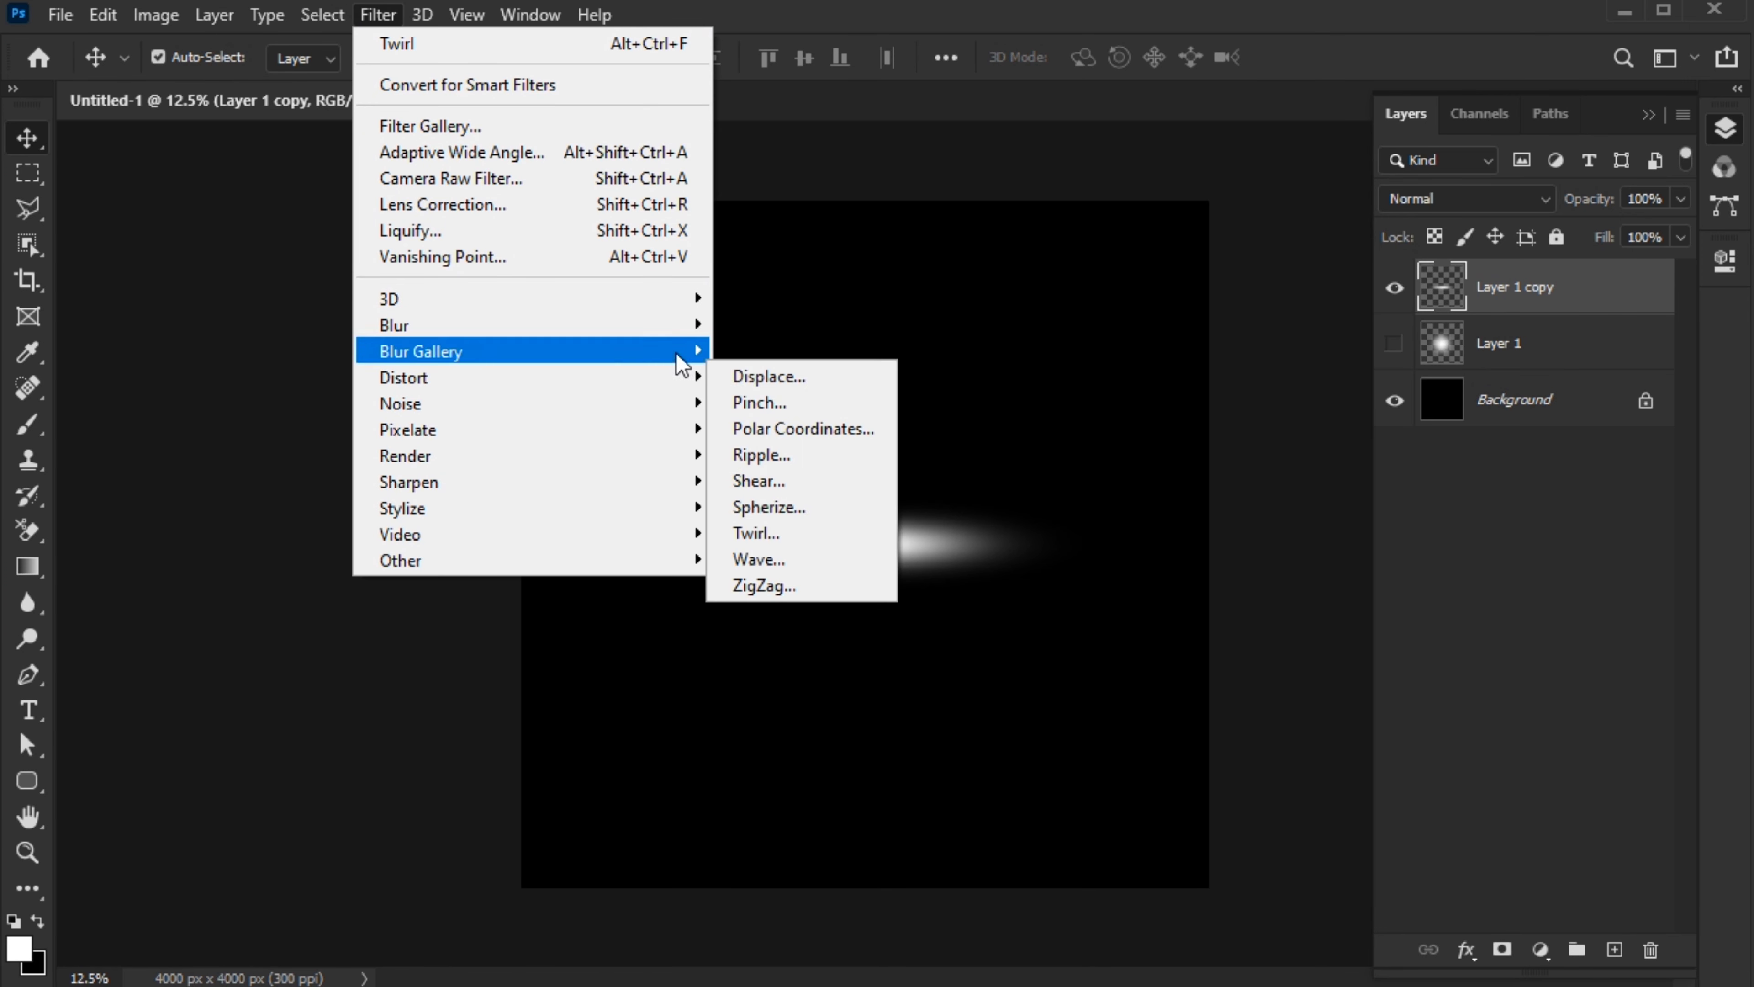
left_click(805, 560)
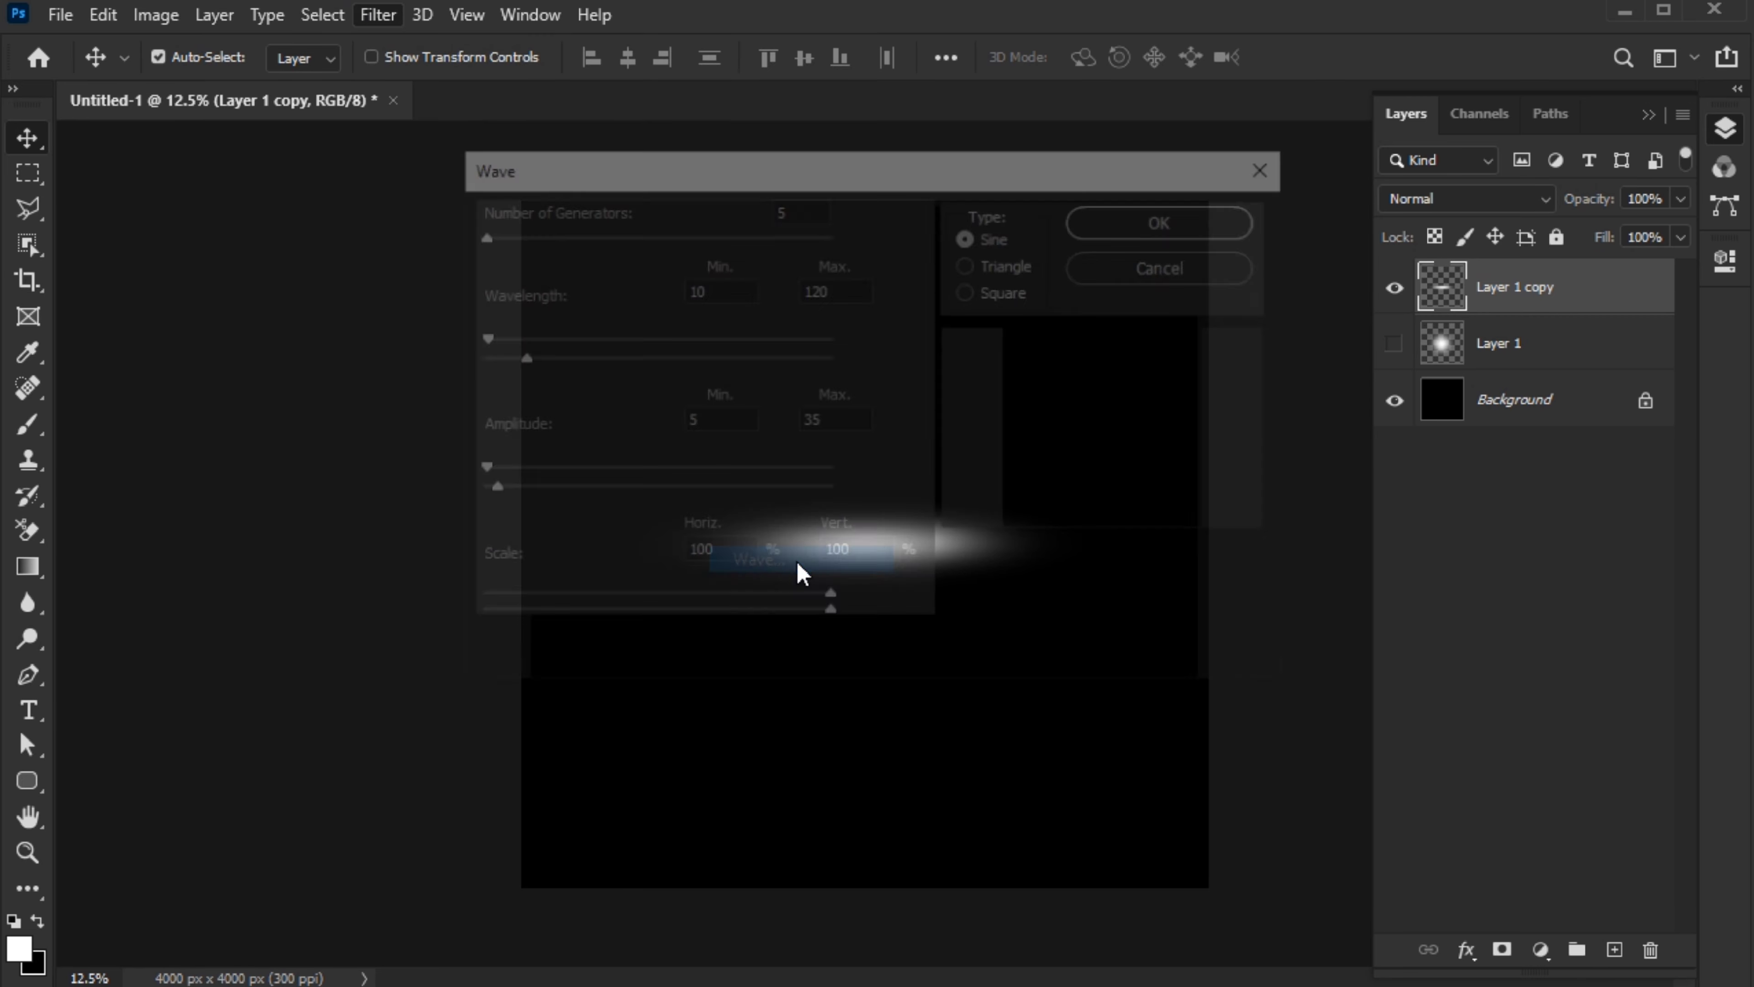
left_click_drag(858, 164, 475, 86)
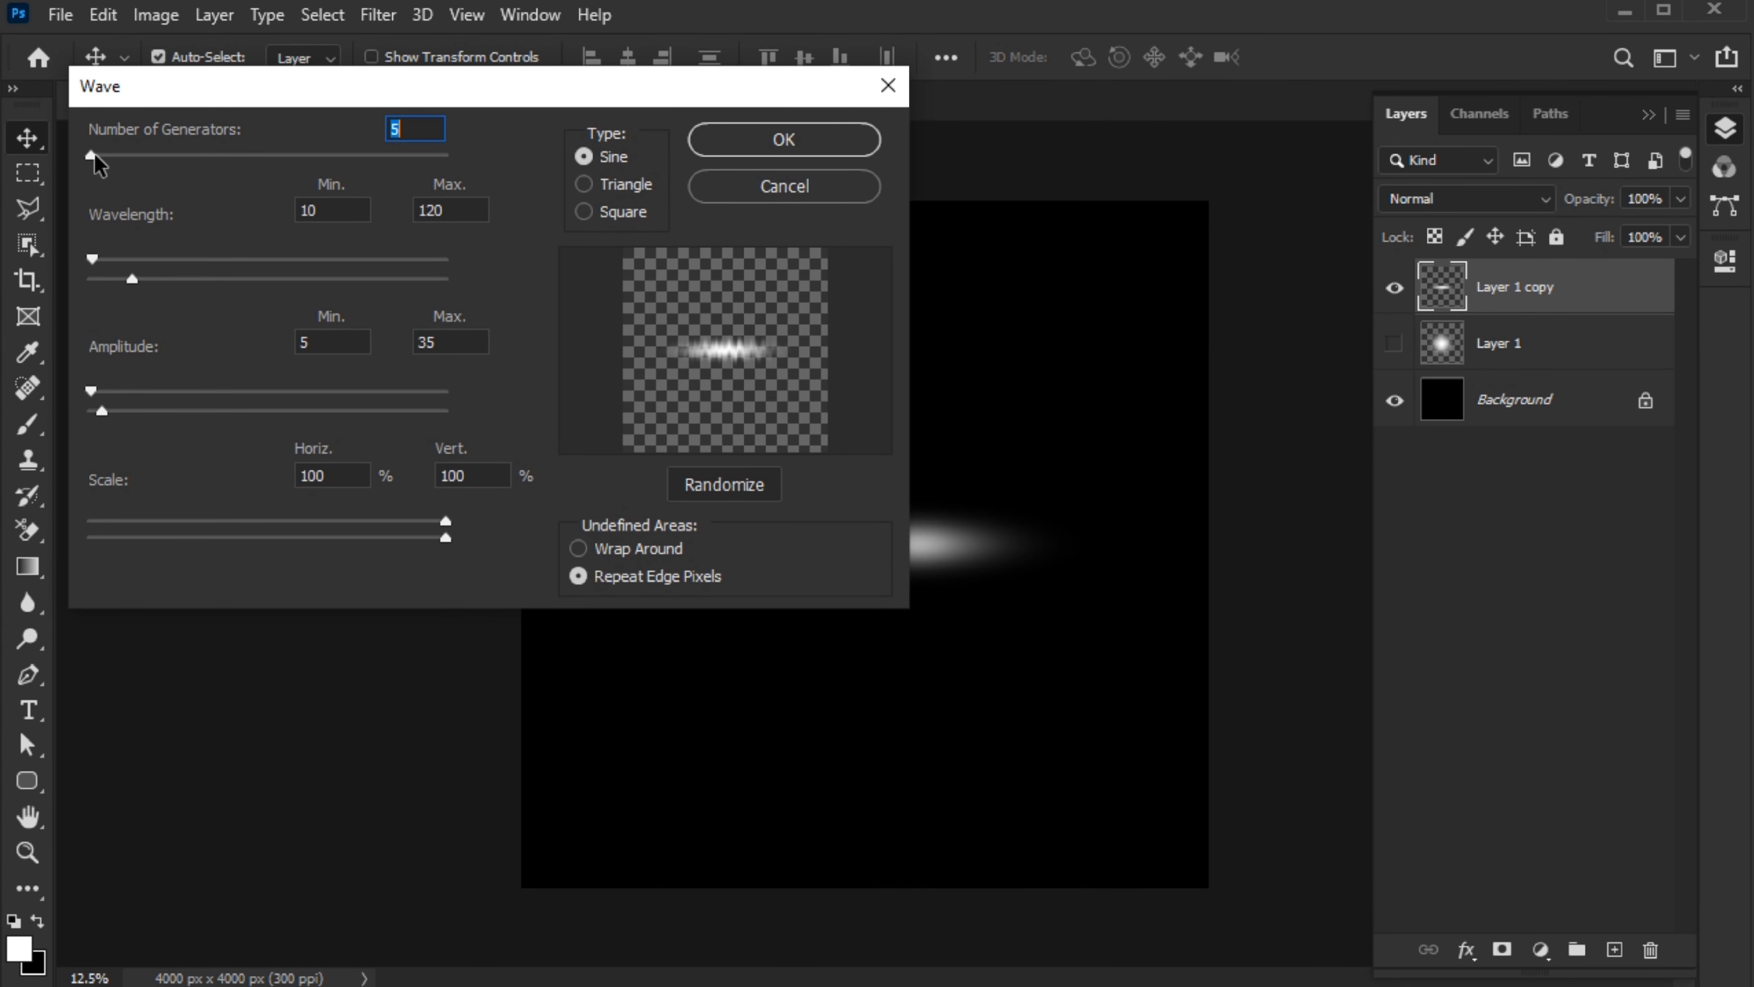
left_click_drag(94, 156, 111, 156)
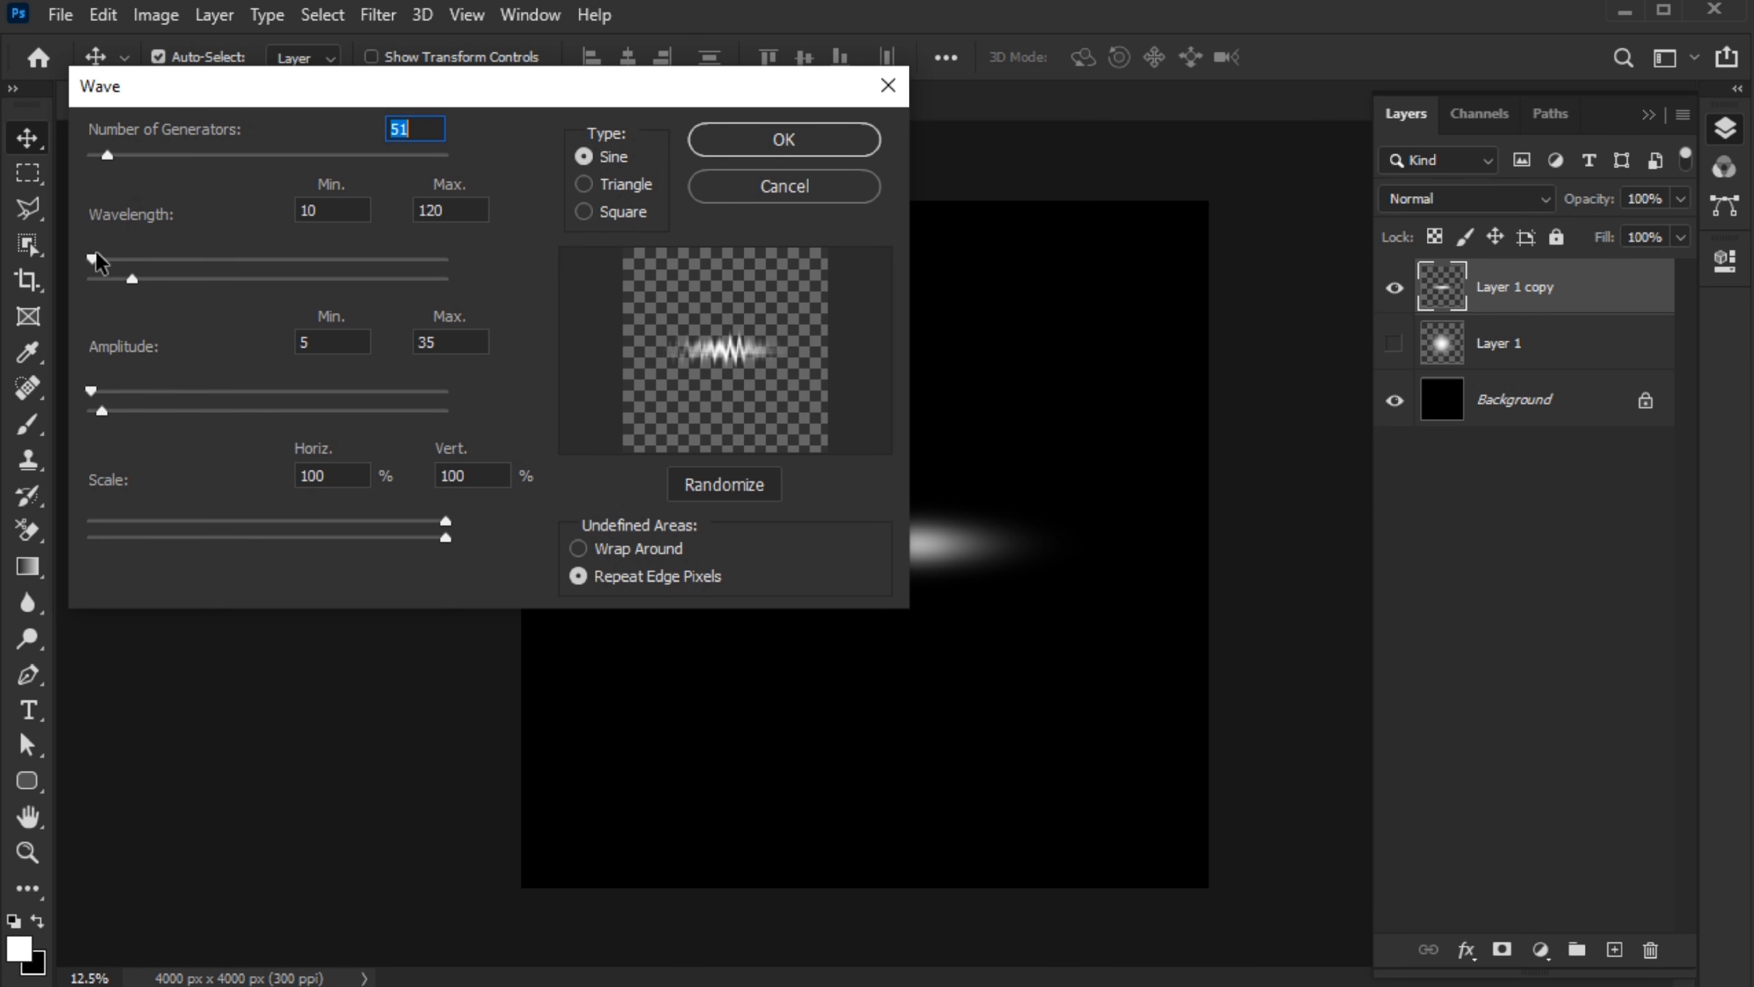
left_click_drag(96, 255, 135, 281)
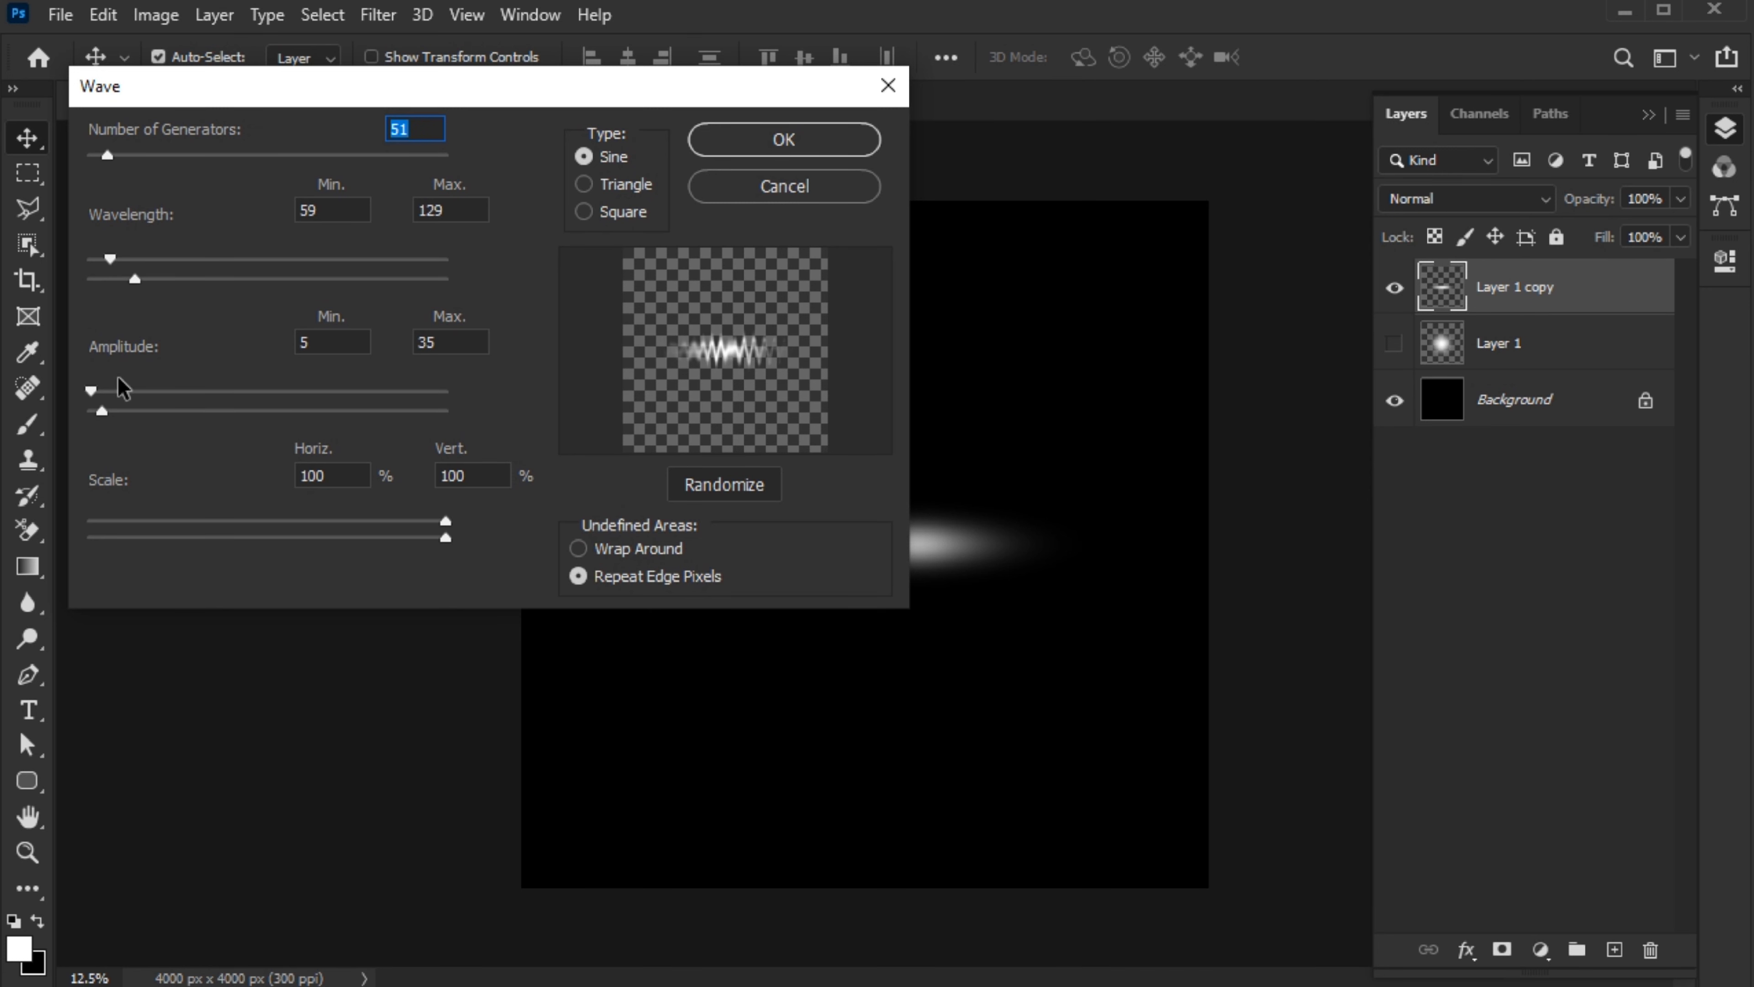
left_click_drag(101, 411, 93, 414)
left_click_drag(107, 155, 102, 167)
left_click_drag(108, 264, 287, 285)
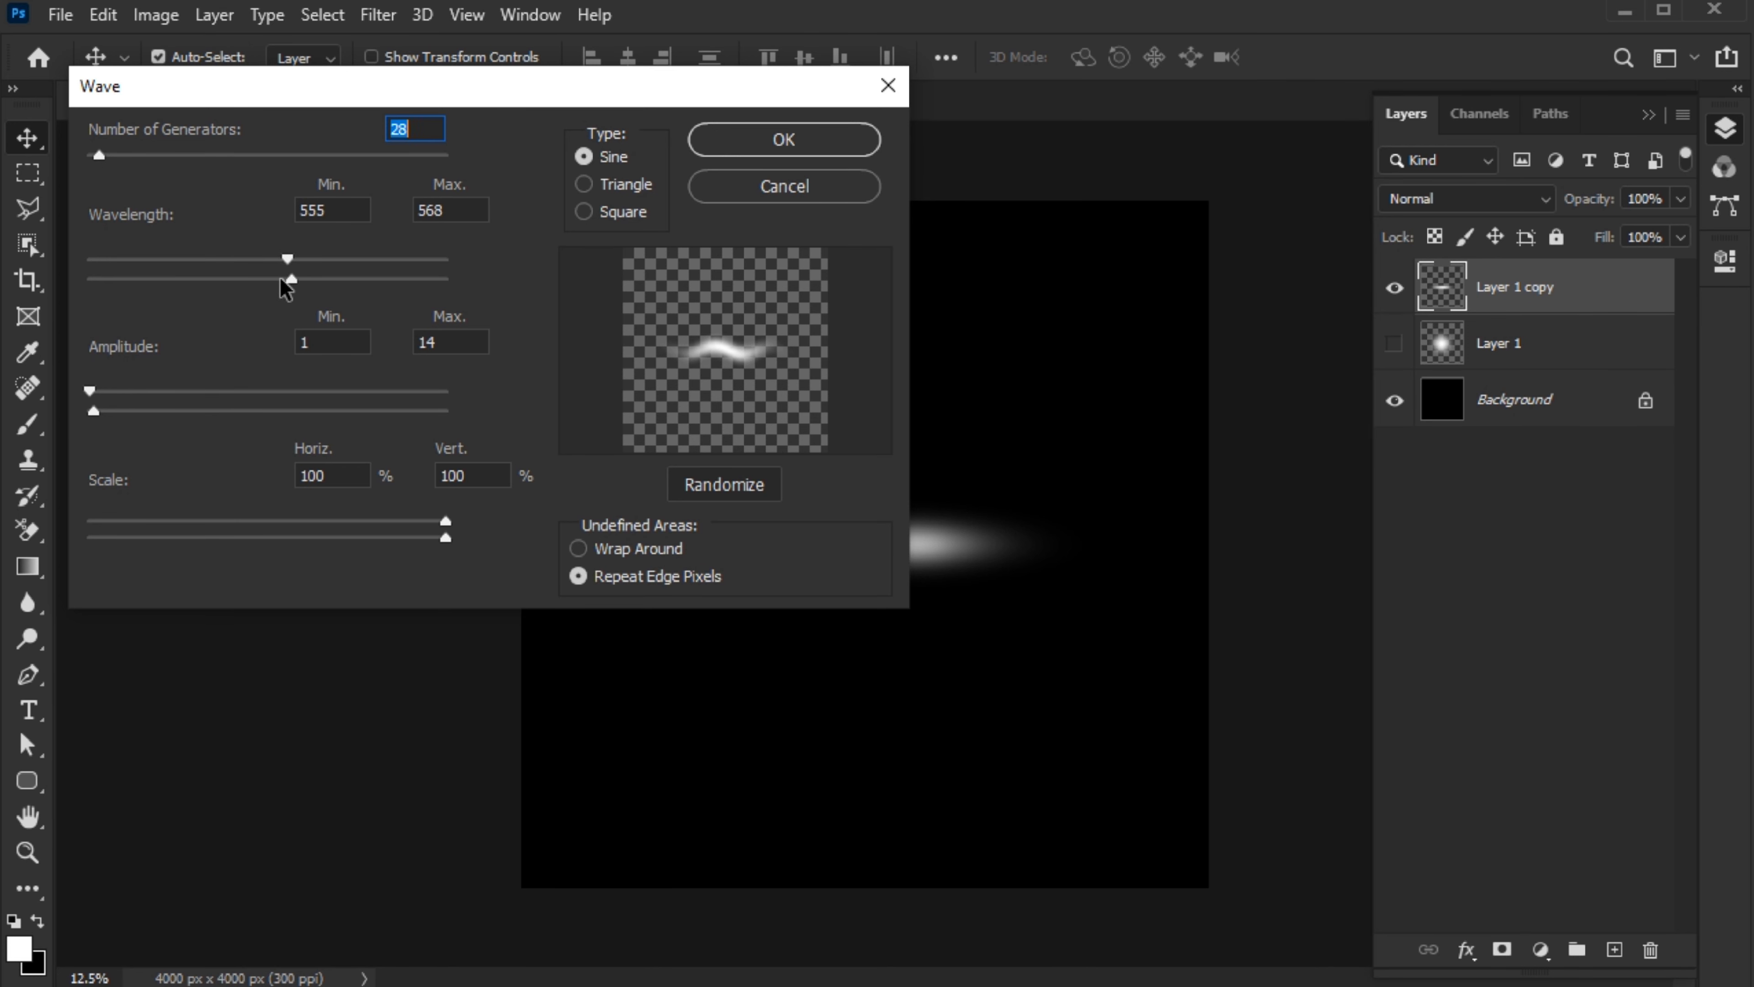
mouse_move(90, 394)
left_mouse_down()
mouse_move(108, 394)
mouse_move(95, 418)
left_mouse_up()
left_click(794, 161)
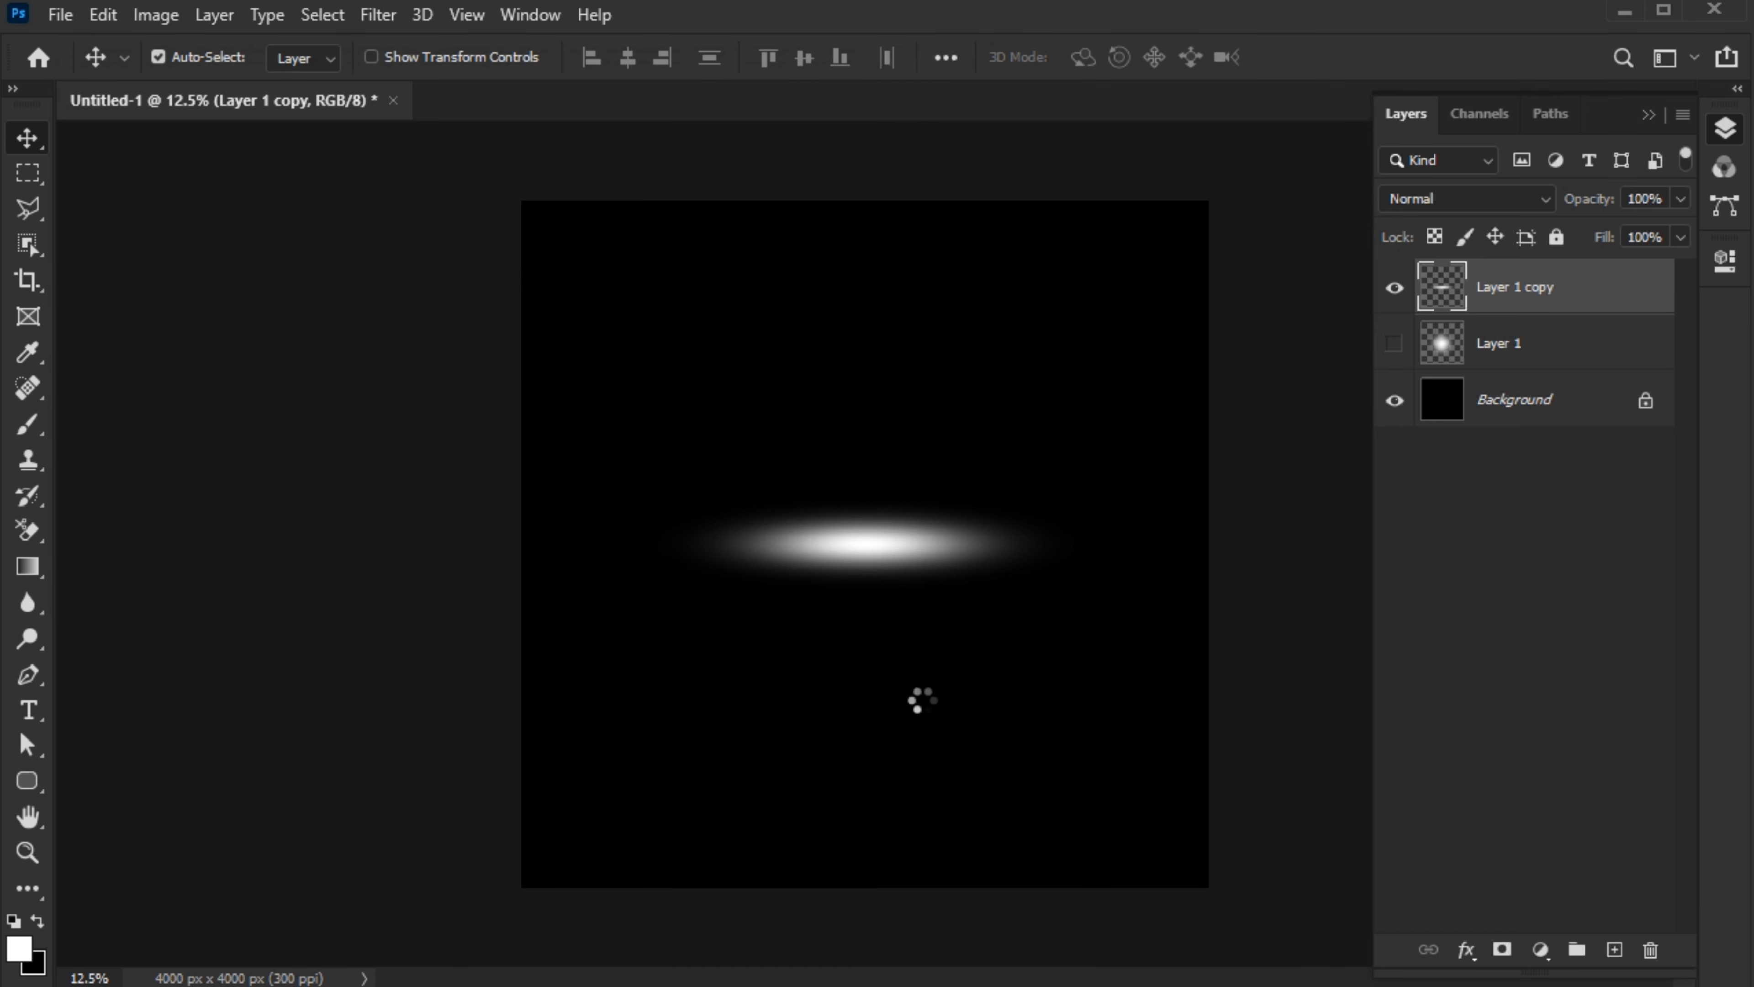
Try a Twirl filter on the wavy glow with an angle of 232°.
left_click(379, 17)
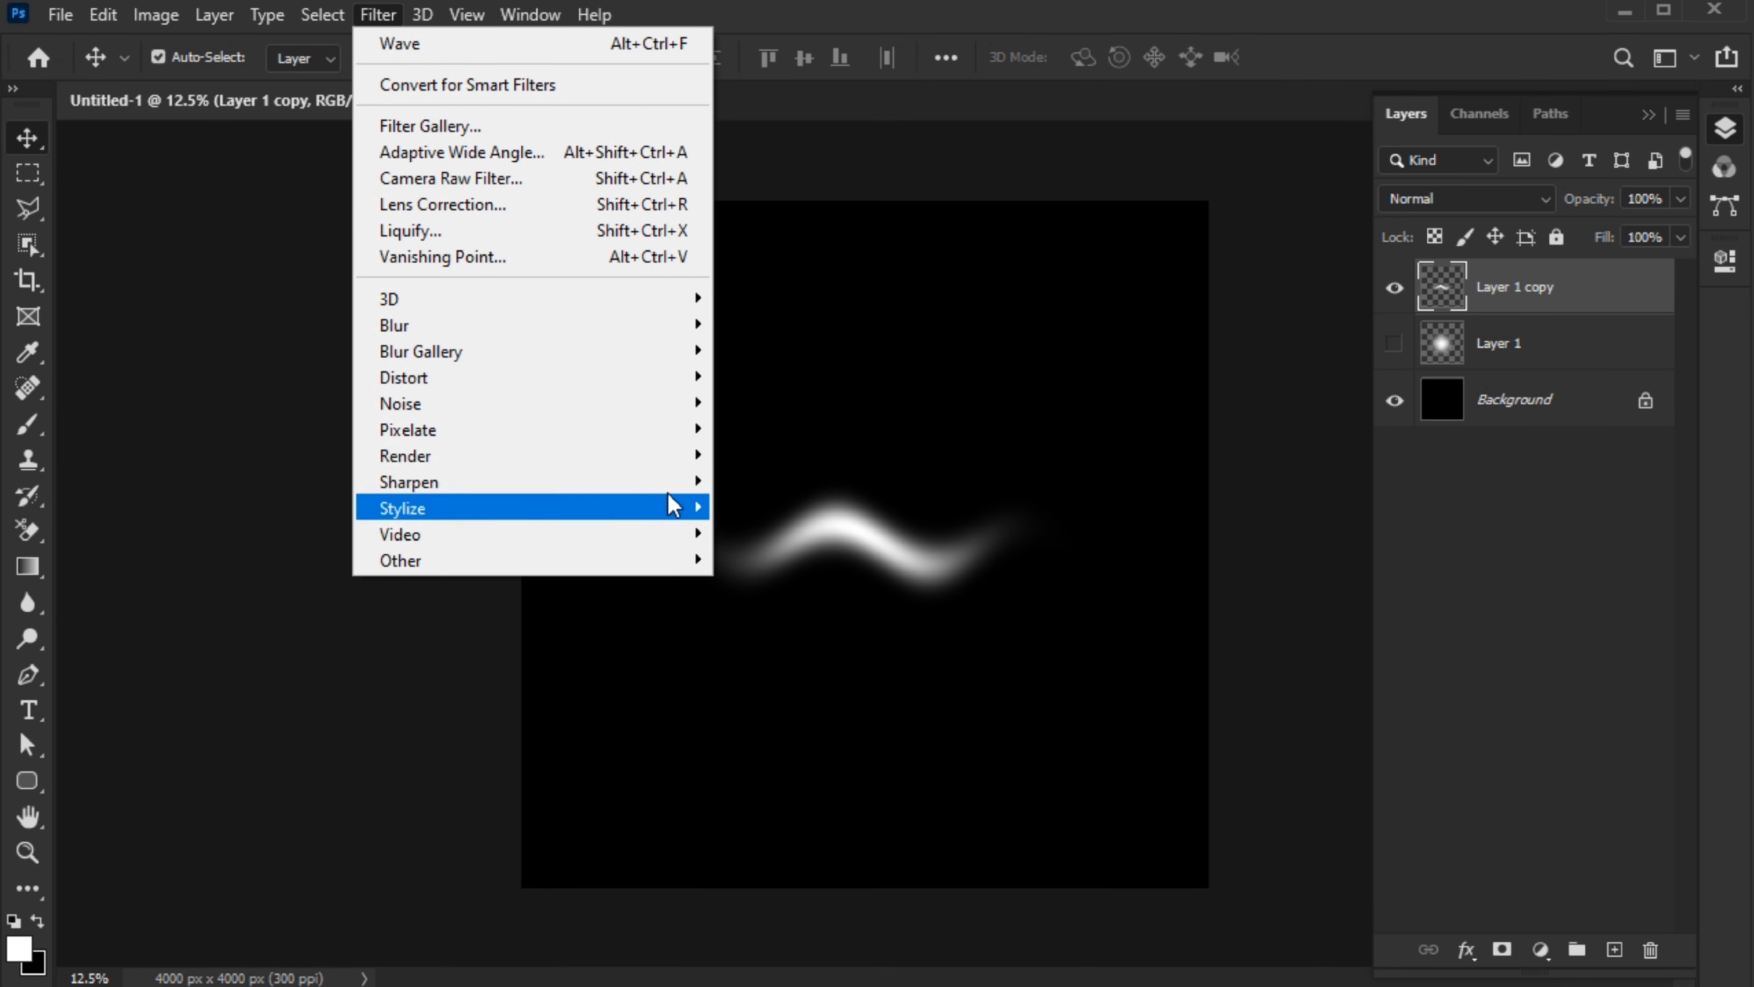
mouse_move(415, 379)
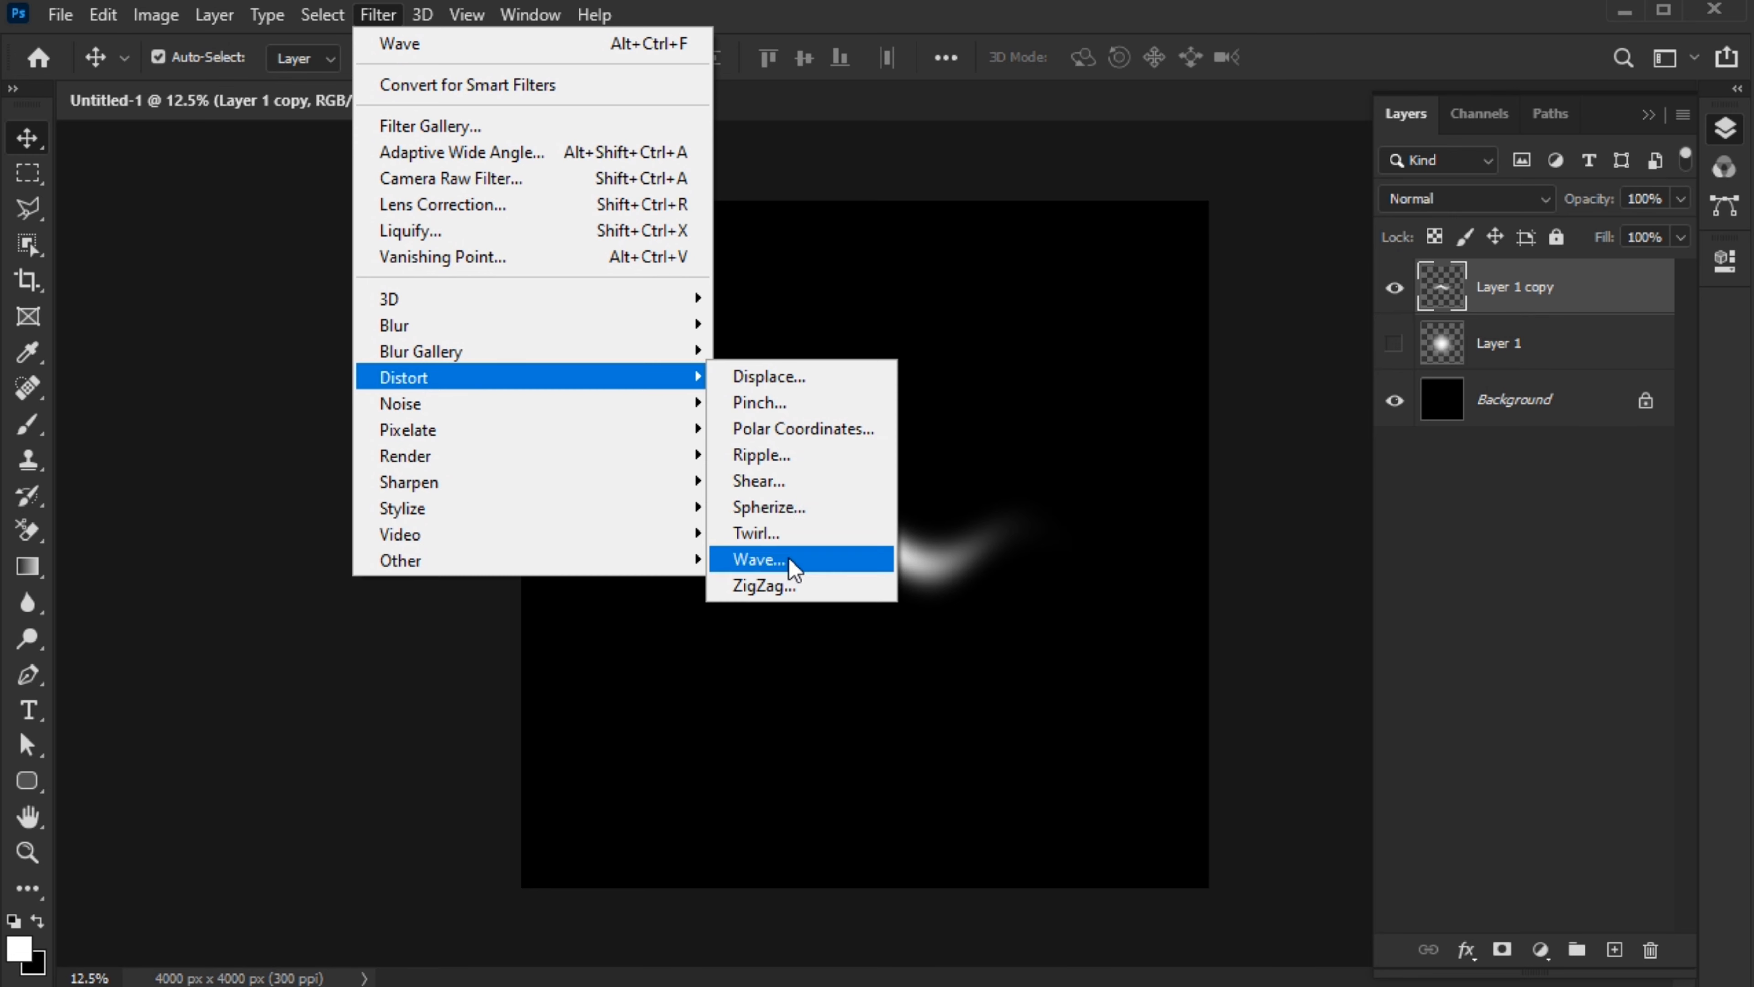
left_click(794, 533)
left_click_drag(822, 194, 777, 186)
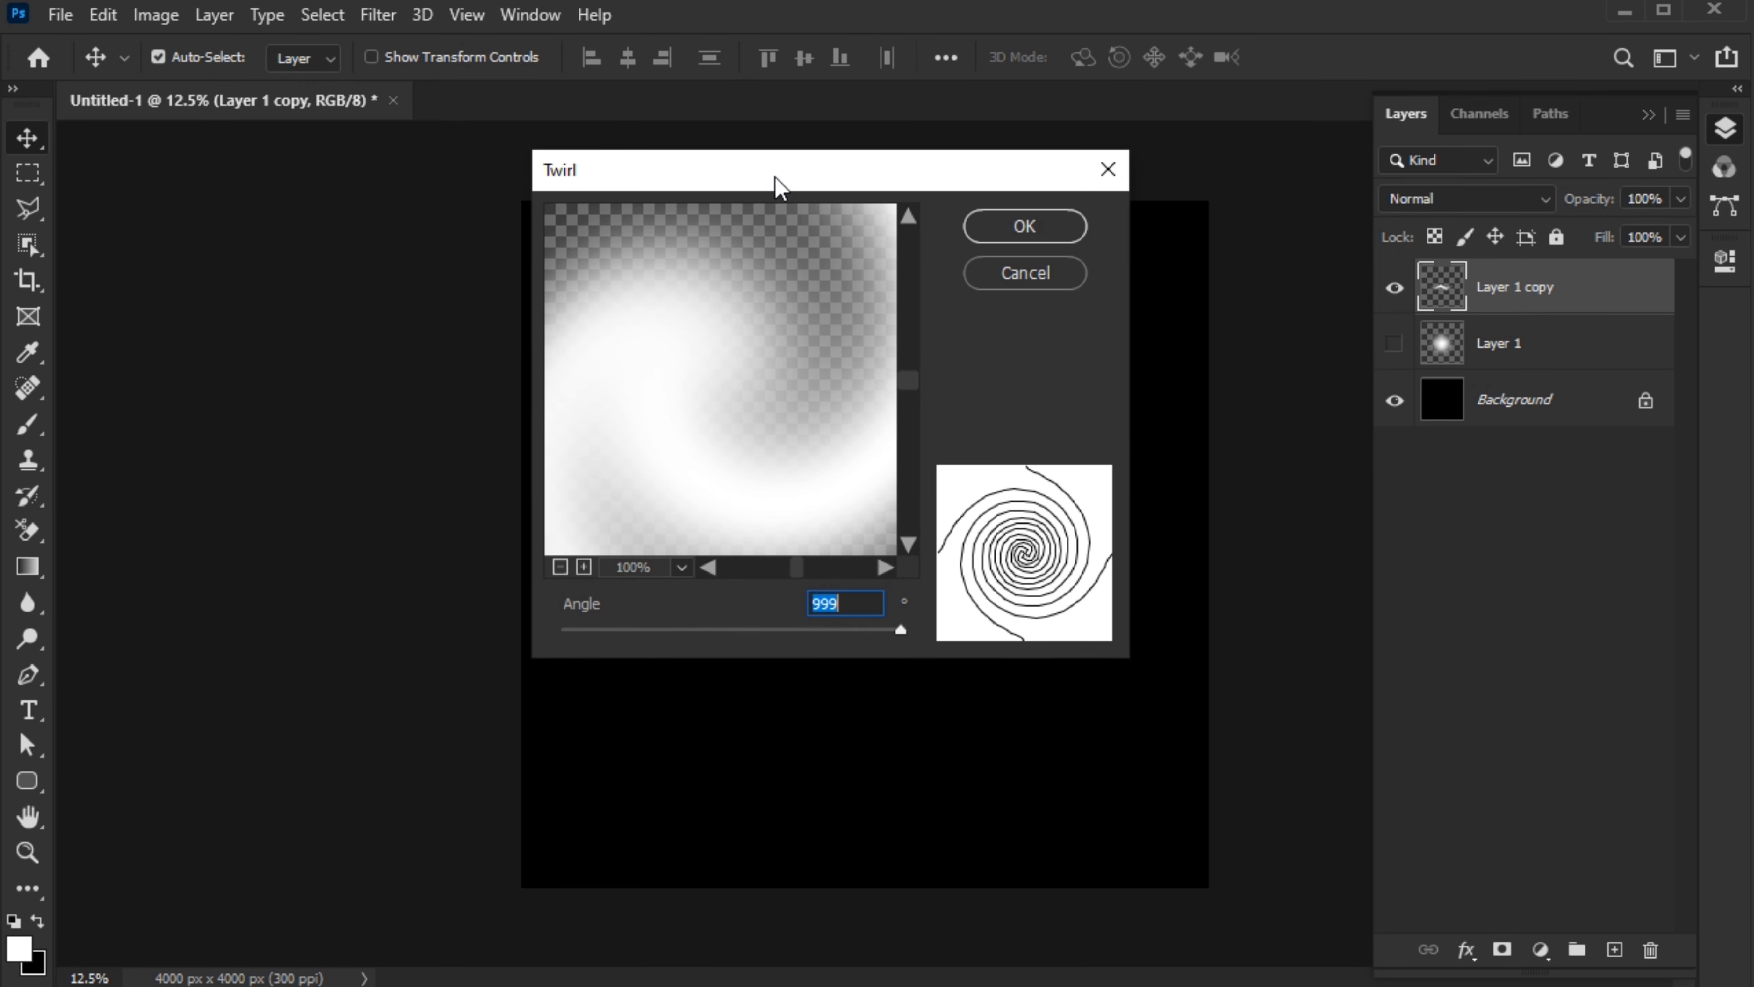
left_click(834, 629)
left_click(559, 567)
left_click(559, 568)
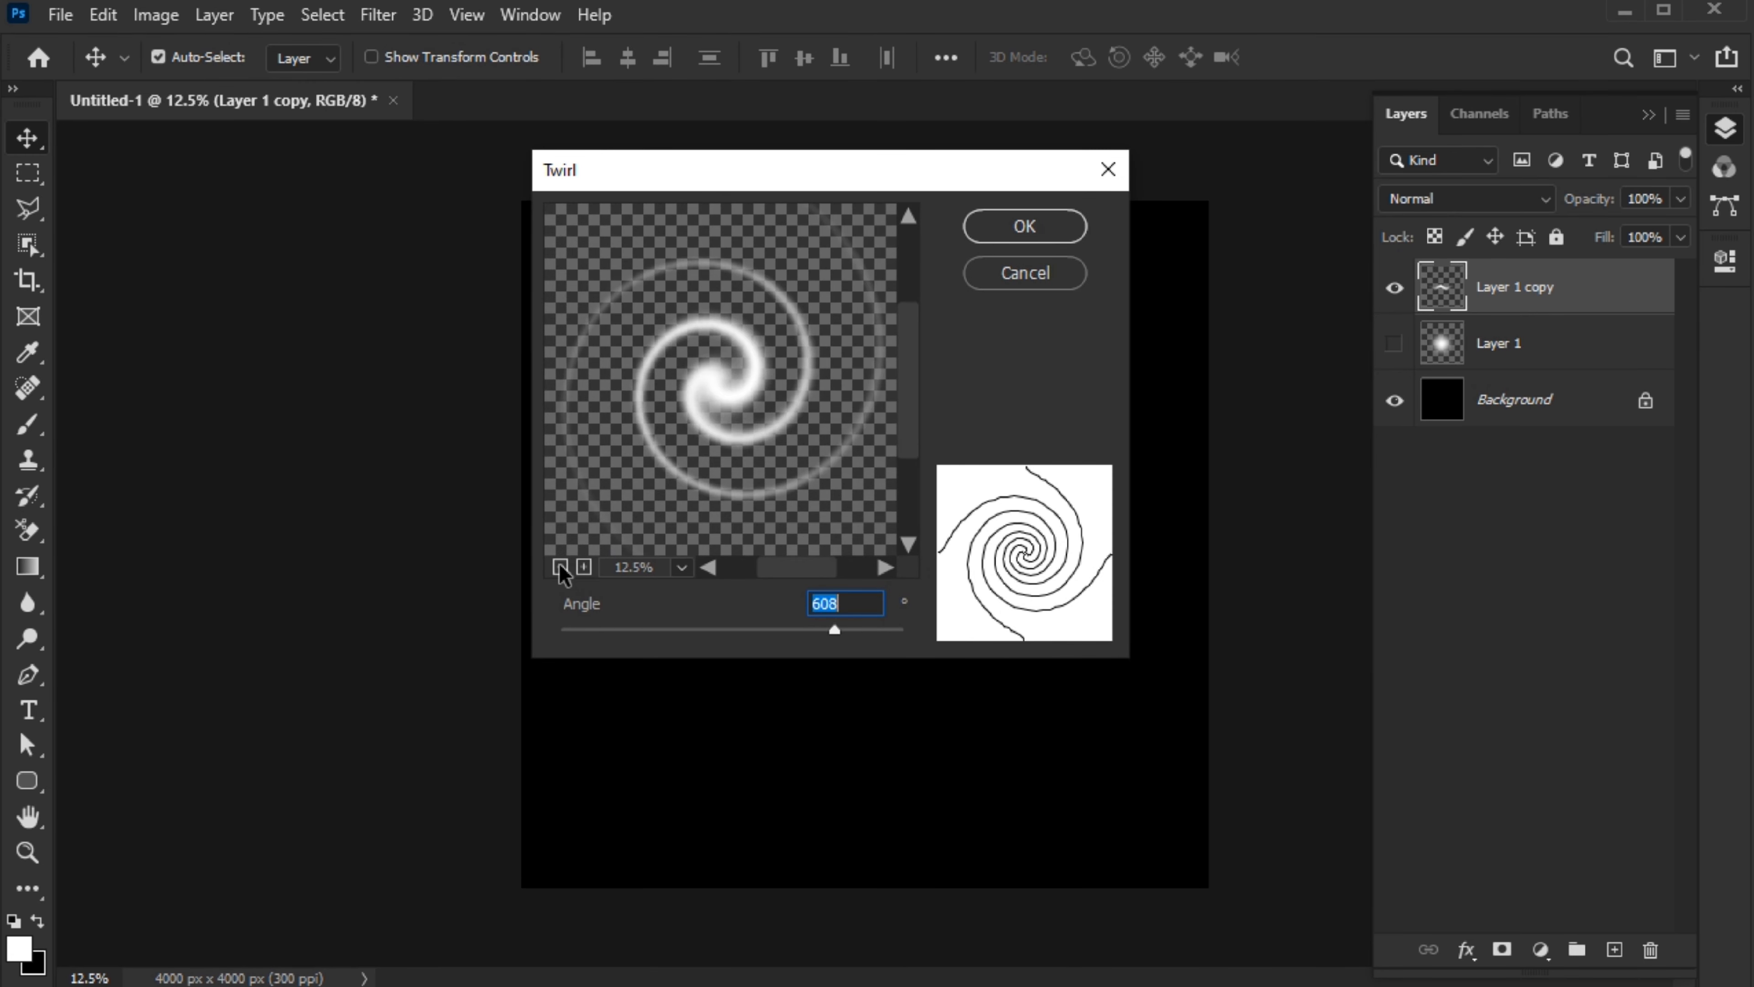
left_click(560, 568)
left_click_drag(841, 630, 768, 644)
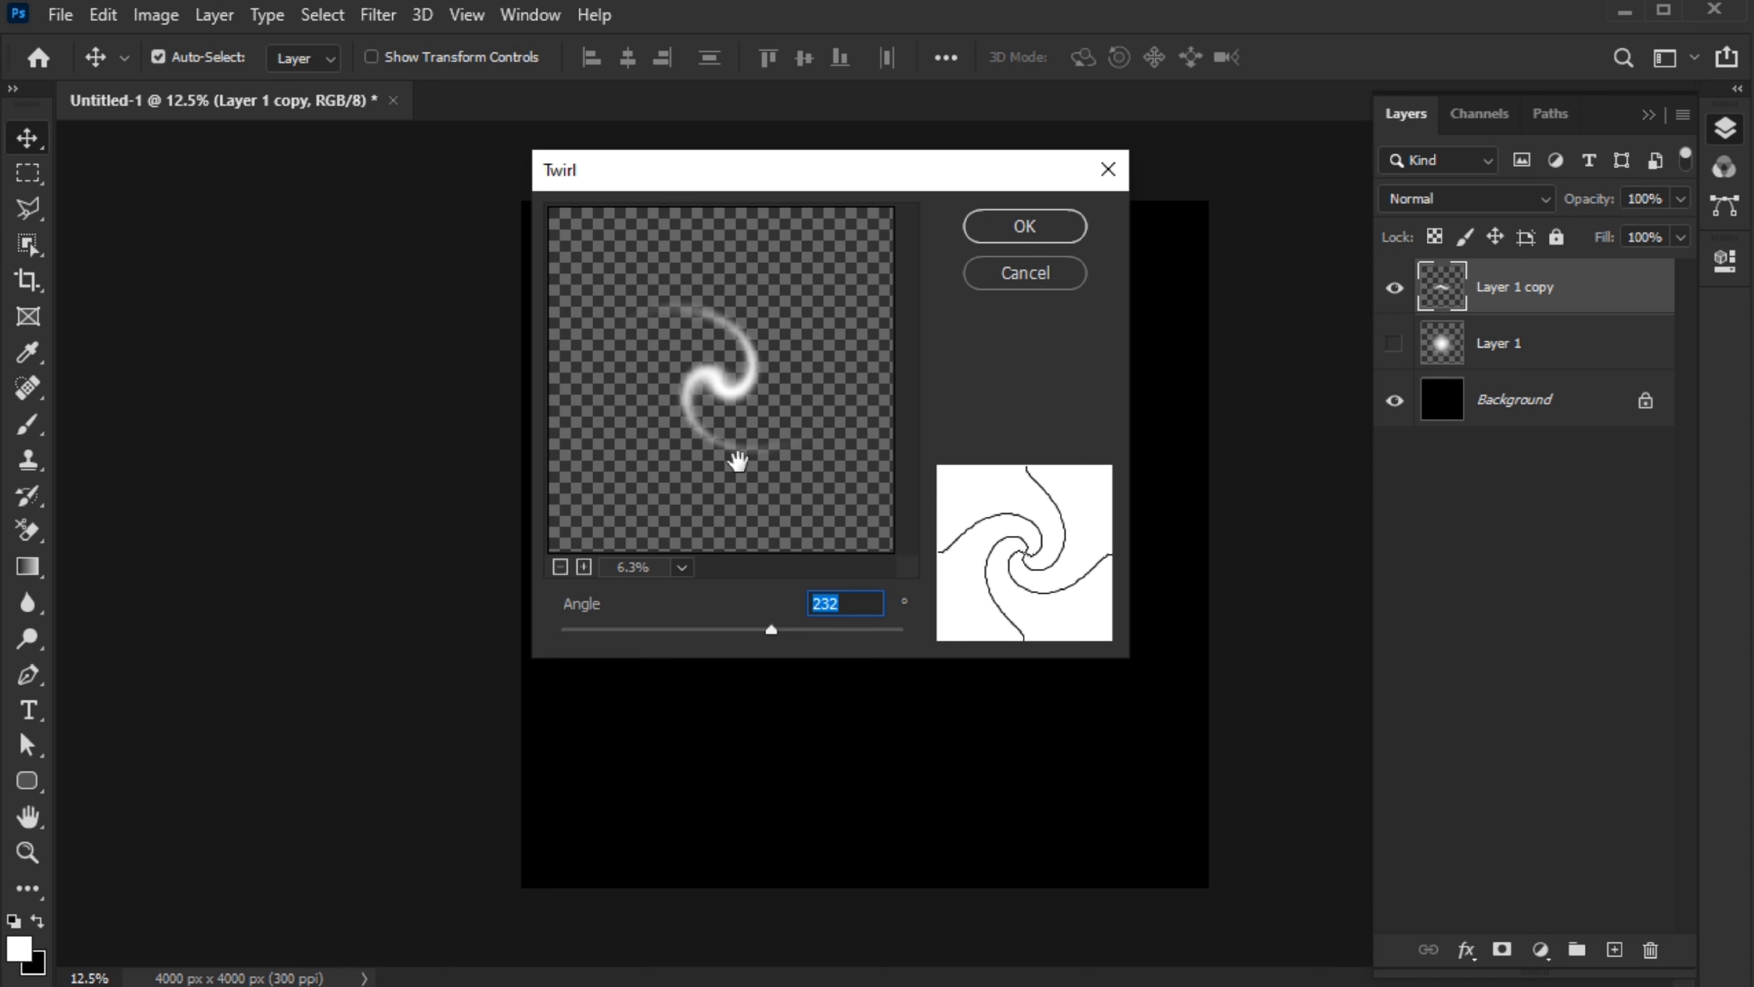
left_click(584, 567)
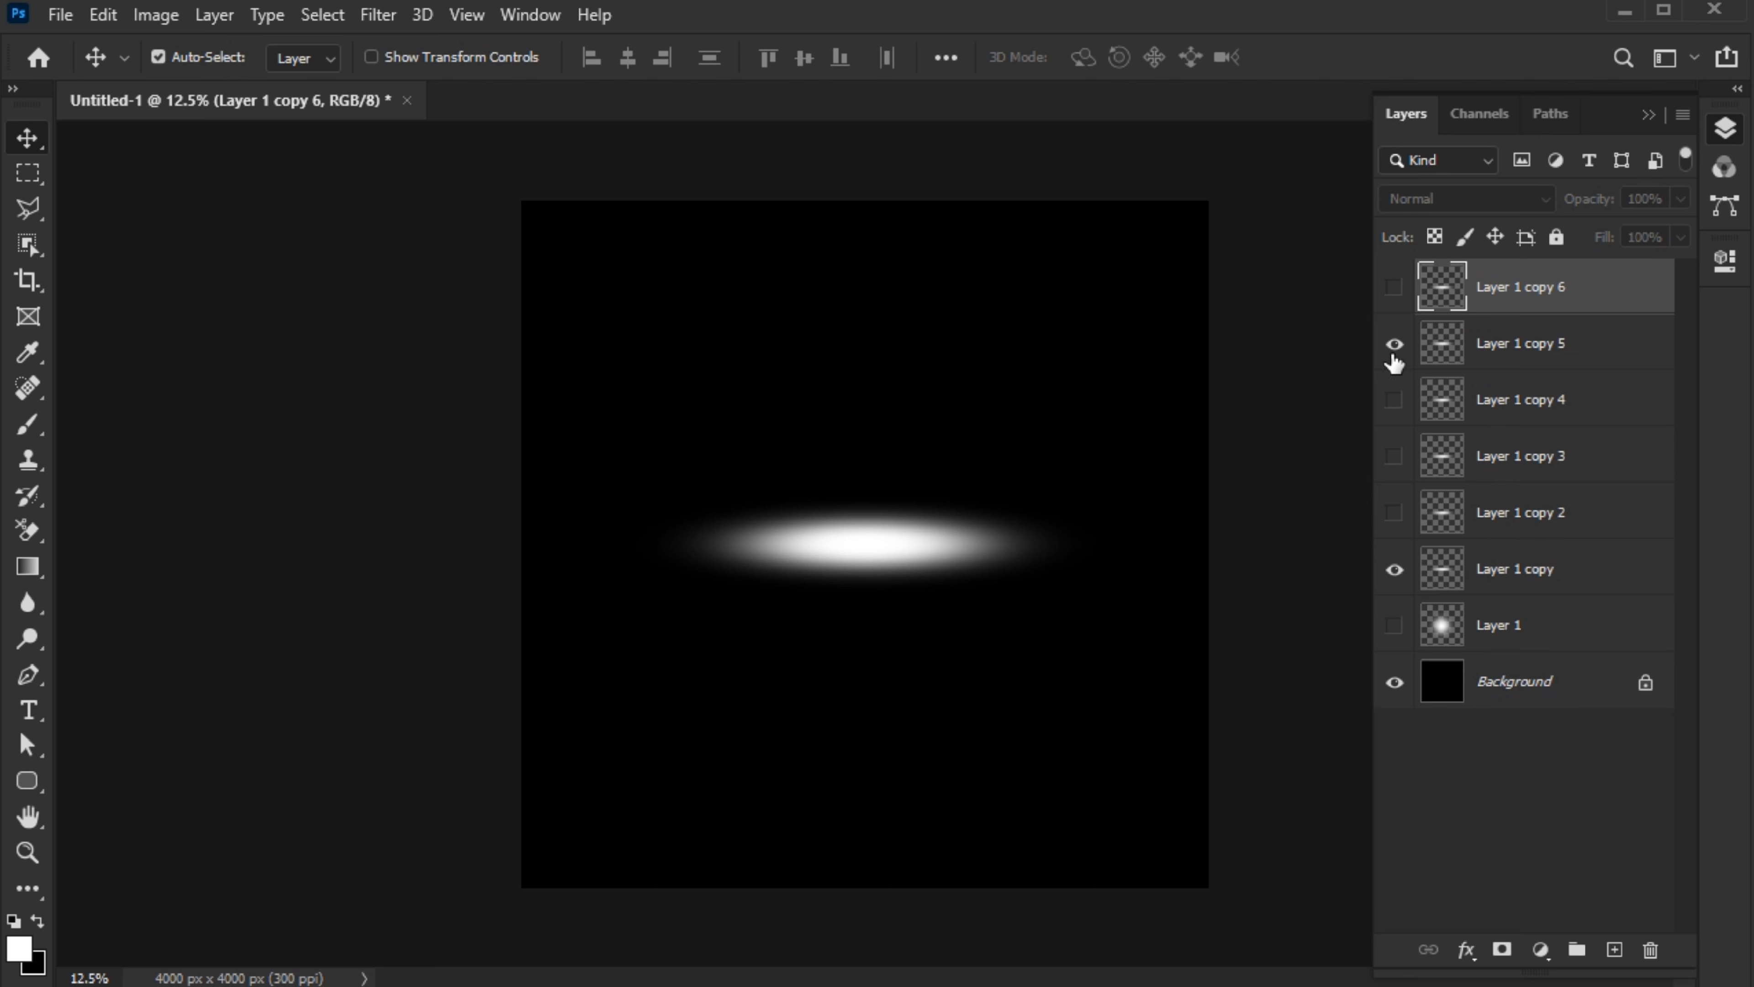
Hide Layer 1 copy 5 and apply a Wave filter to Layer 1 copy with 28 generators and wavelength 598 to 618.
left_click(1394, 343)
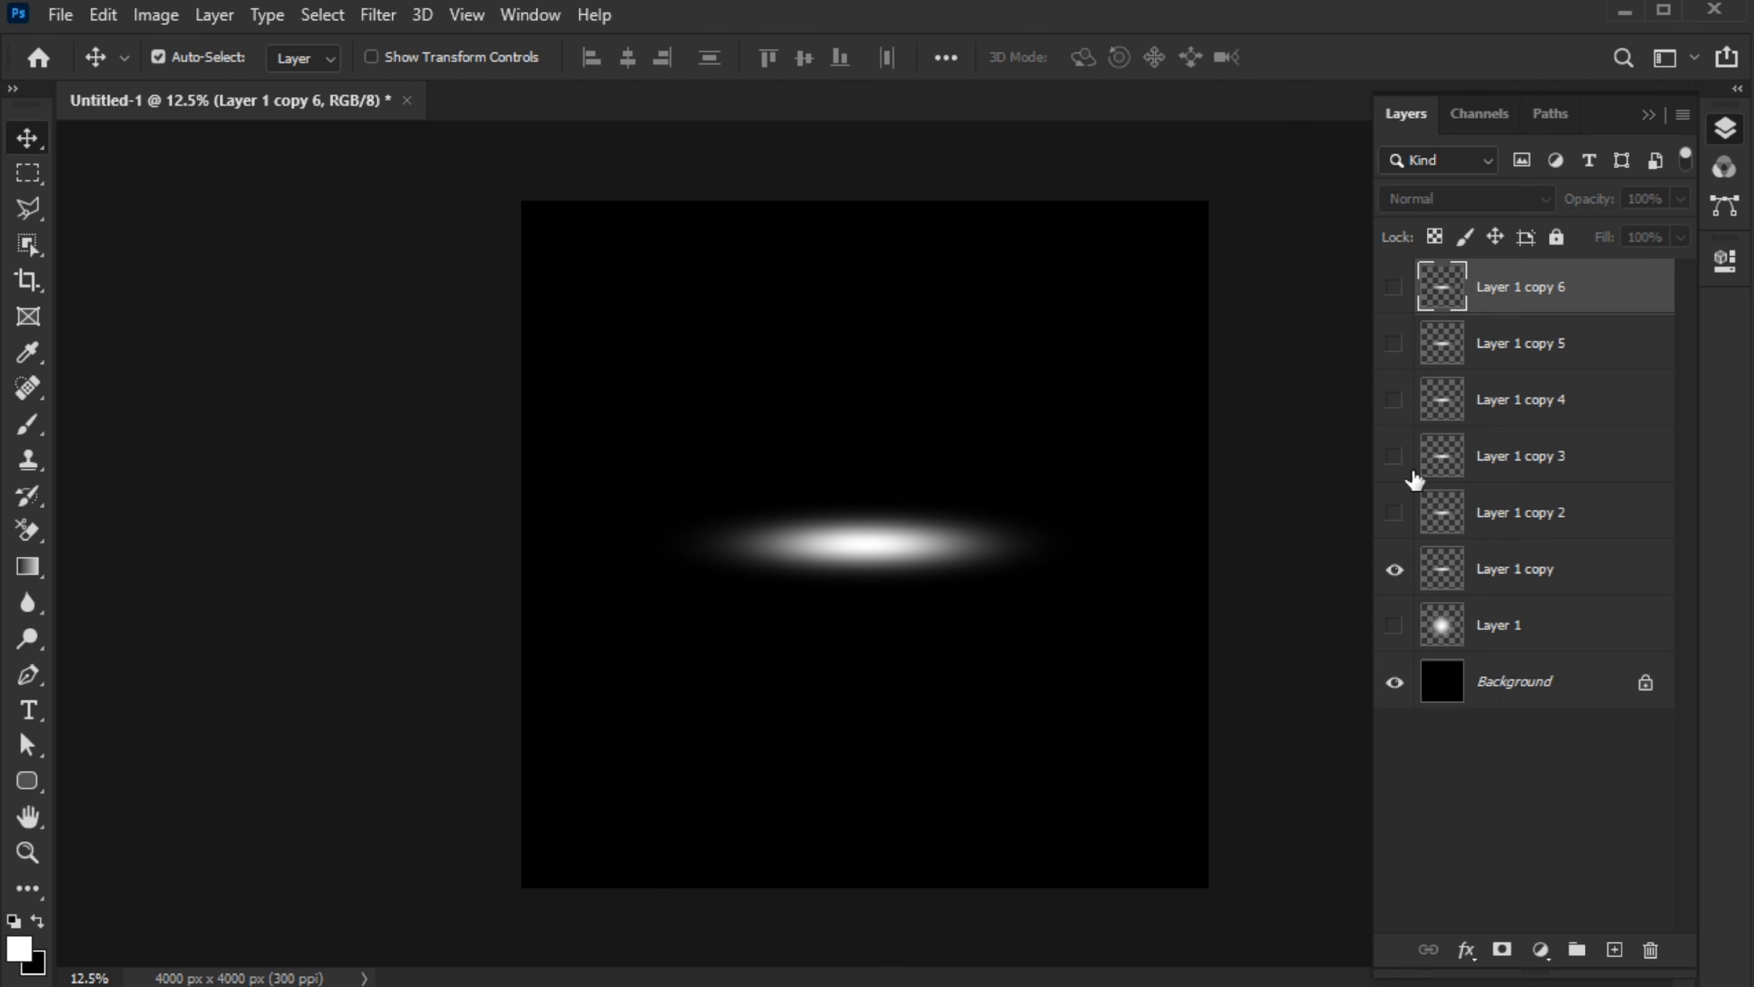
left_click(1447, 568)
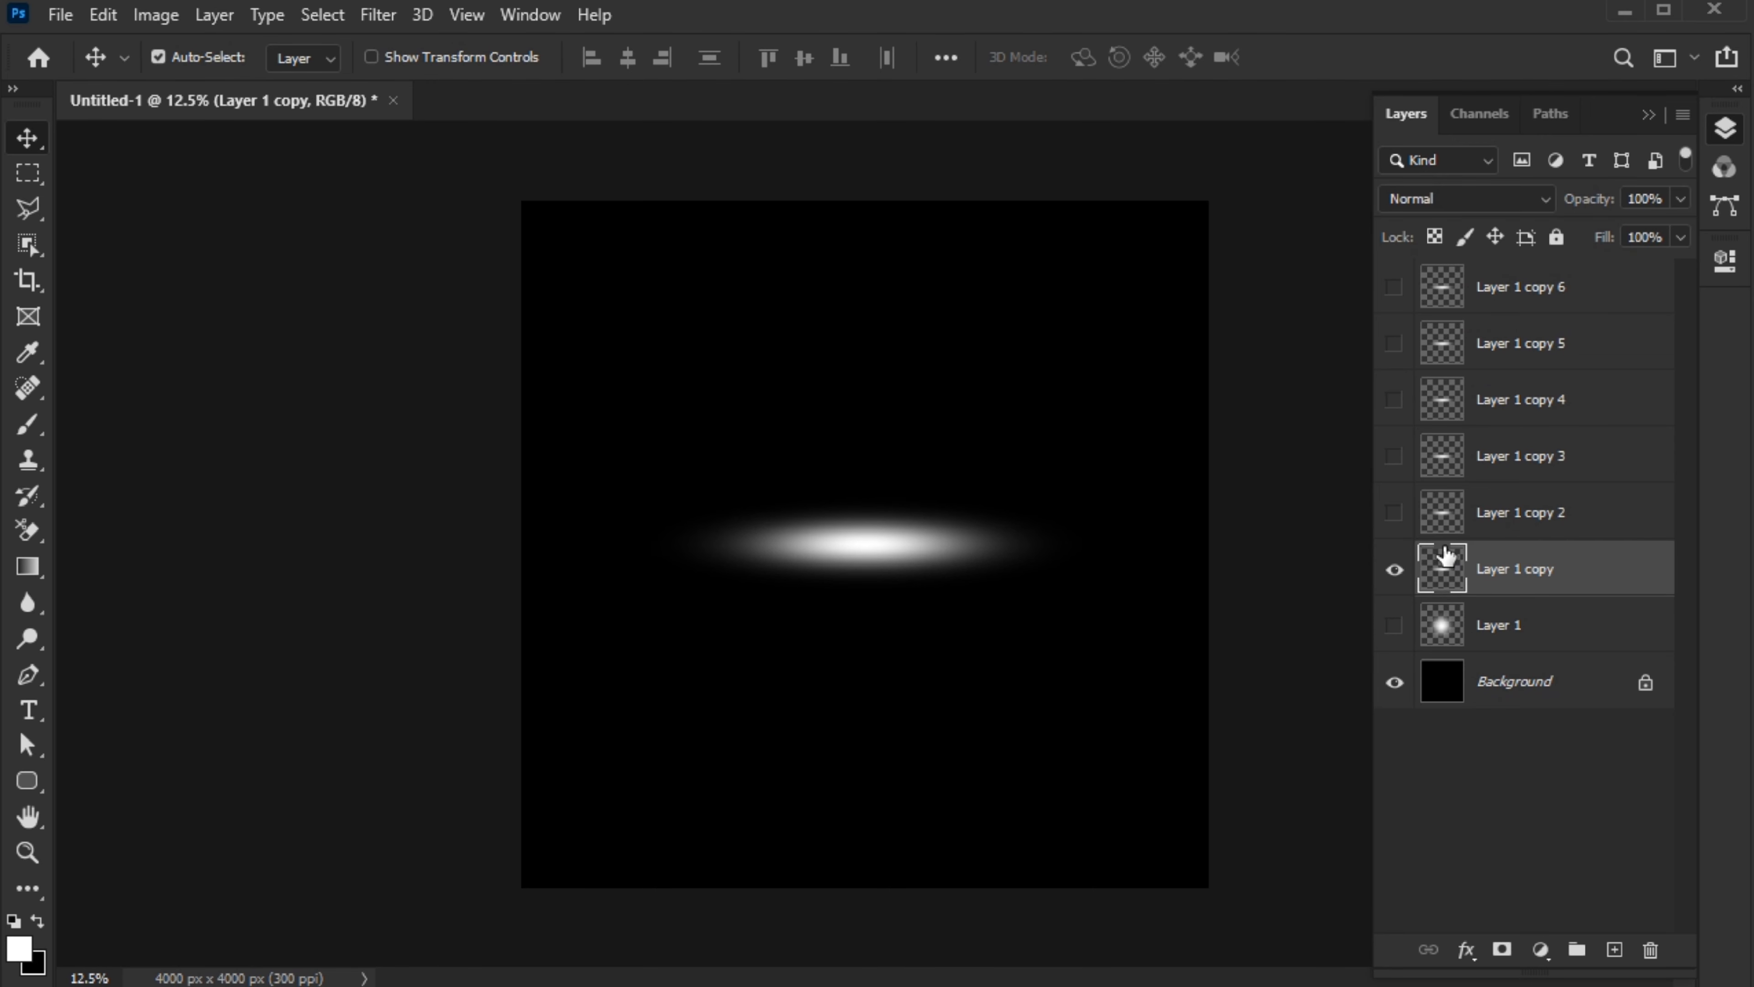
left_click(366, 15)
mouse_move(643, 379)
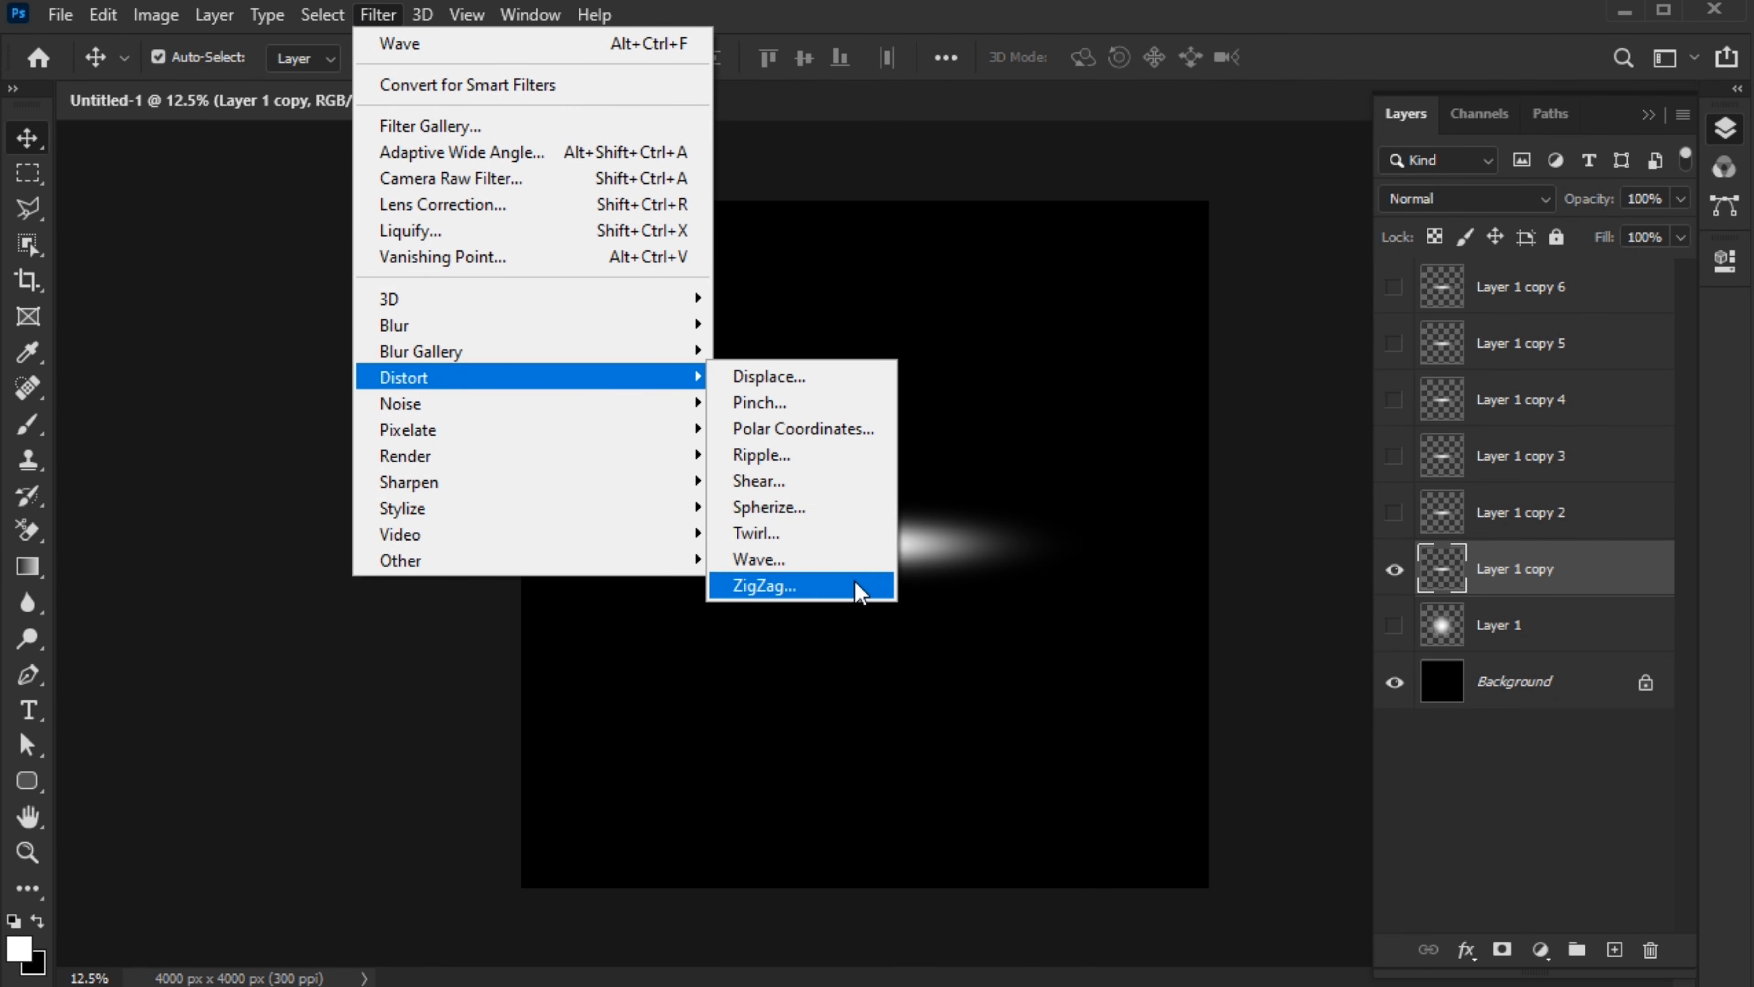
left_click(788, 561)
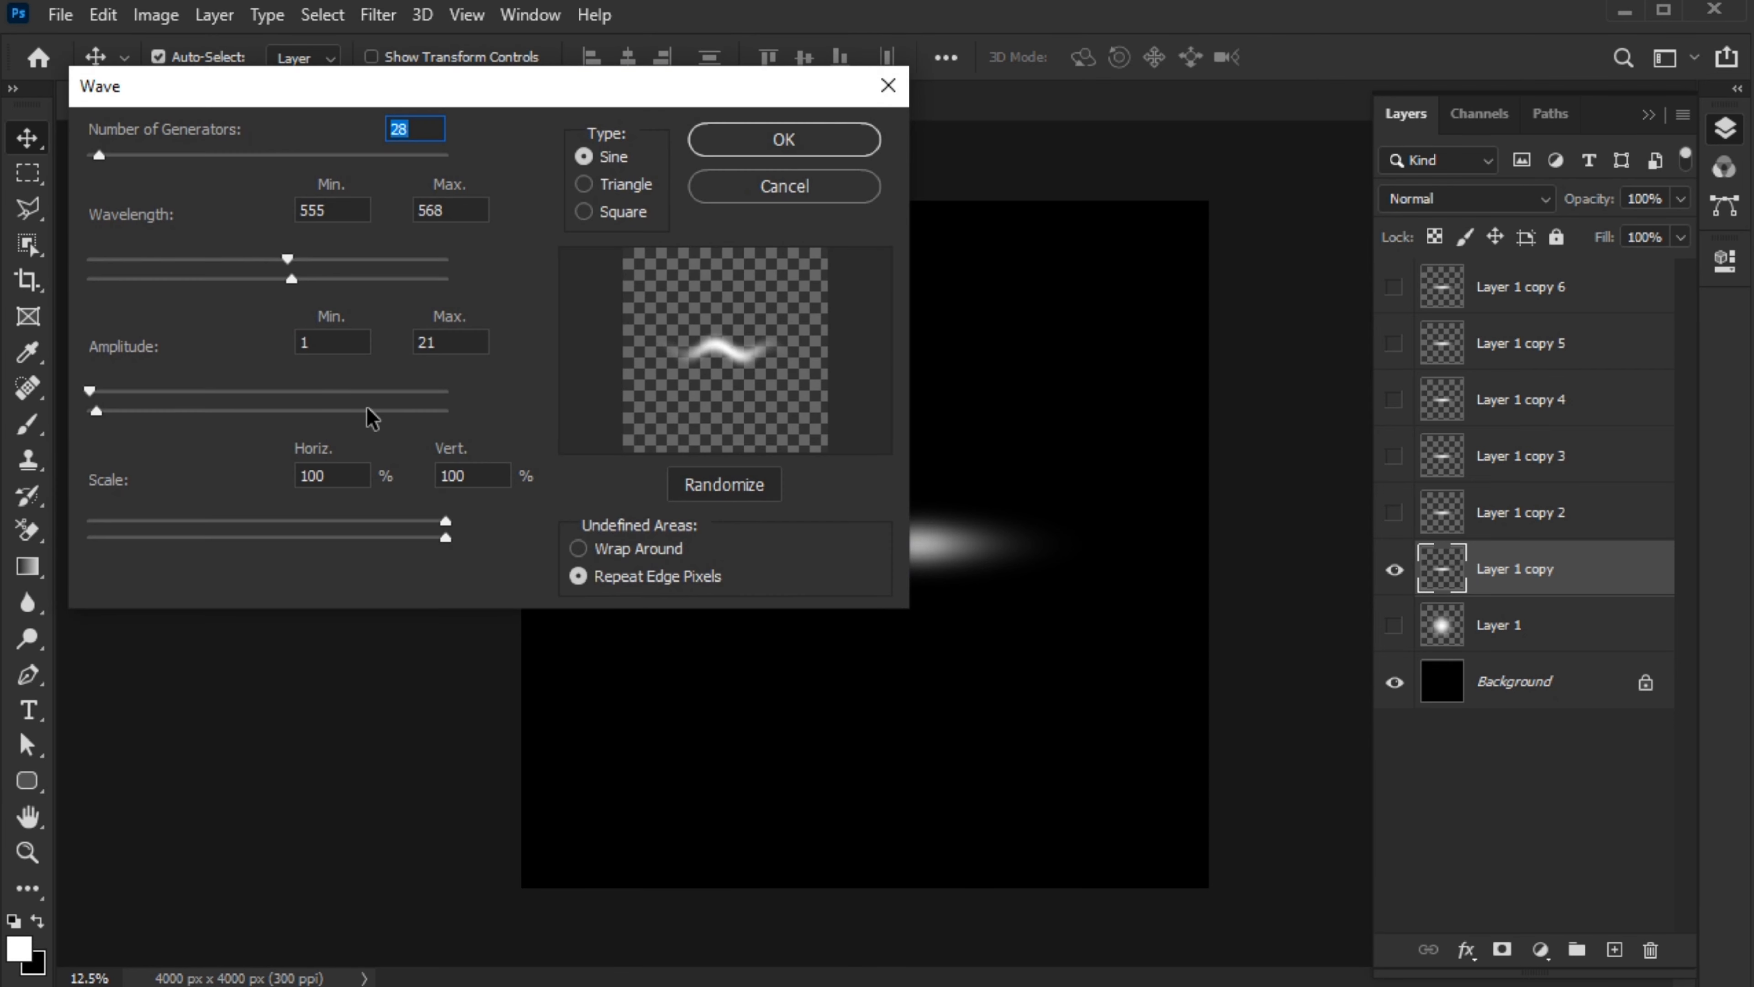
mouse_move(295, 257)
left_mouse_down()
mouse_move(277, 256)
mouse_move(302, 283)
mouse_move(302, 260)
left_mouse_up()
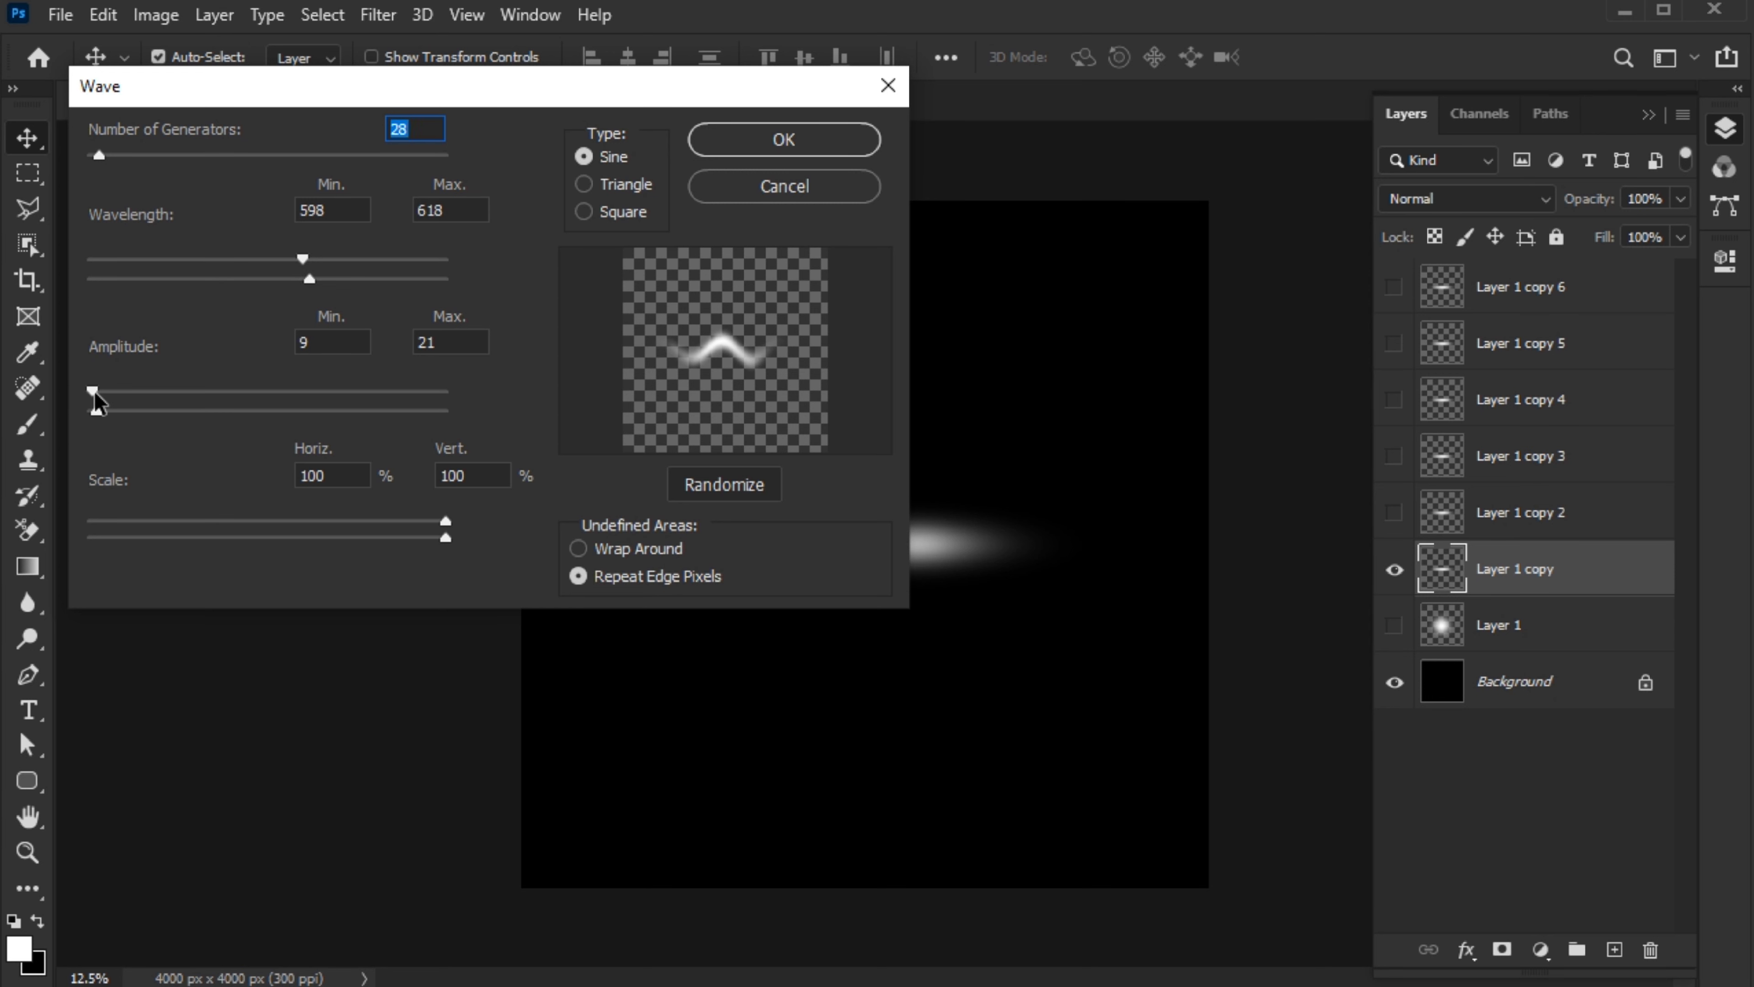
left_click_drag(91, 409, 89, 412)
left_click(761, 148)
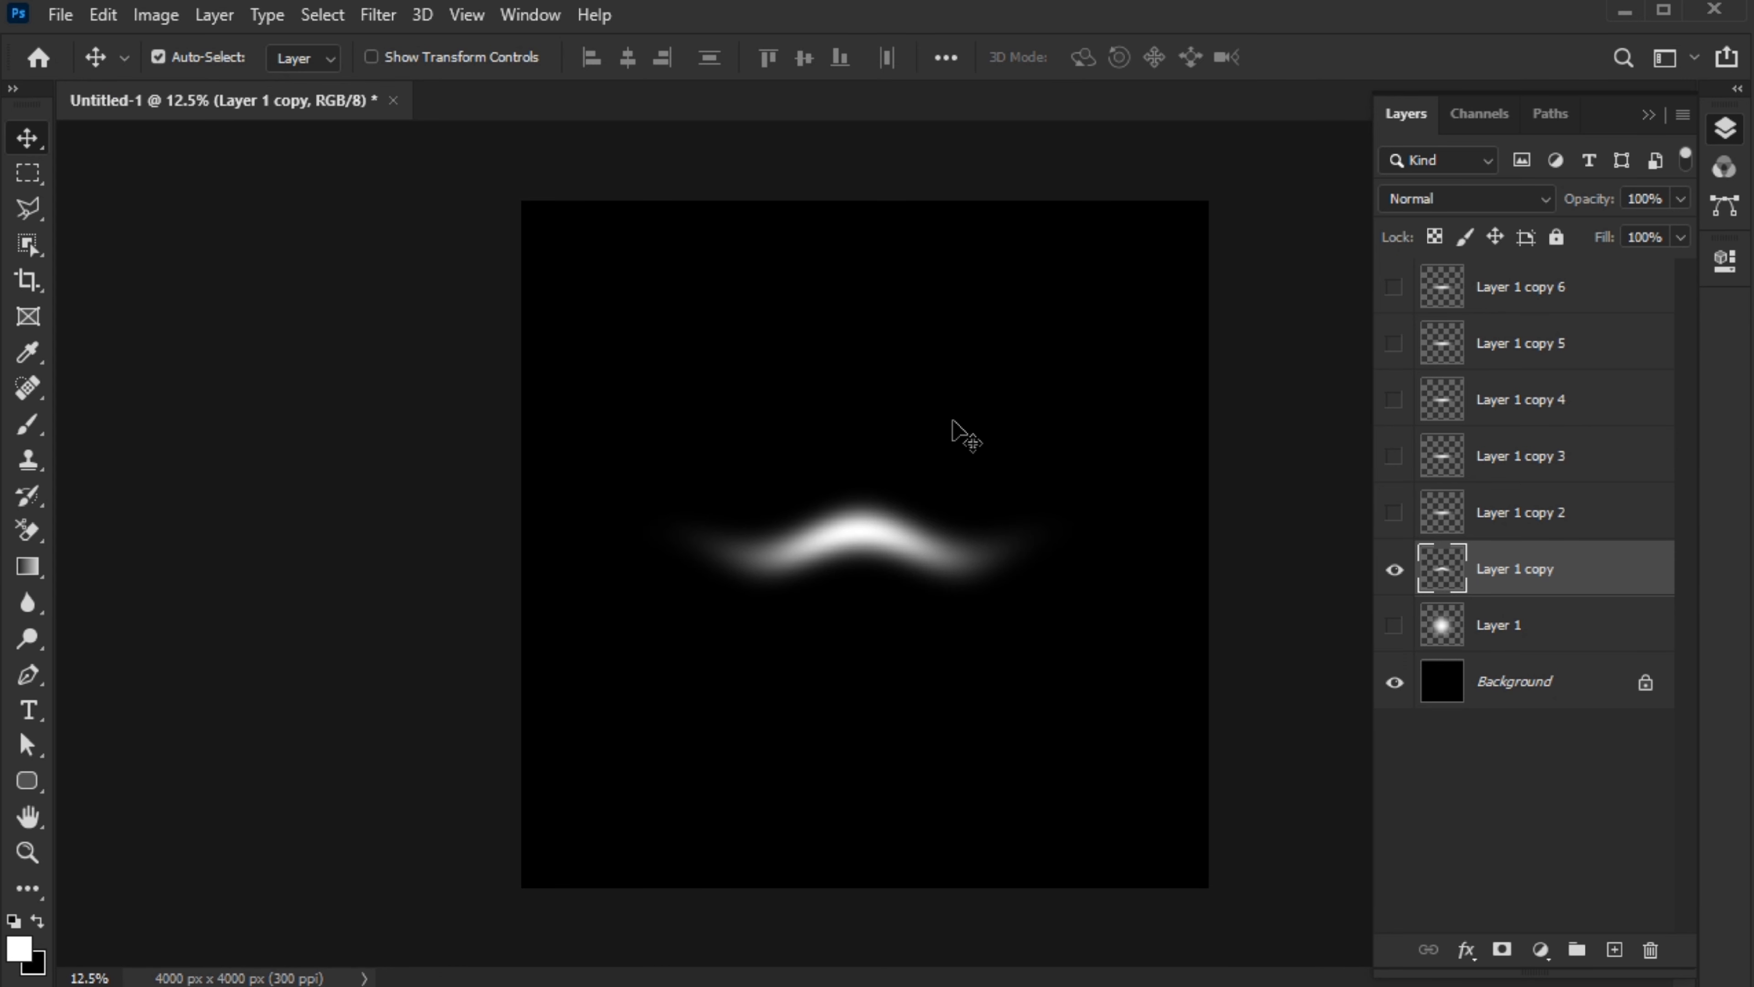
Apply a Twirl filter with an angle of 224° to the wavy glow on Layer 1 copy.
left_click(370, 15)
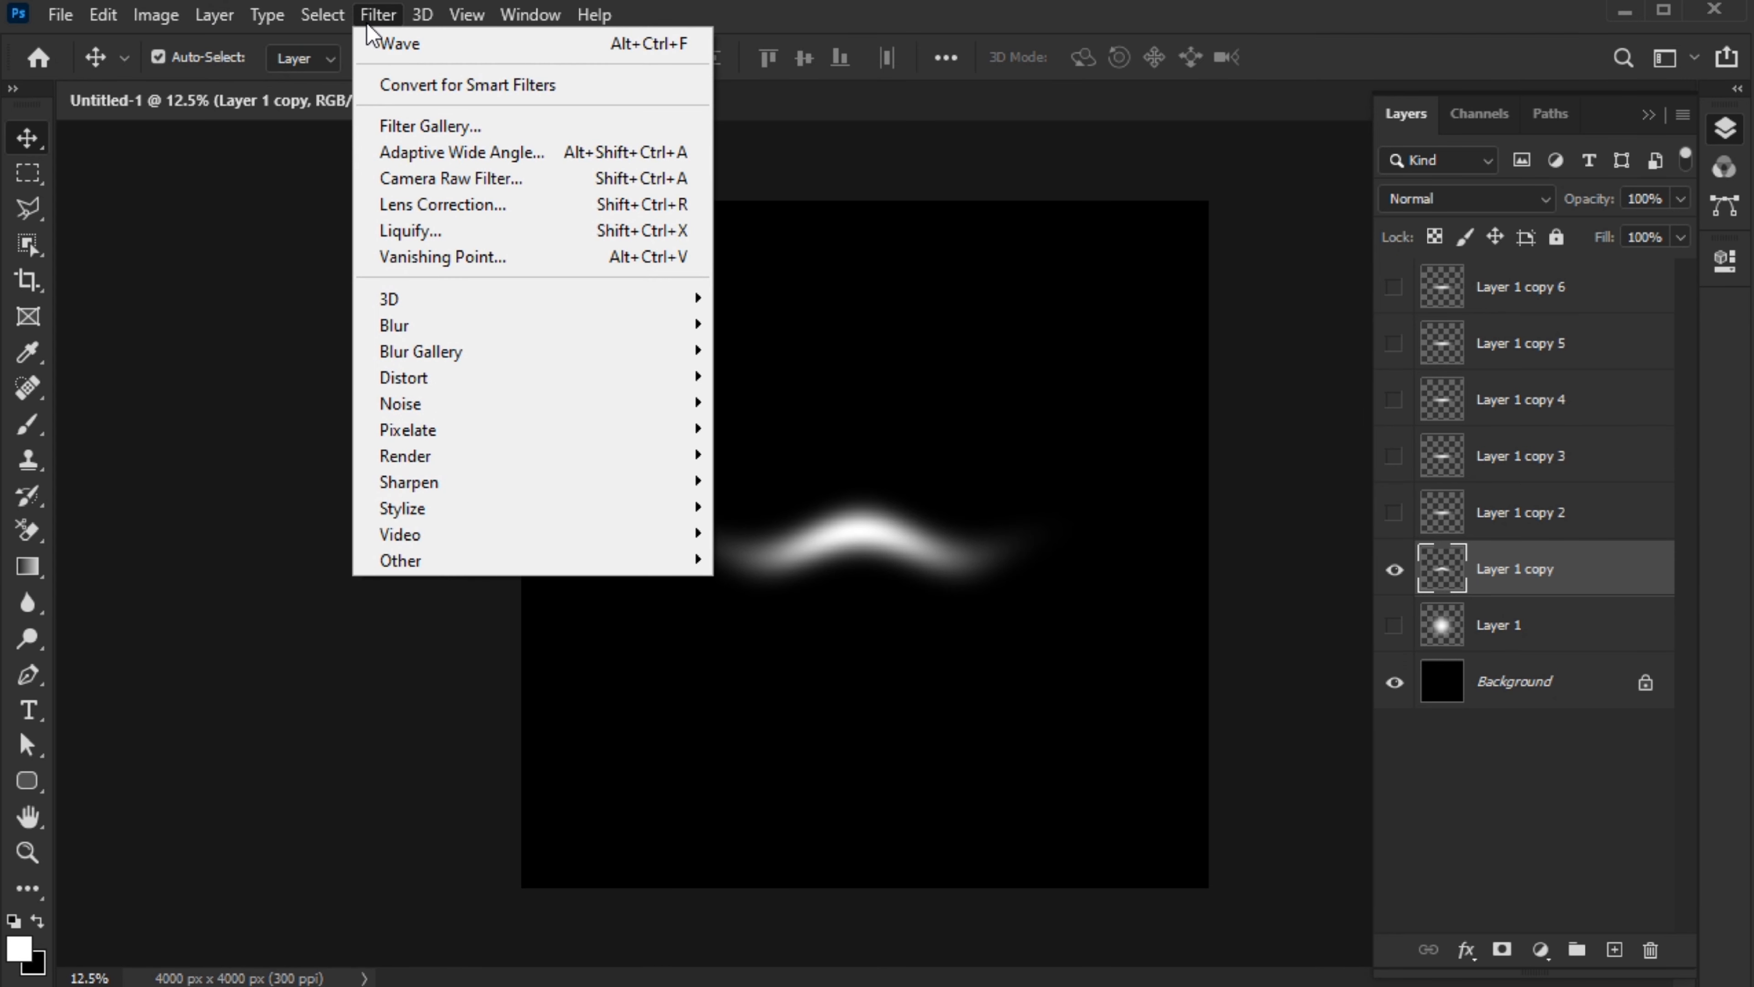
mouse_move(573, 405)
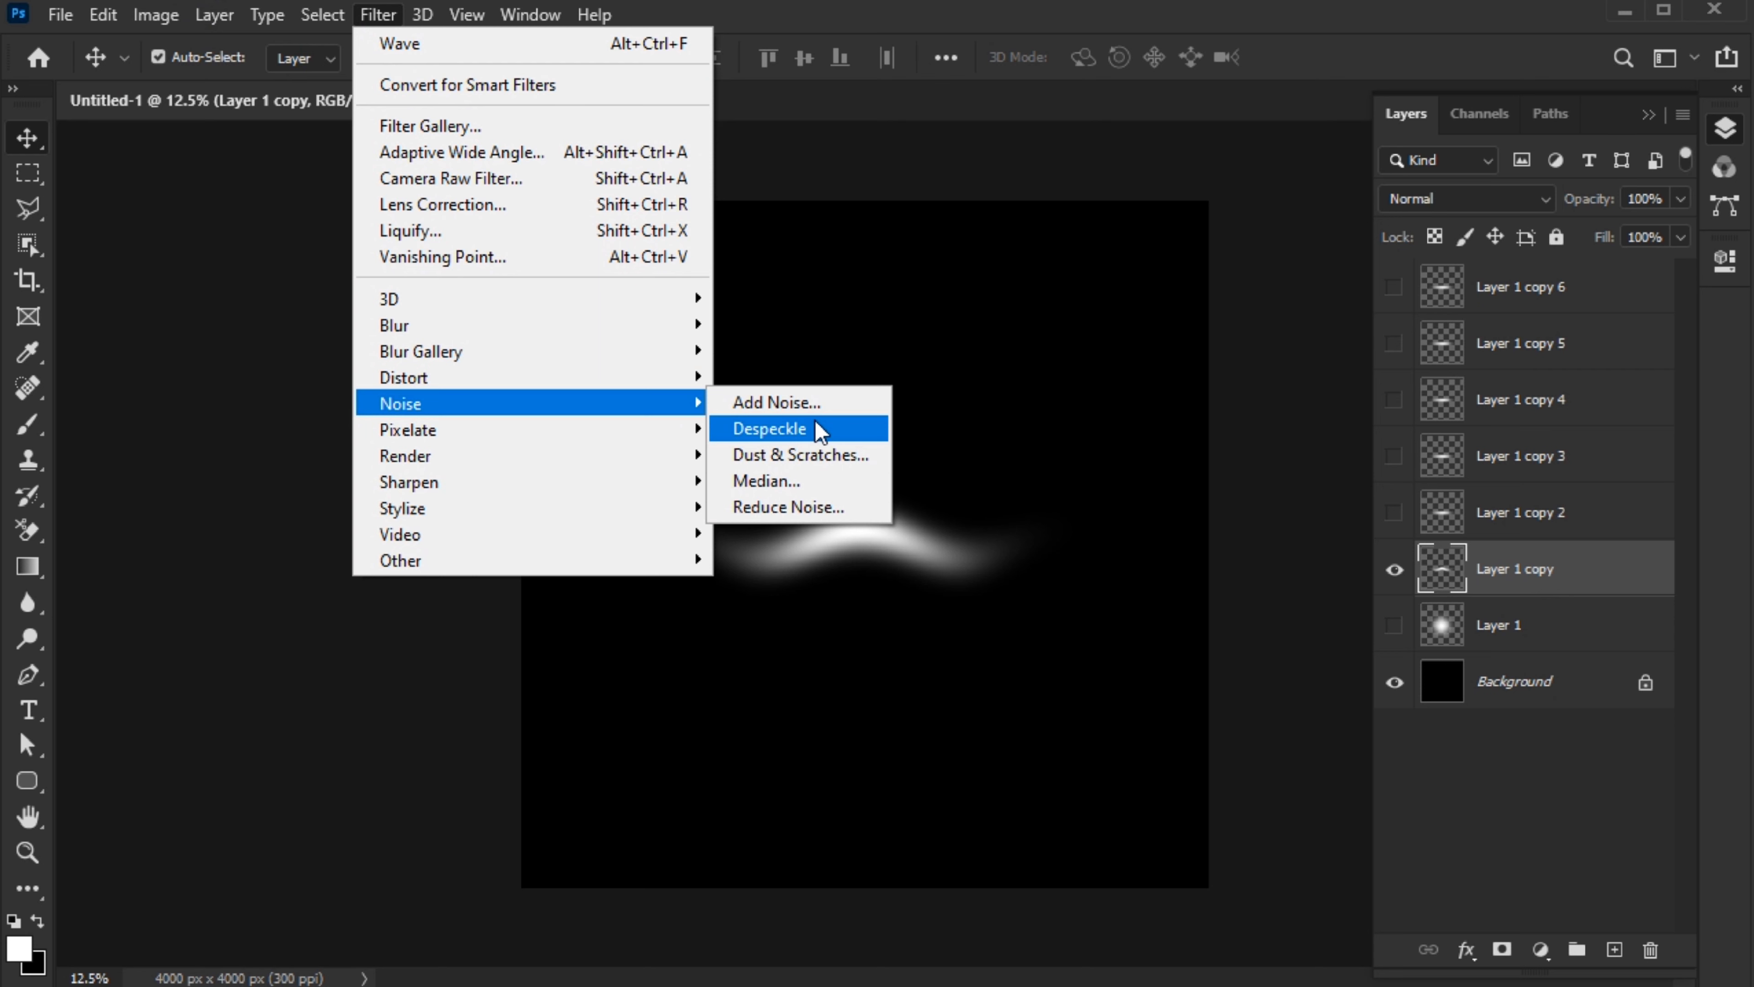
mouse_move(691, 377)
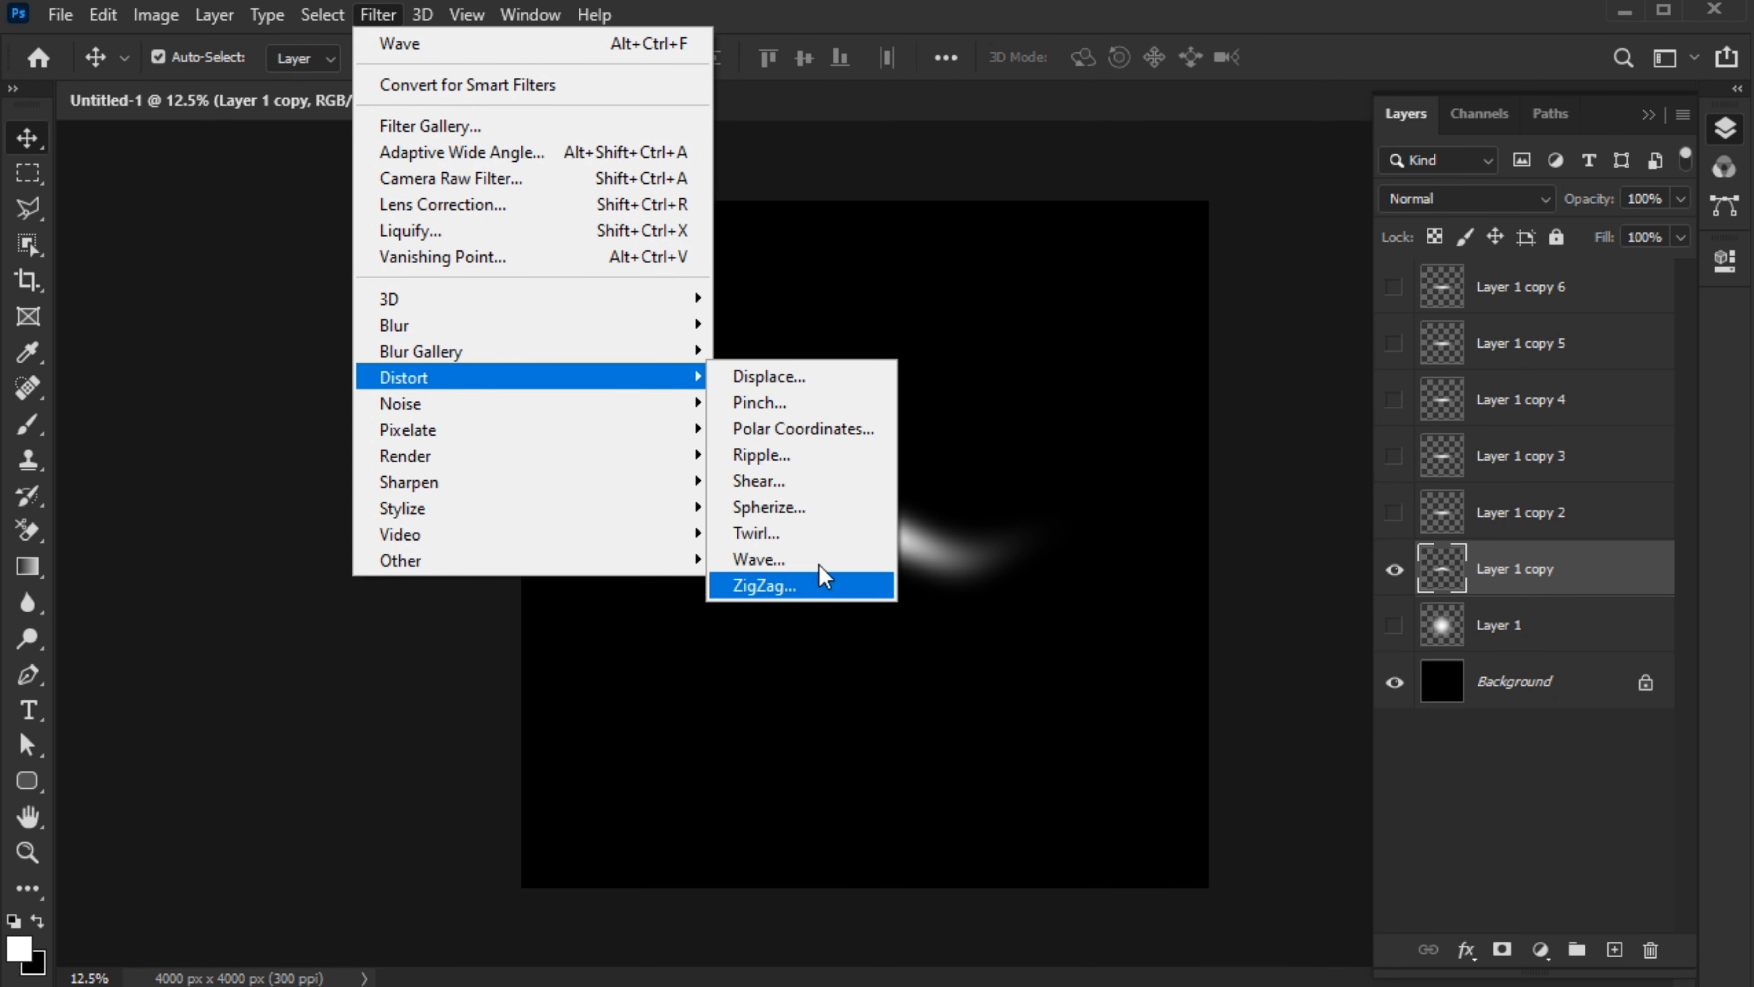
left_click(822, 532)
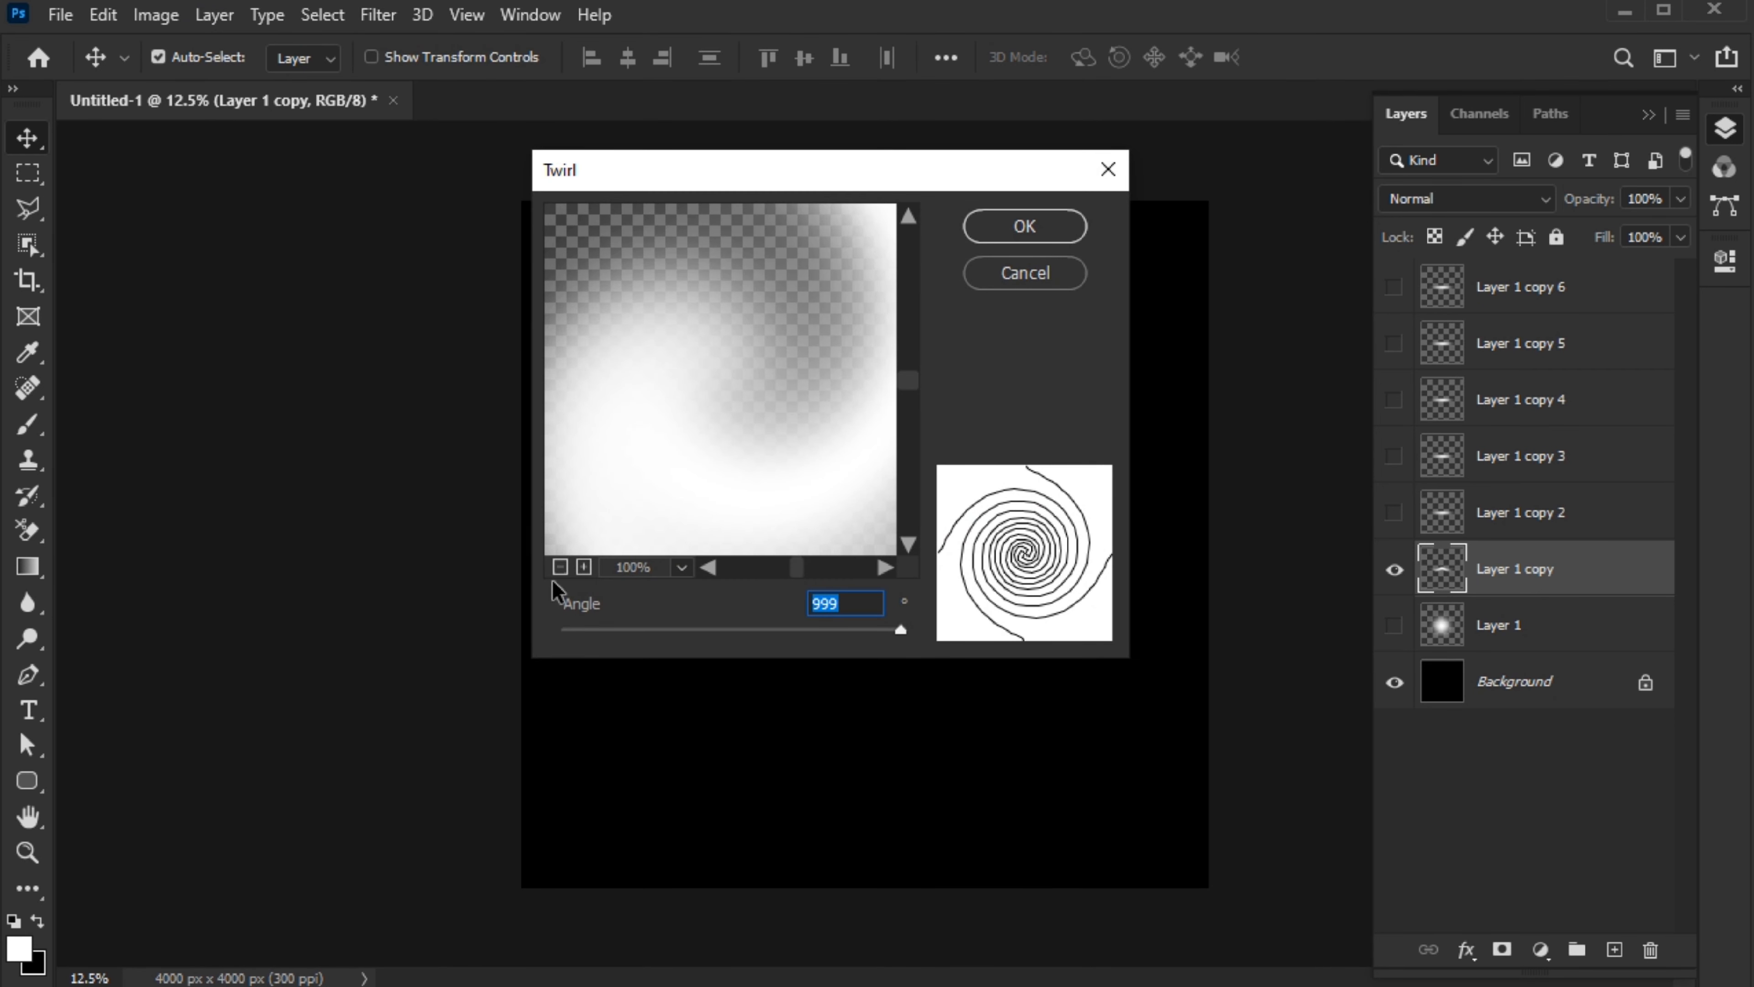
left_click(560, 569)
left_click(560, 569)
left_click(561, 570)
left_click(793, 632)
left_click(561, 570)
left_click(562, 571)
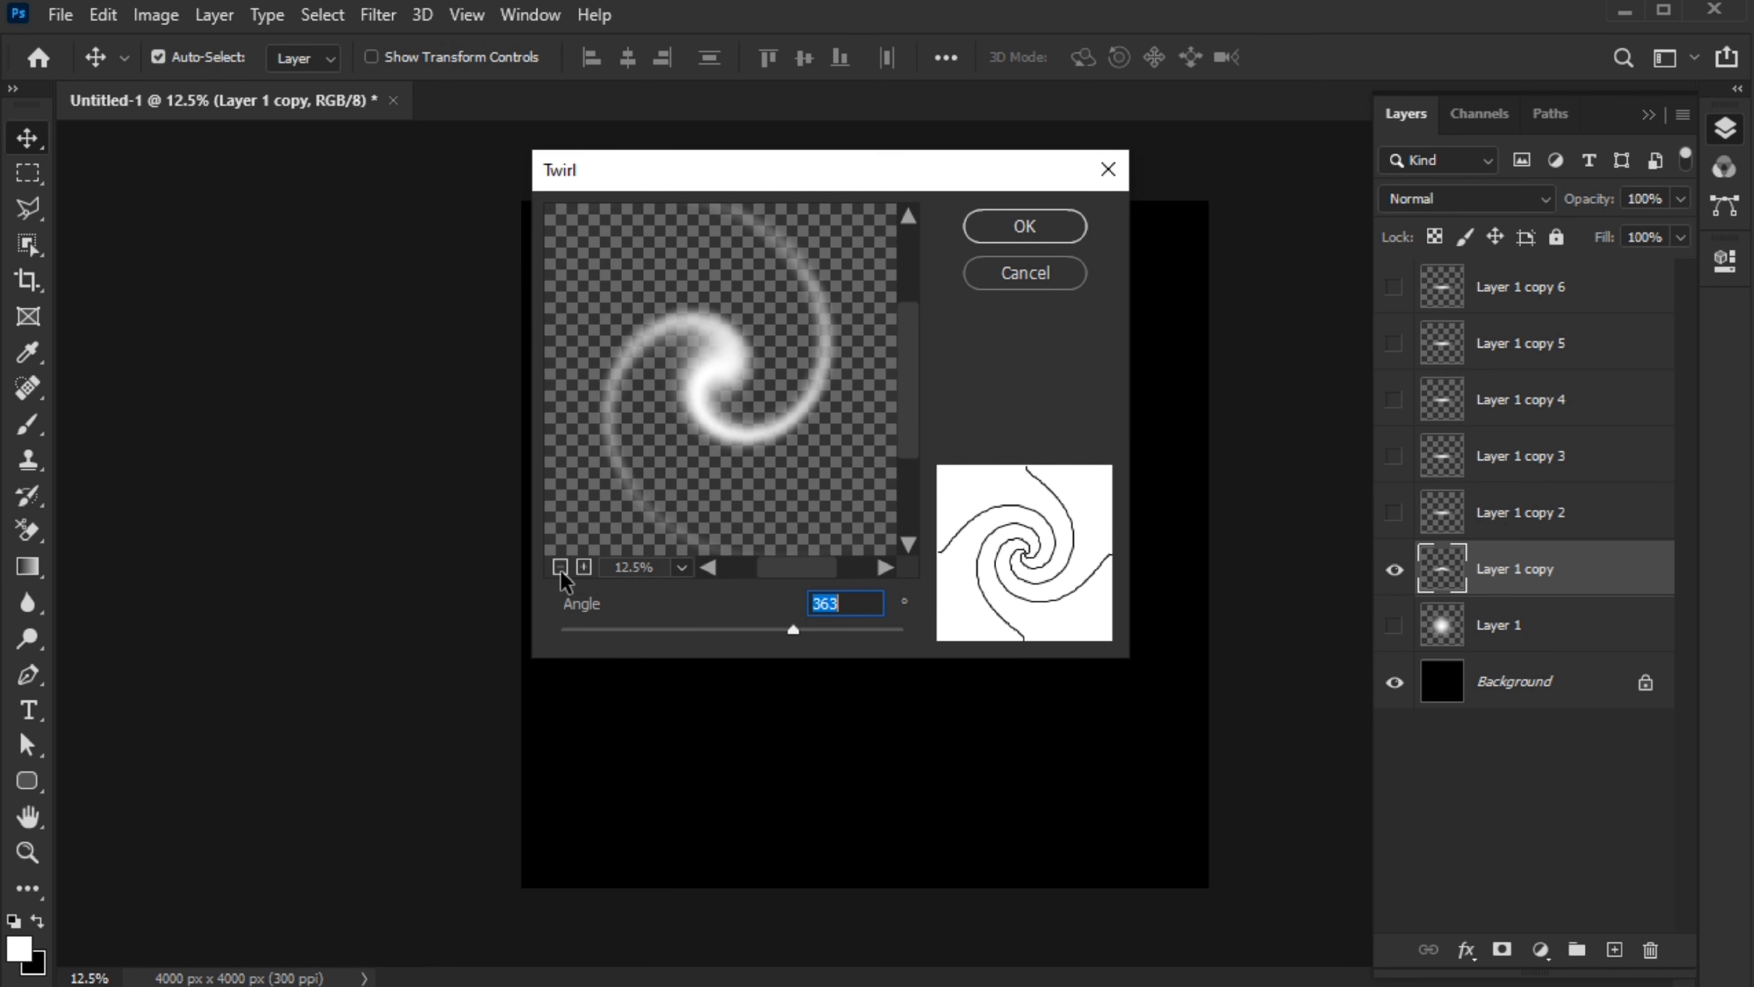
left_click(560, 568)
left_click(584, 567)
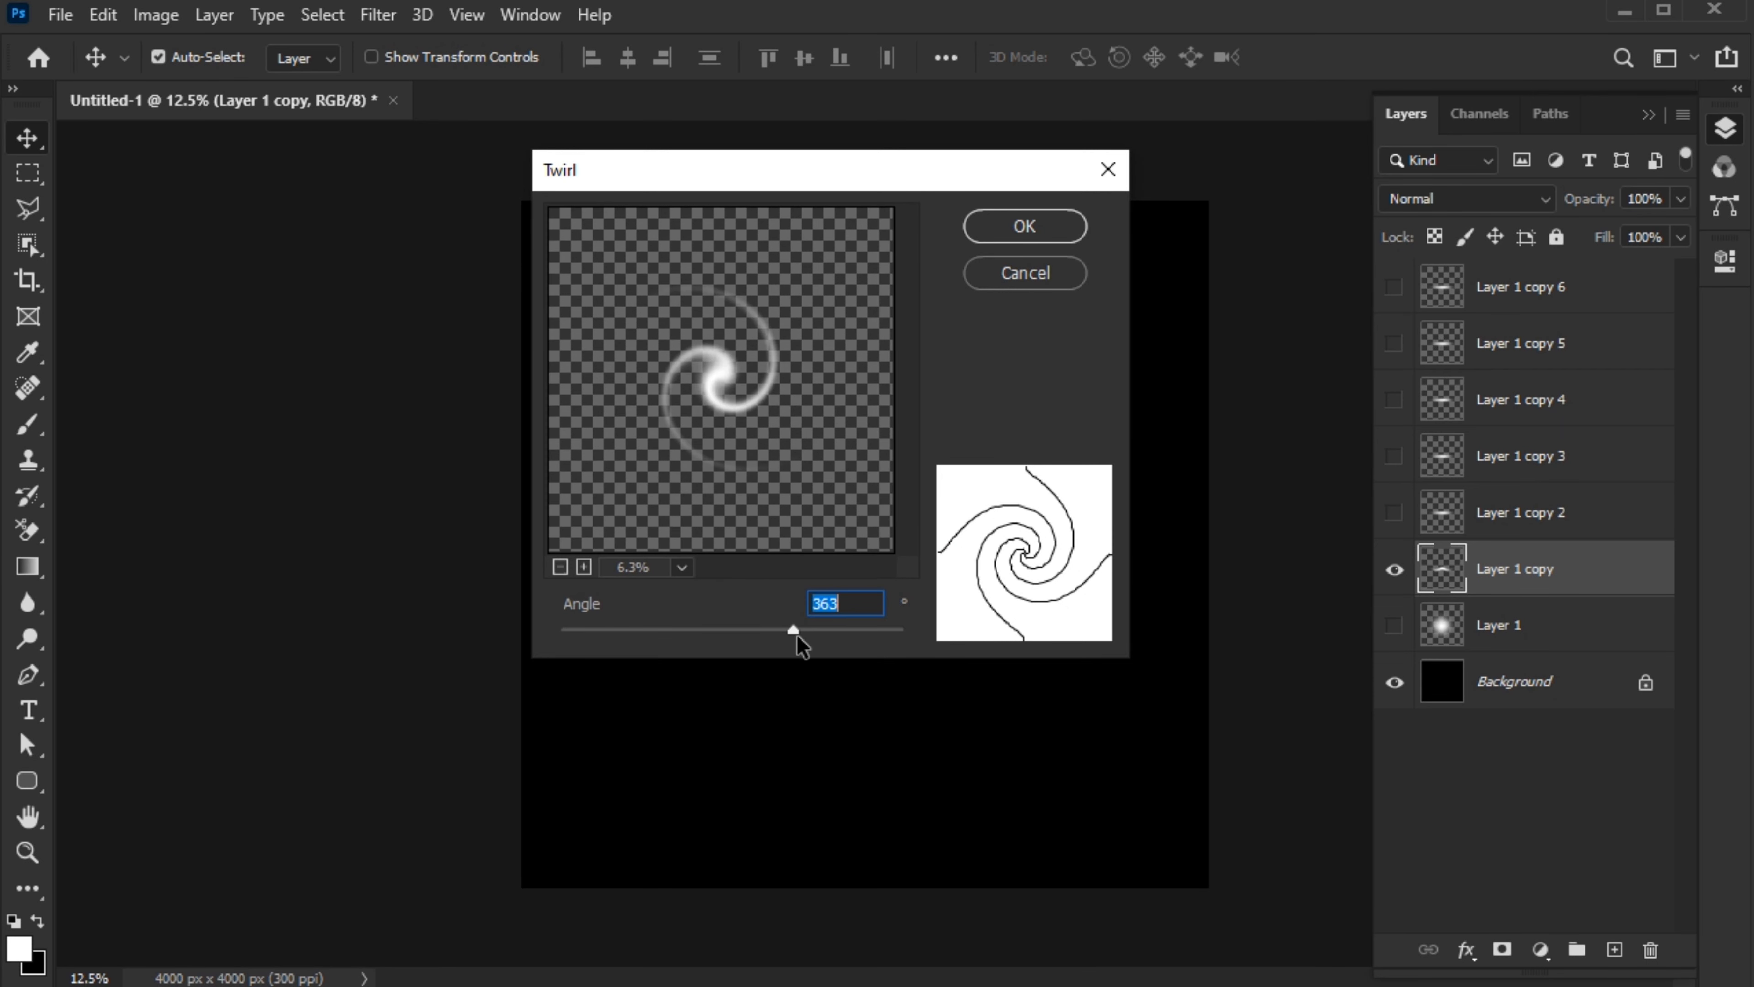
left_click_drag(796, 631, 771, 636)
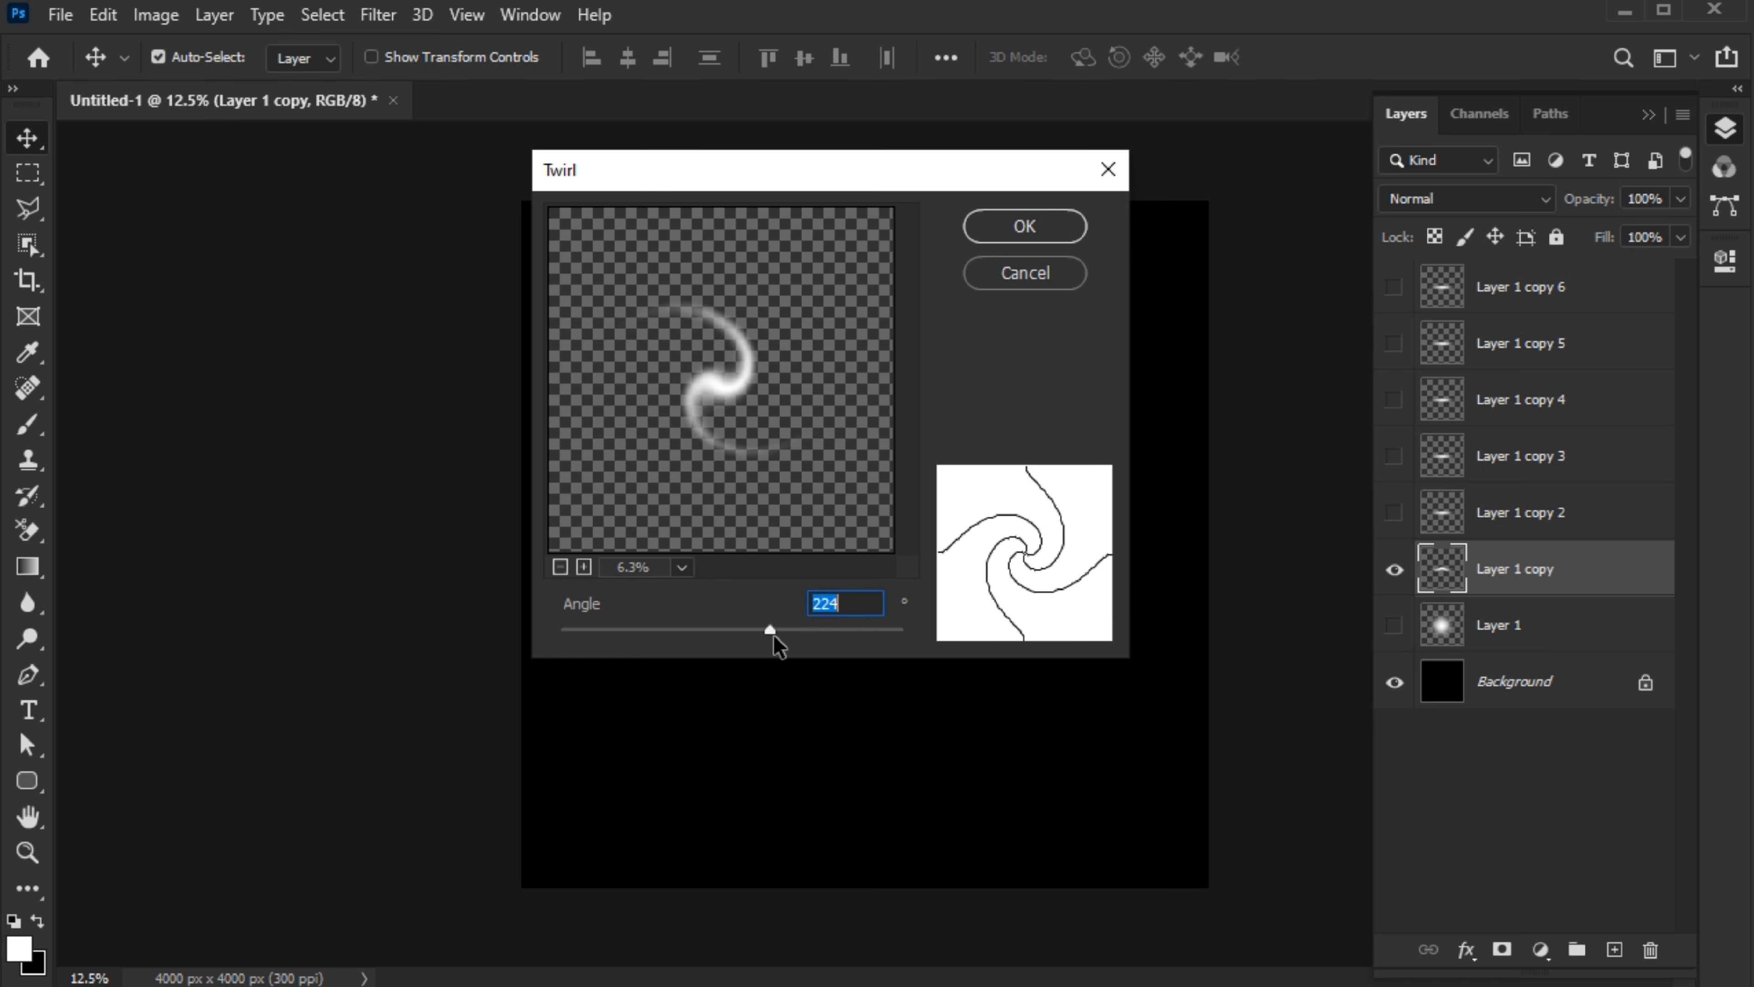
left_click(1049, 228)
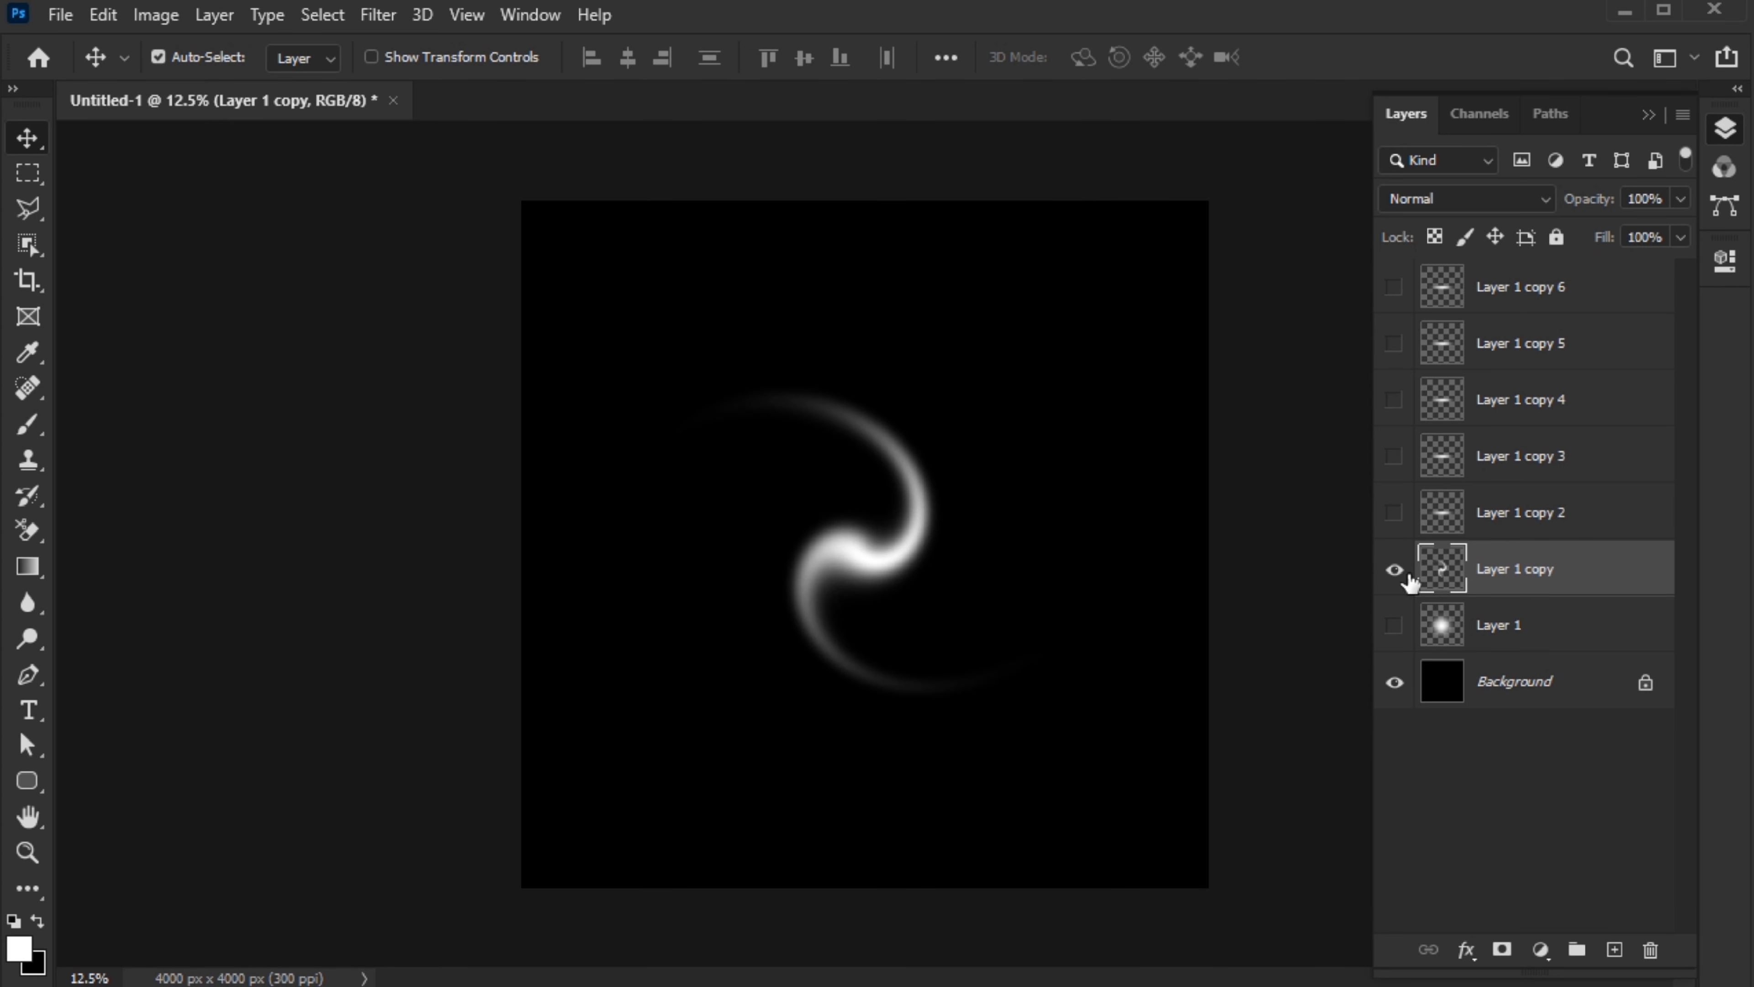
Show Layer 1 copy 2 instead of Layer 1 copy and apply a Wave filter to it with 28 generators and amplitude 5 to 14.
left_click(1397, 569)
left_click(1418, 520)
left_click(1396, 513)
left_click(377, 14)
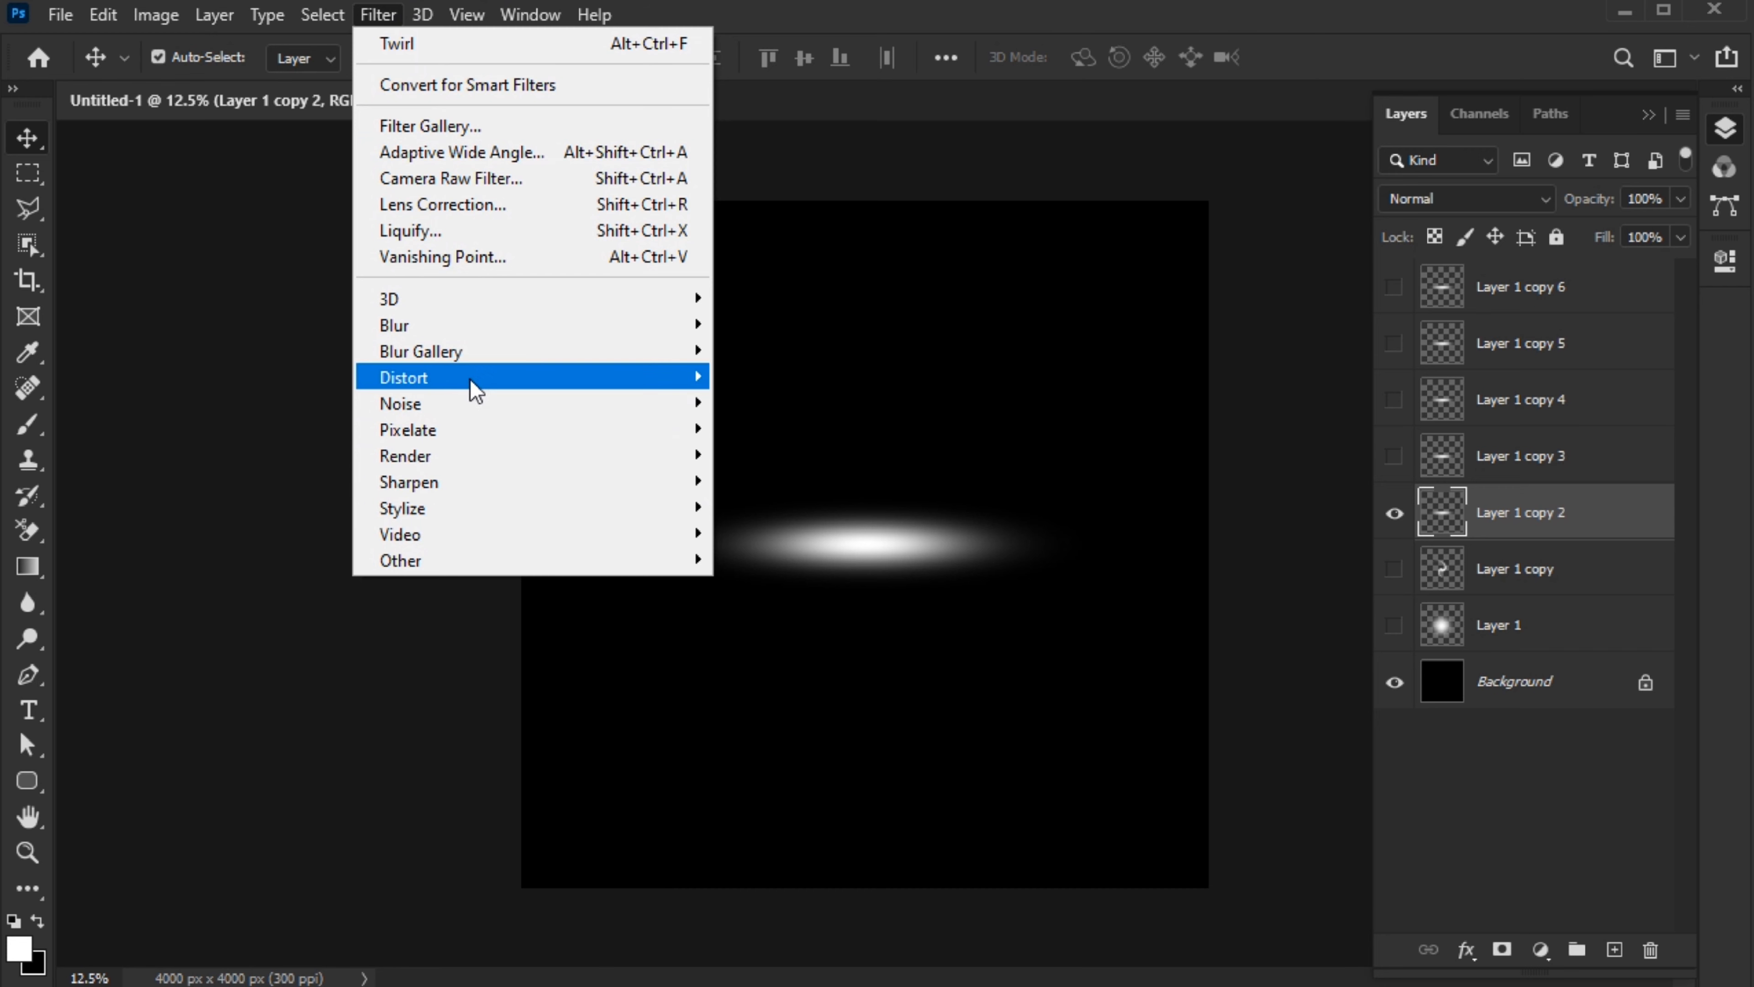
mouse_move(475, 391)
left_click(815, 562)
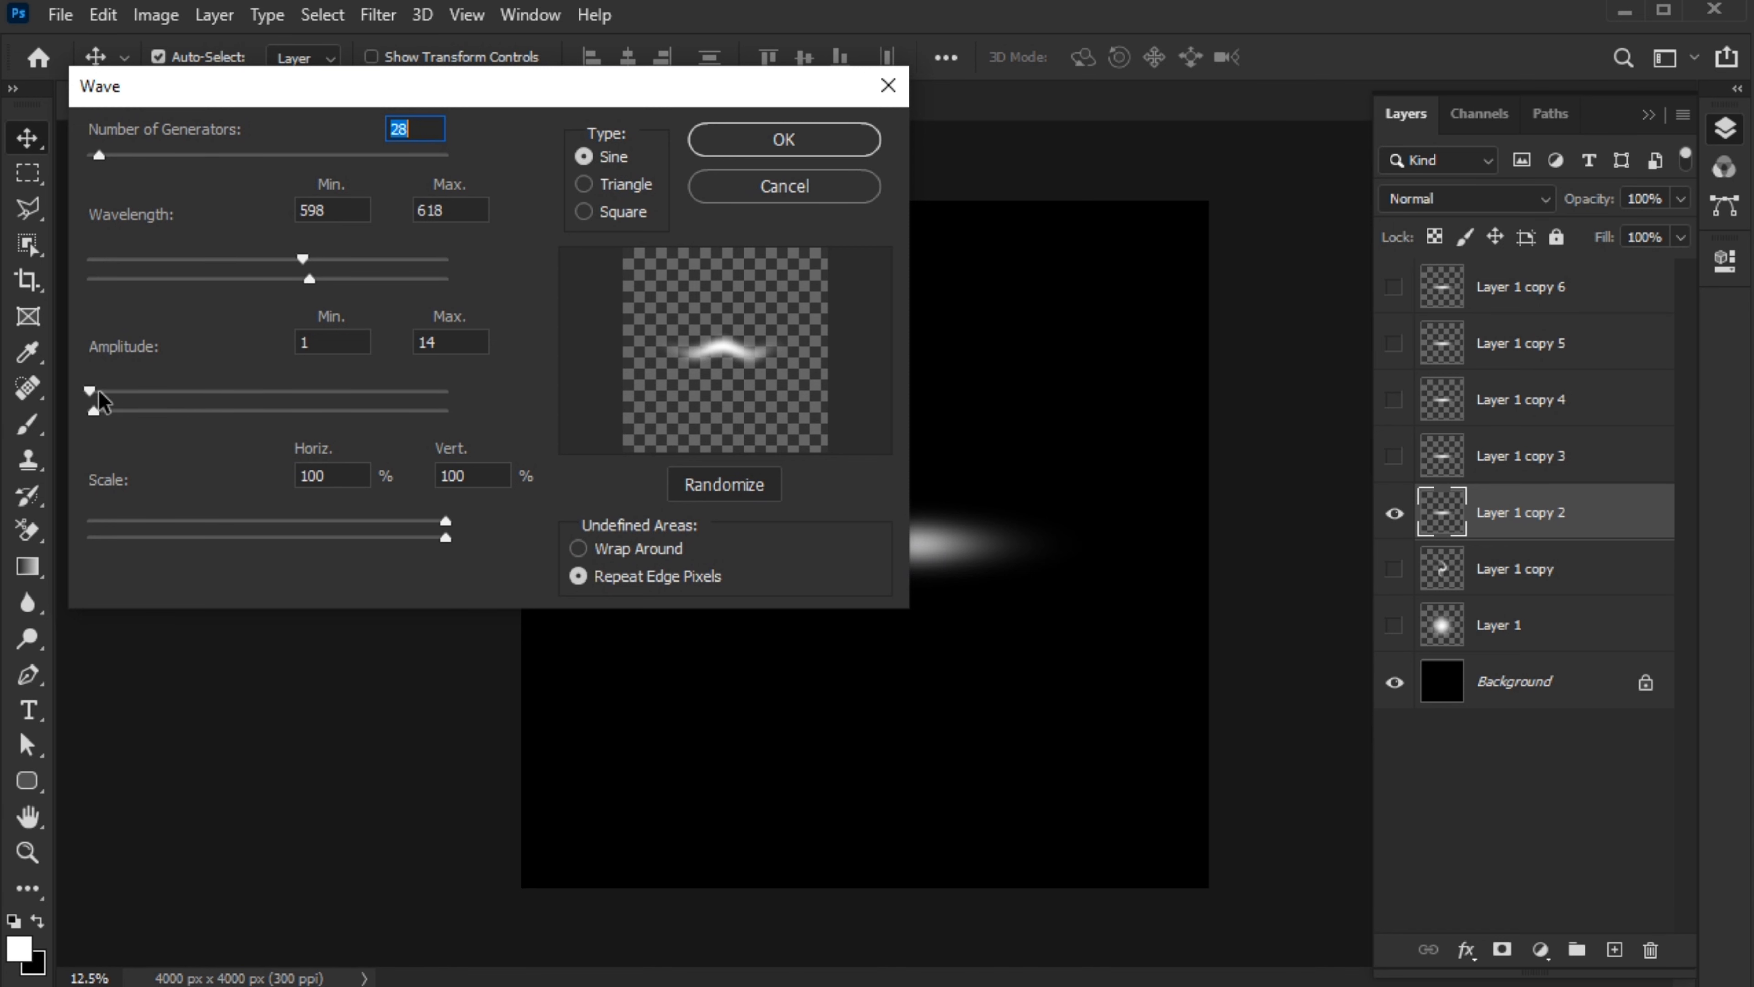
left_click_drag(91, 401, 94, 400)
left_click(754, 143)
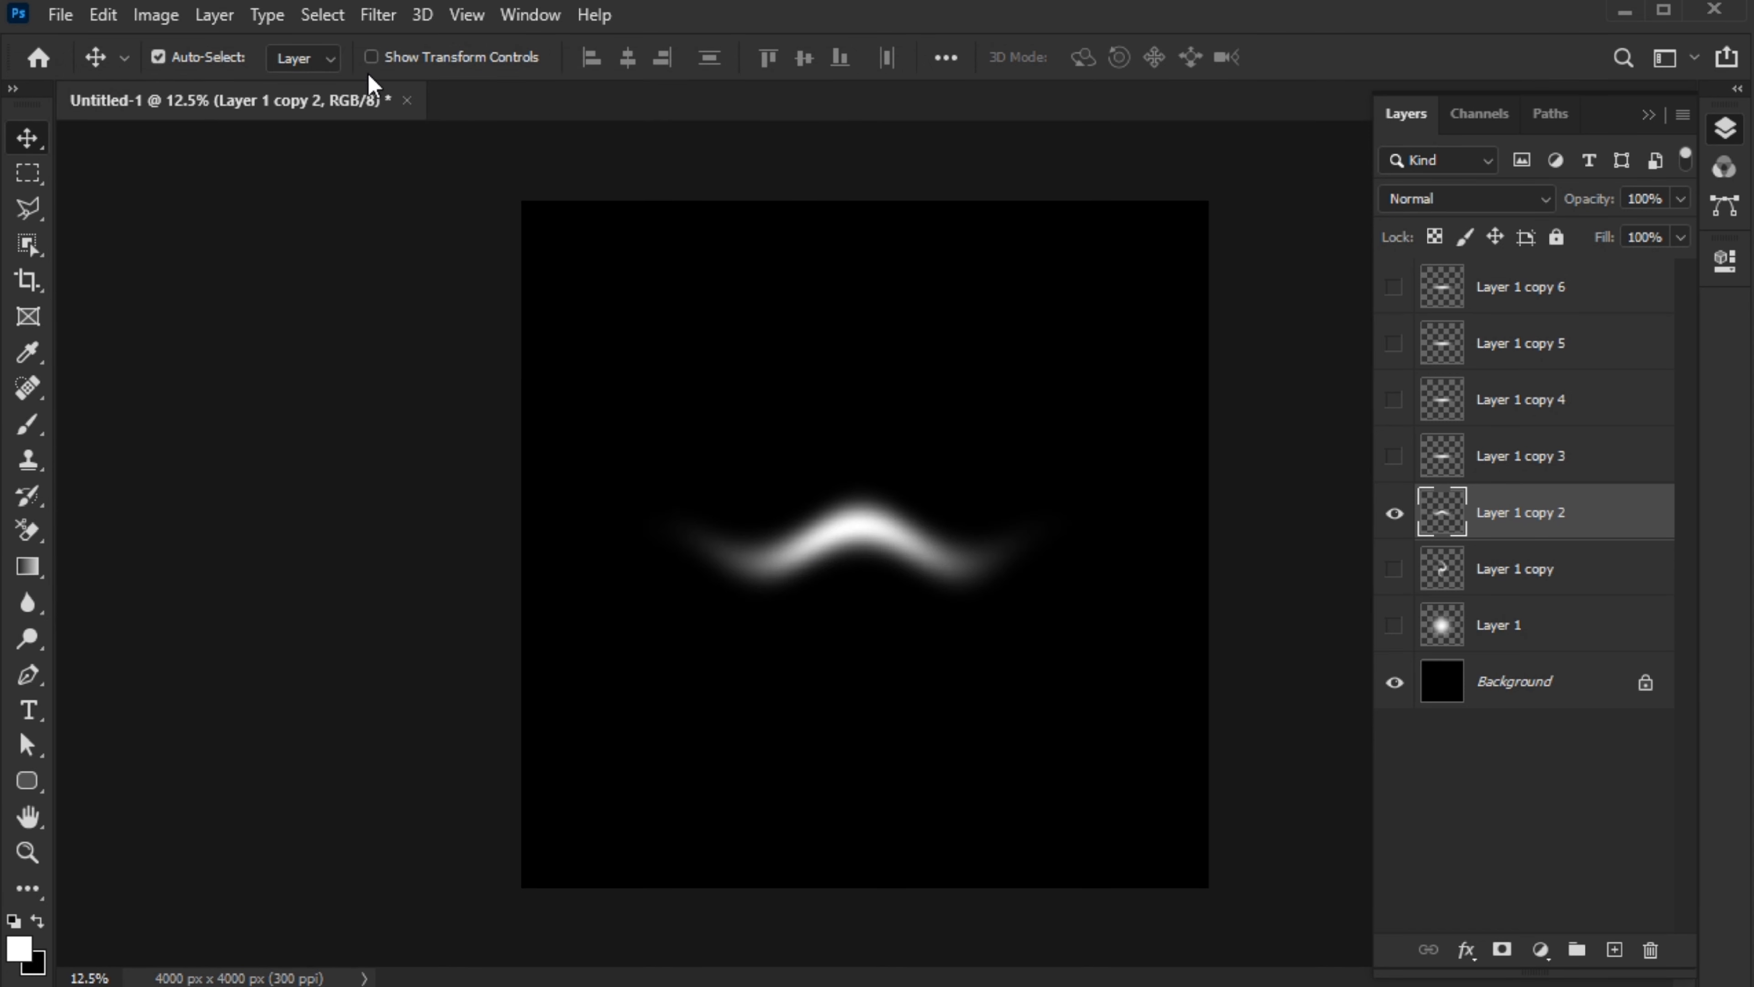
Apply a Twirl filter with an angle of -387° to the wavy glow on Layer 1 copy 2.
left_click(378, 15)
mouse_move(632, 397)
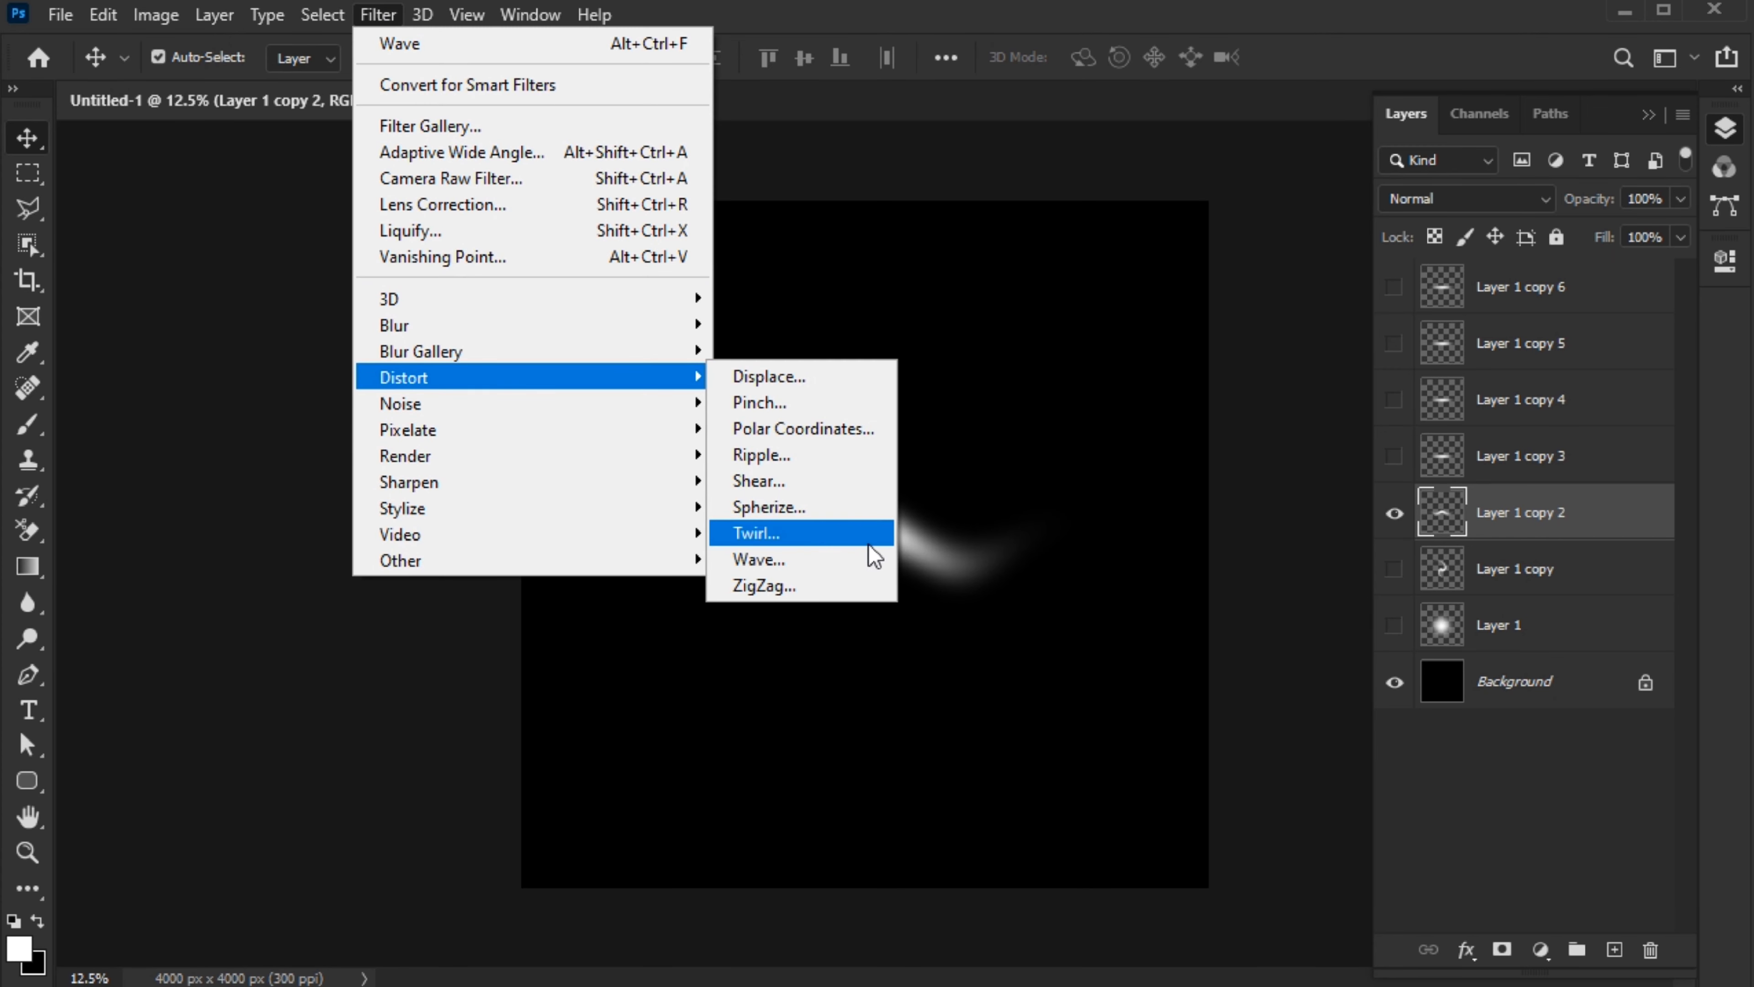
left_click(869, 545)
left_click_drag(768, 630, 669, 632)
left_click(560, 567)
left_click(561, 567)
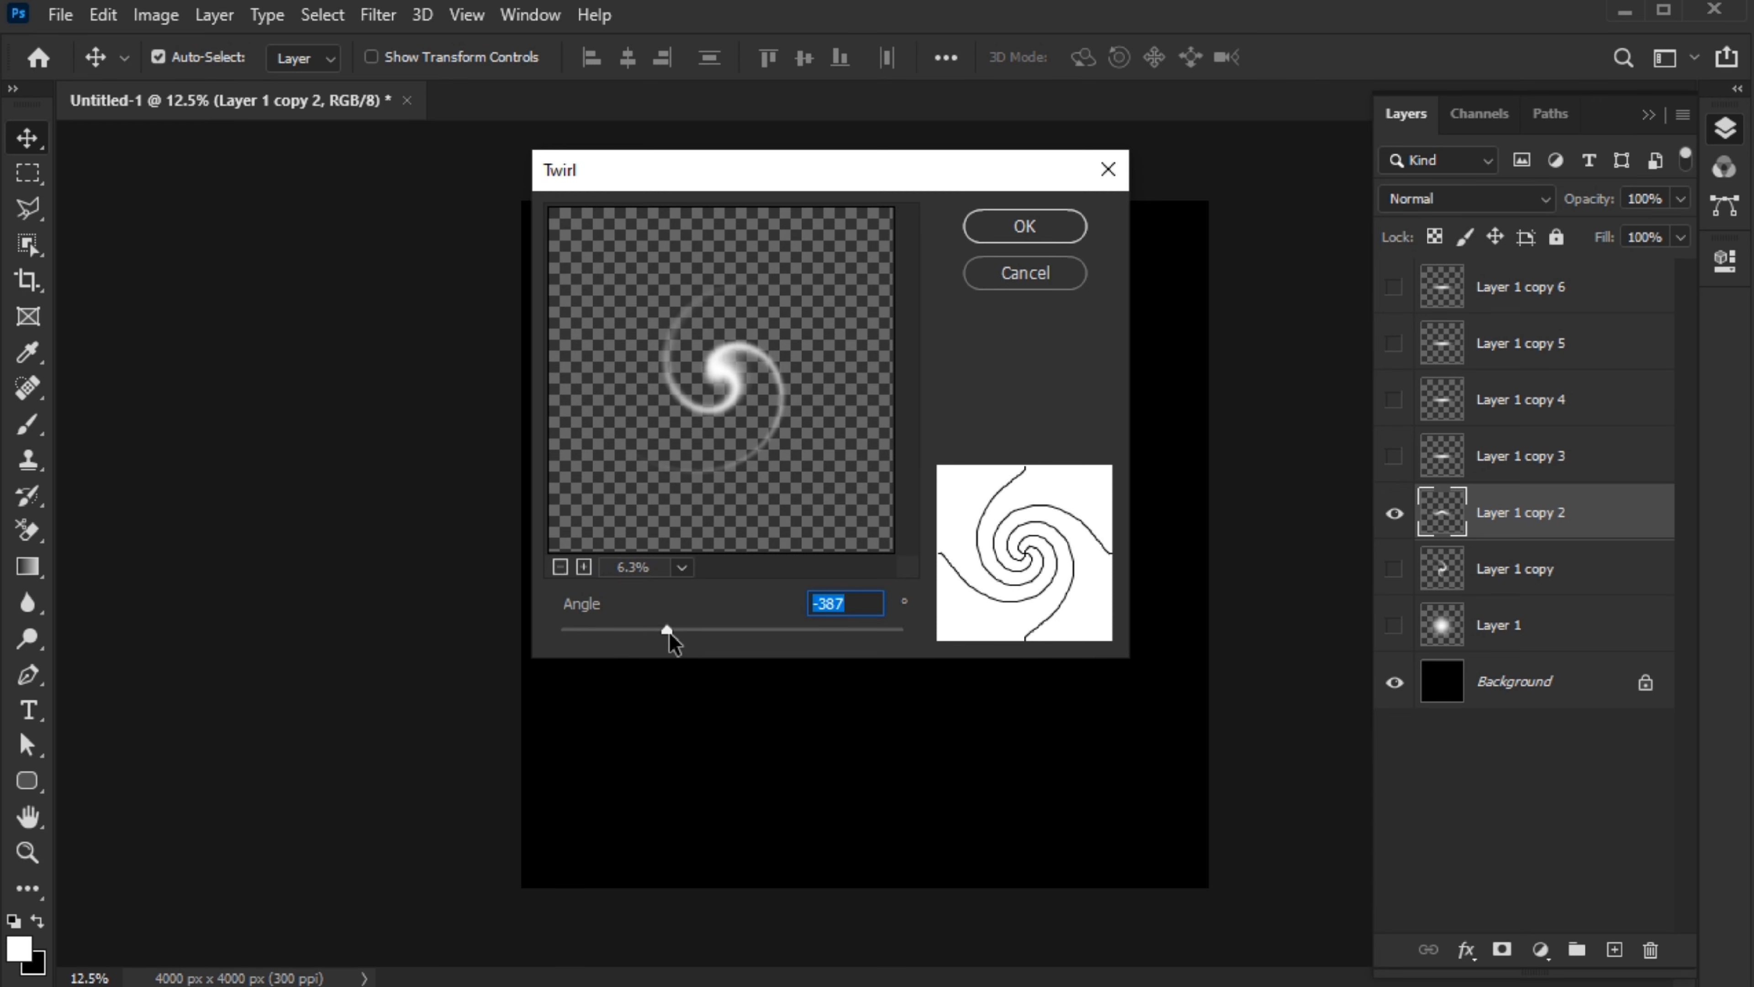
left_click(1002, 226)
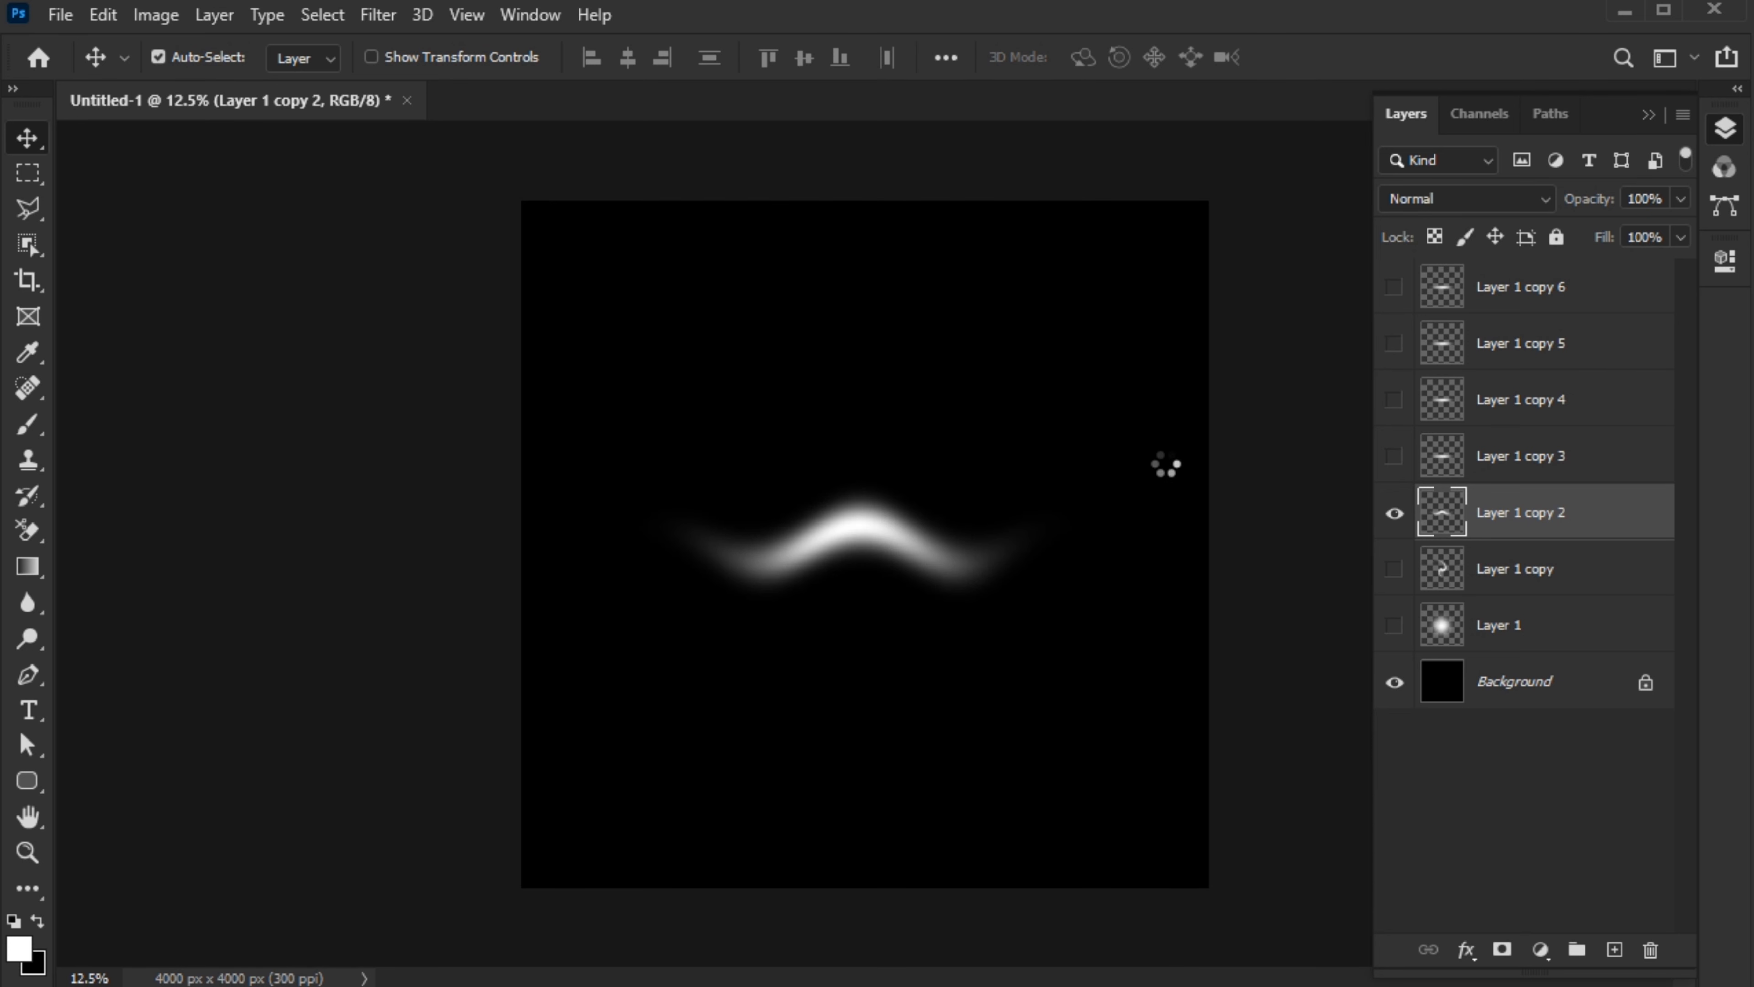
Show only Layer 1 copy 3 above the background and apply a Wave filter with 32 generators, wavelength 490–491, amplitude 9–29 and 95% scale.
left_click(1439, 461)
left_click(1394, 455)
left_click(1394, 513)
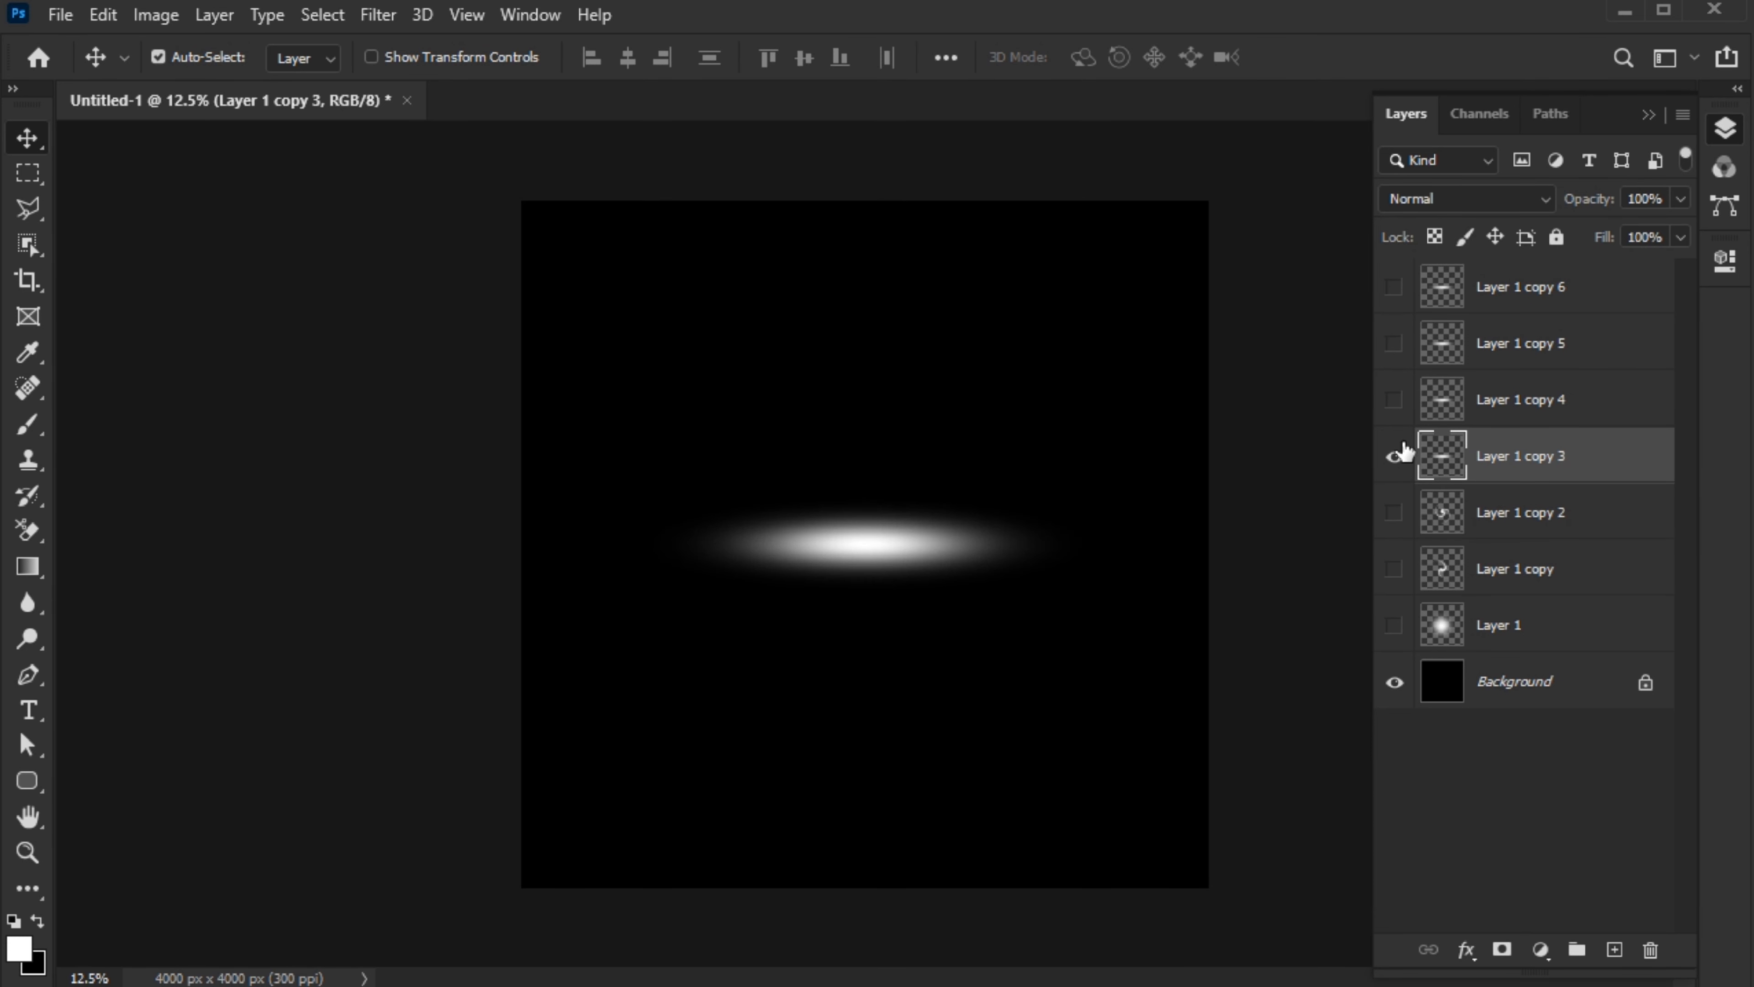
left_click(378, 15)
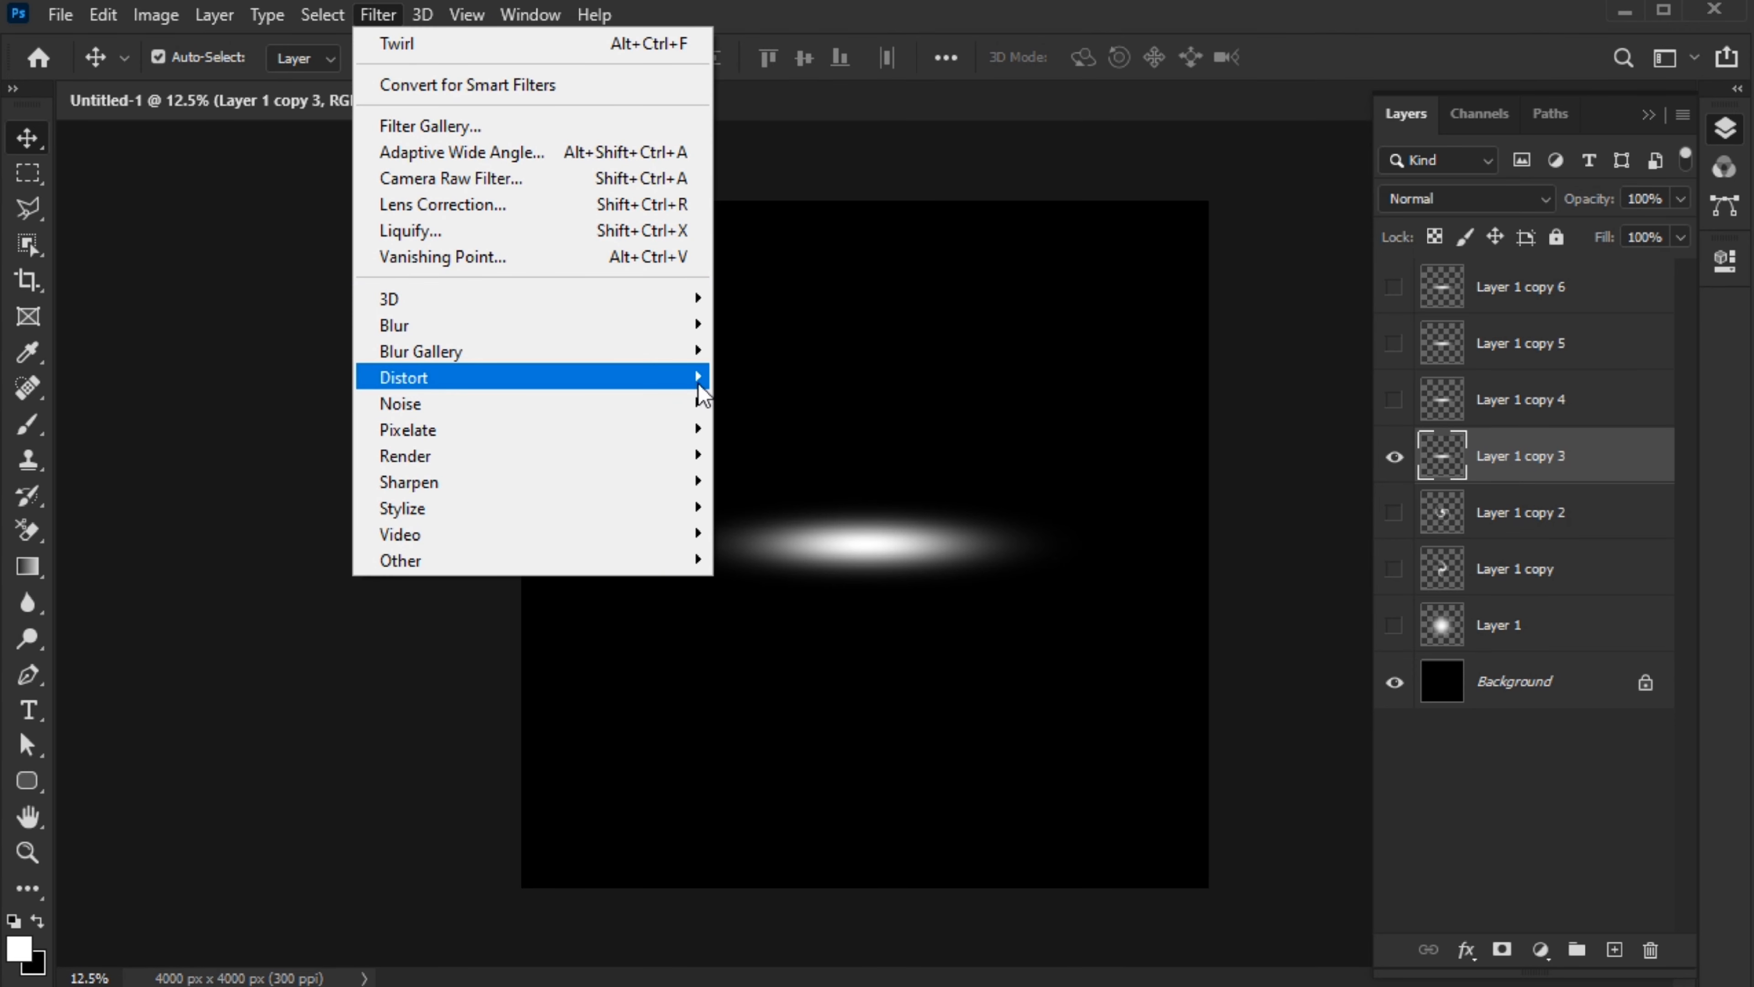
mouse_move(704, 385)
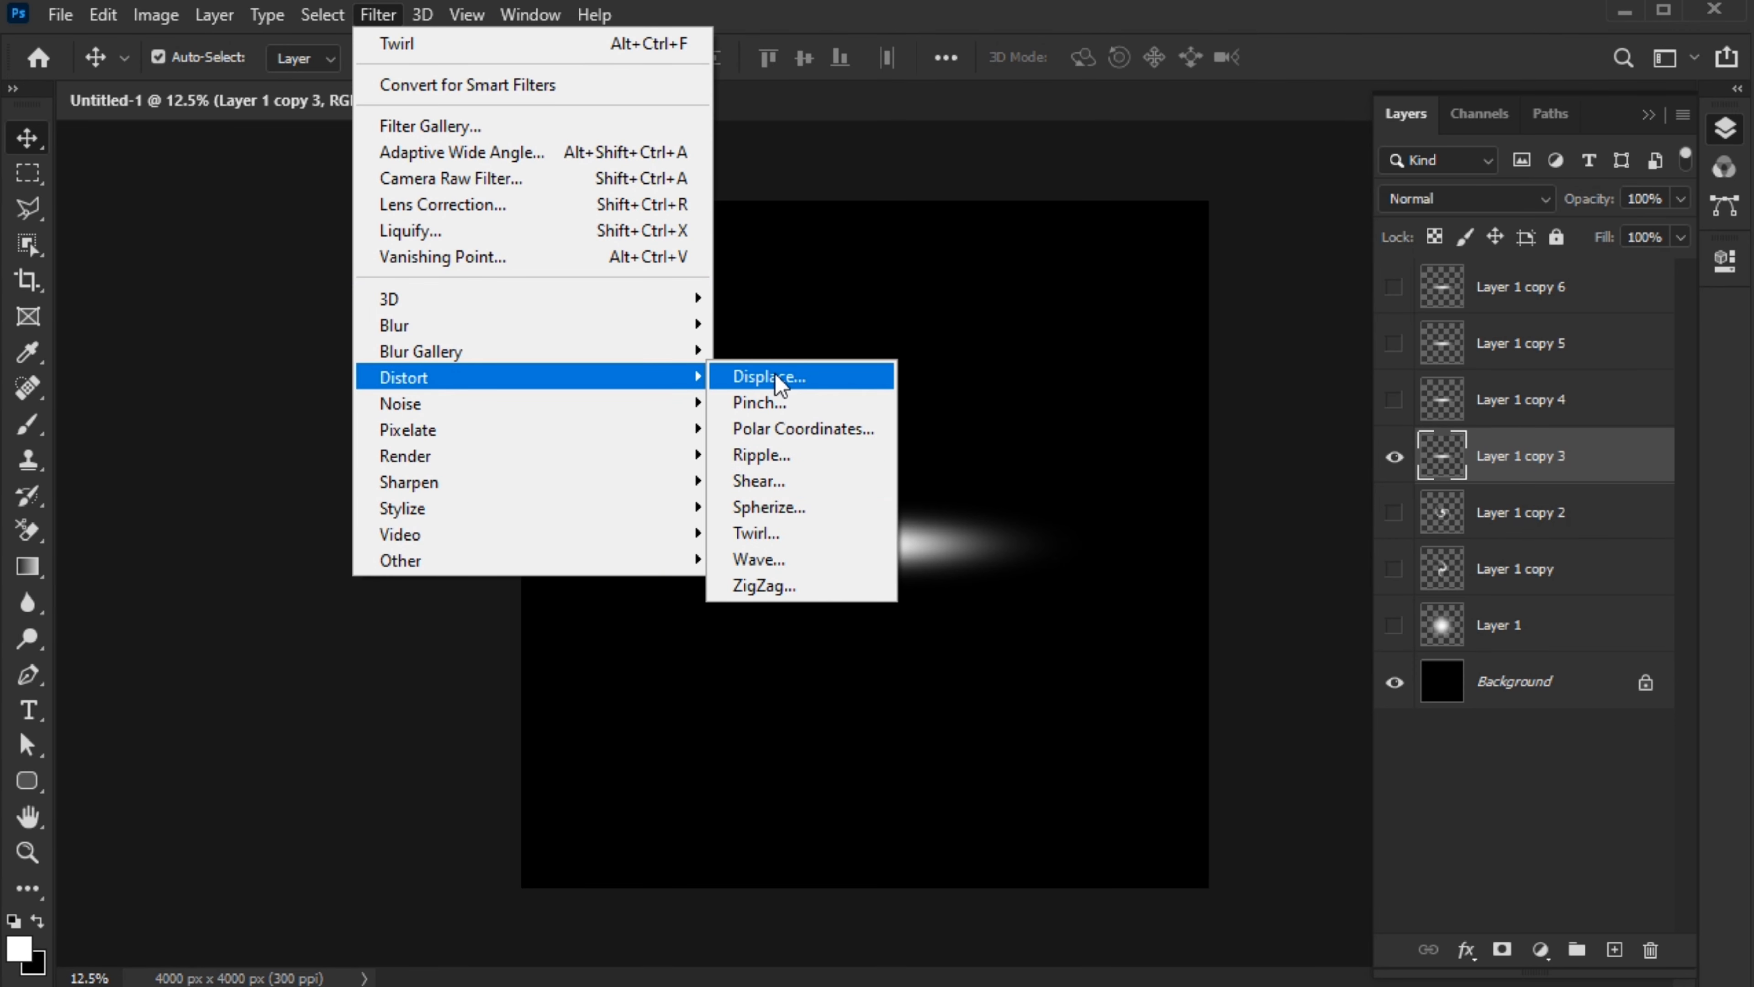
left_click(773, 560)
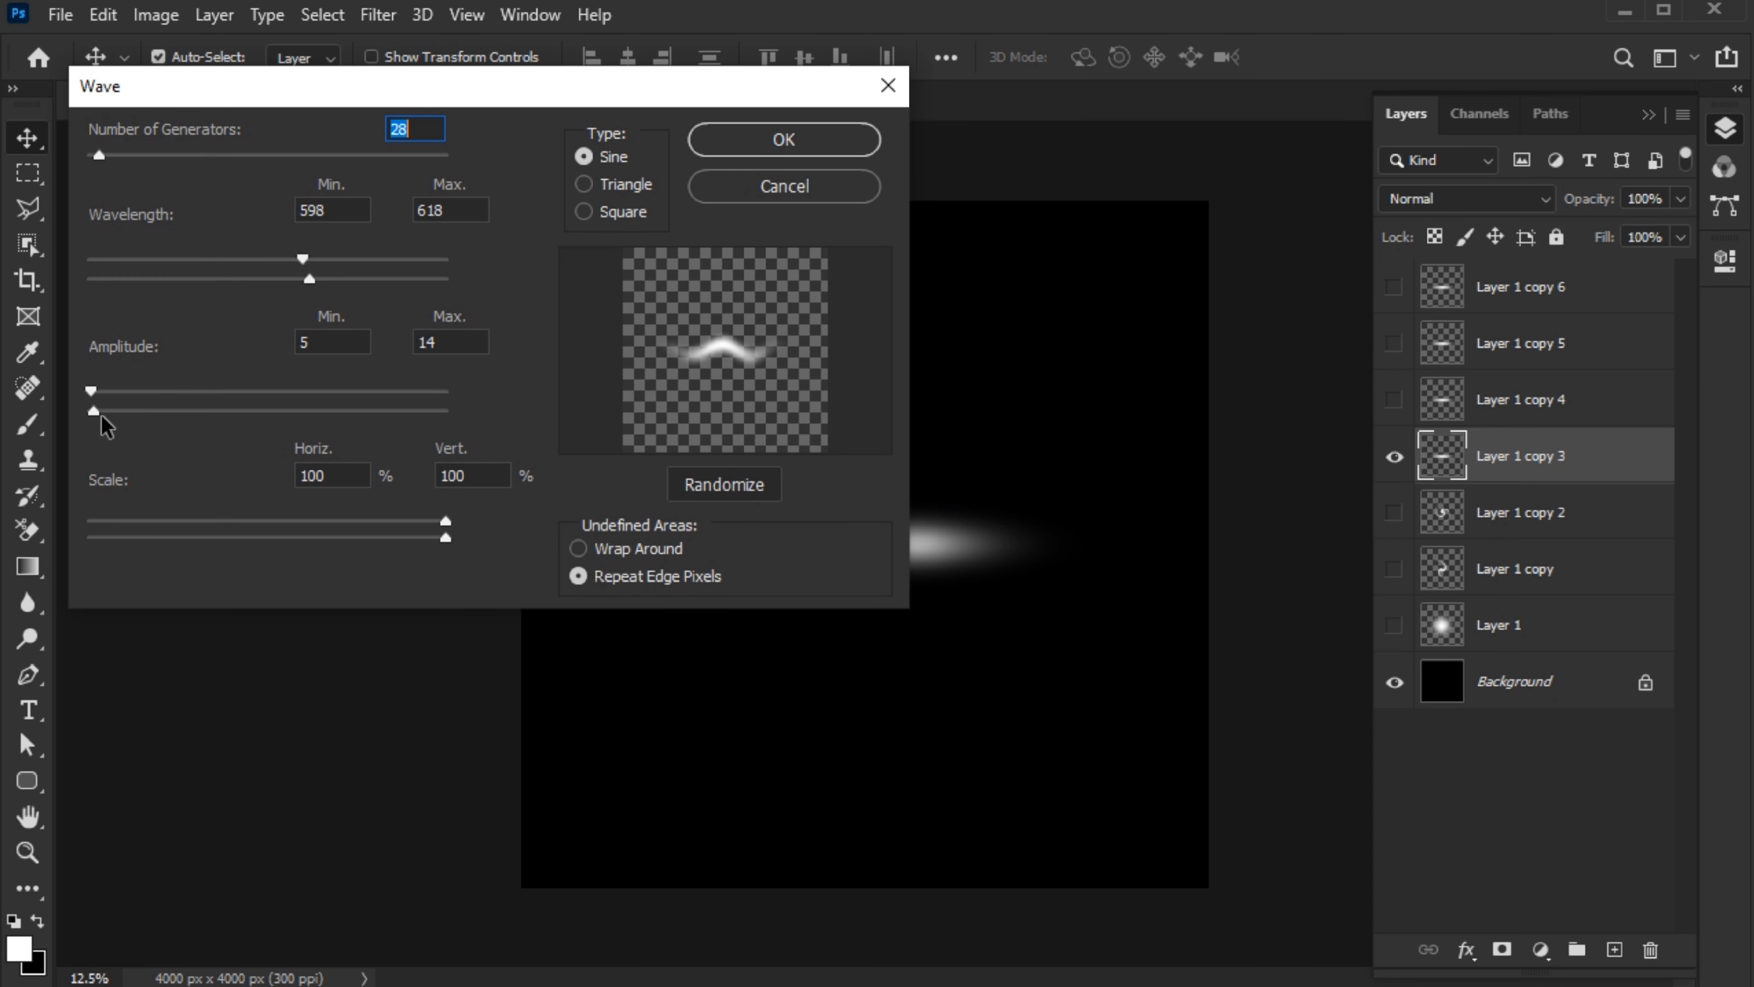
left_click_drag(94, 411, 101, 411)
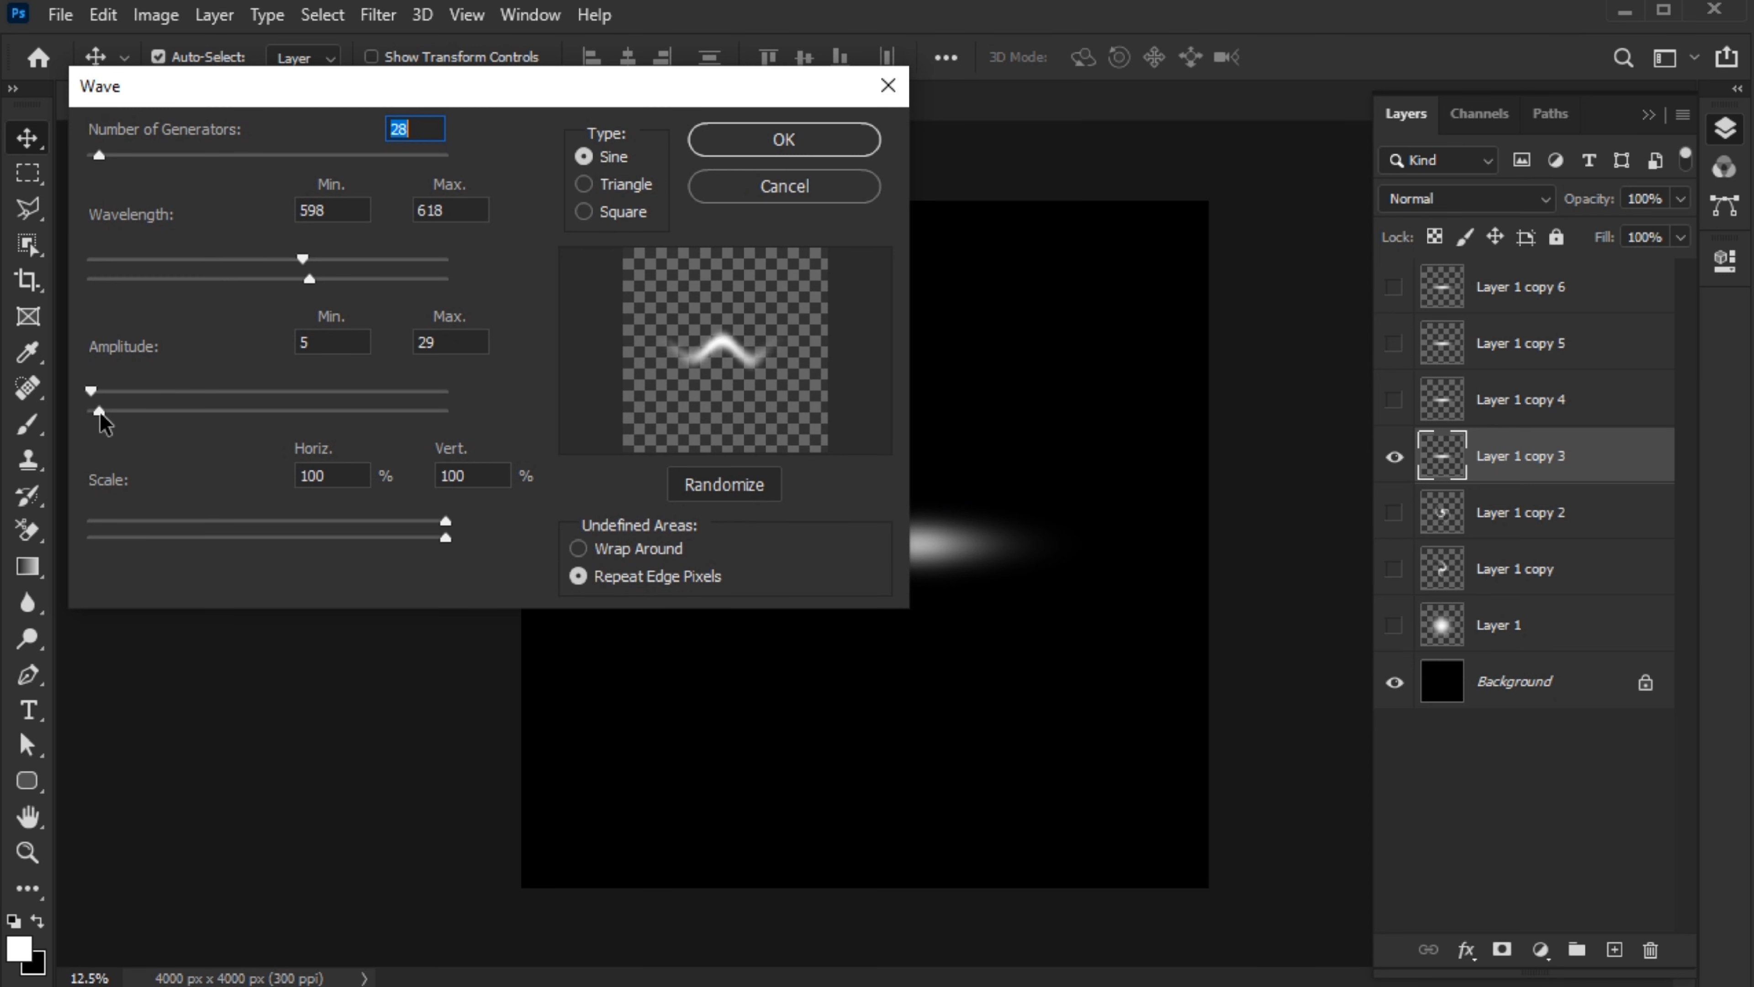
left_click_drag(99, 154, 101, 154)
left_click_drag(309, 279, 263, 280)
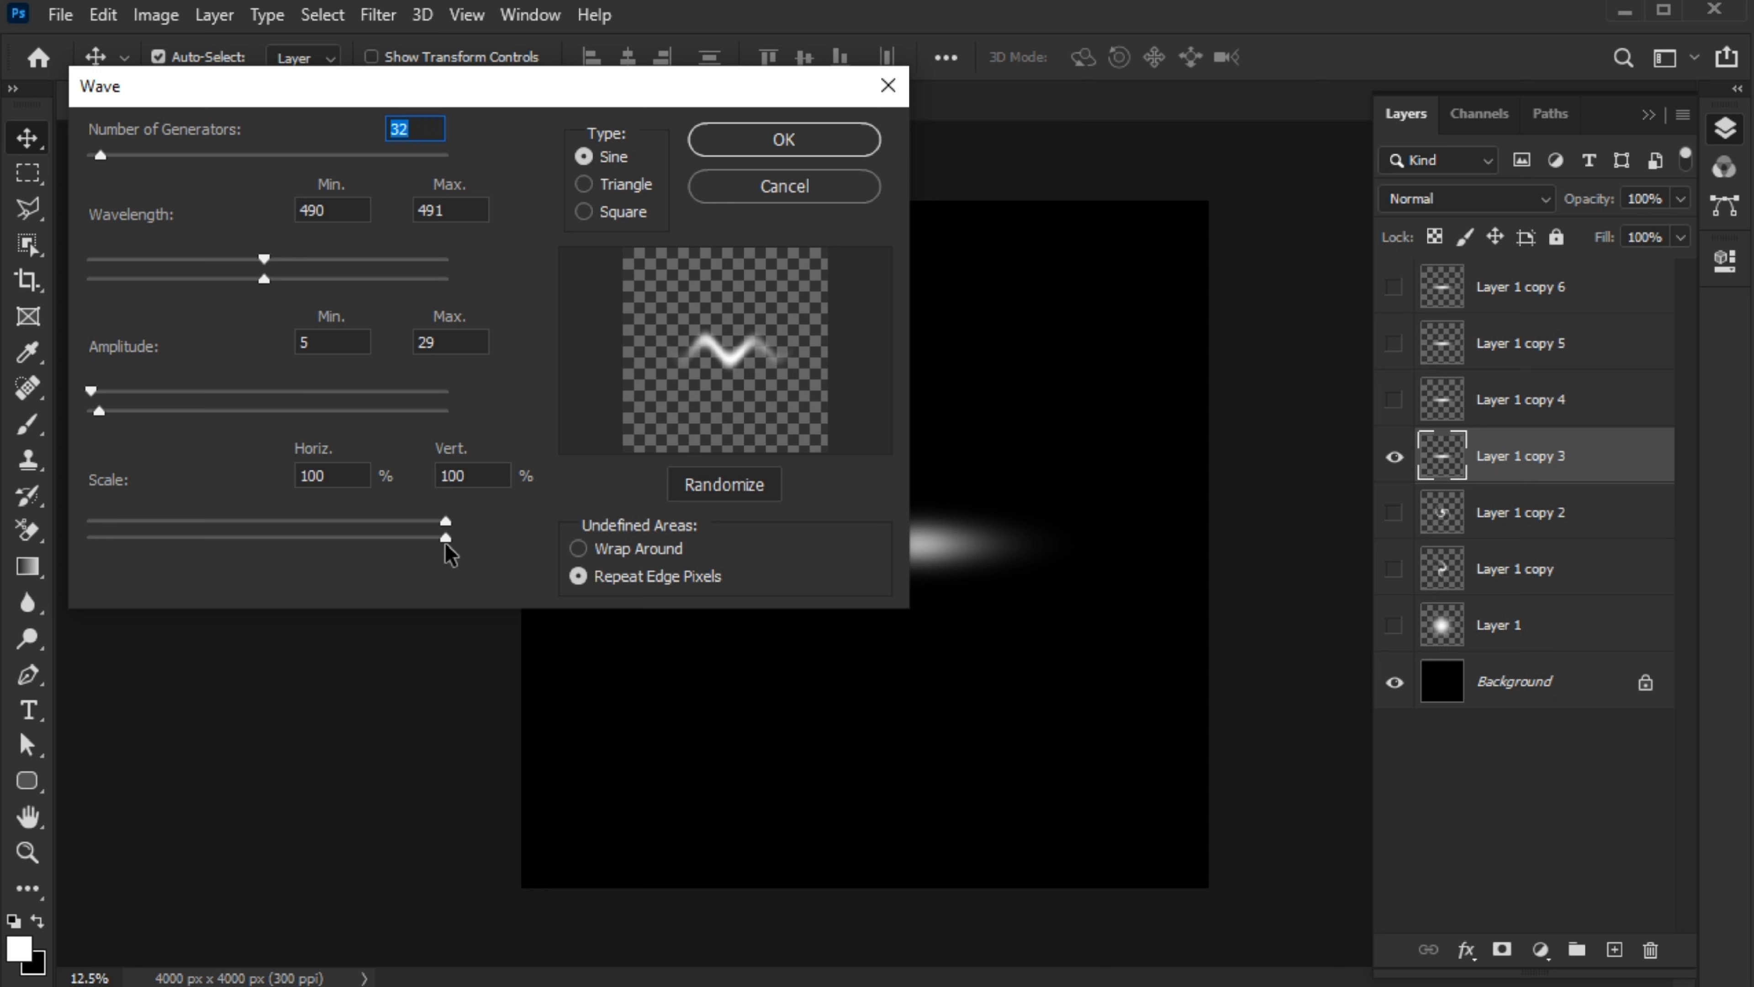
mouse_move(444, 539)
left_mouse_down()
mouse_move(425, 541)
mouse_move(428, 520)
left_mouse_up()
mouse_move(90, 392)
left_mouse_down()
mouse_move(67, 391)
mouse_move(93, 394)
left_mouse_up()
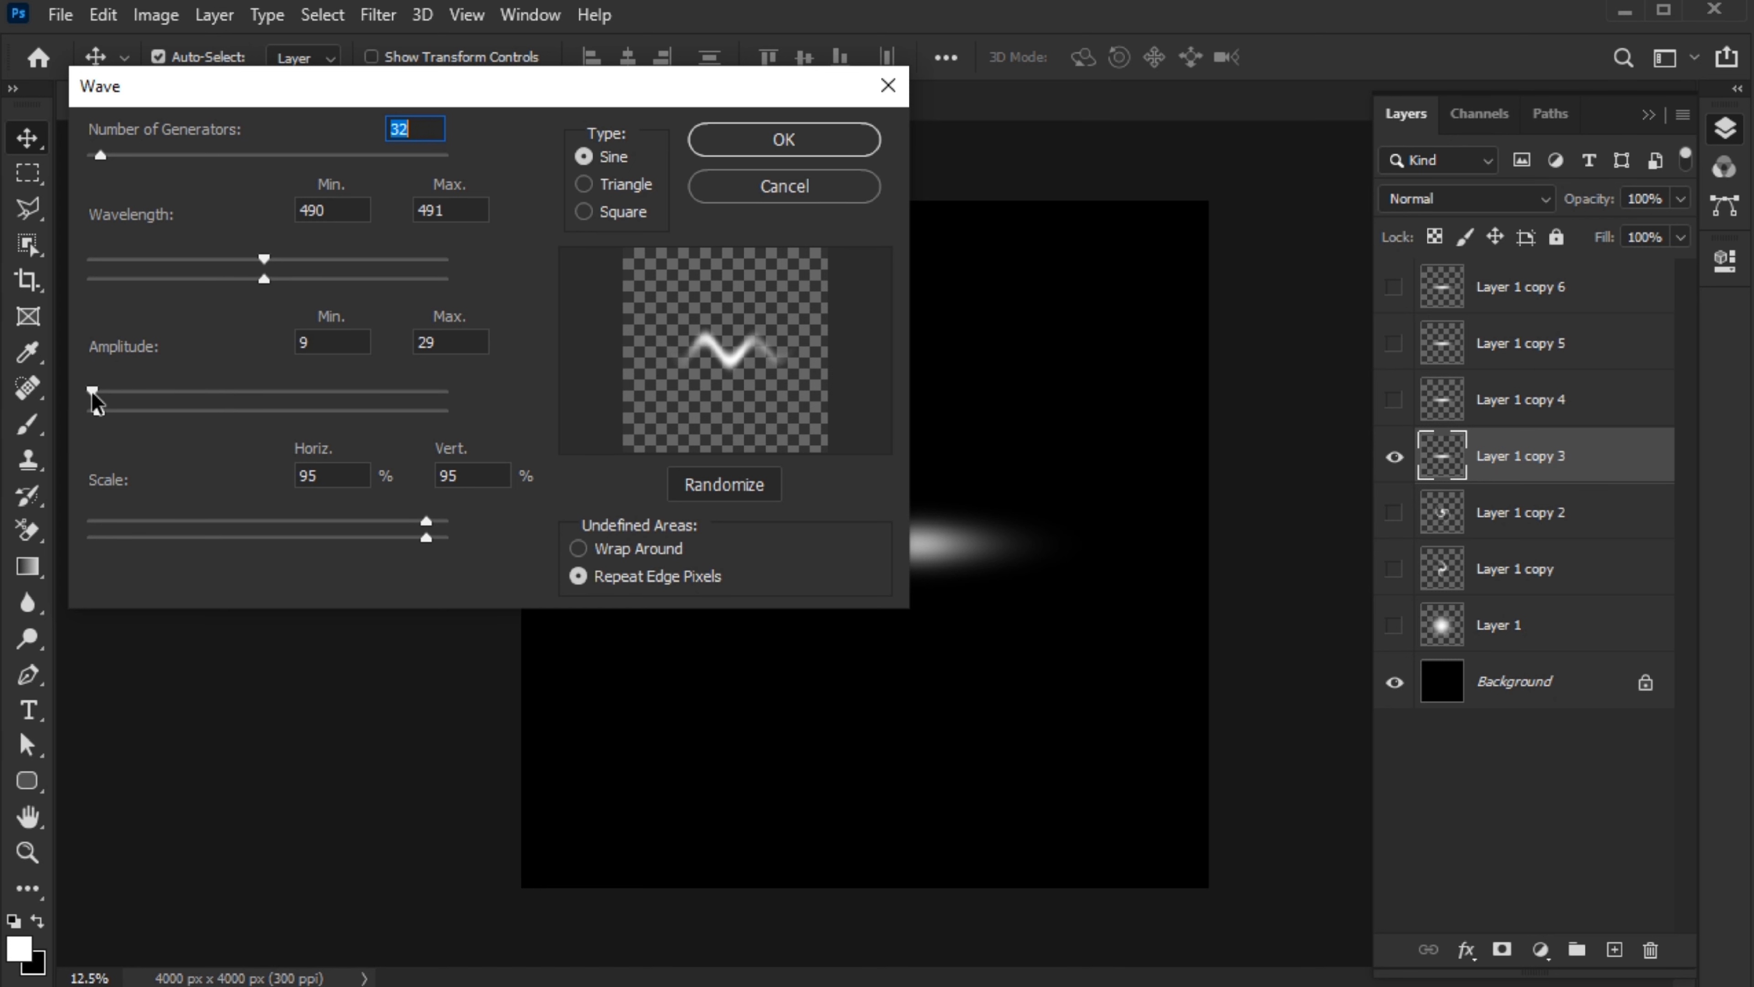
left_click(741, 145)
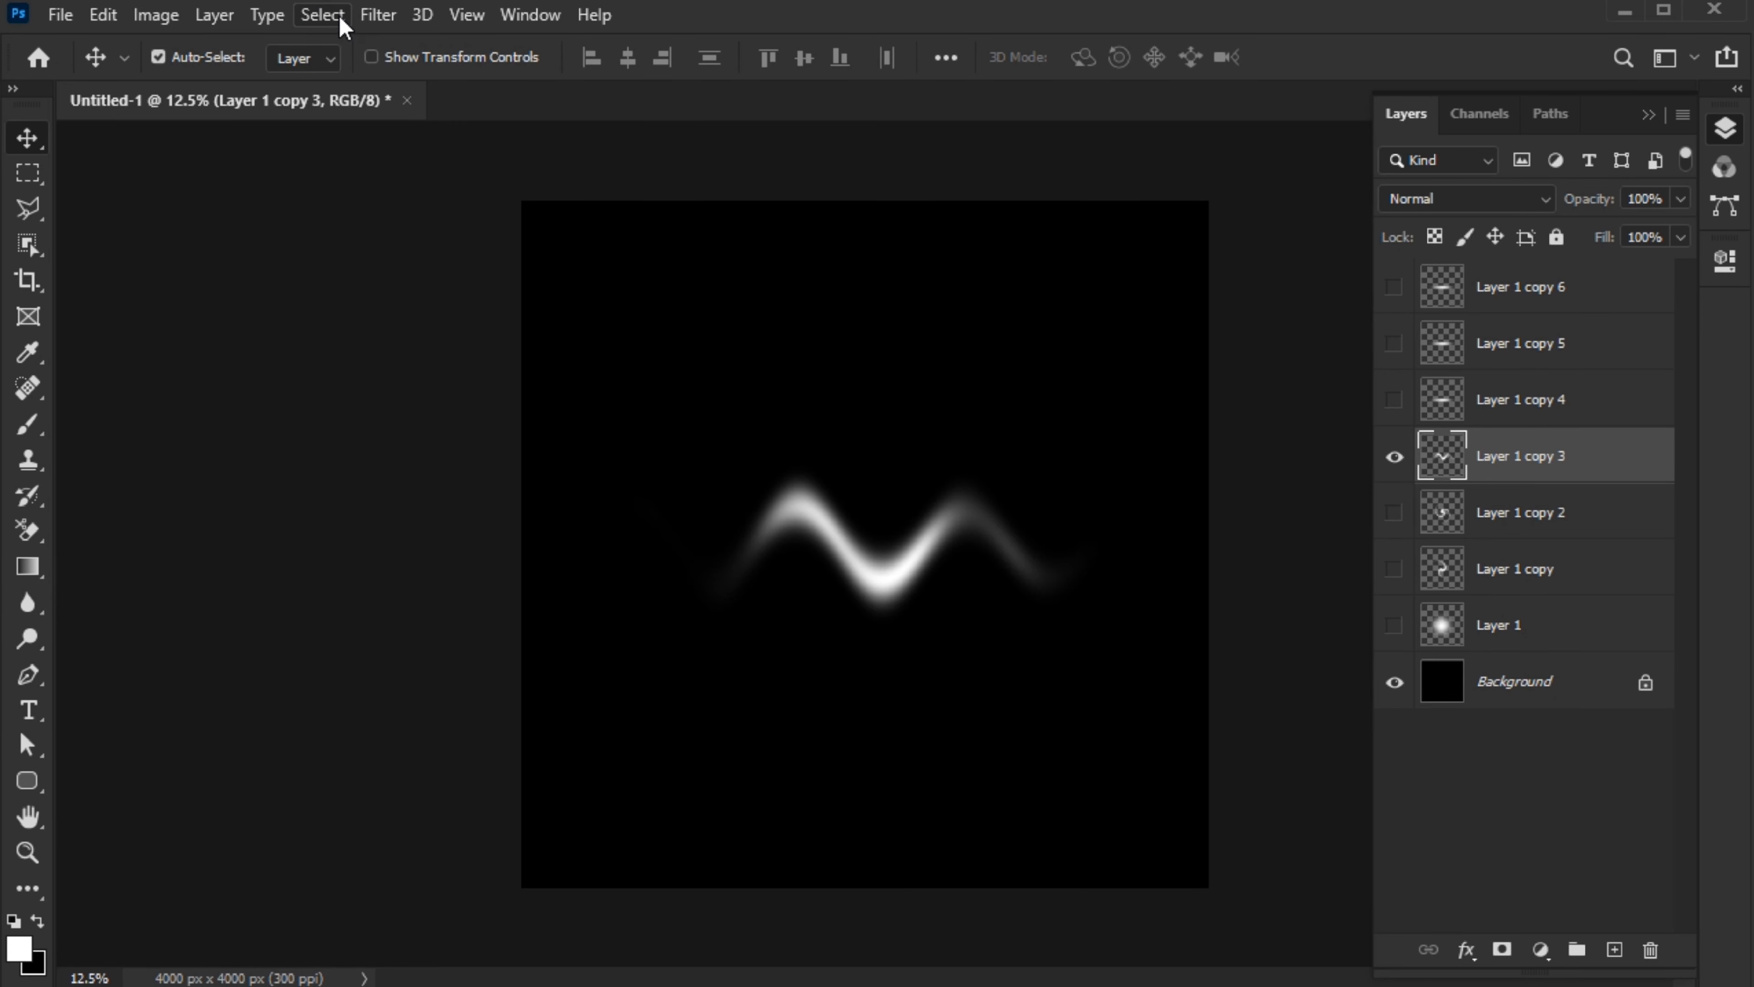
Apply a Twirl filter with an angle of 567° to the wavy glow on Layer 1 copy 3.
left_click(378, 15)
mouse_move(414, 377)
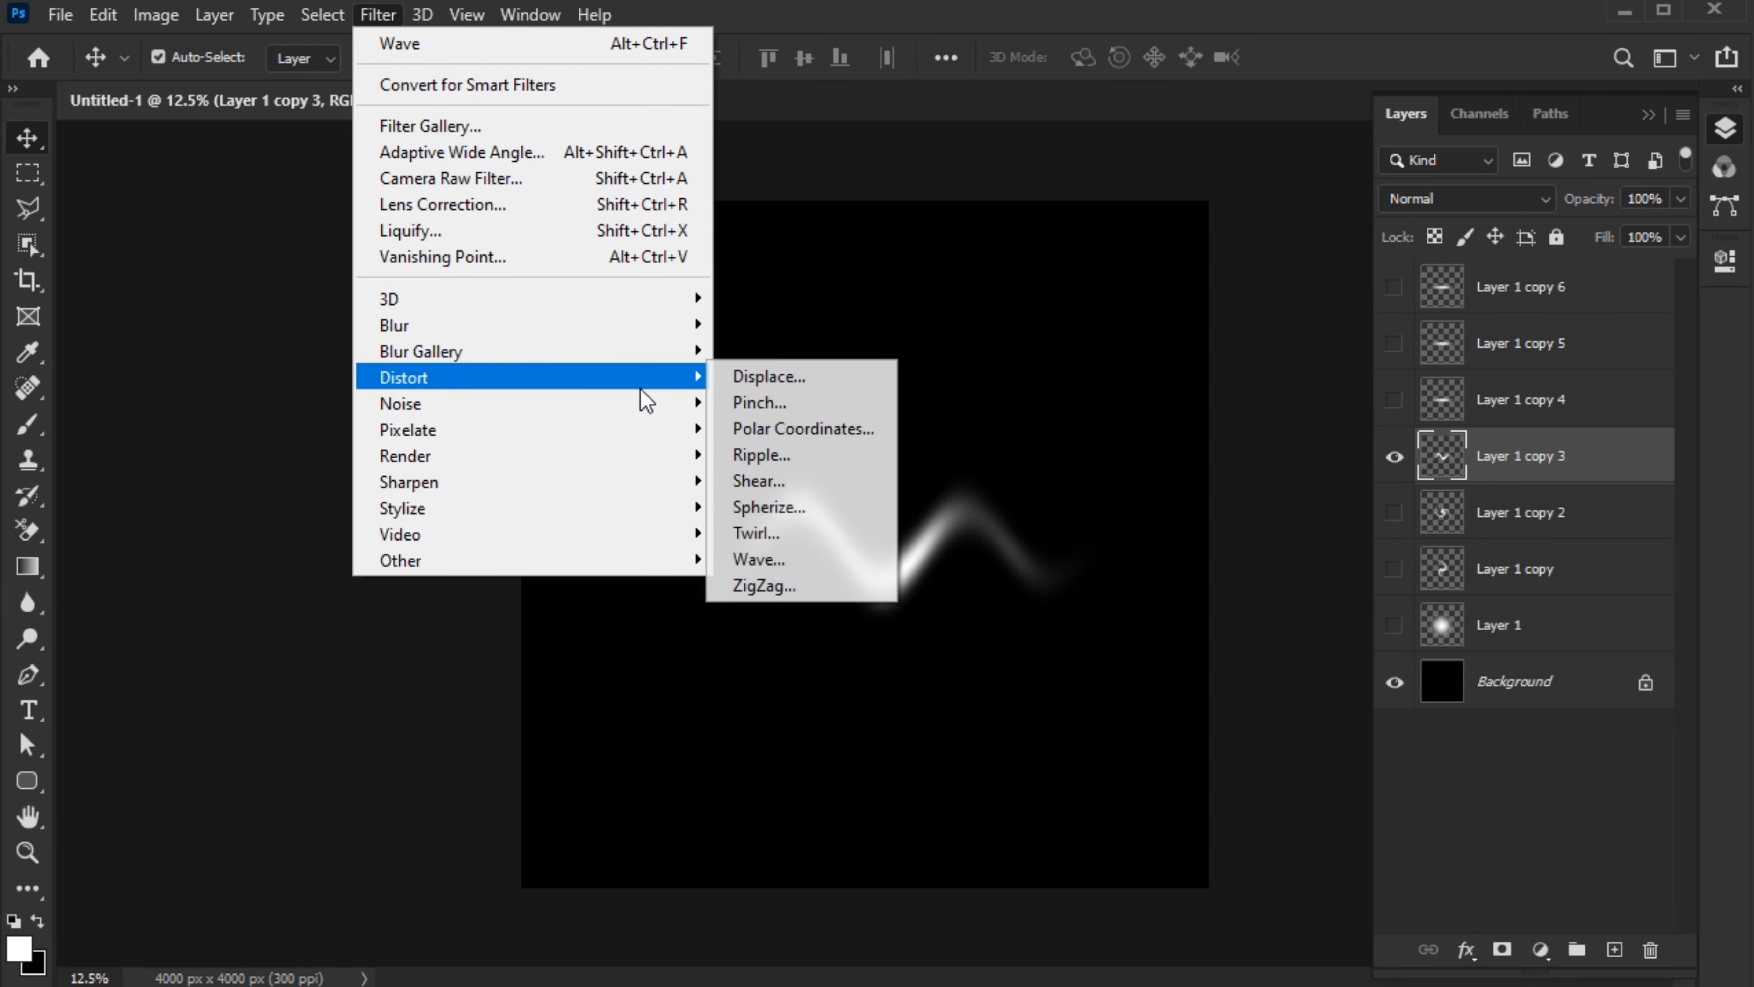
left_click(775, 539)
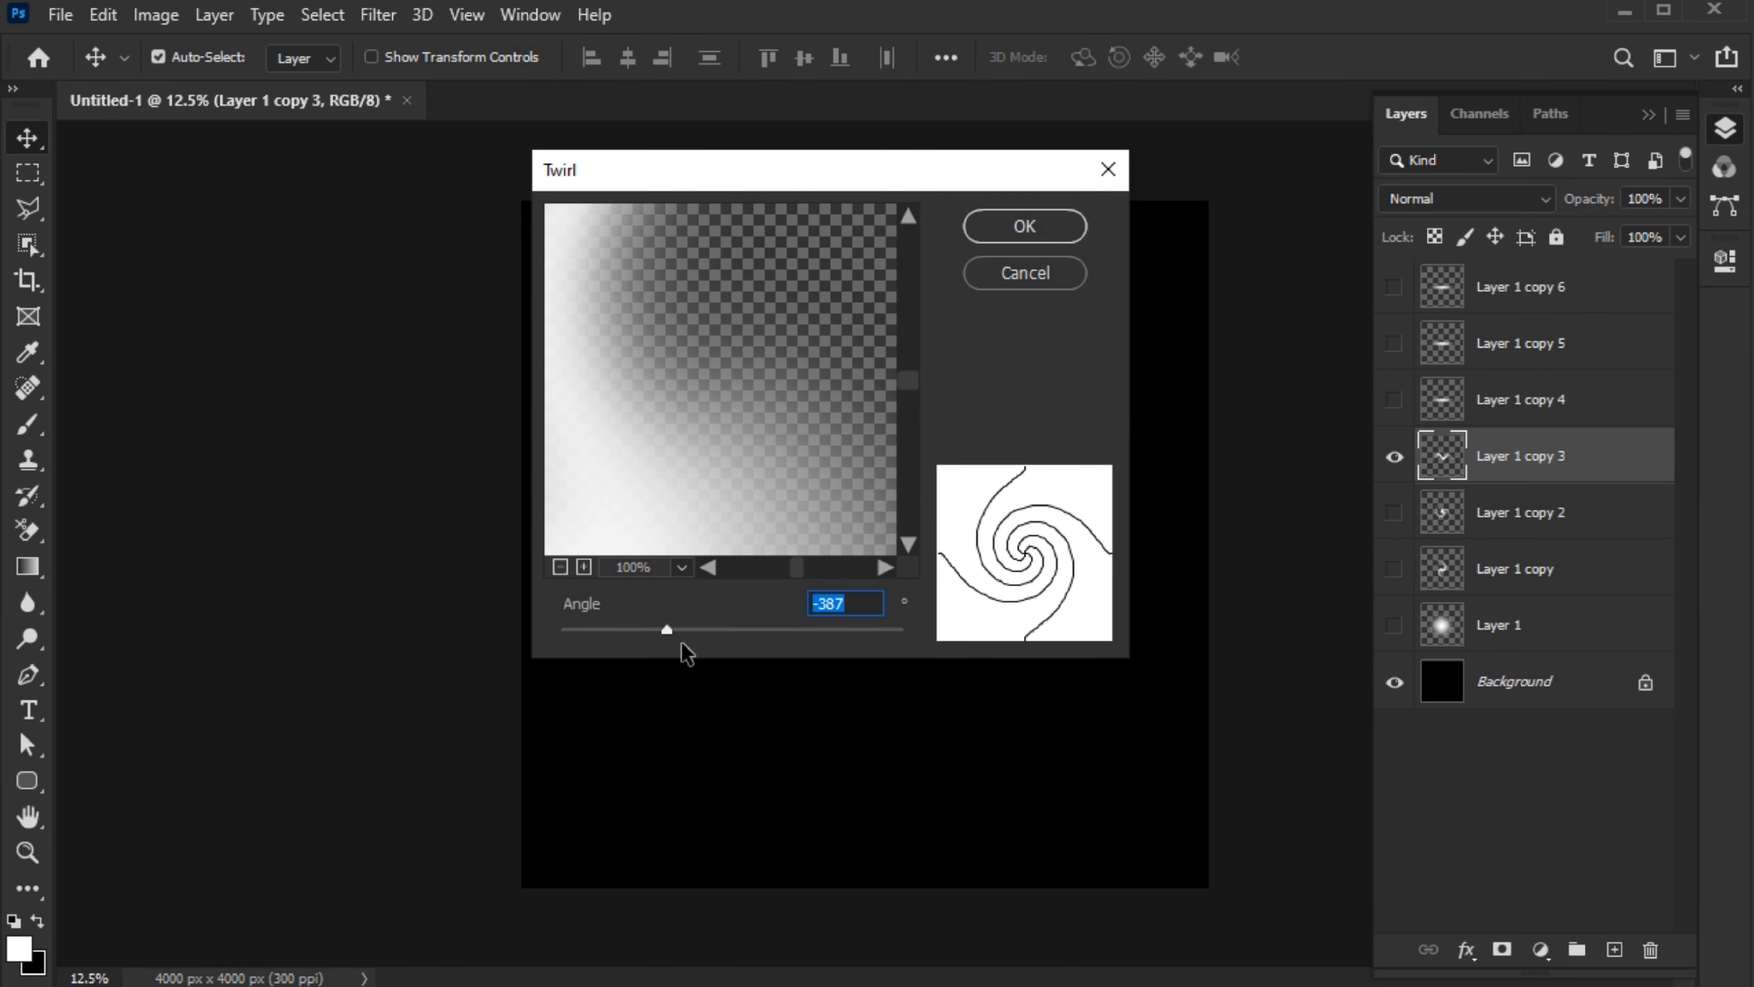
left_click(563, 569)
left_click(563, 569)
left_click(563, 569)
left_click(562, 569)
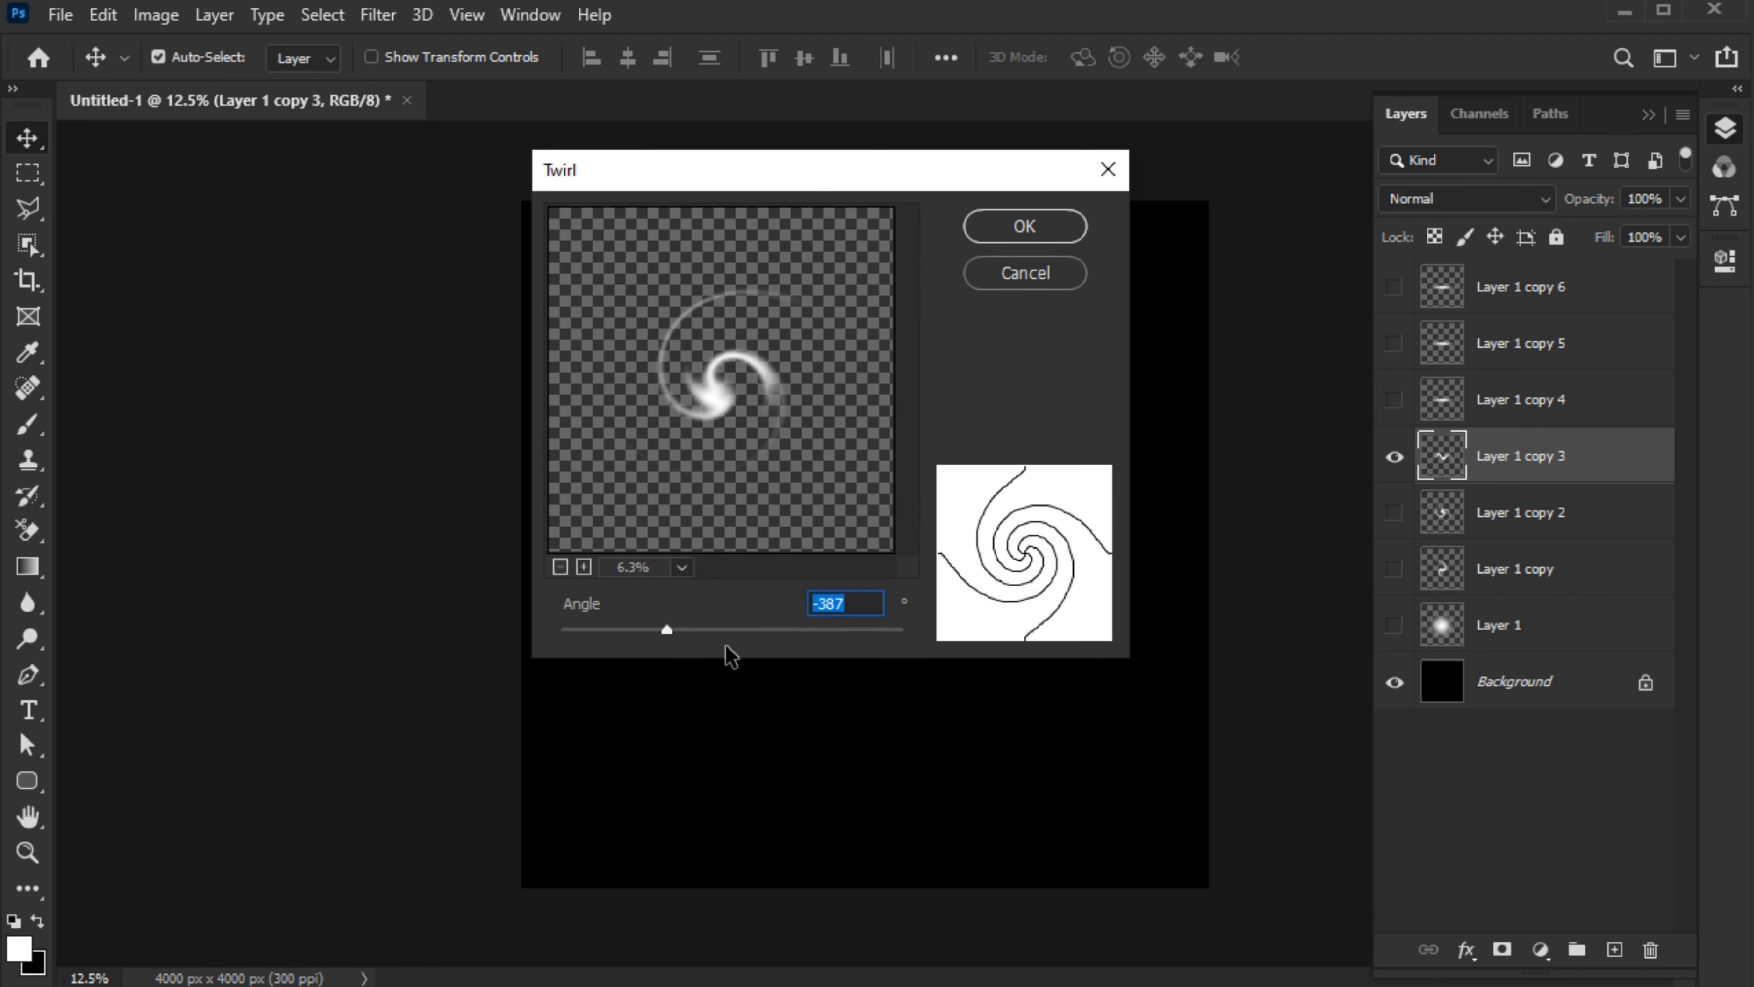
left_click_drag(822, 629, 827, 633)
left_click(1025, 233)
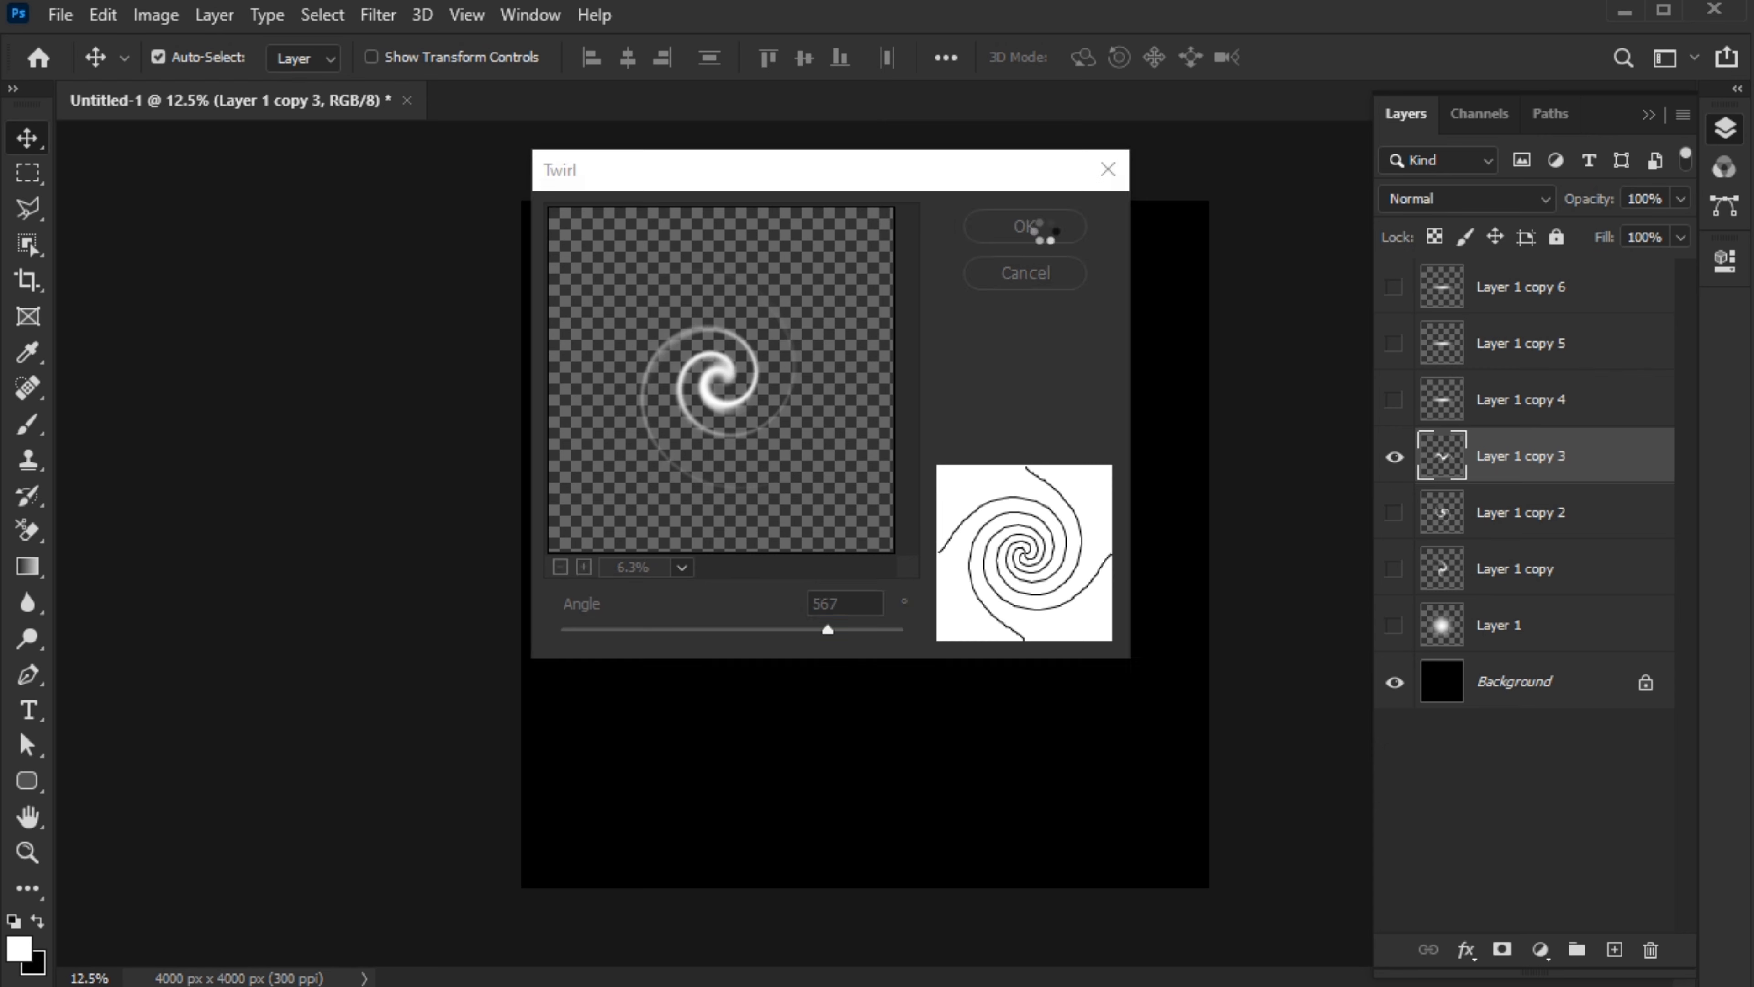
Show Layer 1 copy 4 instead of Layer 1 copy 3 and apply a Wave filter to it with wavelength 413 to 429.
left_click(1396, 457)
left_click(1423, 414)
left_click(1395, 399)
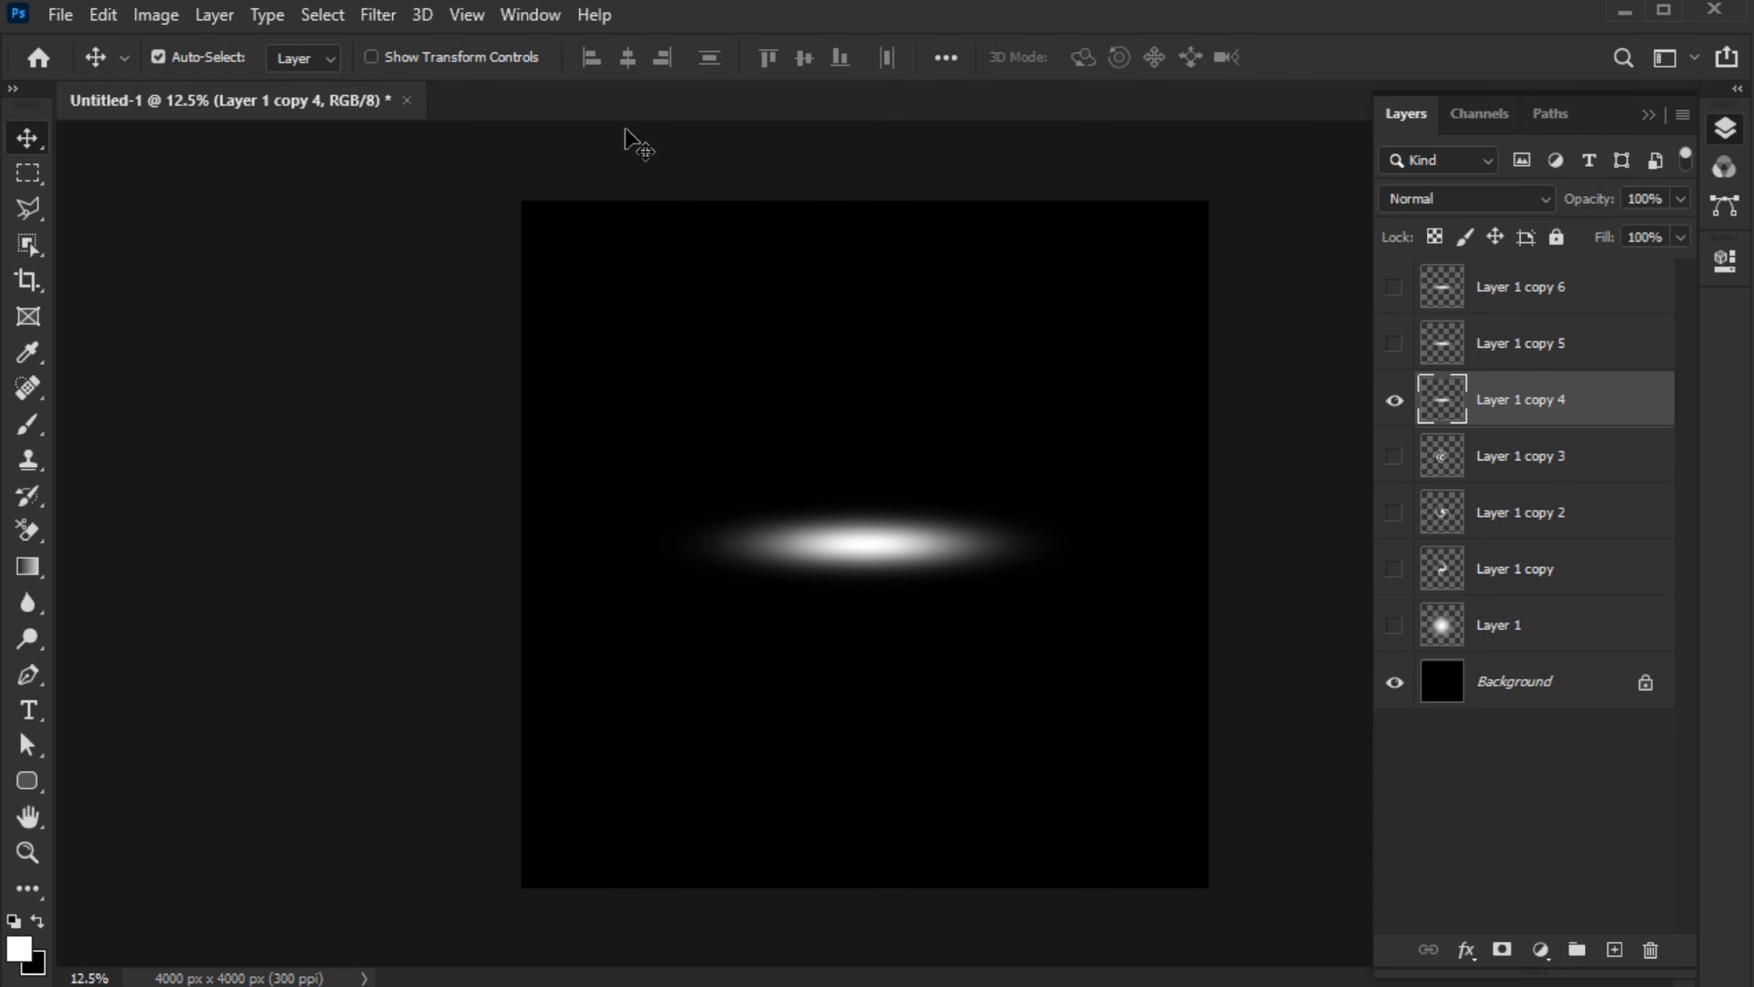
left_click(379, 14)
mouse_move(629, 377)
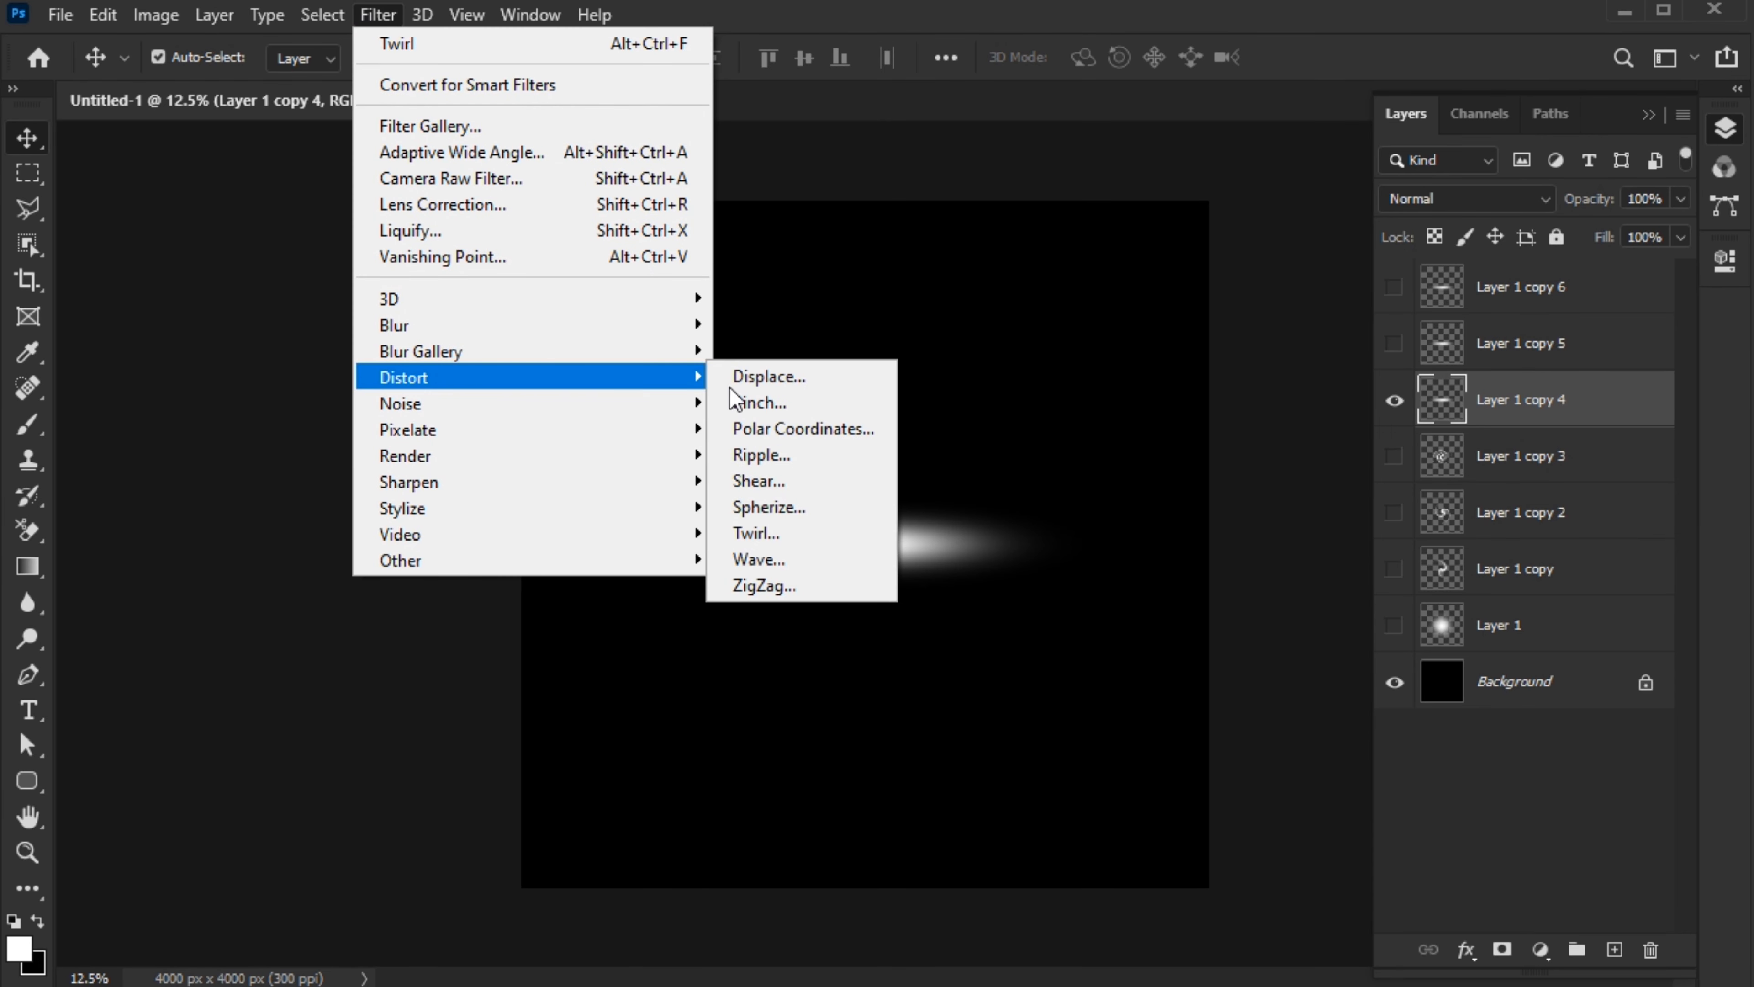
left_click(846, 560)
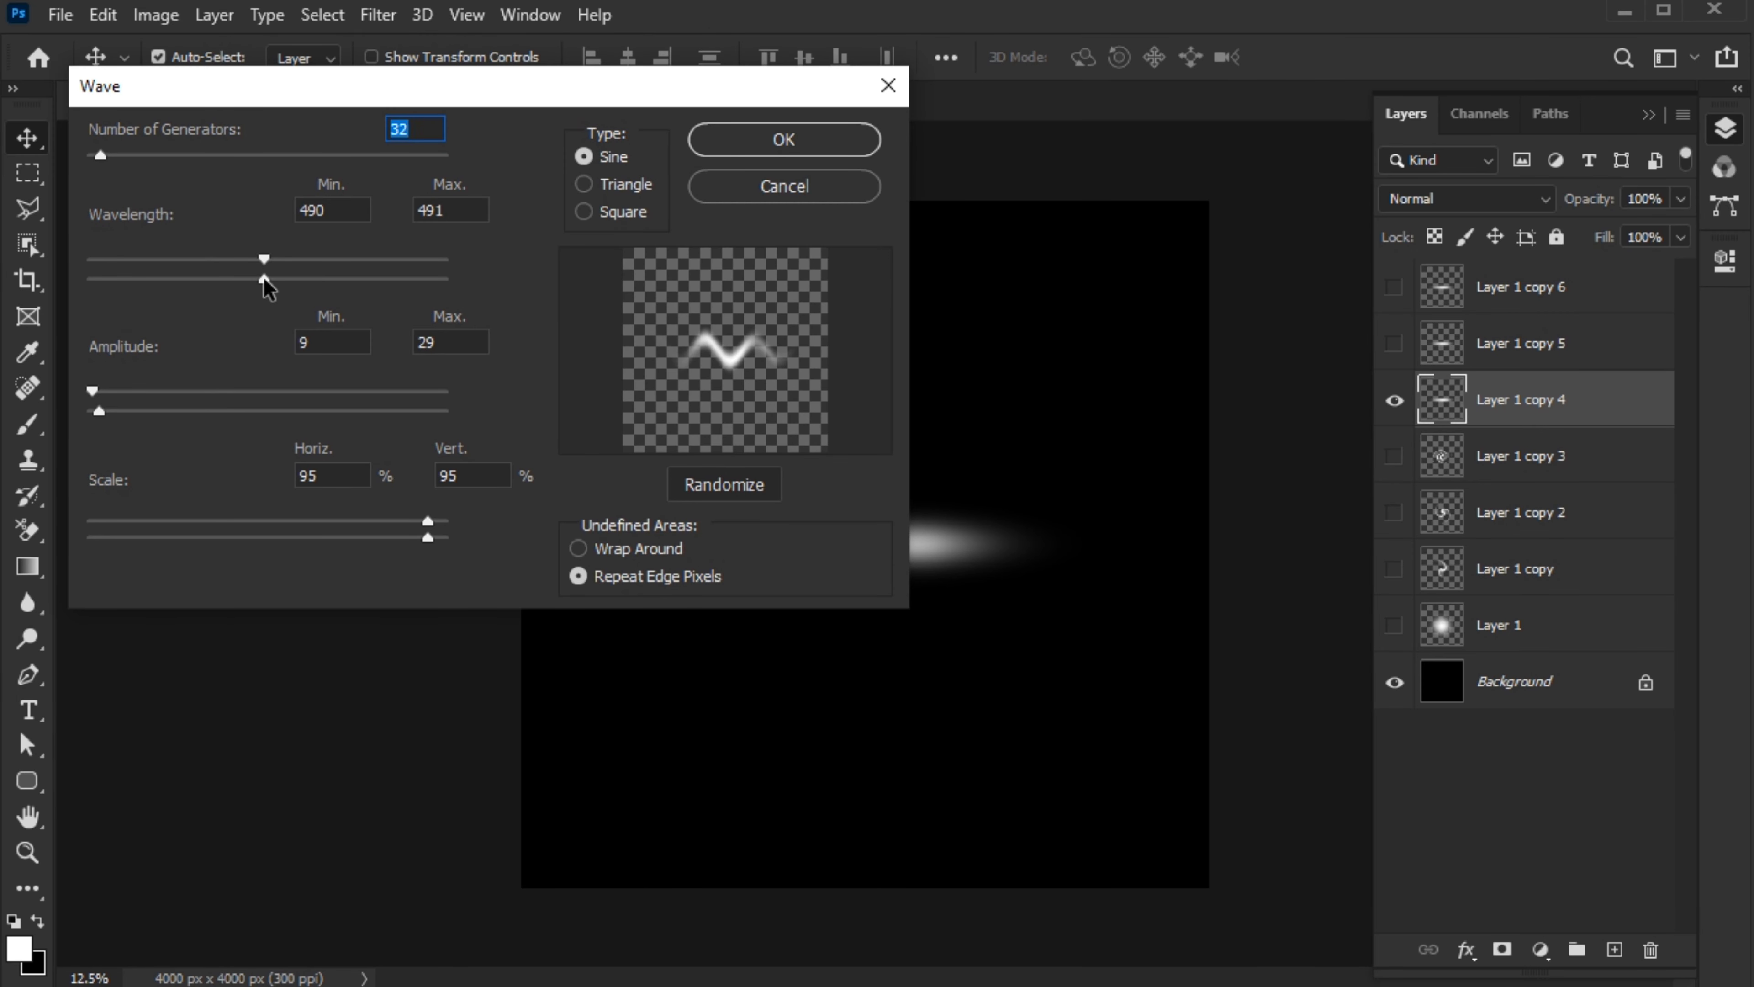
left_click_drag(263, 278, 239, 278)
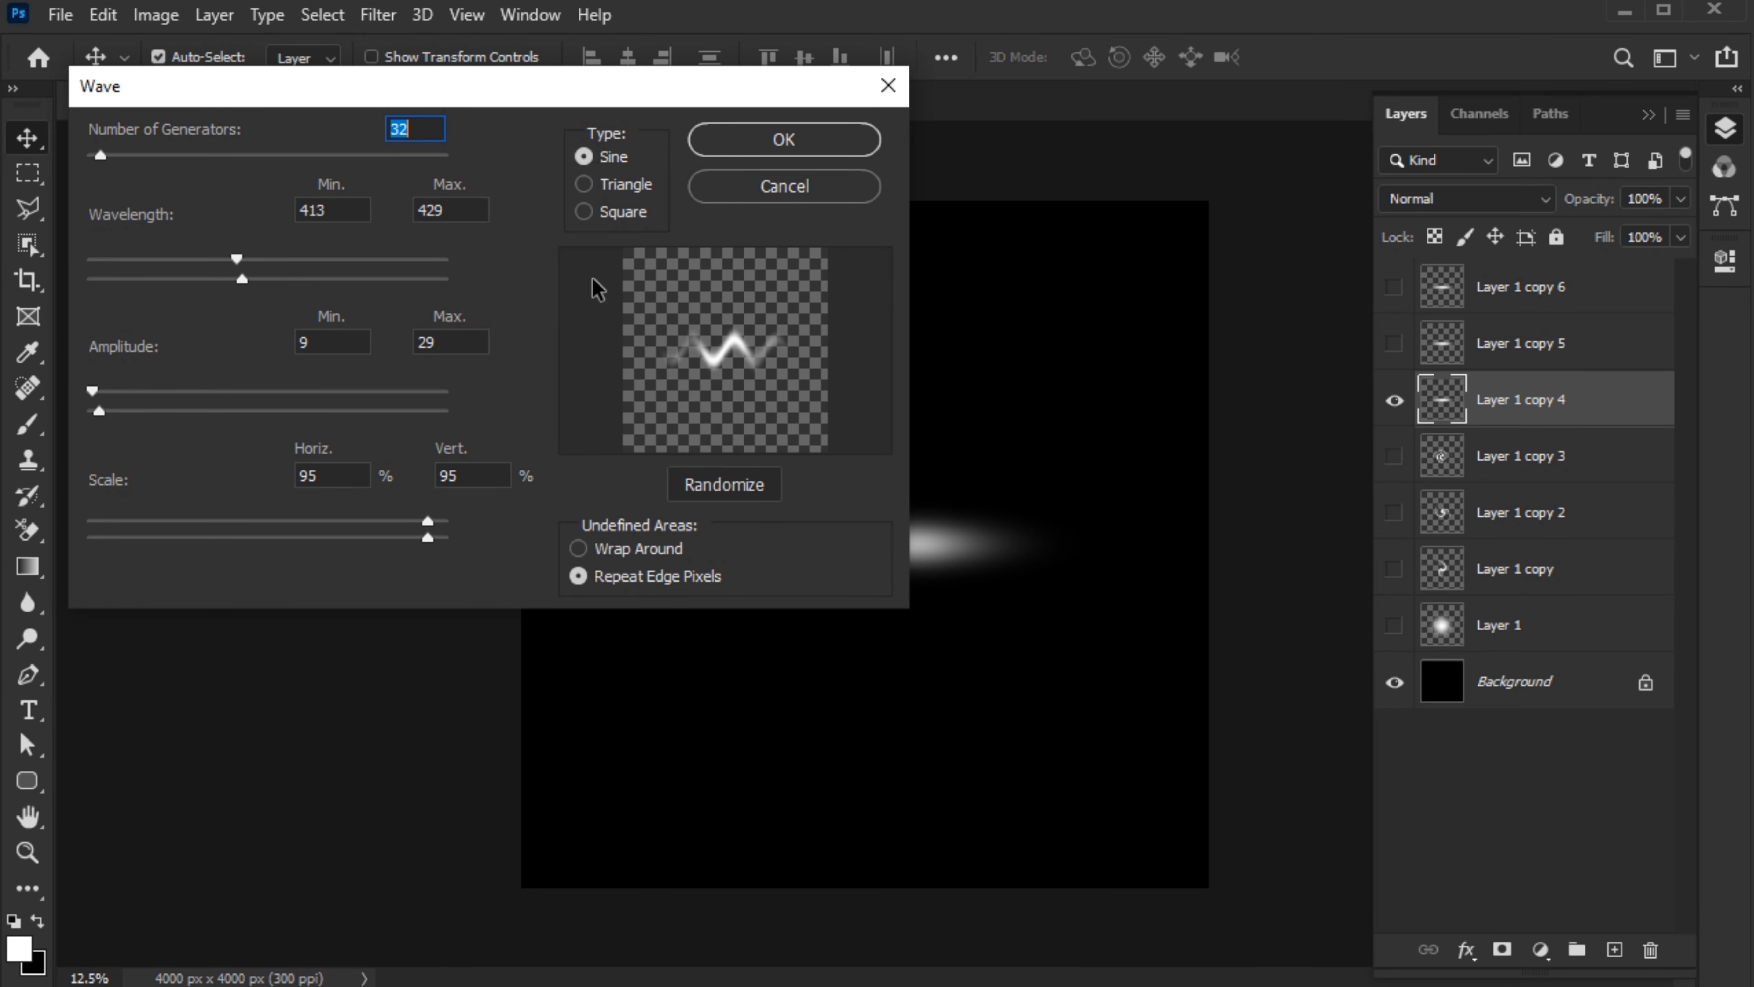
left_click(783, 140)
left_click(322, 14)
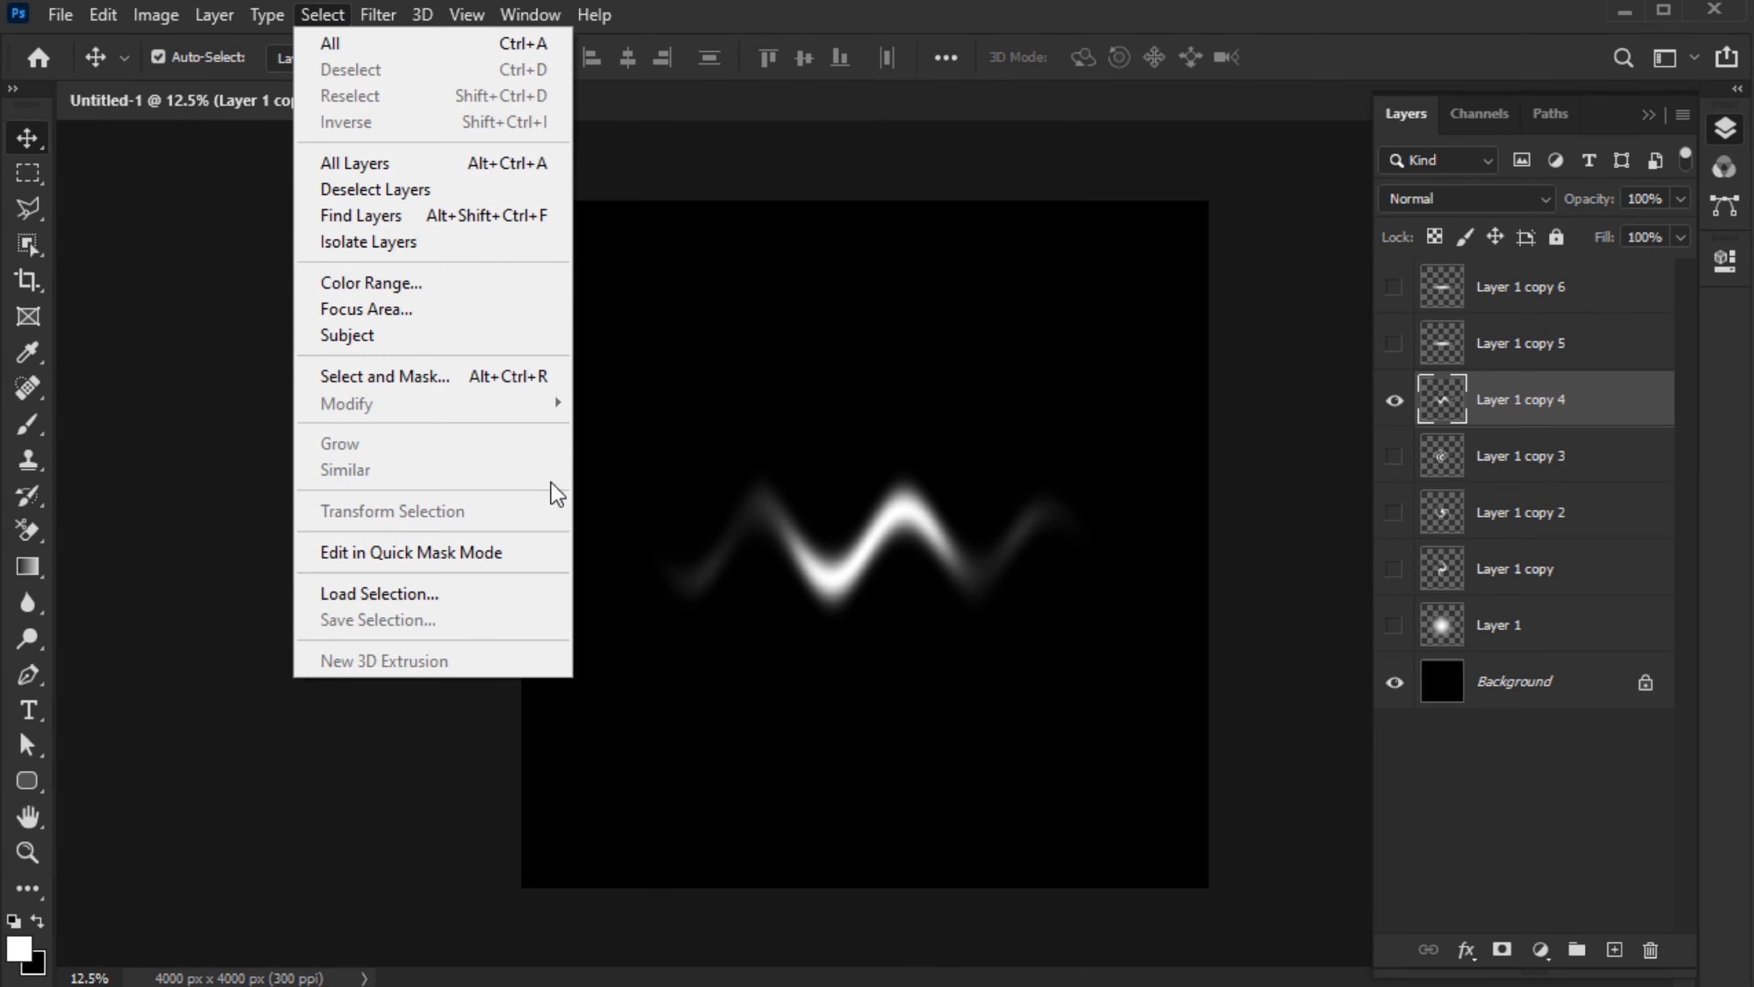
mouse_move(378, 15)
mouse_move(632, 379)
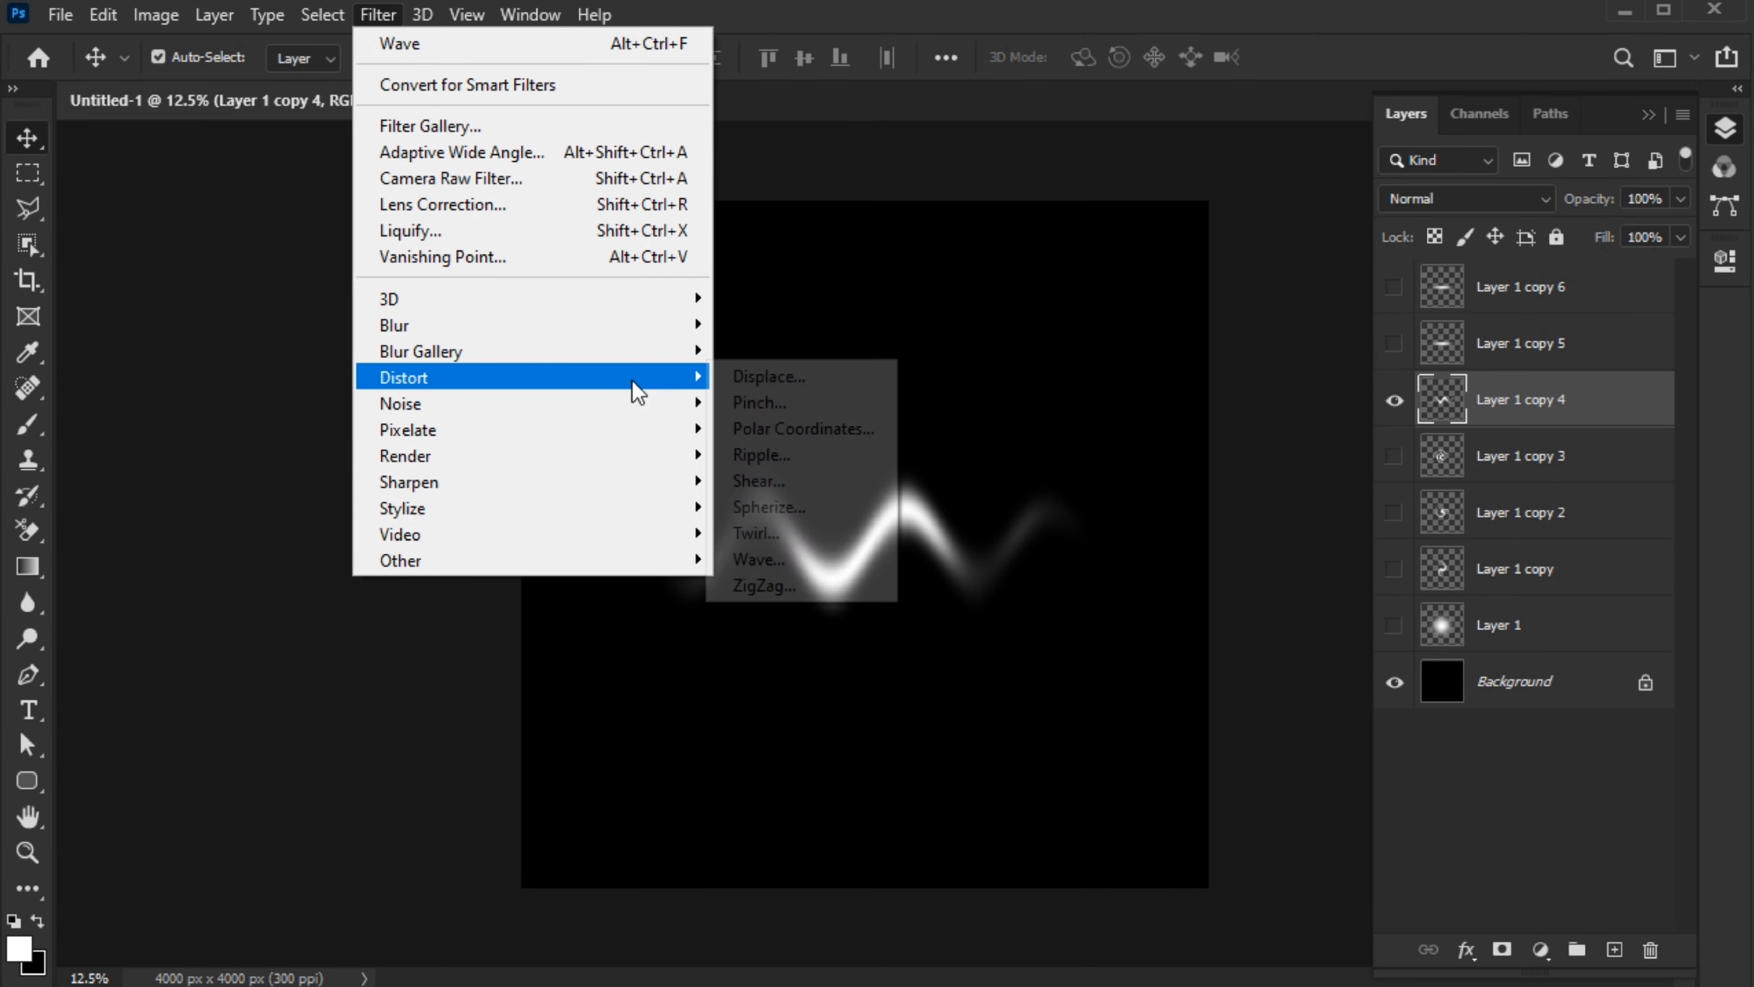
left_click(872, 568)
left_click(781, 185)
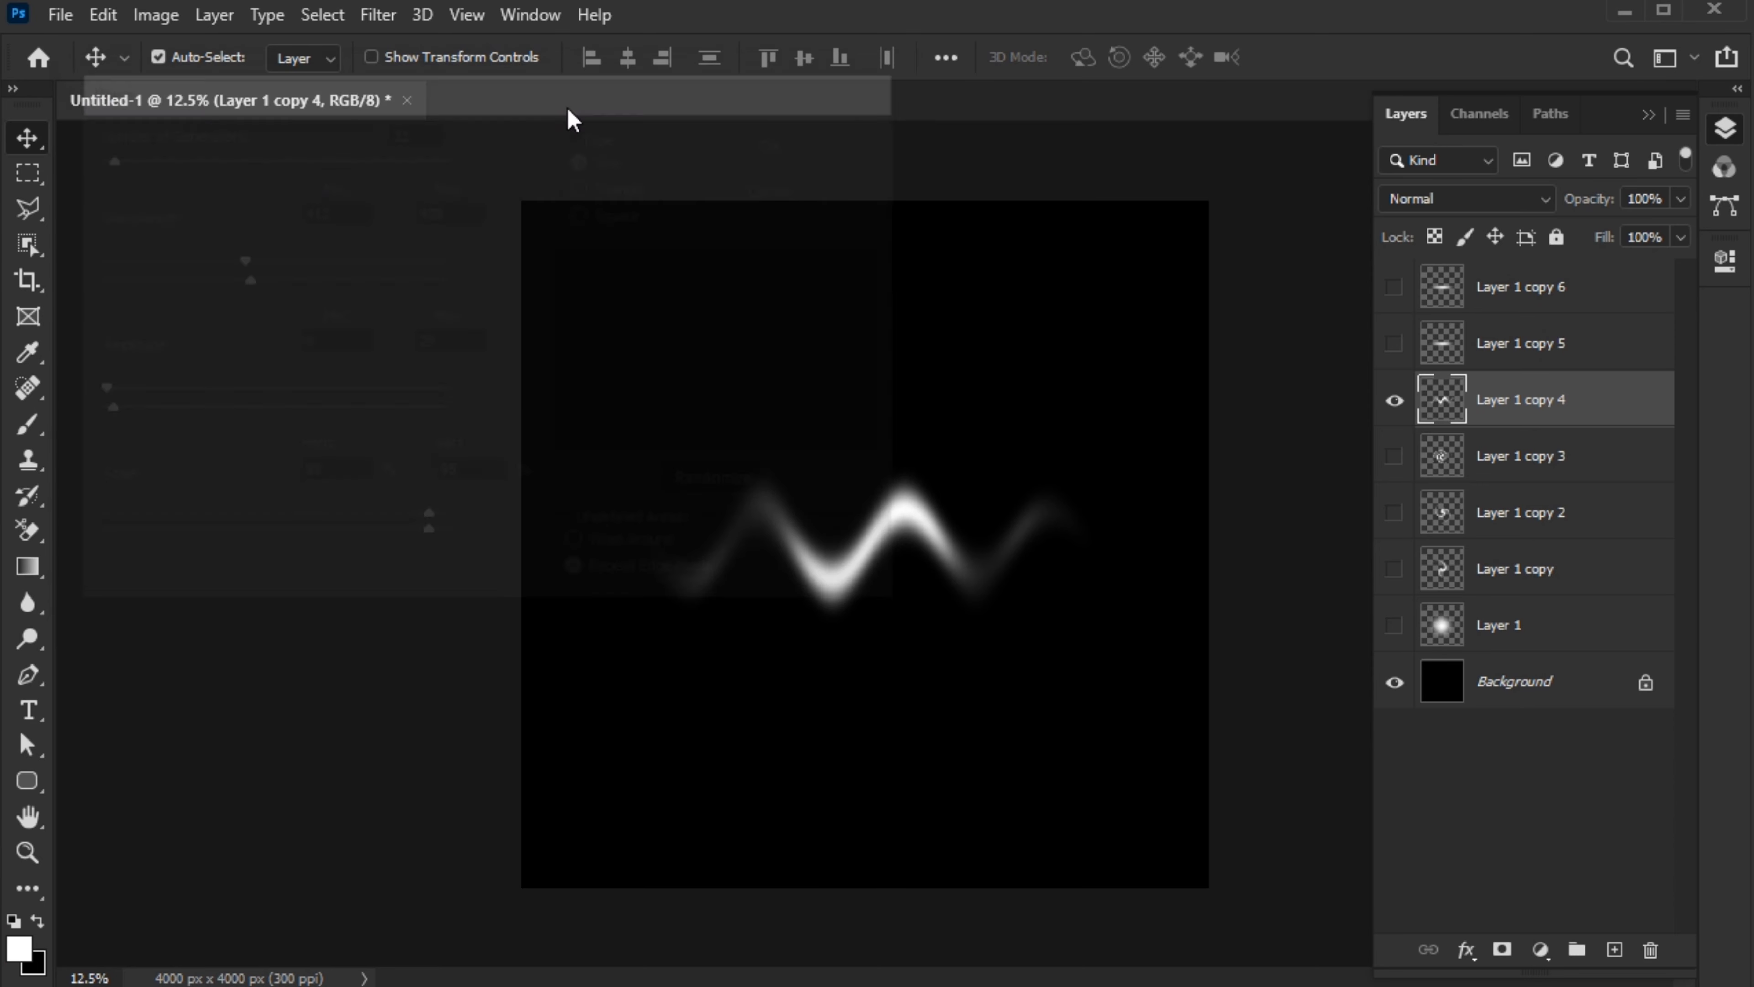
Apply a Twirl filter with a strong negative angle to the wavy glow on Layer 1 copy 4.
left_click(378, 14)
mouse_move(656, 381)
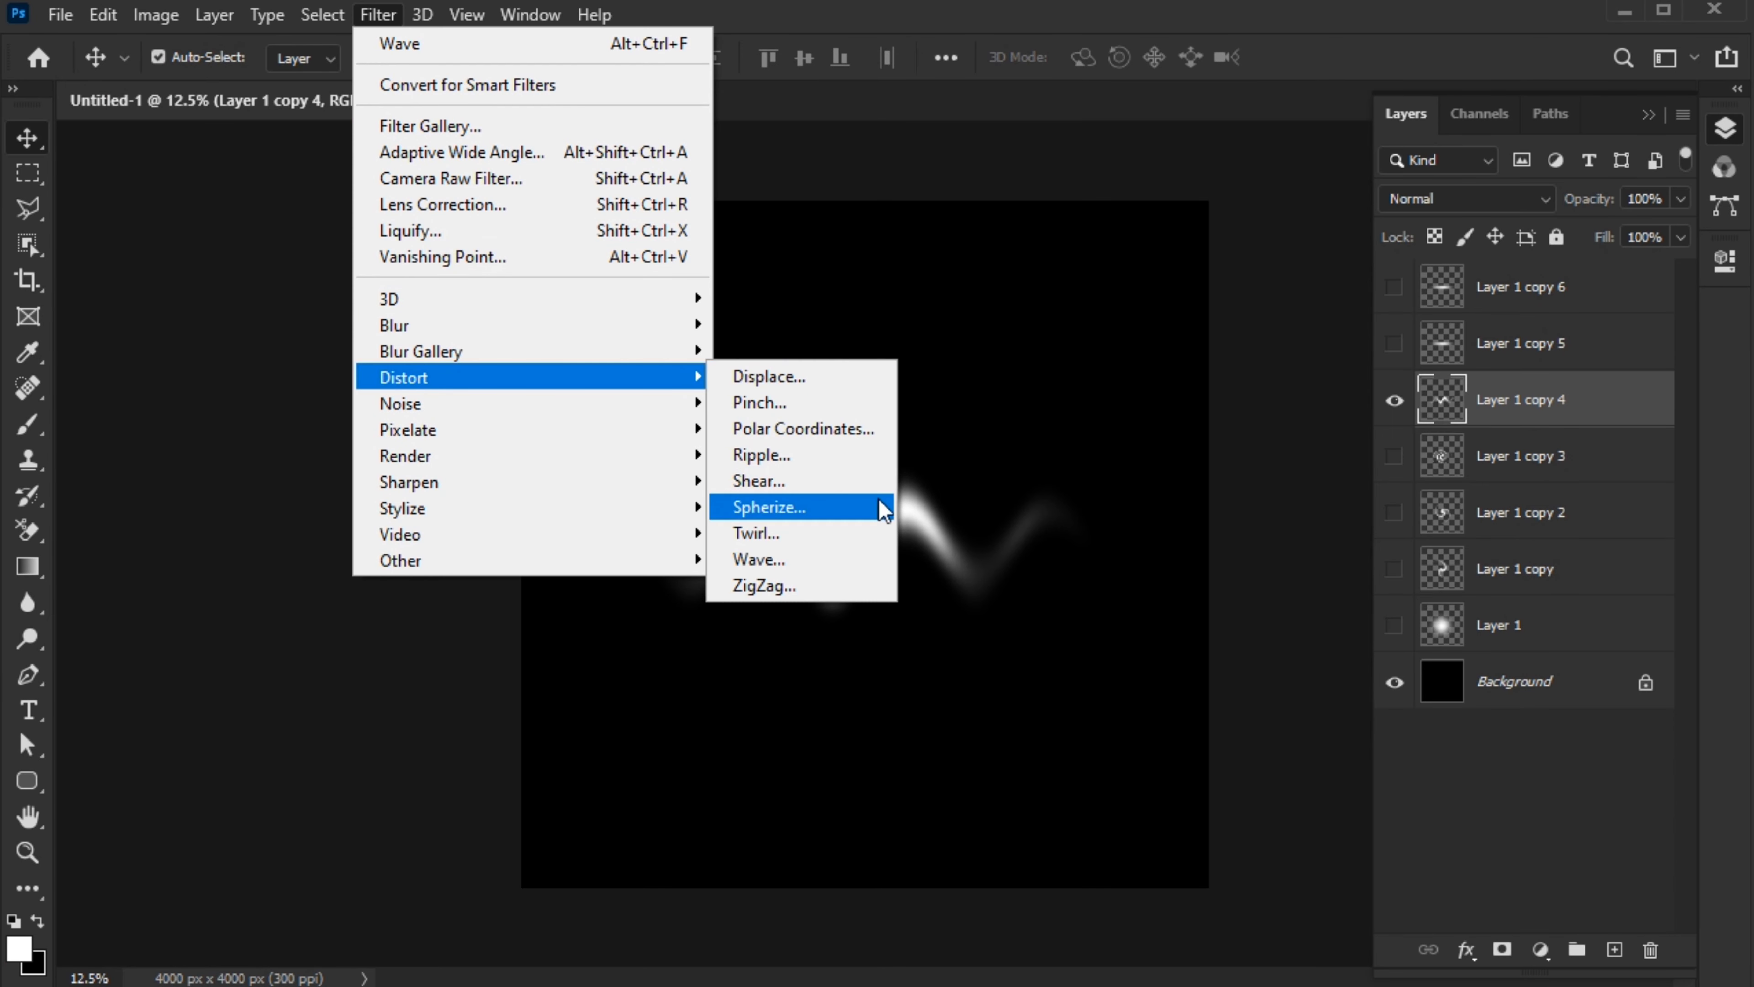
left_click(766, 536)
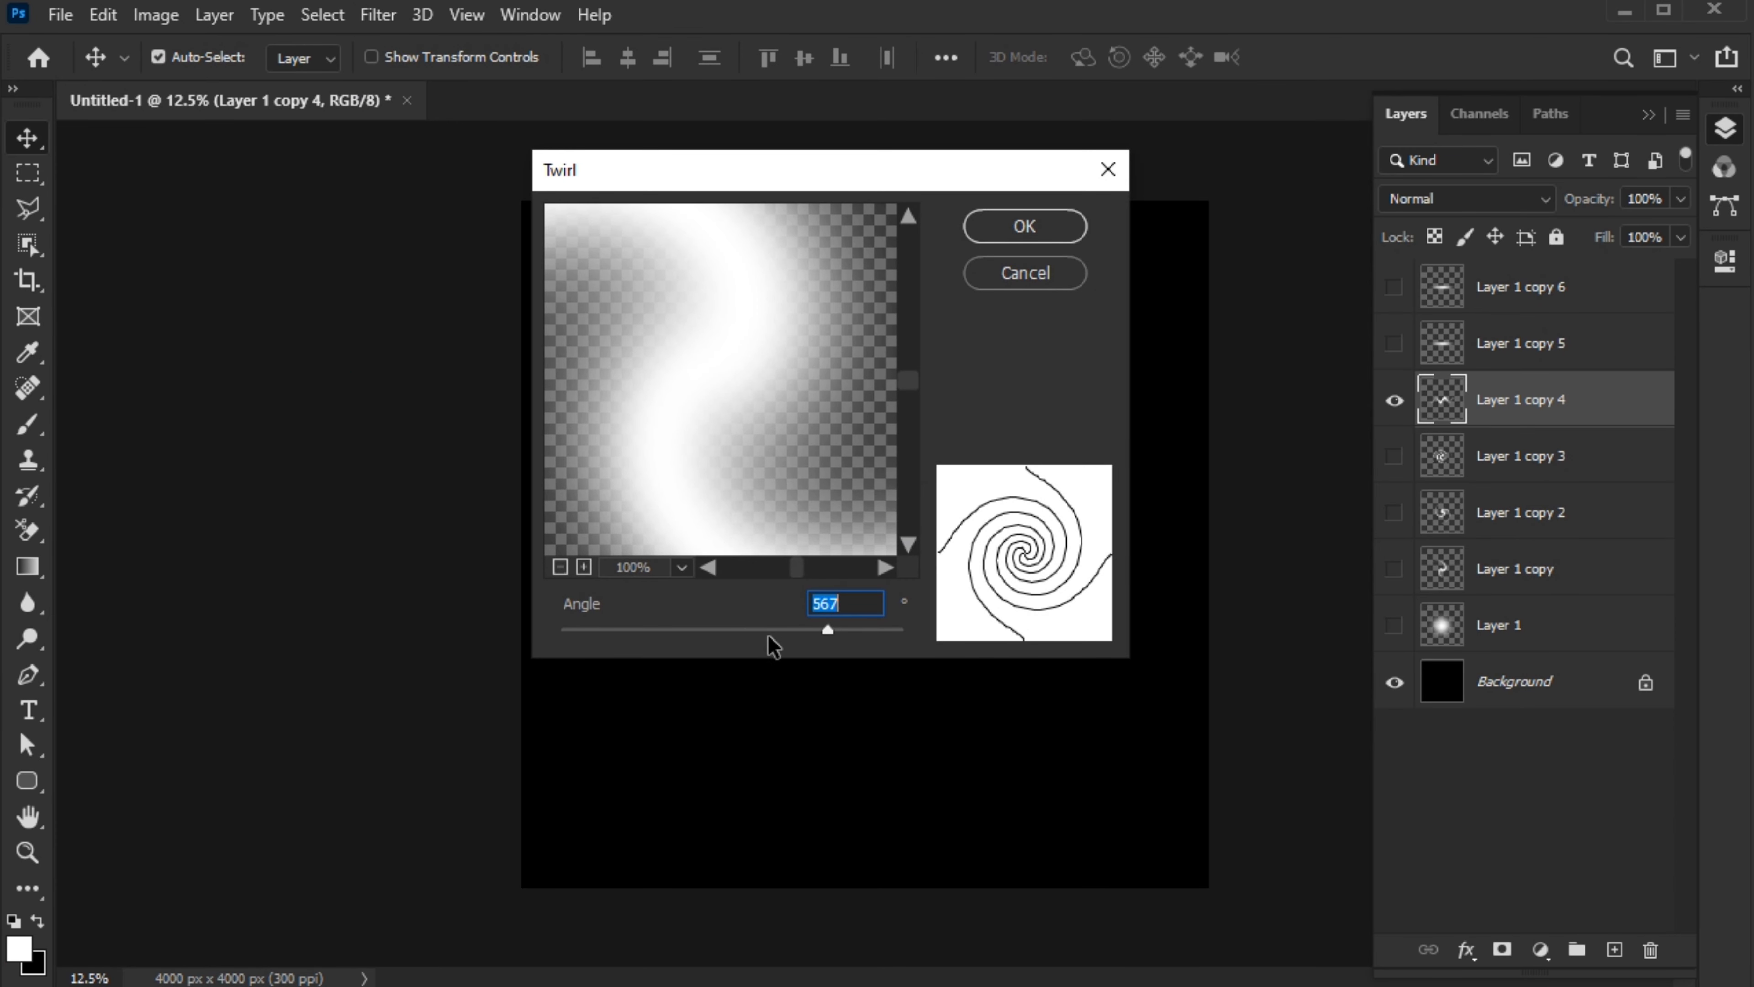
left_click(560, 567)
left_click(559, 566)
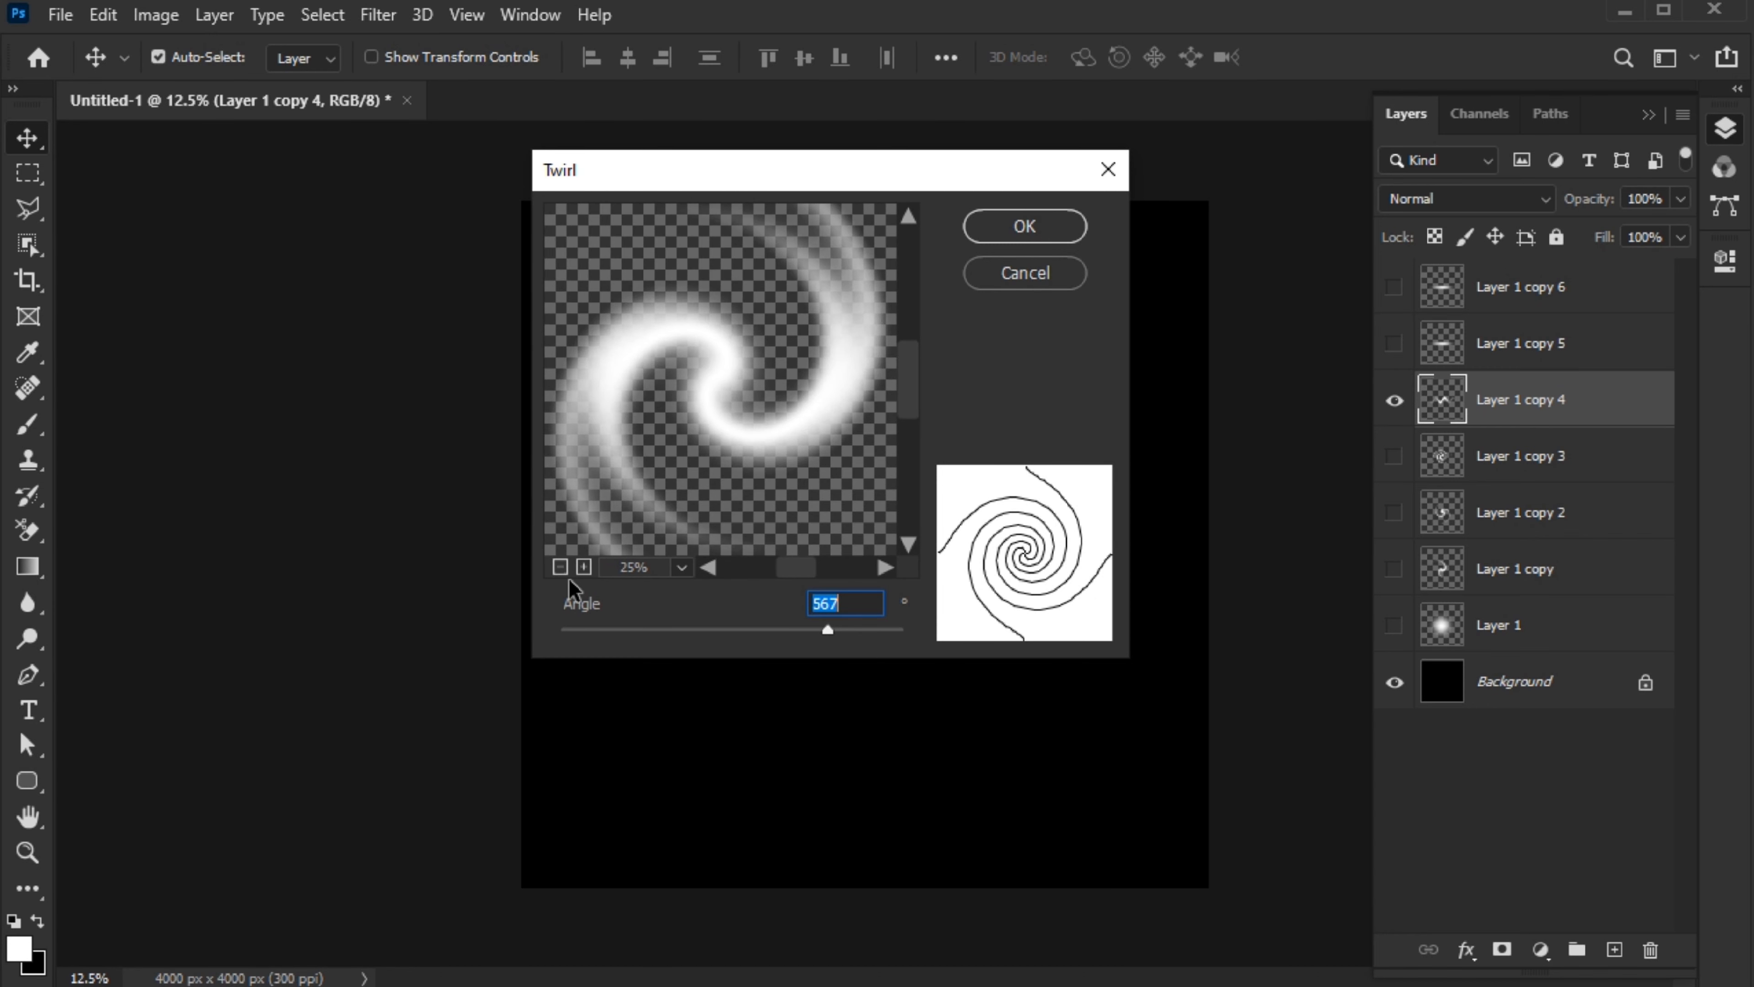
left_click(647, 628)
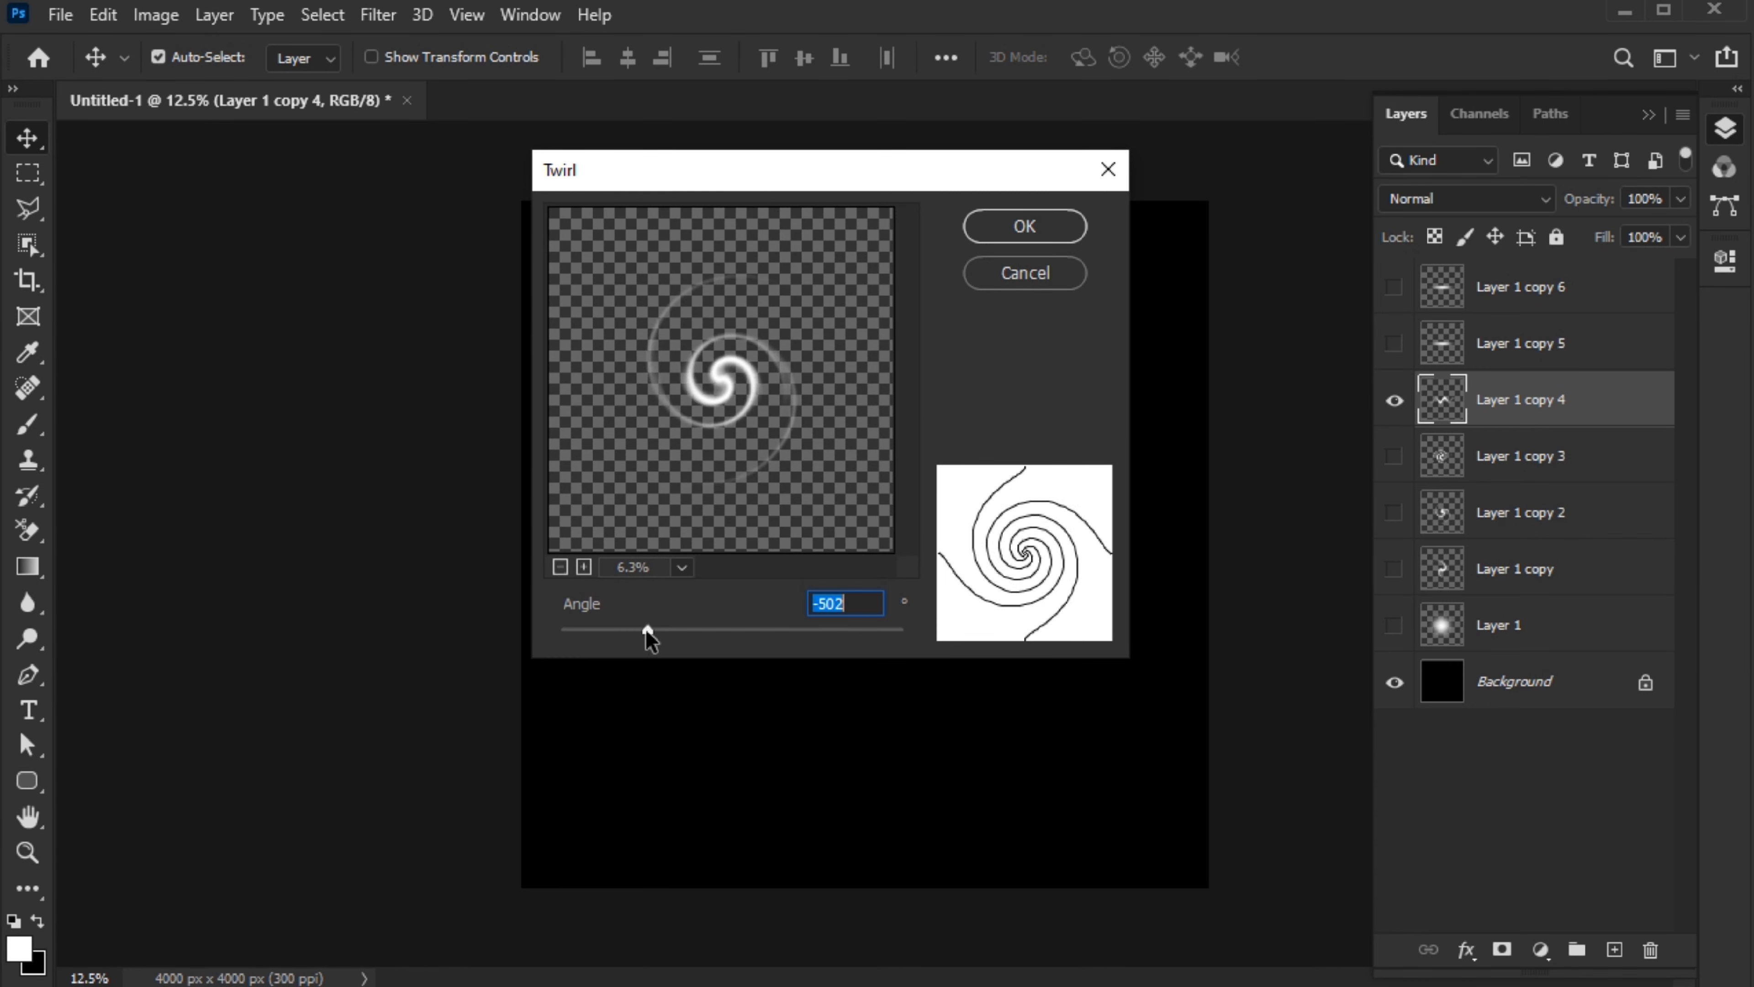
left_click_drag(646, 629, 638, 637)
left_click(1025, 232)
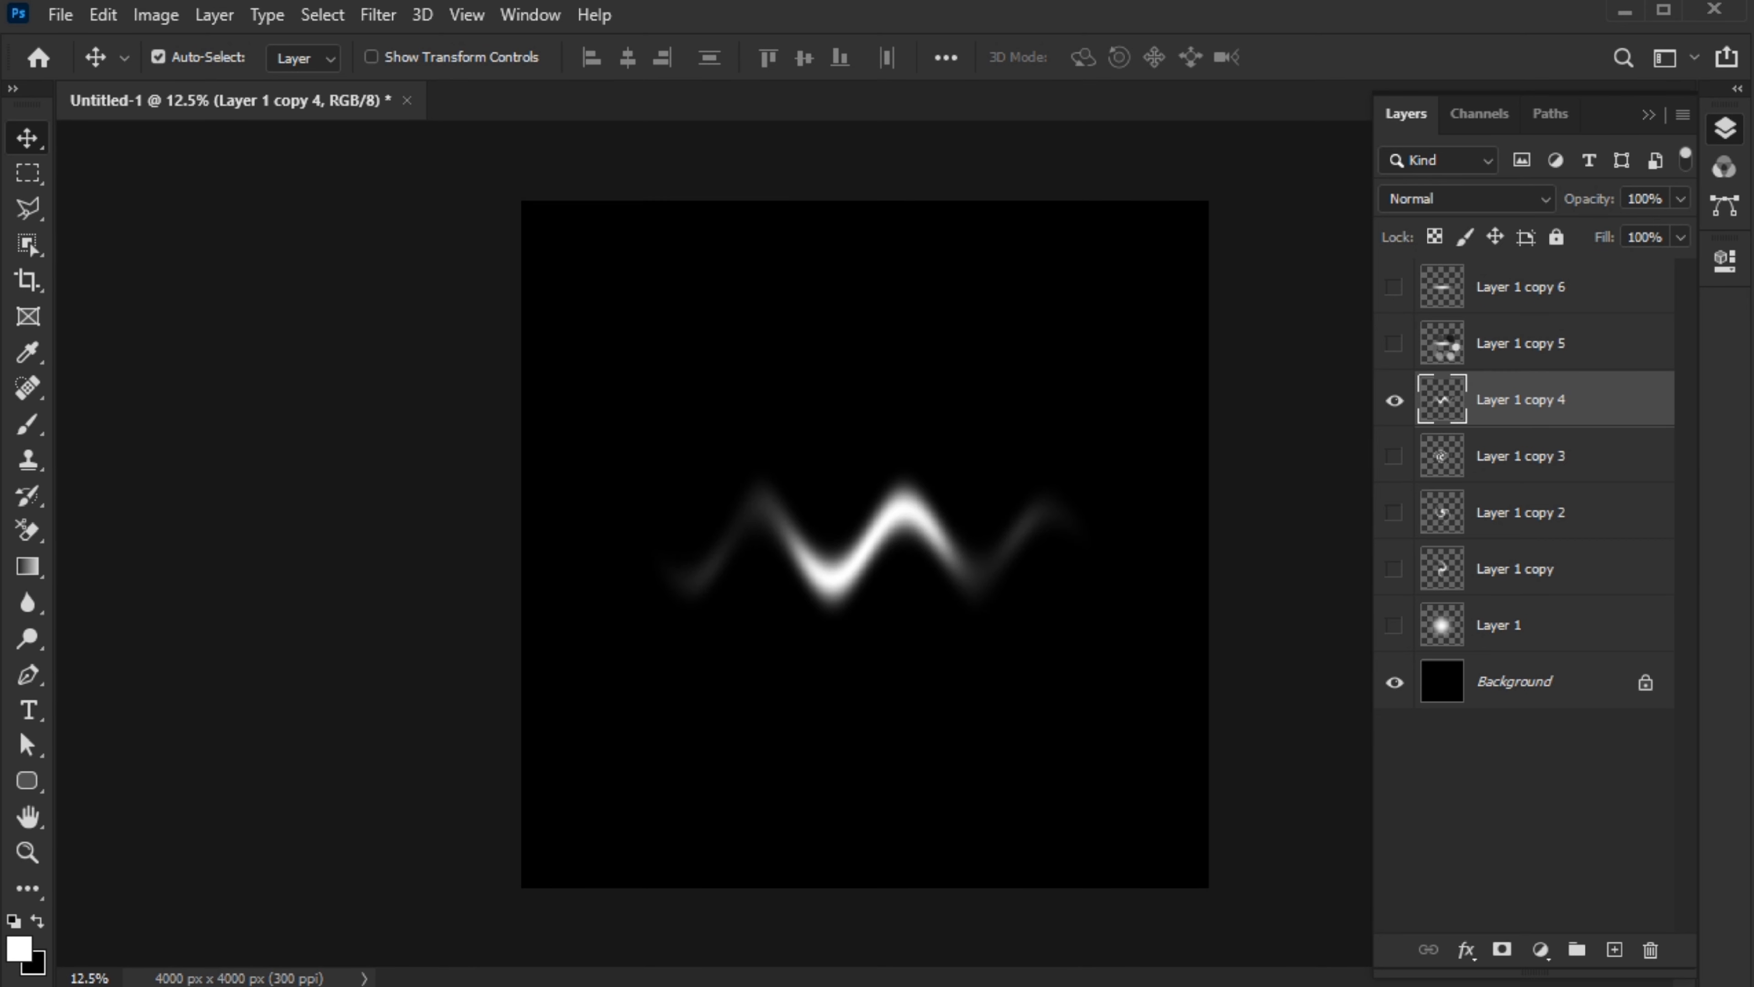
Show Layer 1 copy 5 instead of Layer 1 copy 4 and apply a Wave filter to it with wavelength 321 to 322.
left_click(1395, 399)
left_click(1448, 360)
left_click(1394, 344)
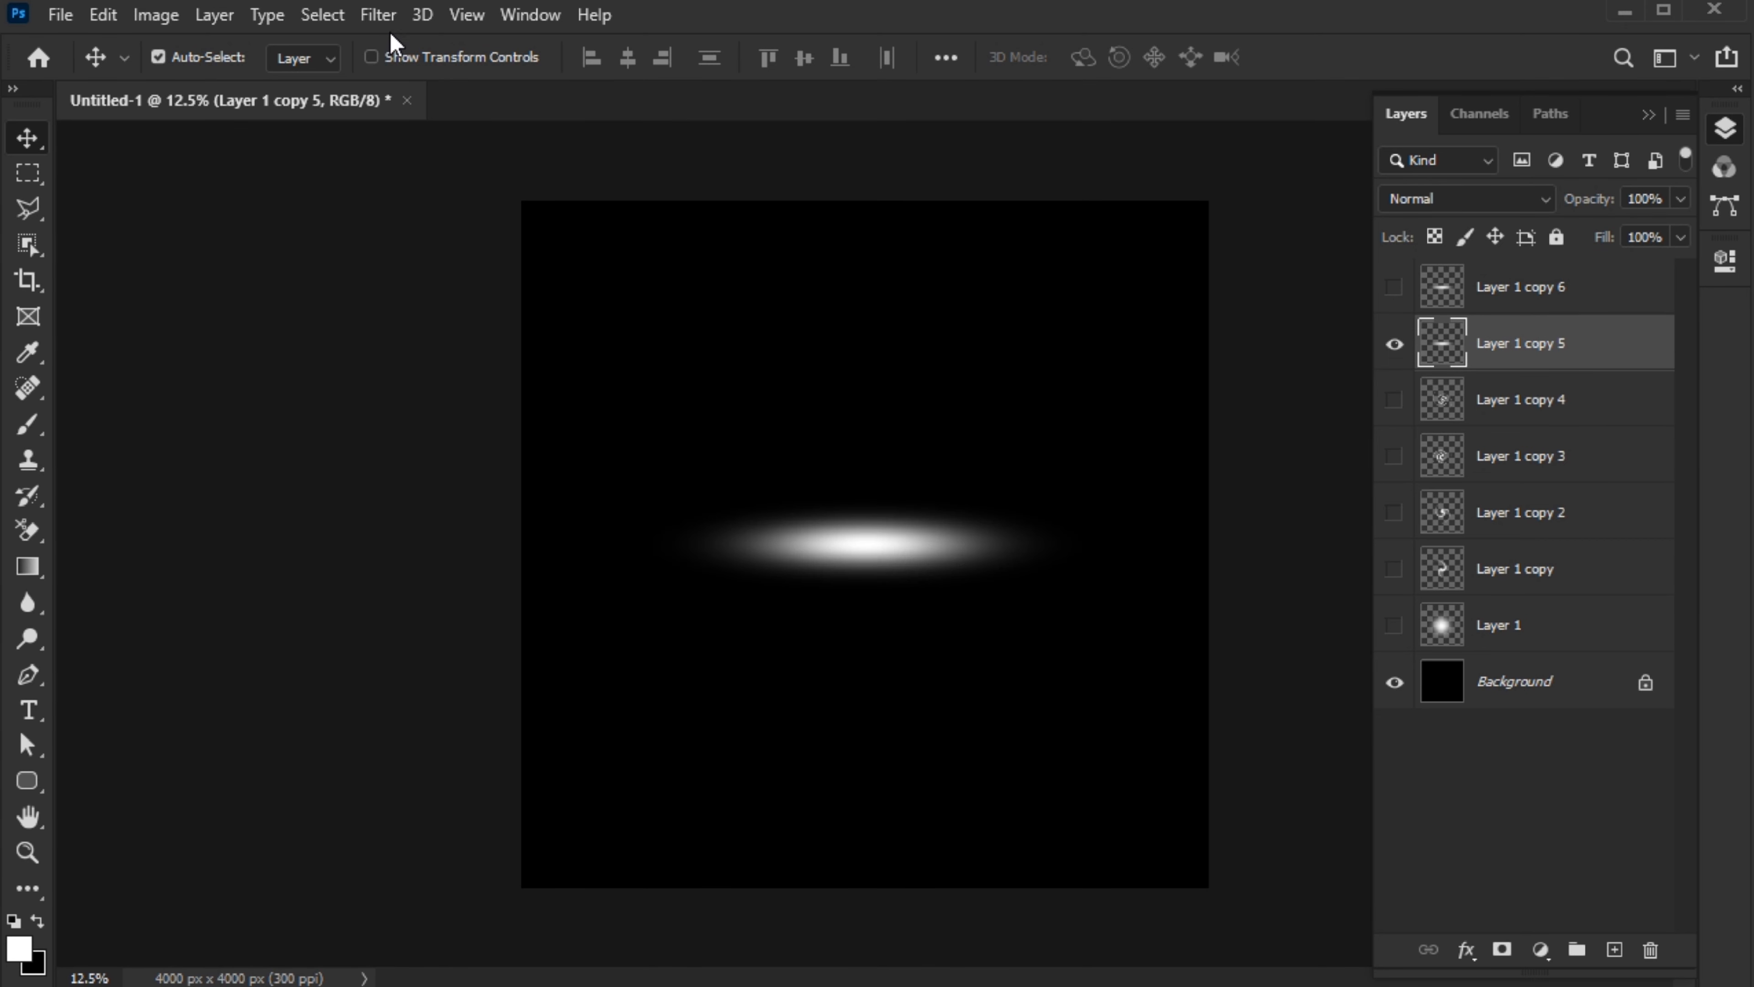
left_click(380, 15)
mouse_move(639, 378)
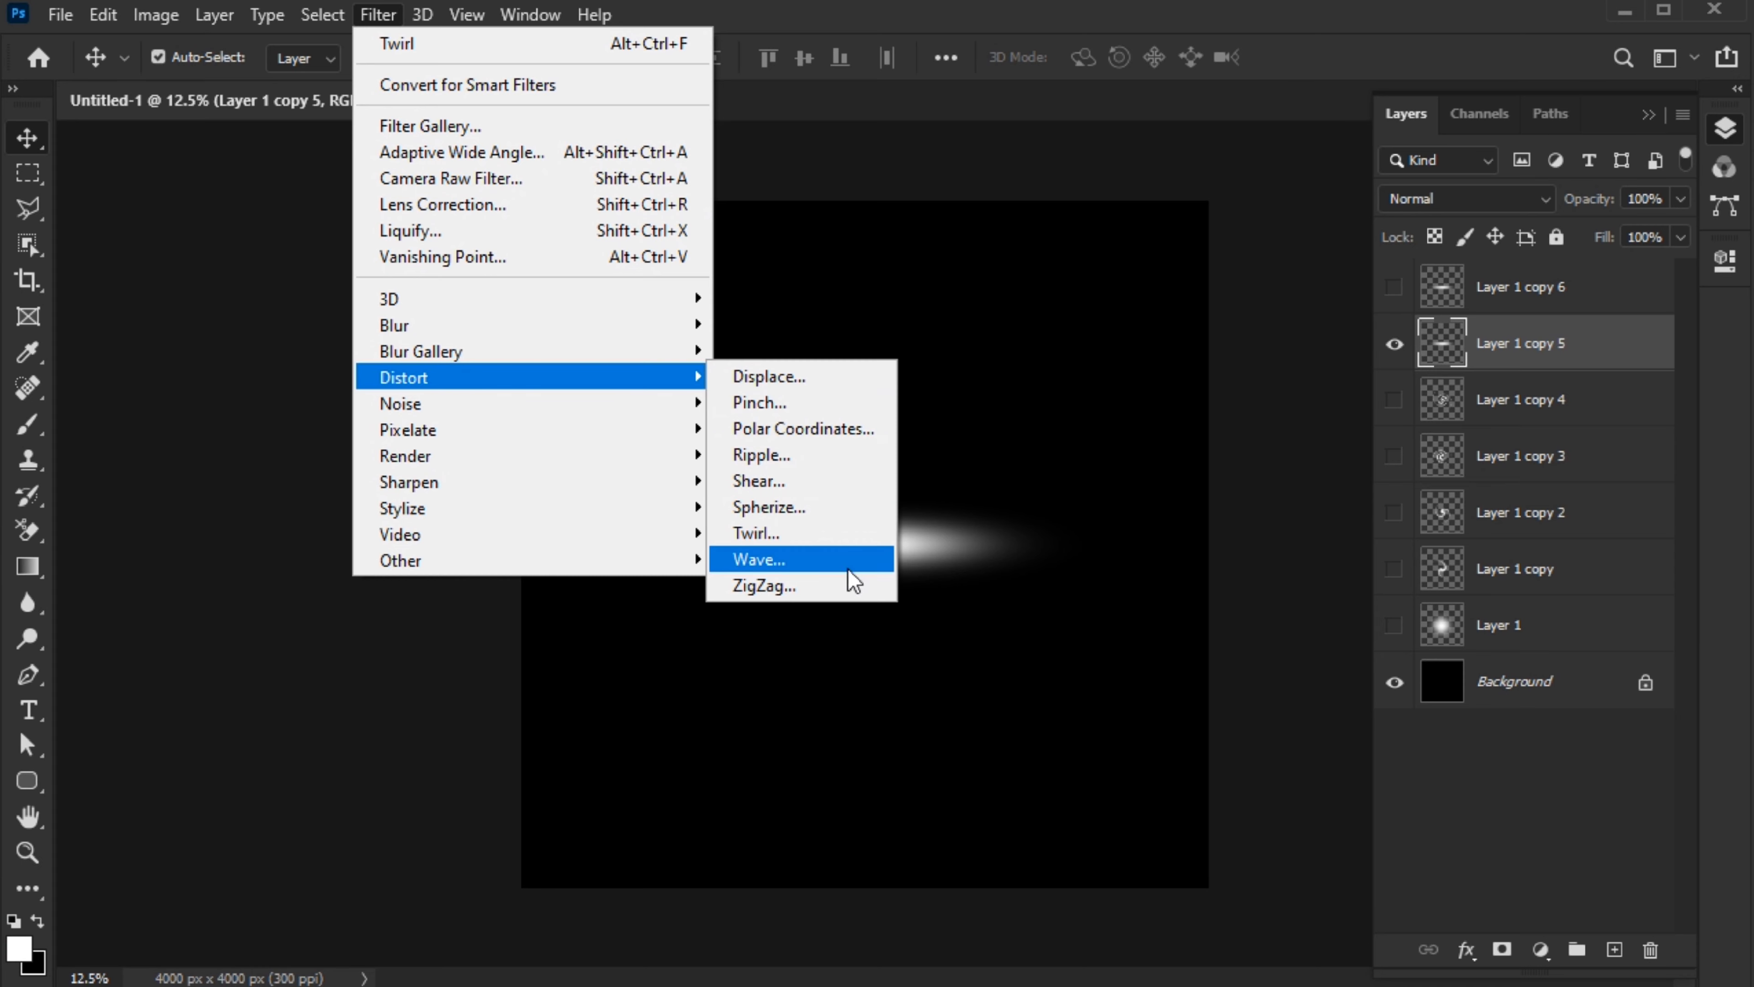
left_click(850, 570)
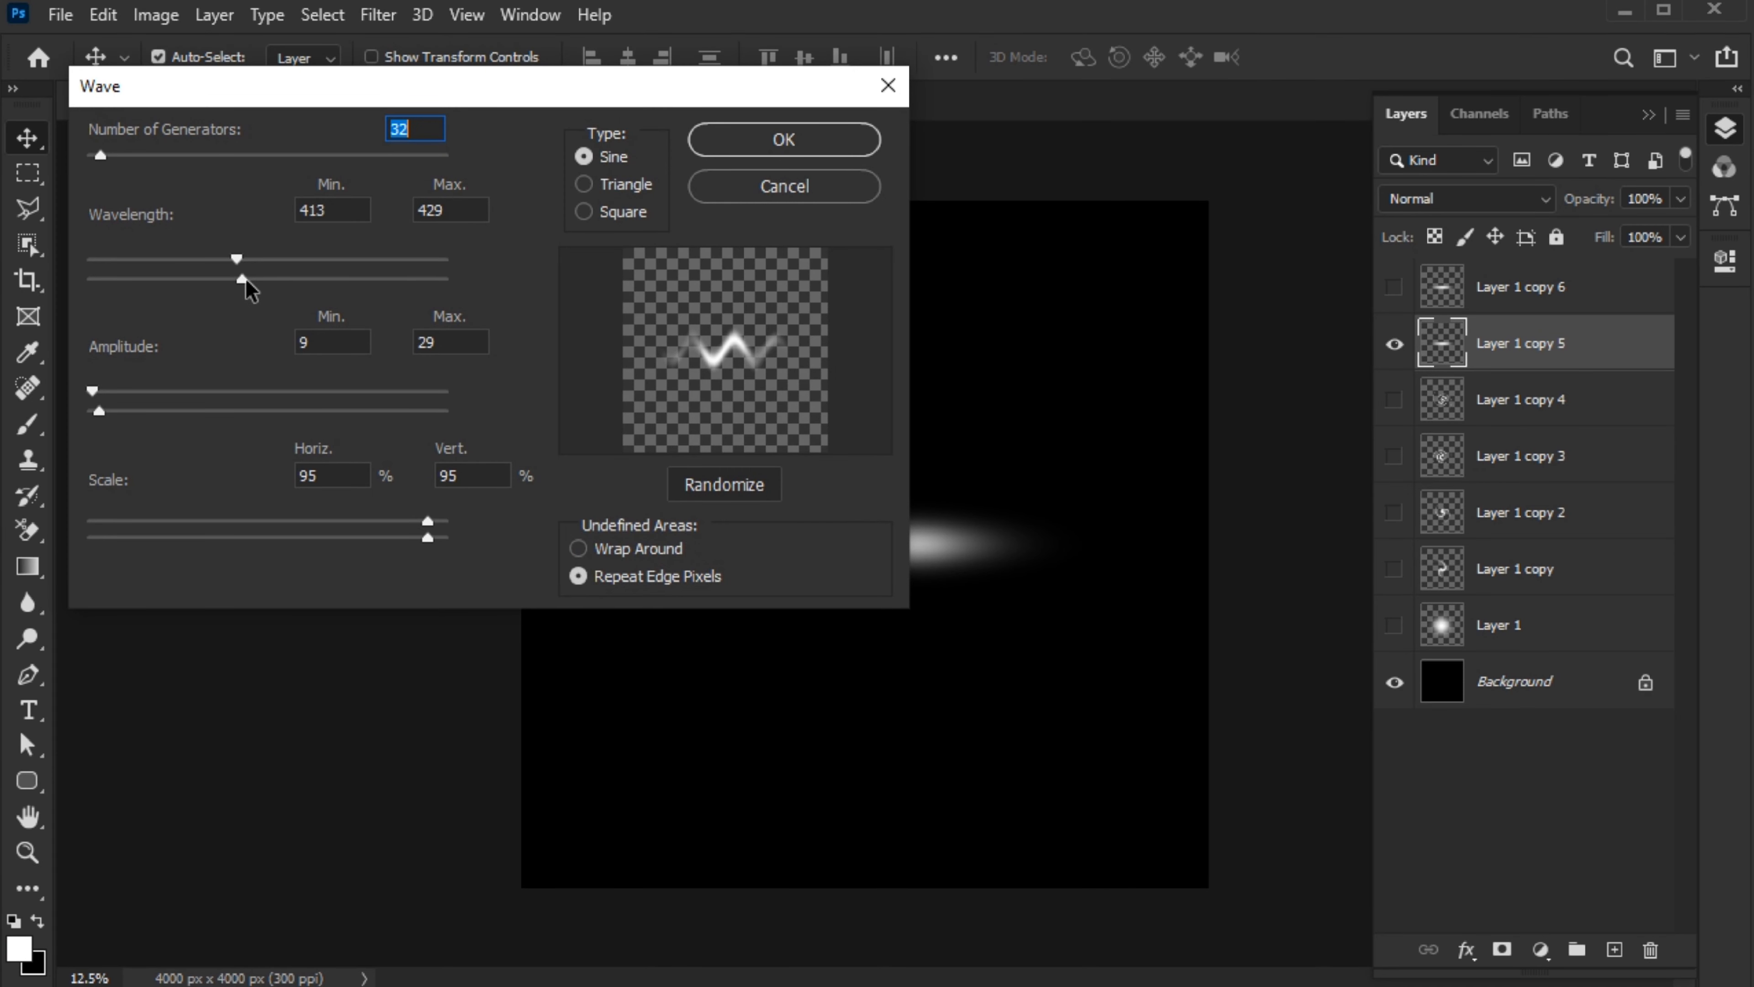
left_click_drag(243, 278, 207, 286)
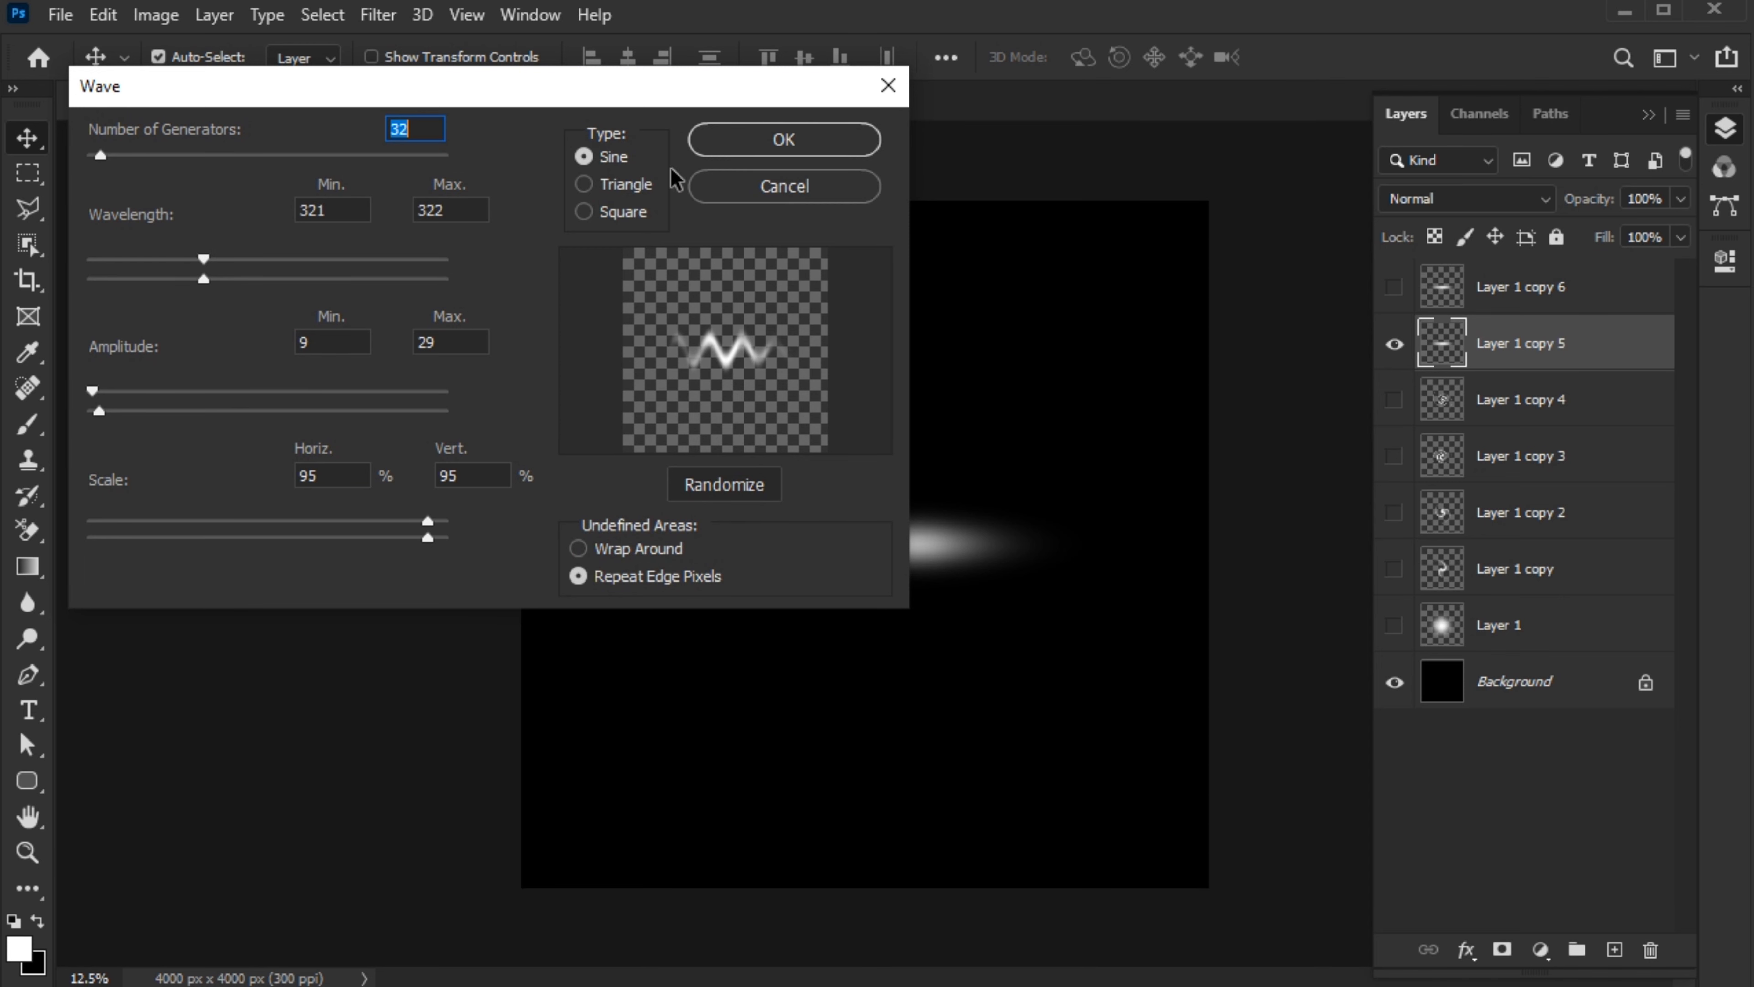
left_click(757, 153)
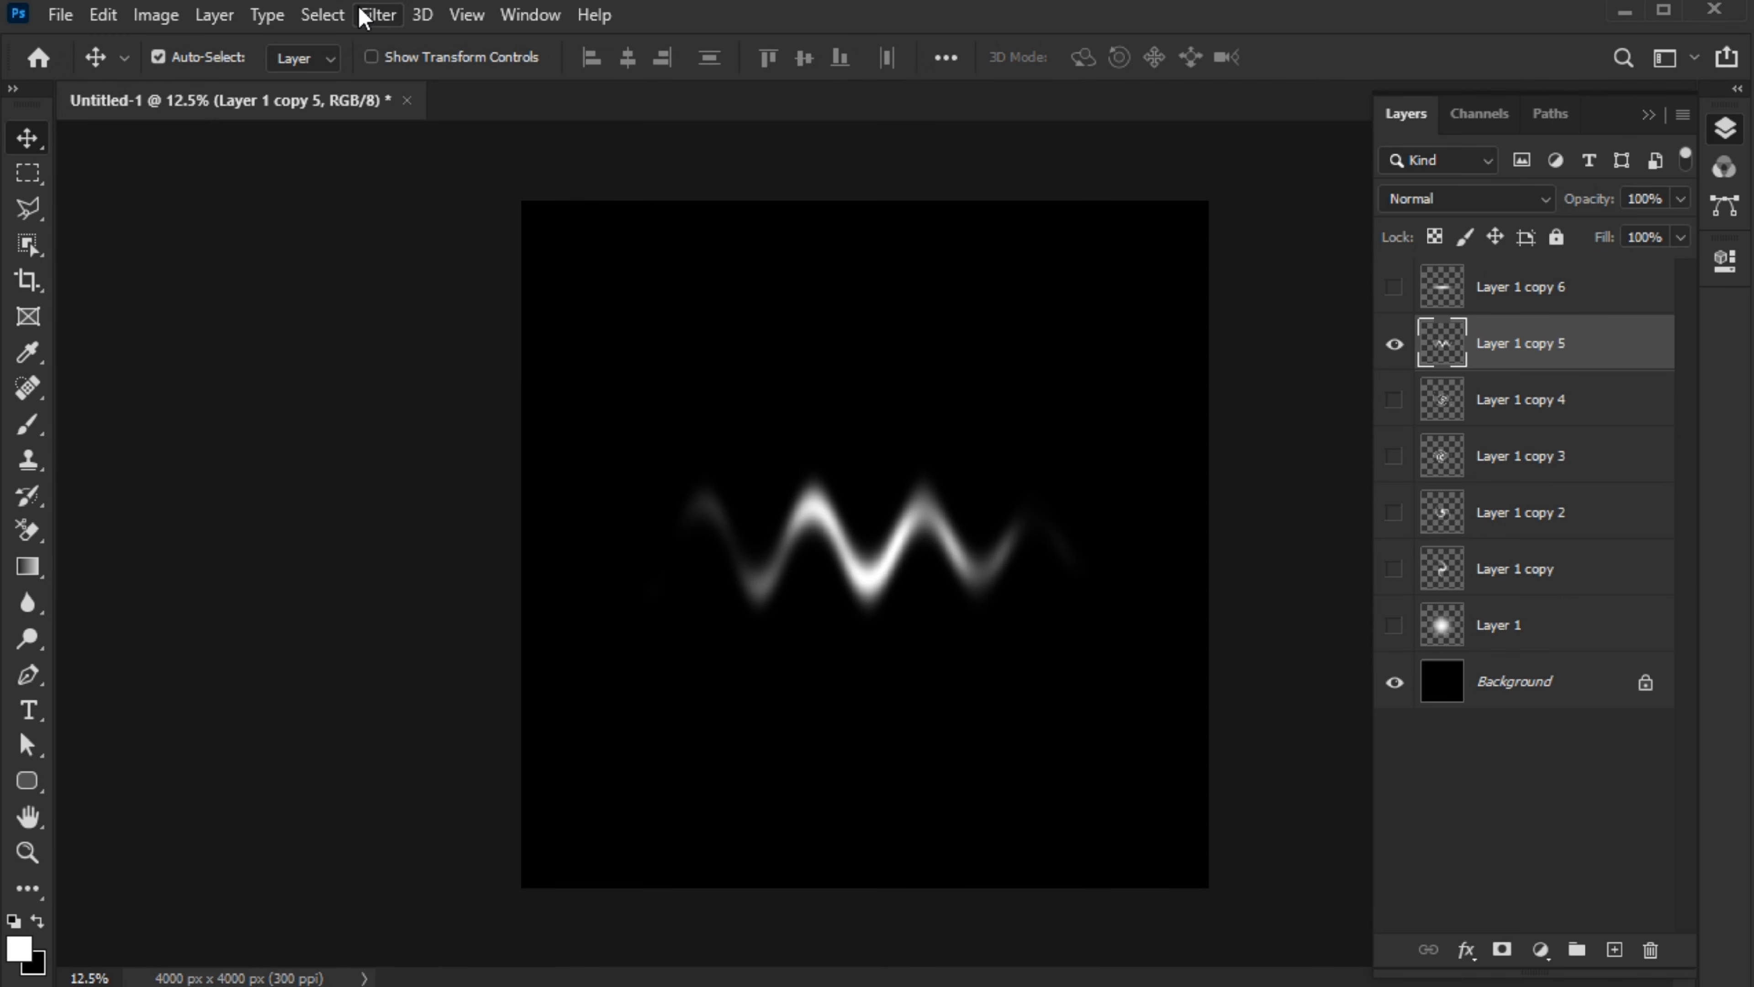
Apply a Twirl filter with a strong positive angle to the wavy glow on Layer 1 copy 5.
left_click(378, 14)
mouse_move(622, 377)
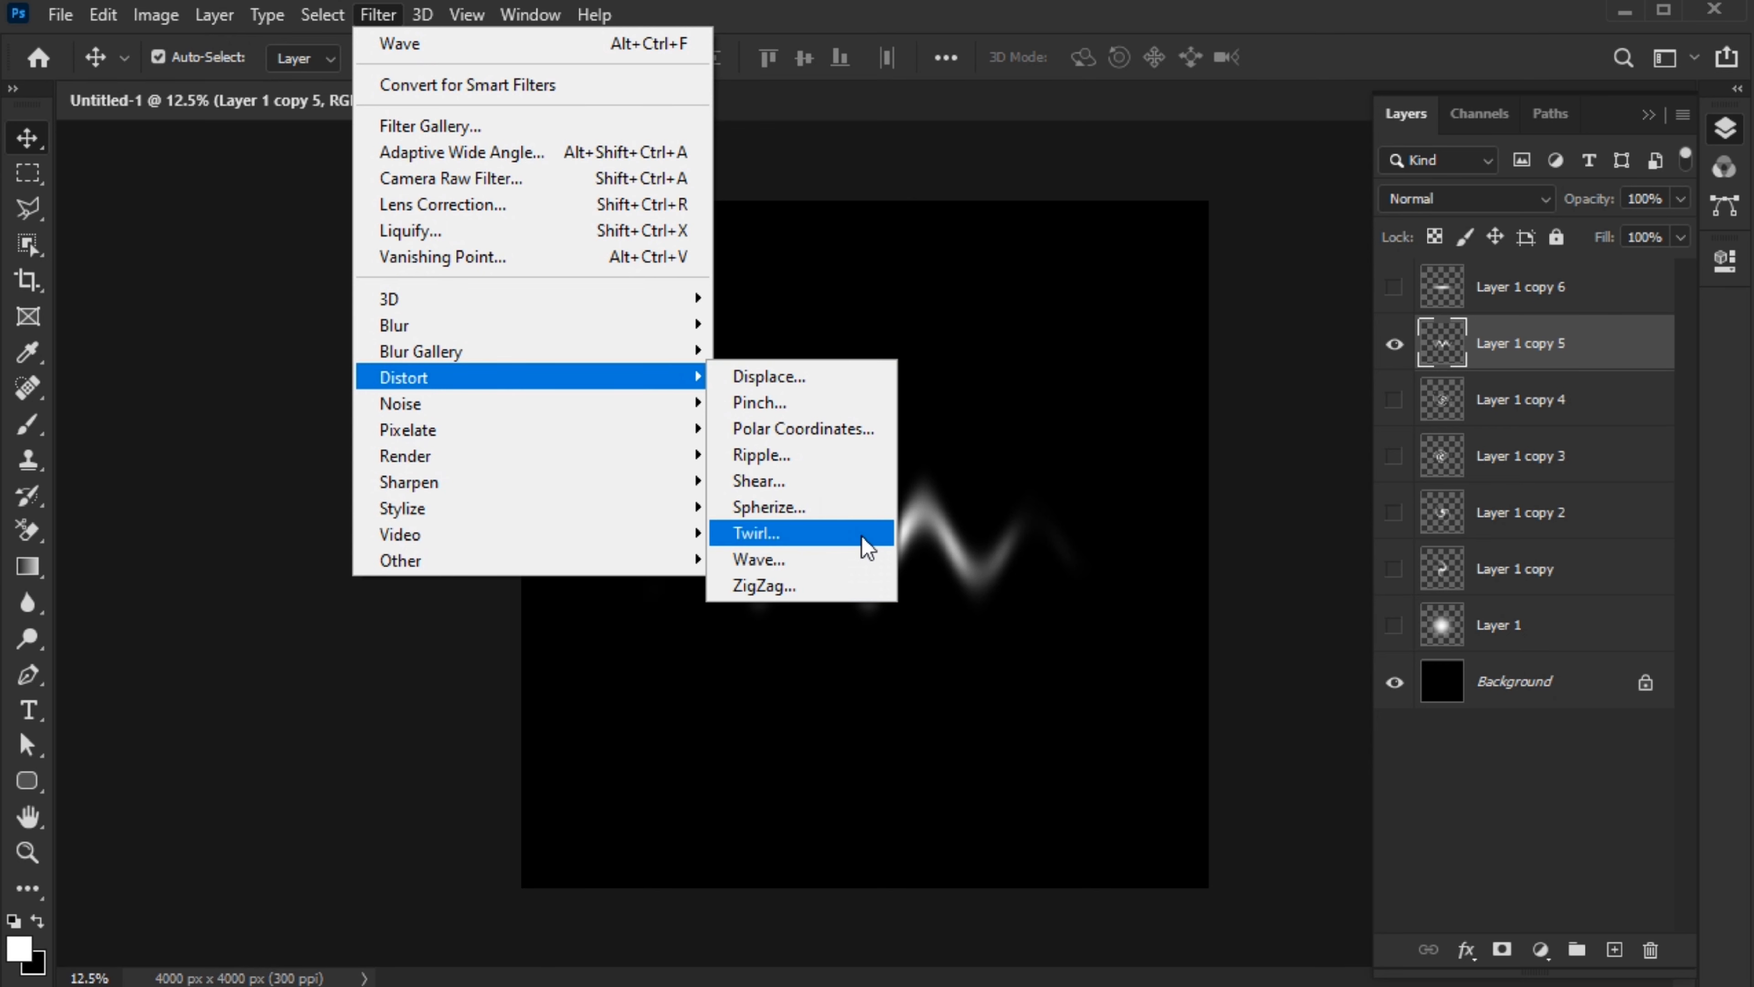
left_click(877, 536)
left_click(806, 630)
left_click(560, 566)
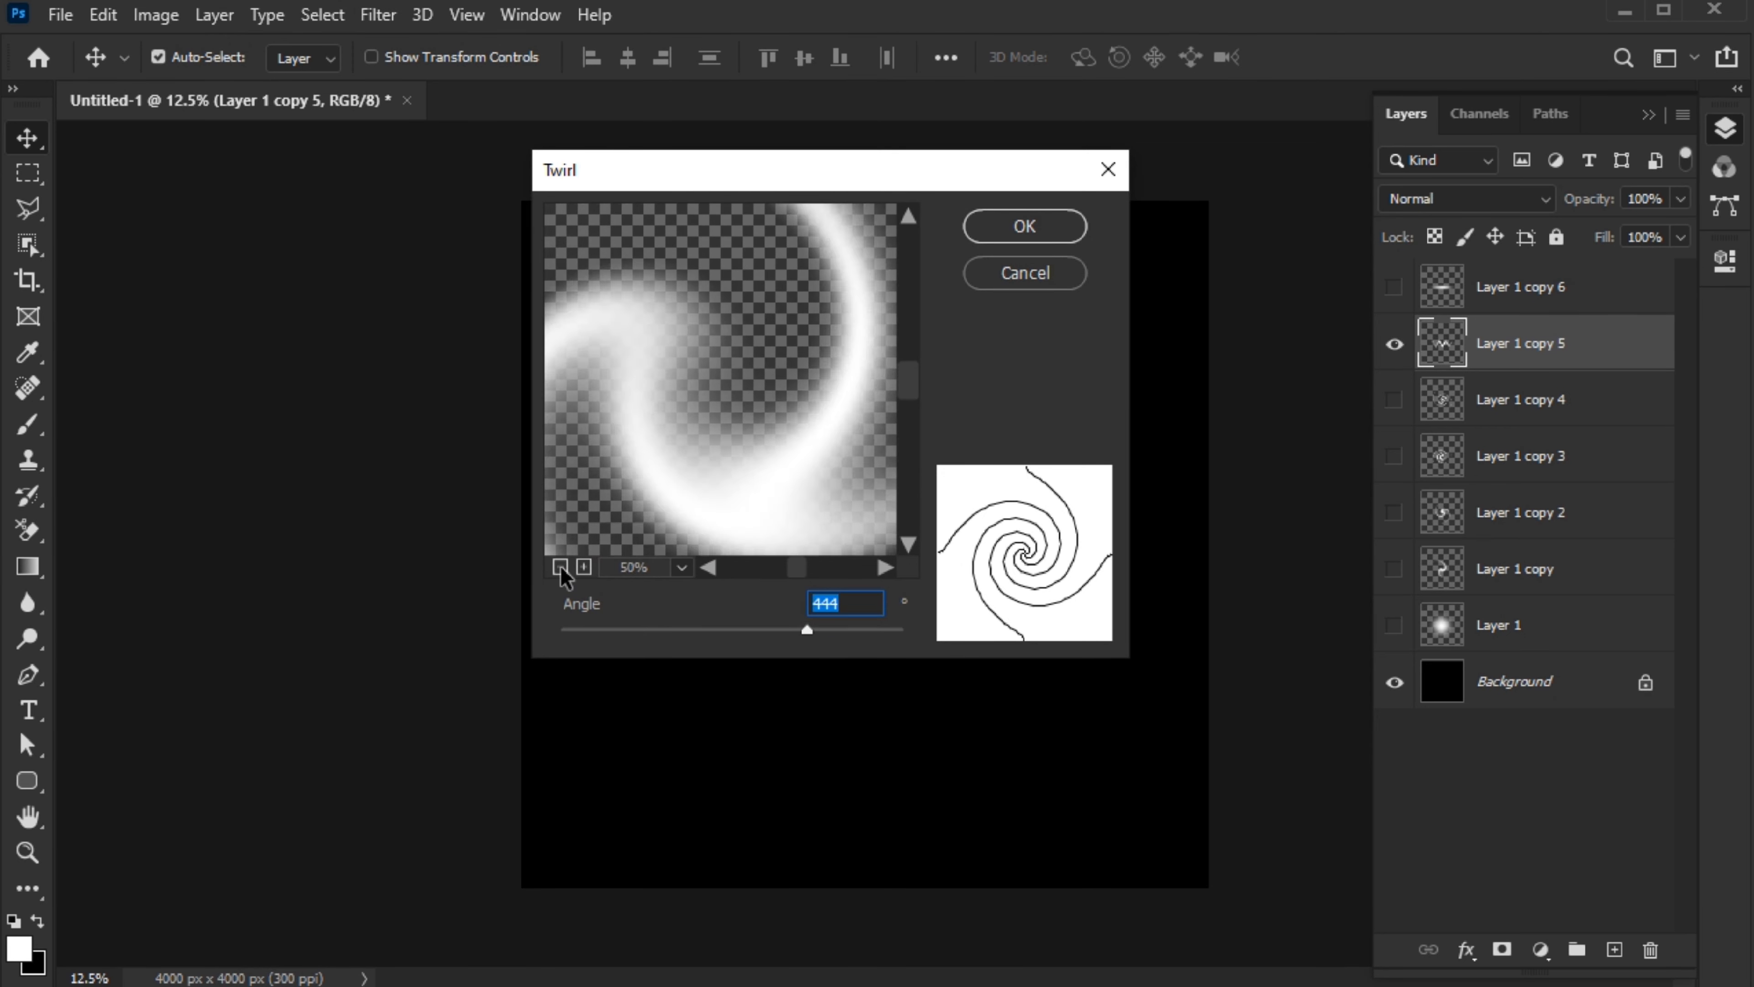
left_click(560, 566)
left_click(561, 566)
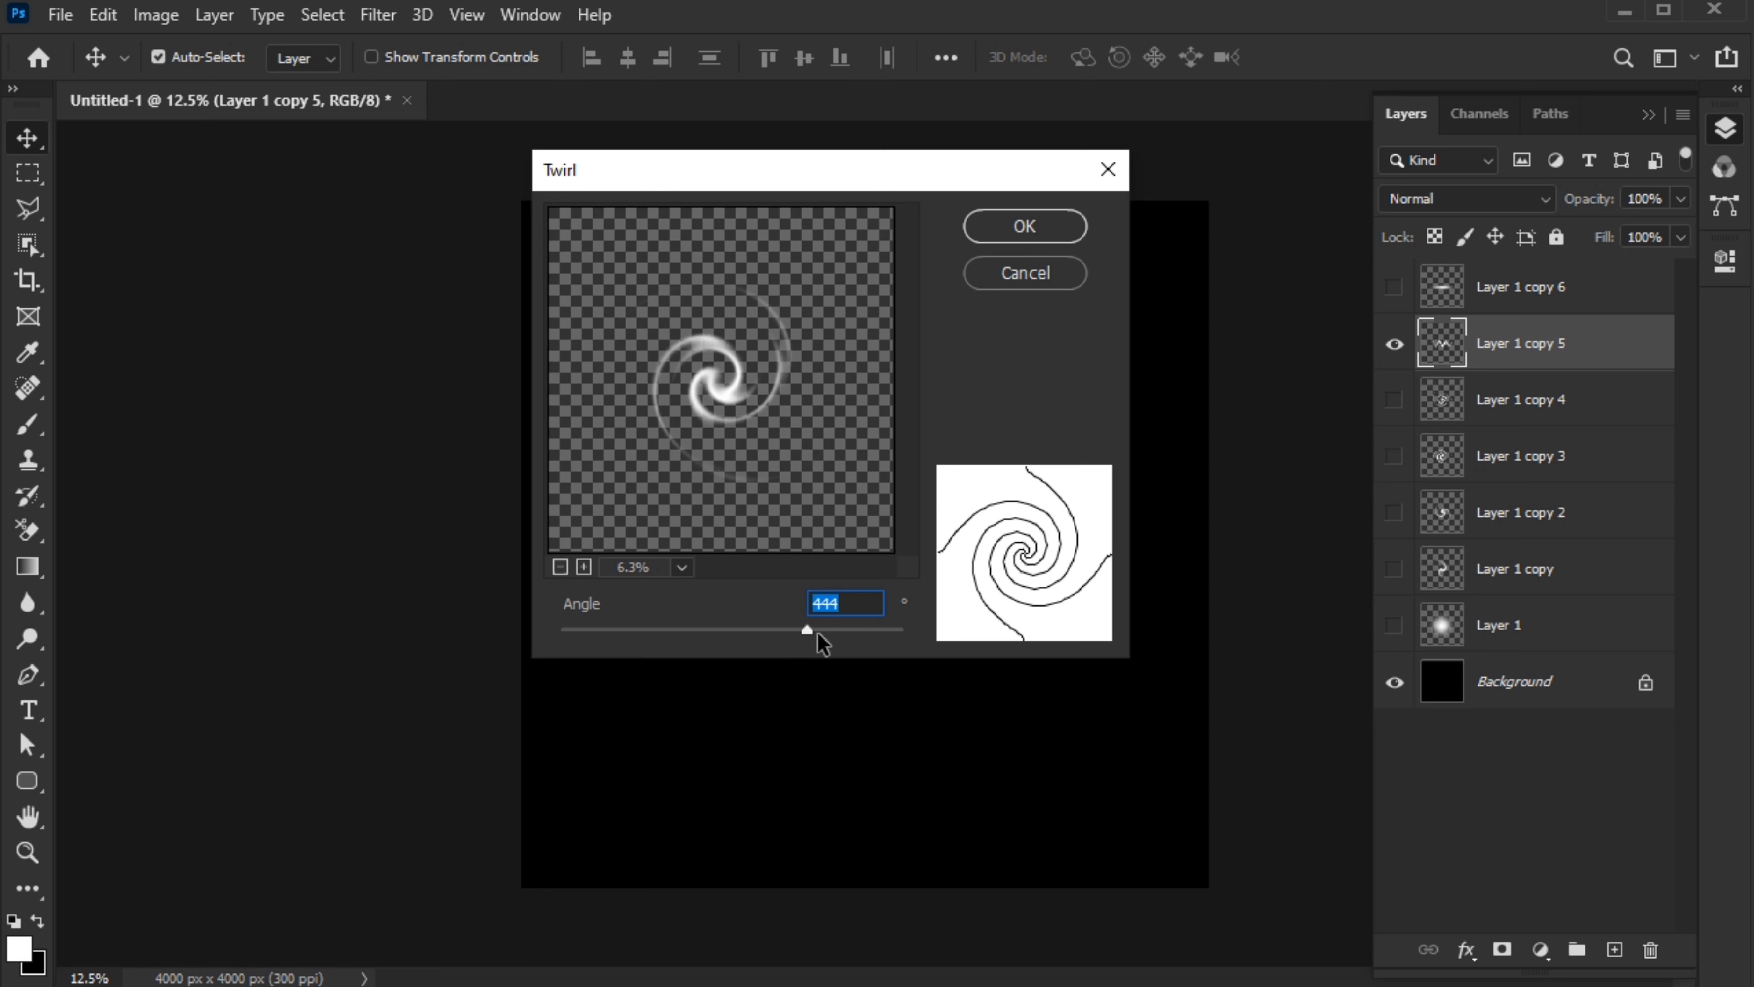
left_click_drag(815, 633, 821, 632)
left_click(1010, 228)
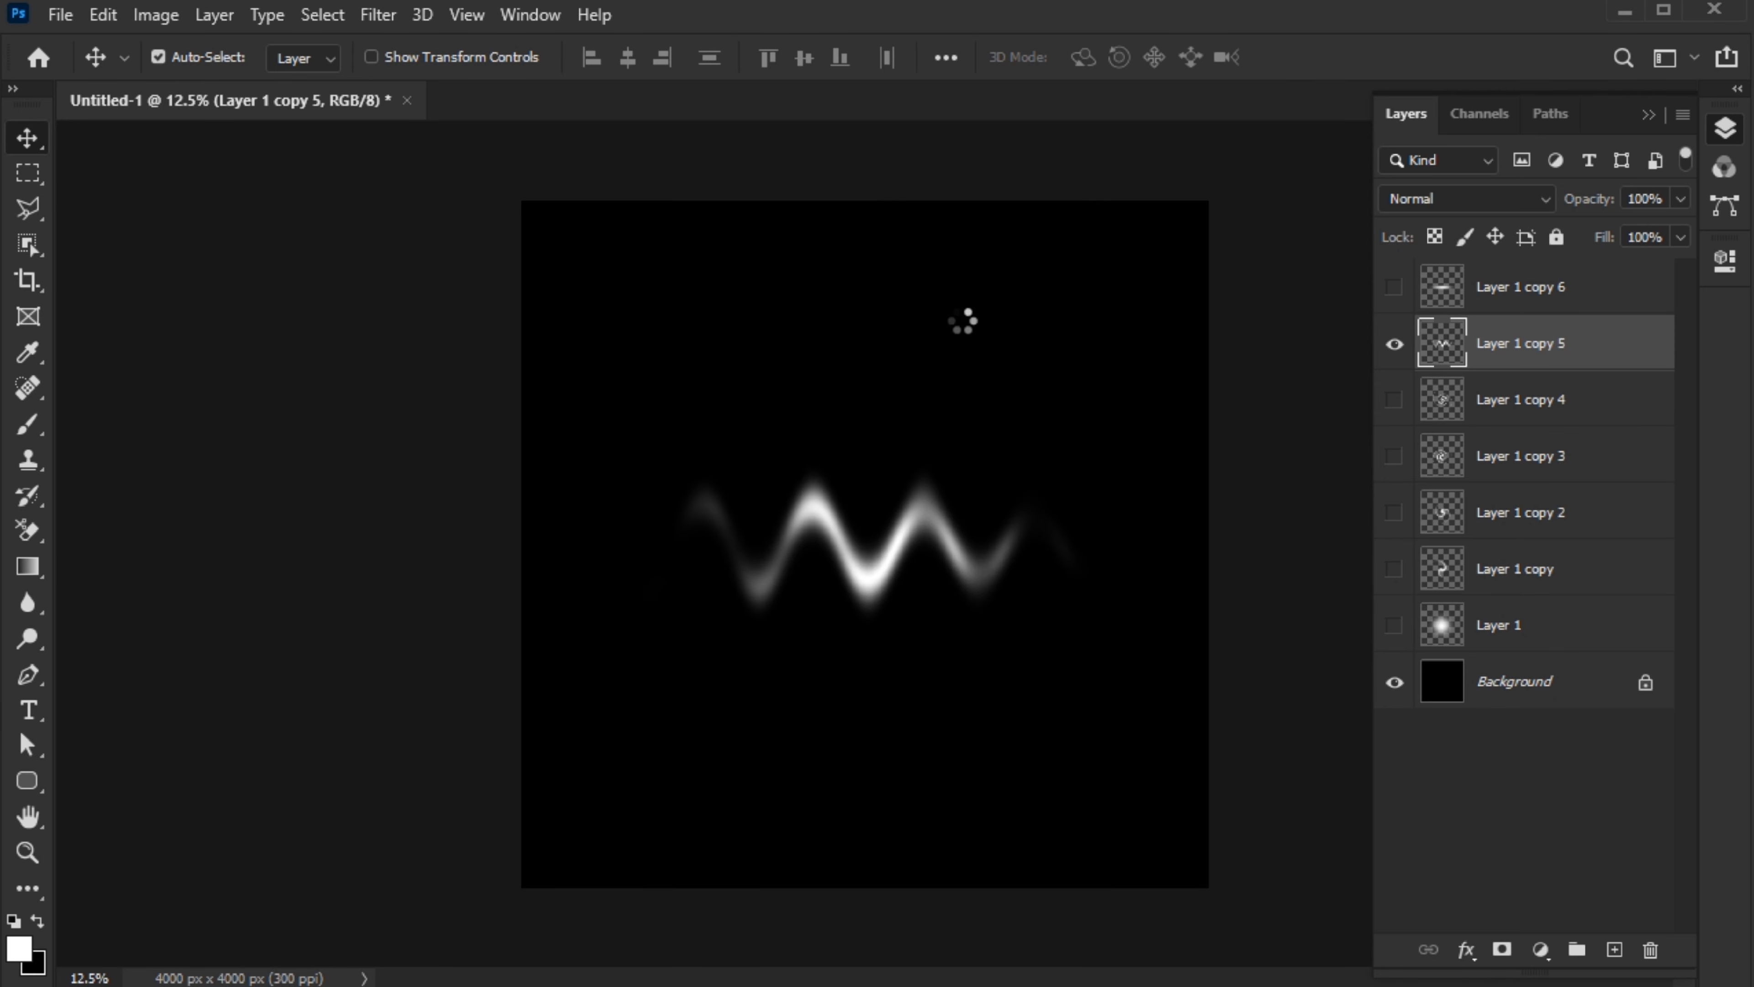
Show Layer 1 copy 6 instead of Layer 1 copy 5 and apply a Wave filter with 28 generators, wavelength 270–271 and amplitude 1–25.
left_click(1432, 292)
left_click(1395, 286)
left_click(1402, 342)
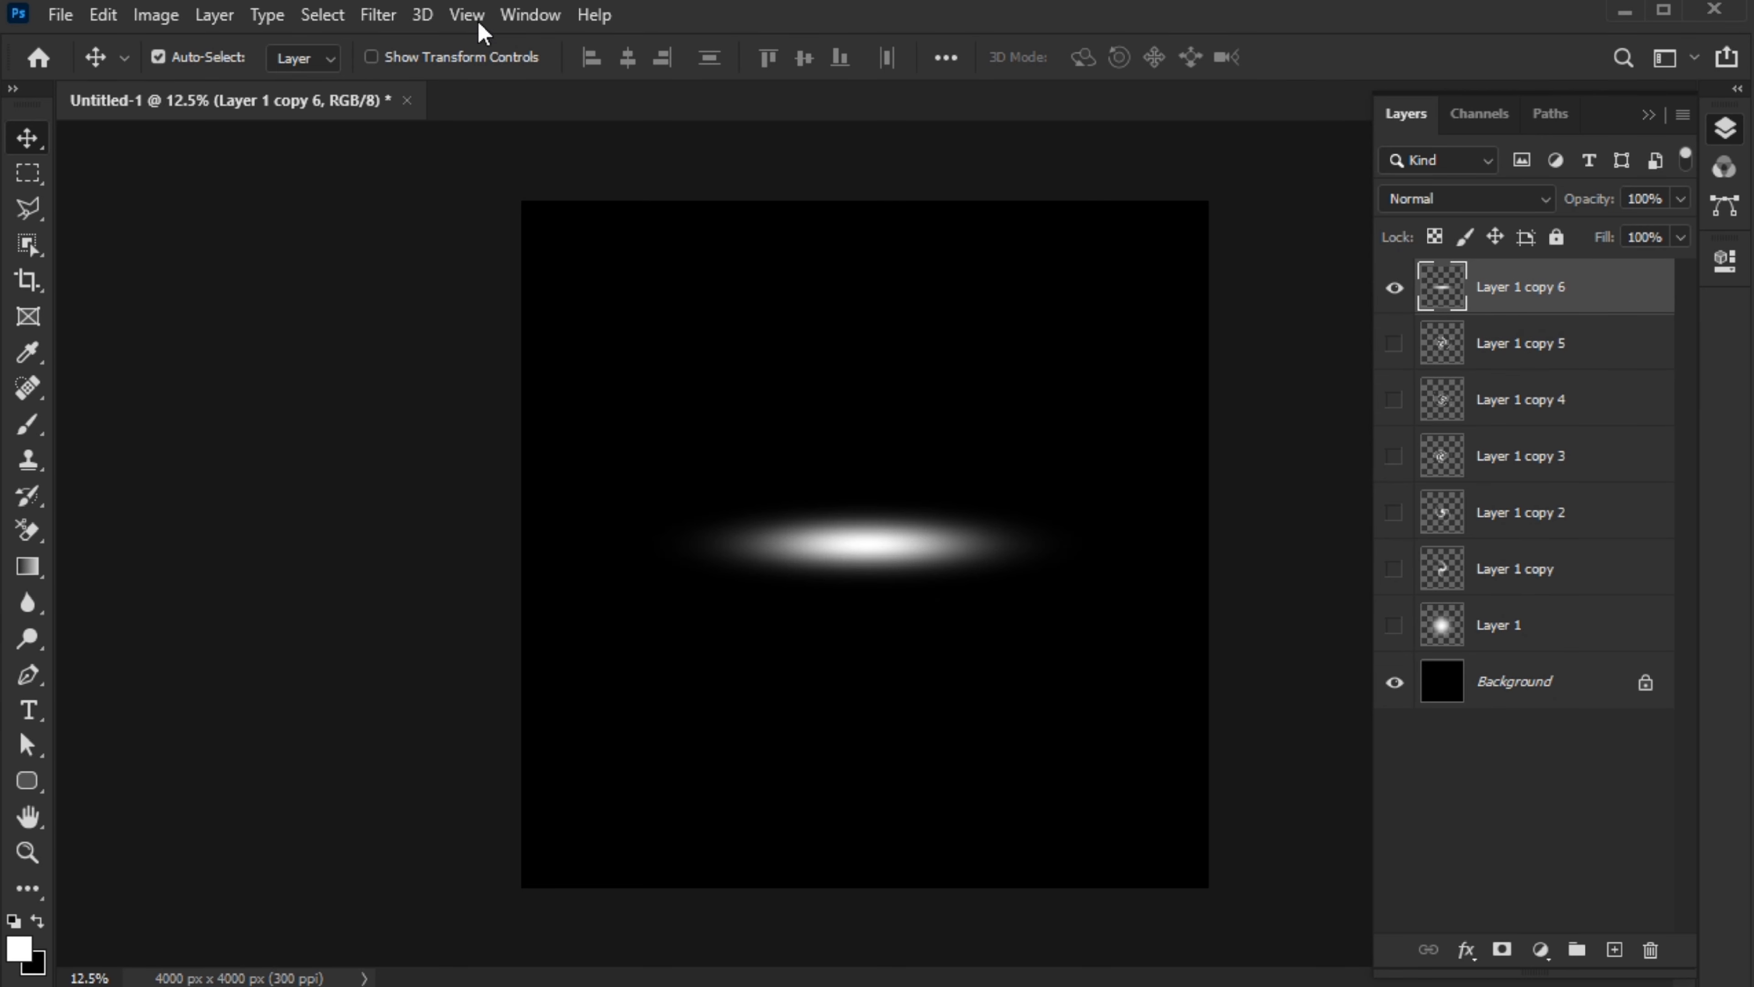
left_click(378, 15)
mouse_move(546, 384)
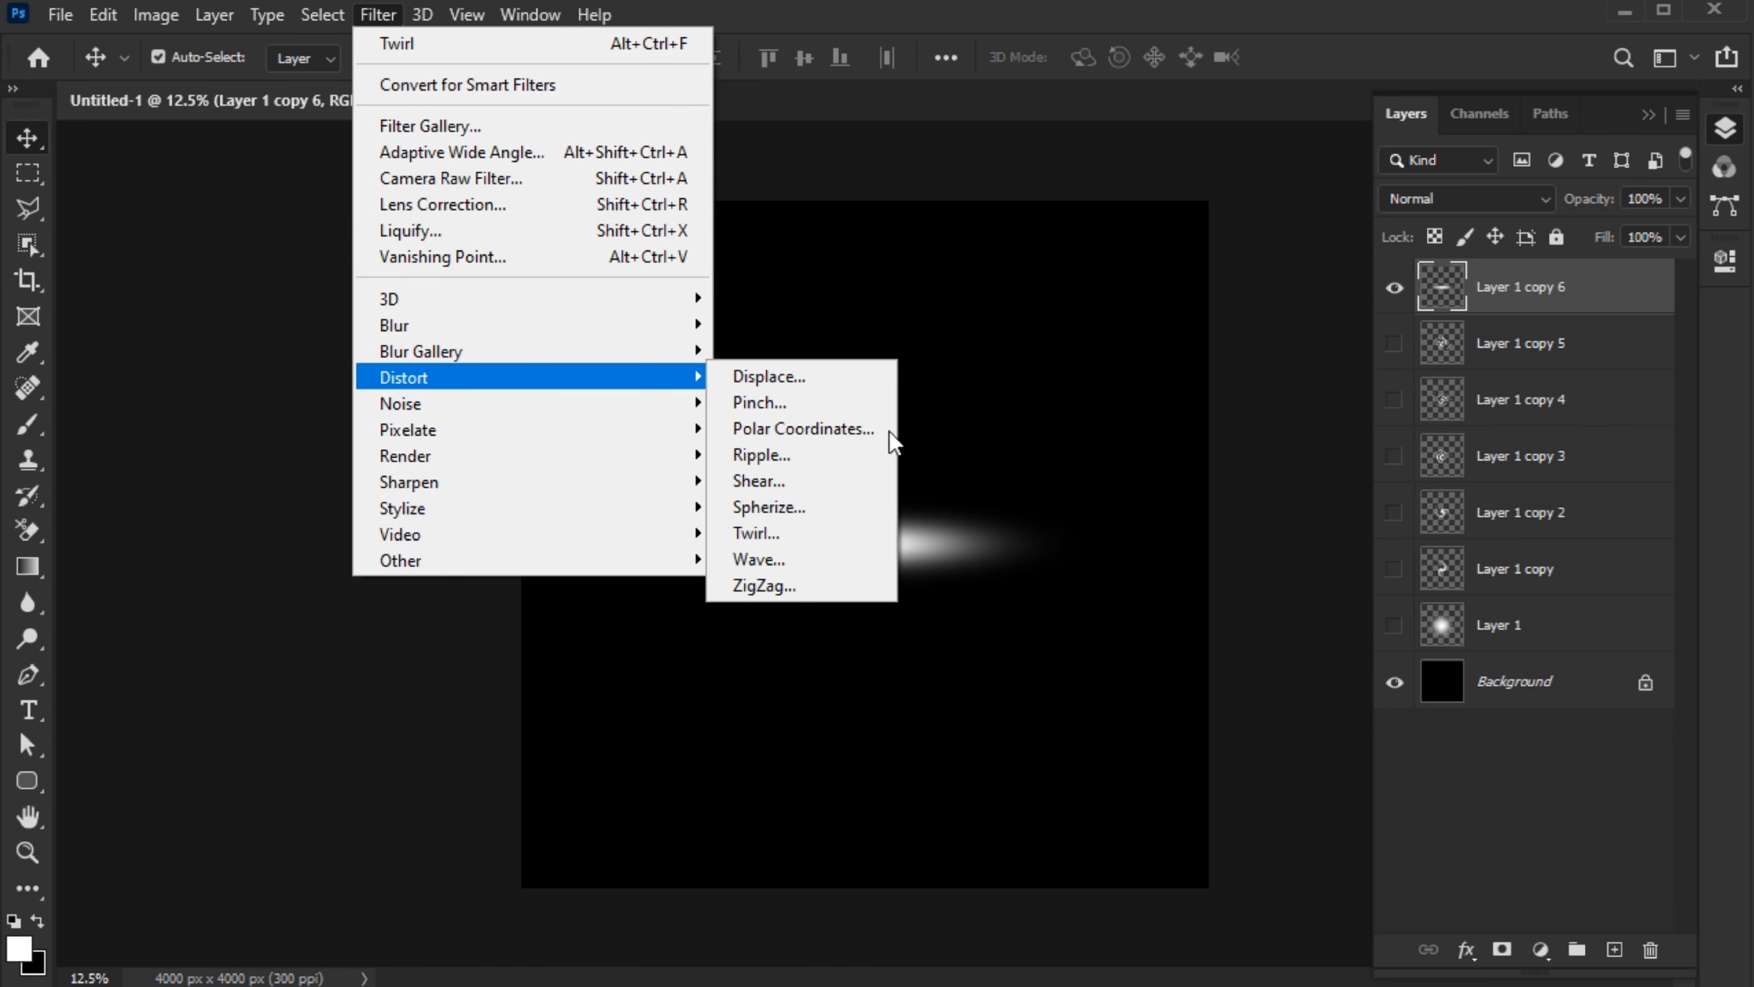
left_click(815, 560)
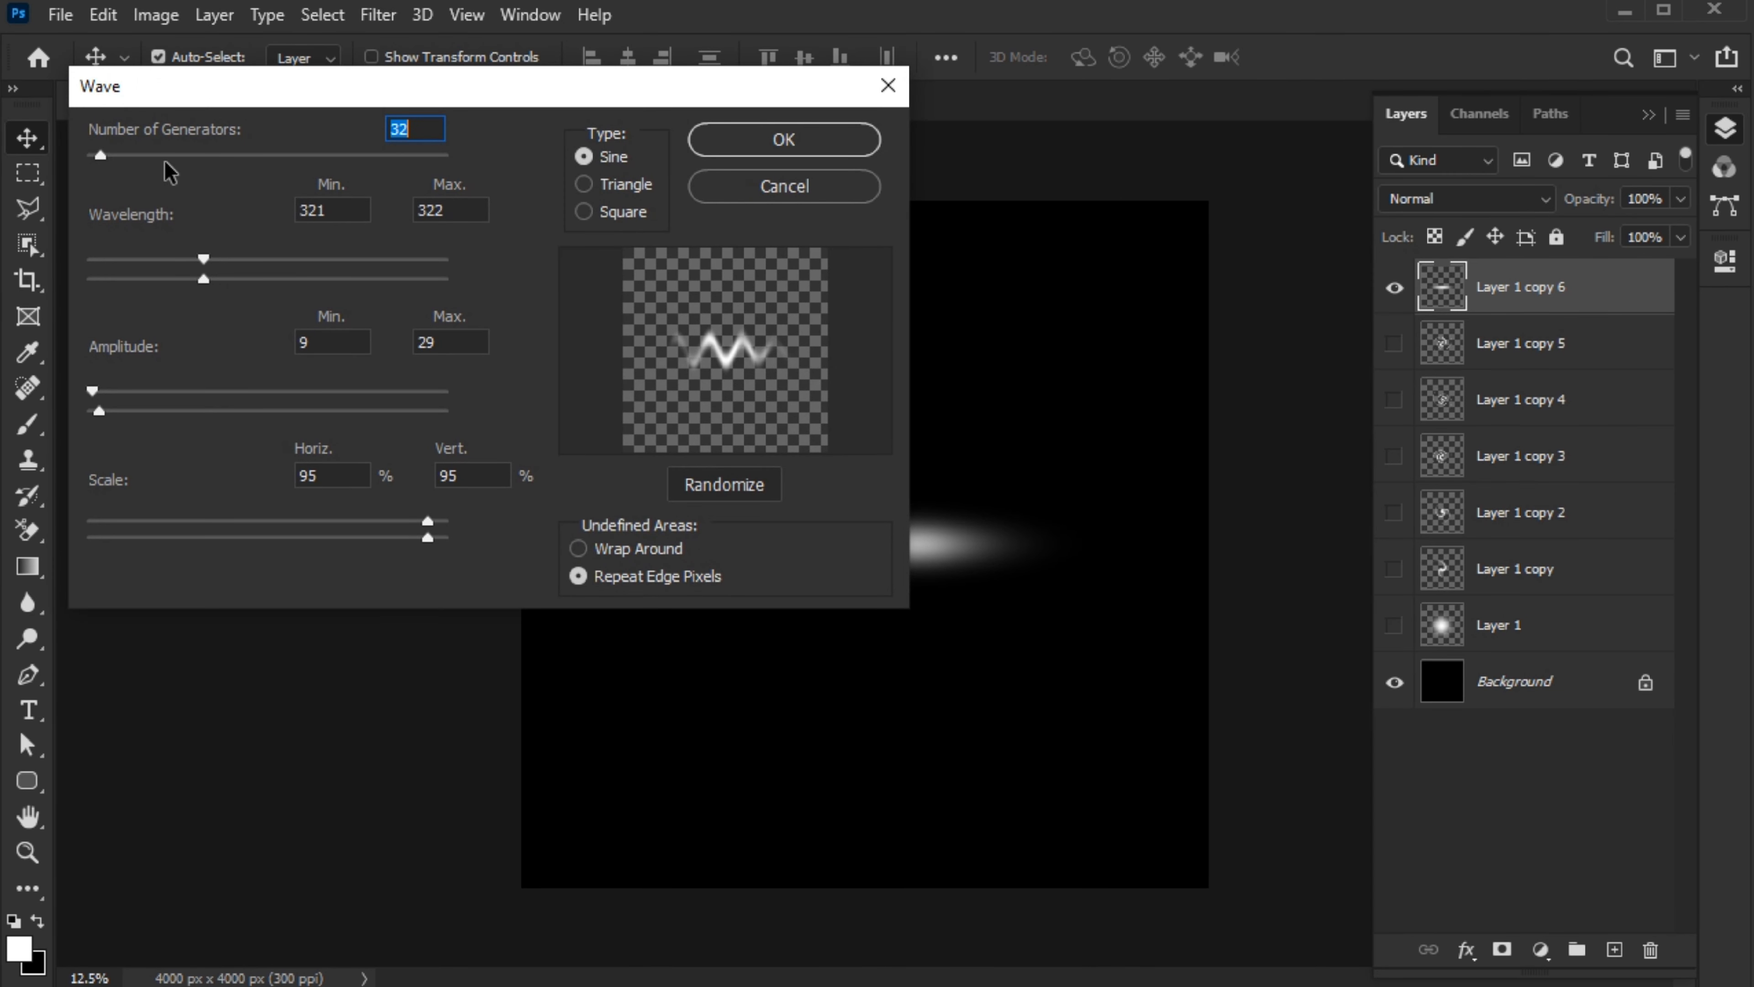
mouse_move(202, 258)
left_mouse_down()
mouse_move(183, 258)
mouse_move(189, 279)
left_mouse_up()
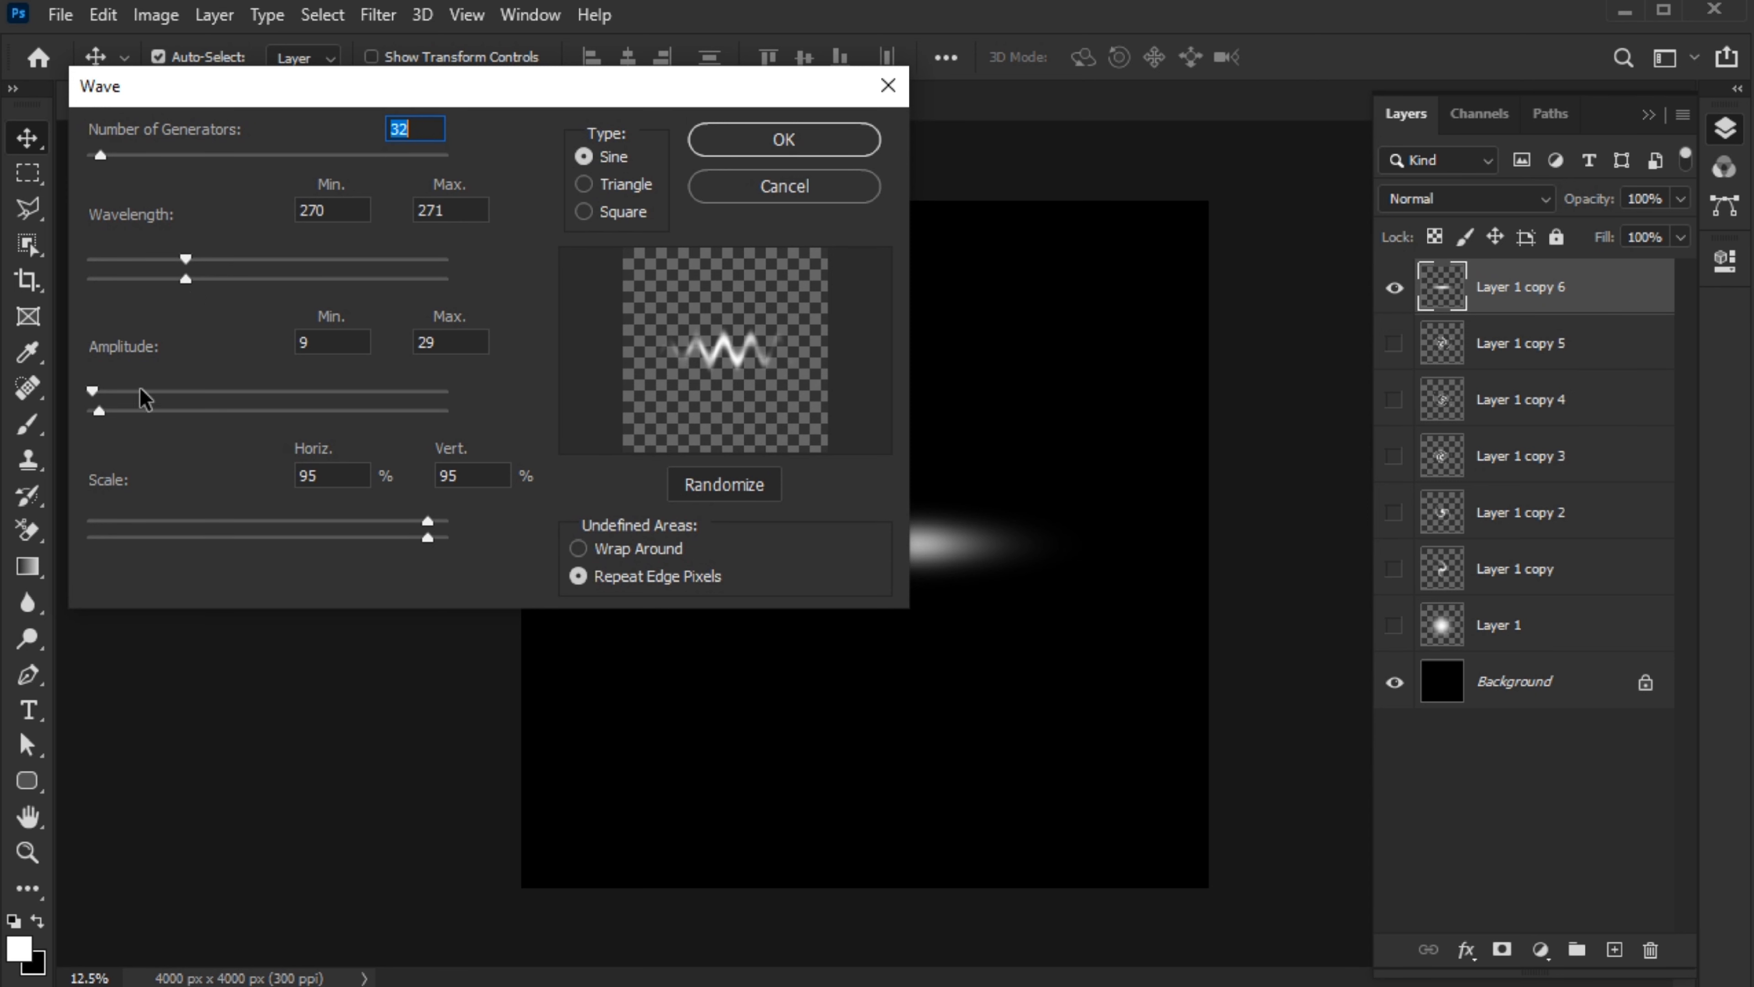
left_click_drag(102, 156, 99, 155)
left_click_drag(100, 395, 102, 412)
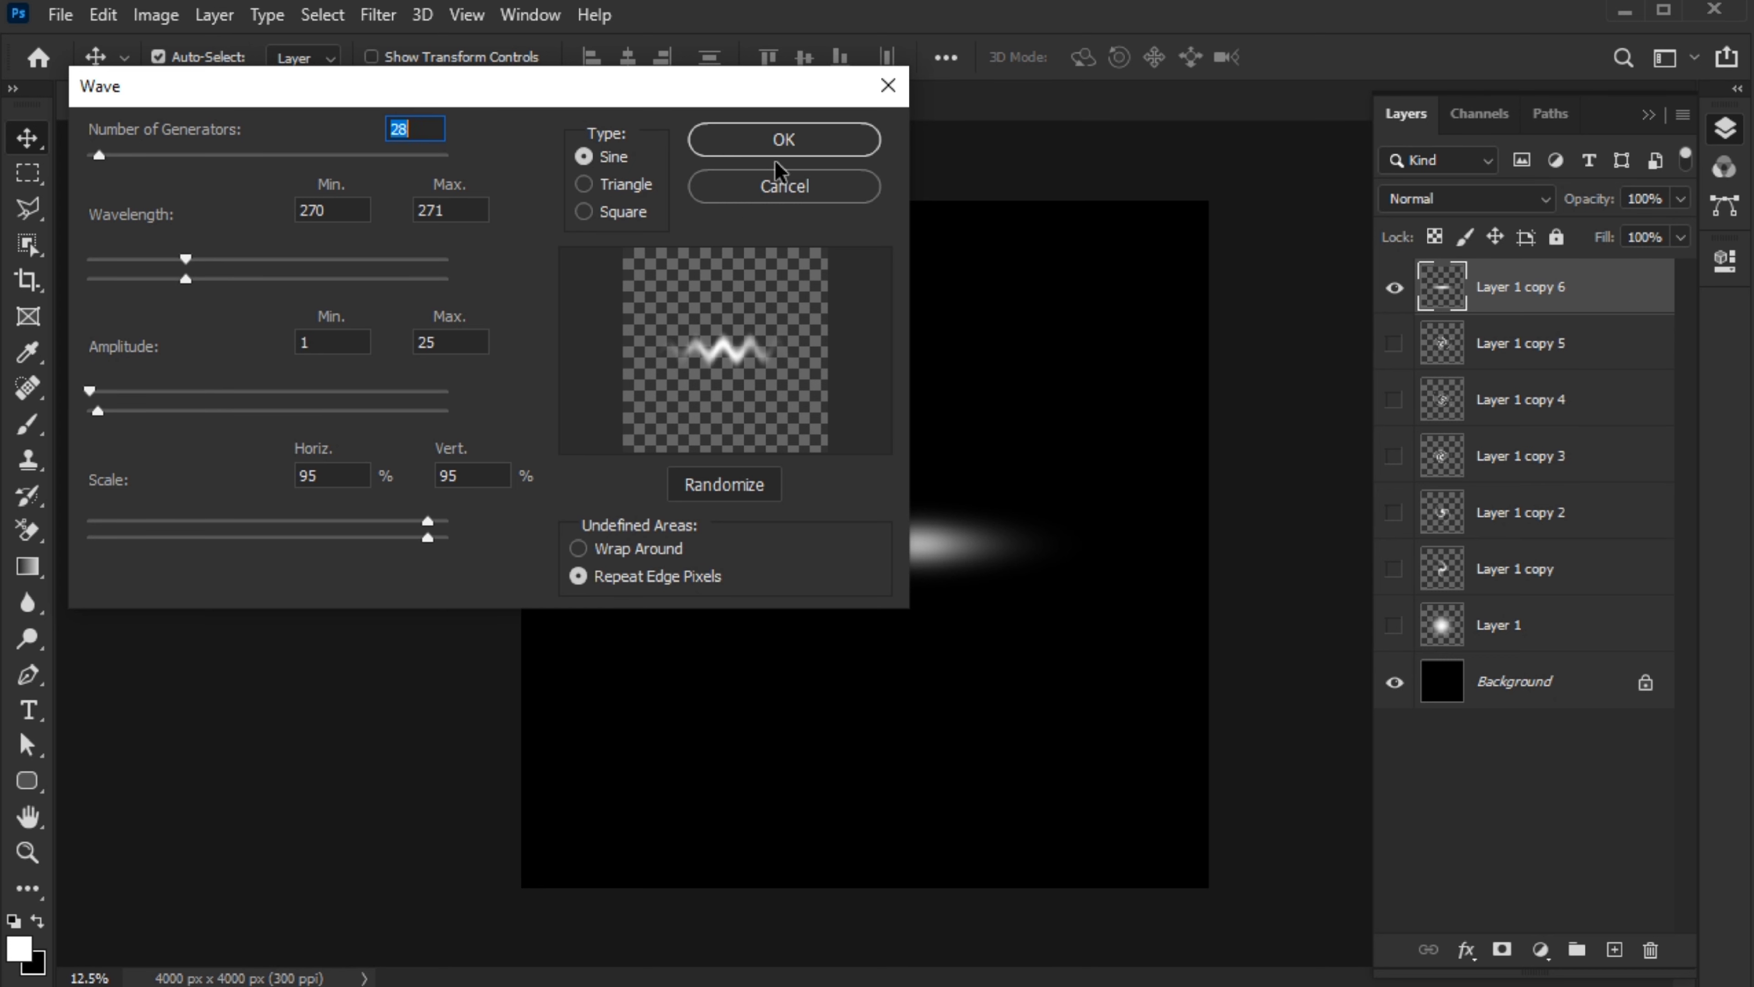
left_click(776, 153)
left_click(378, 14)
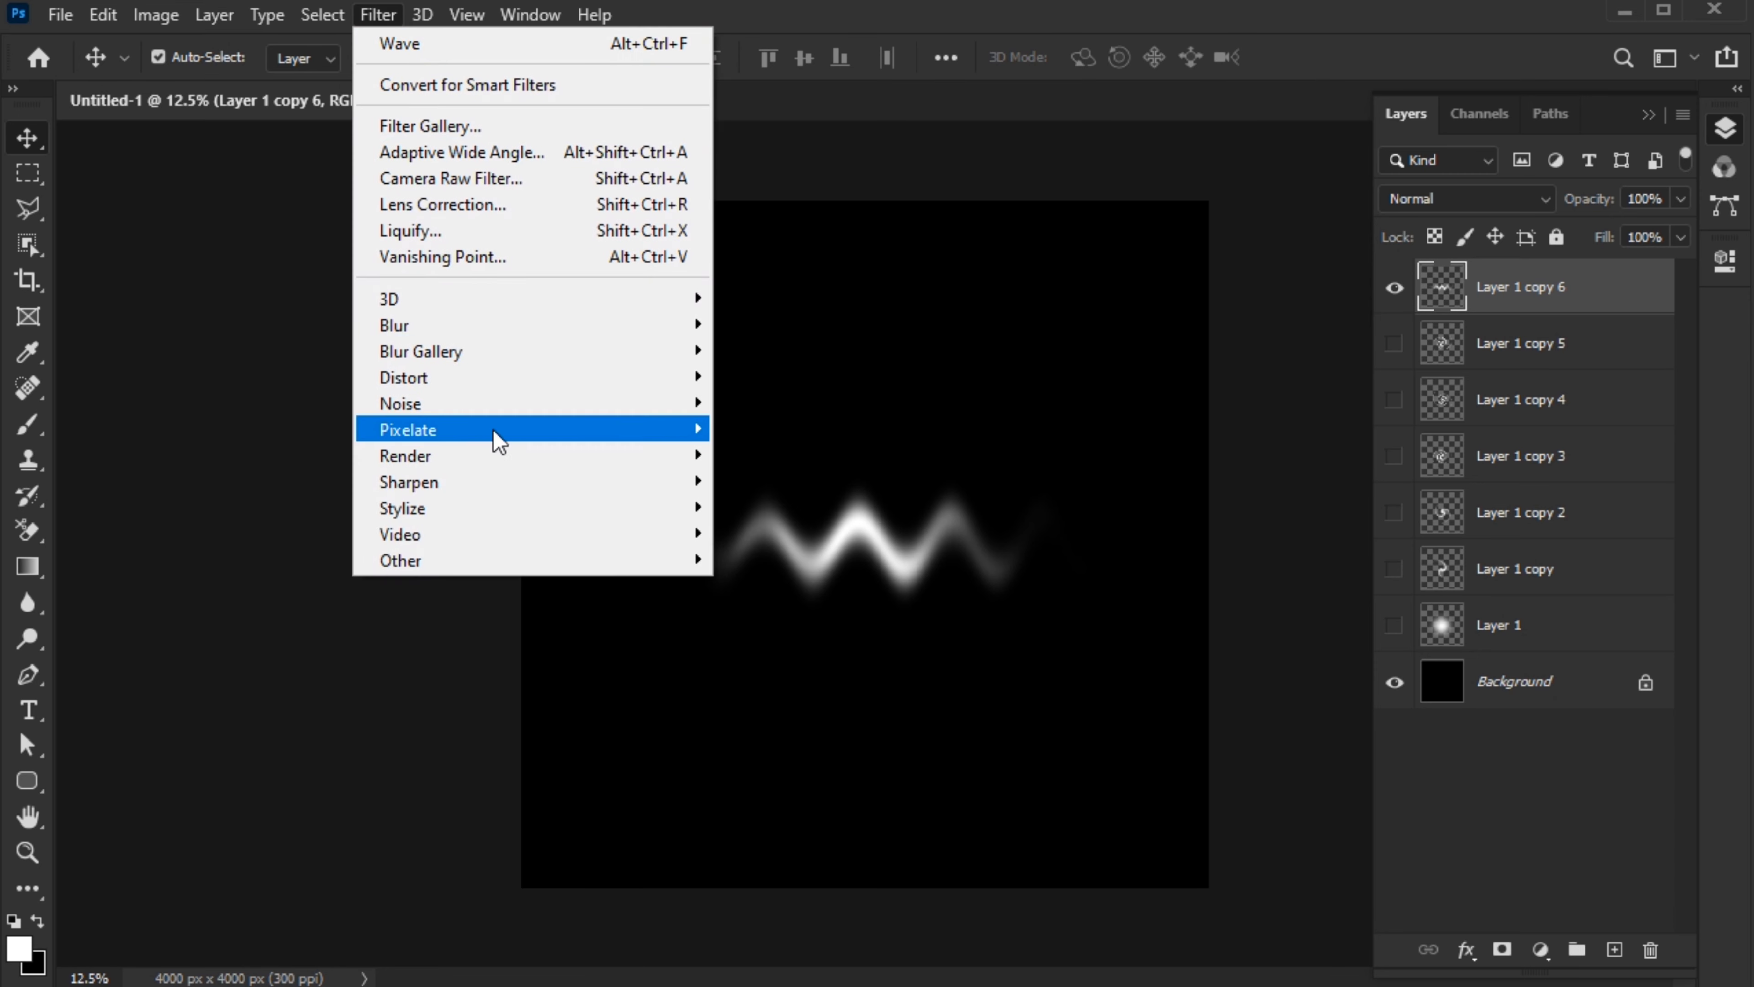
left_click(795, 533)
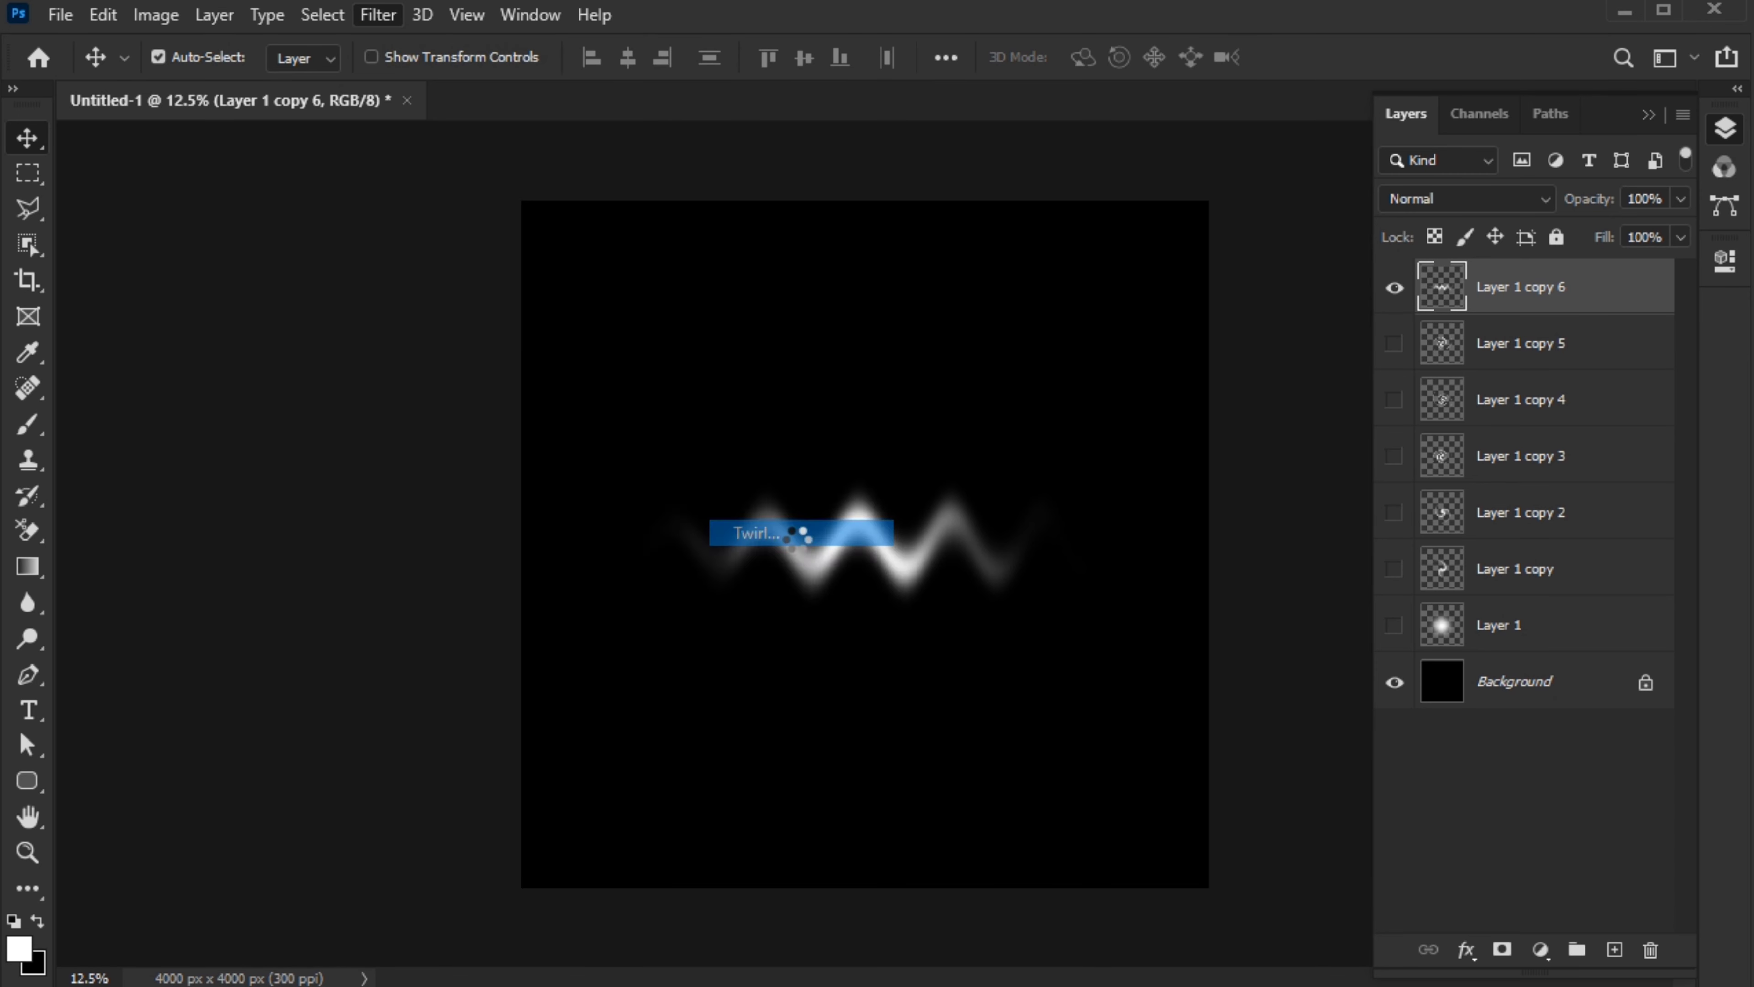
left_click(1025, 273)
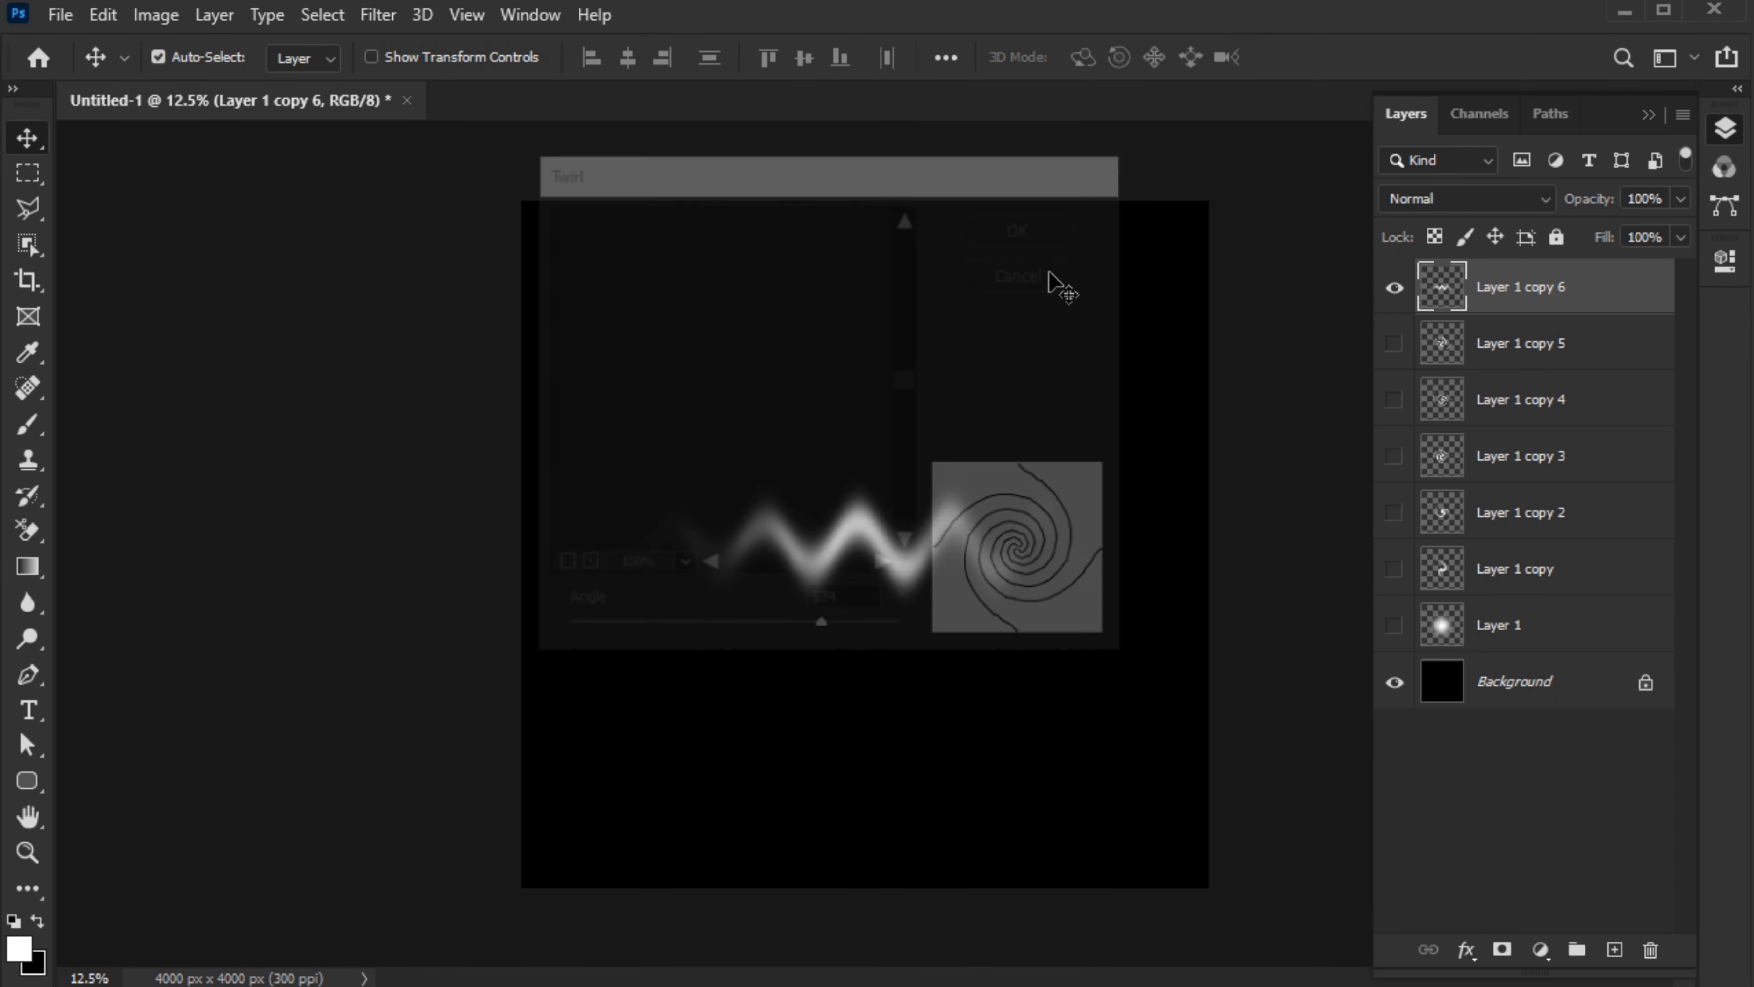
Apply a Twirl filter with a strong negative angle, beyond -656°, to the wavy glow on Layer 1 copy 6.
left_click(377, 15)
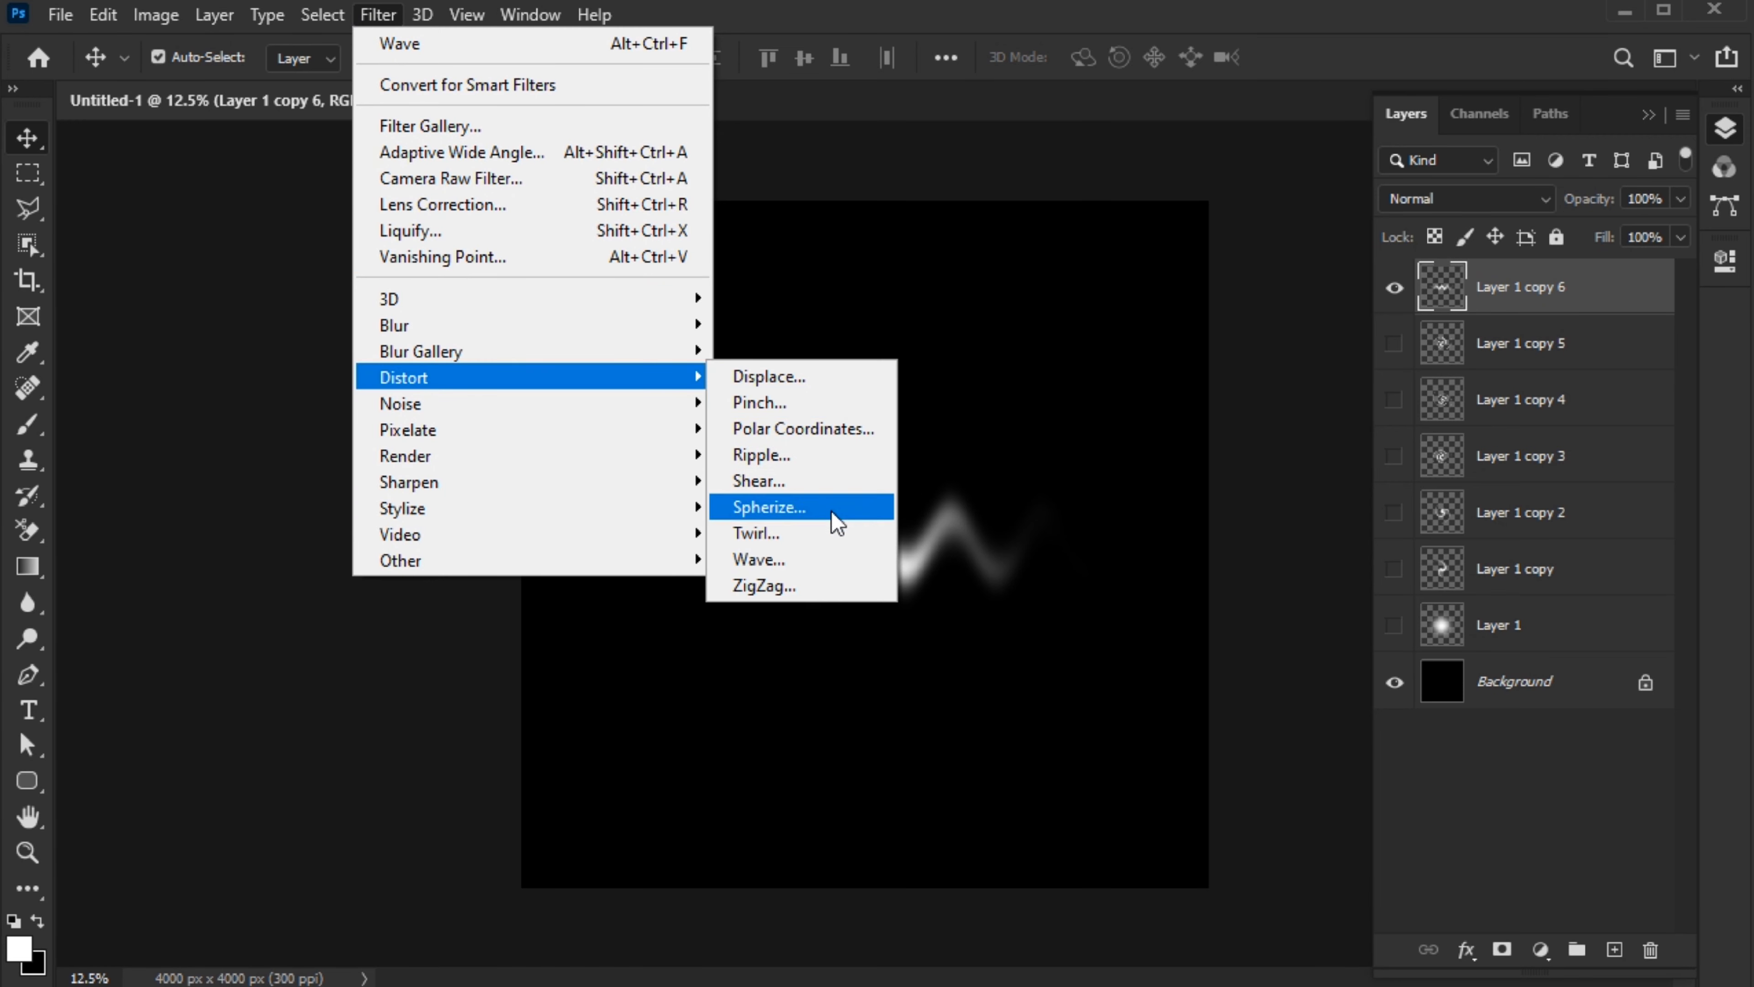
left_click(857, 532)
left_click(622, 629)
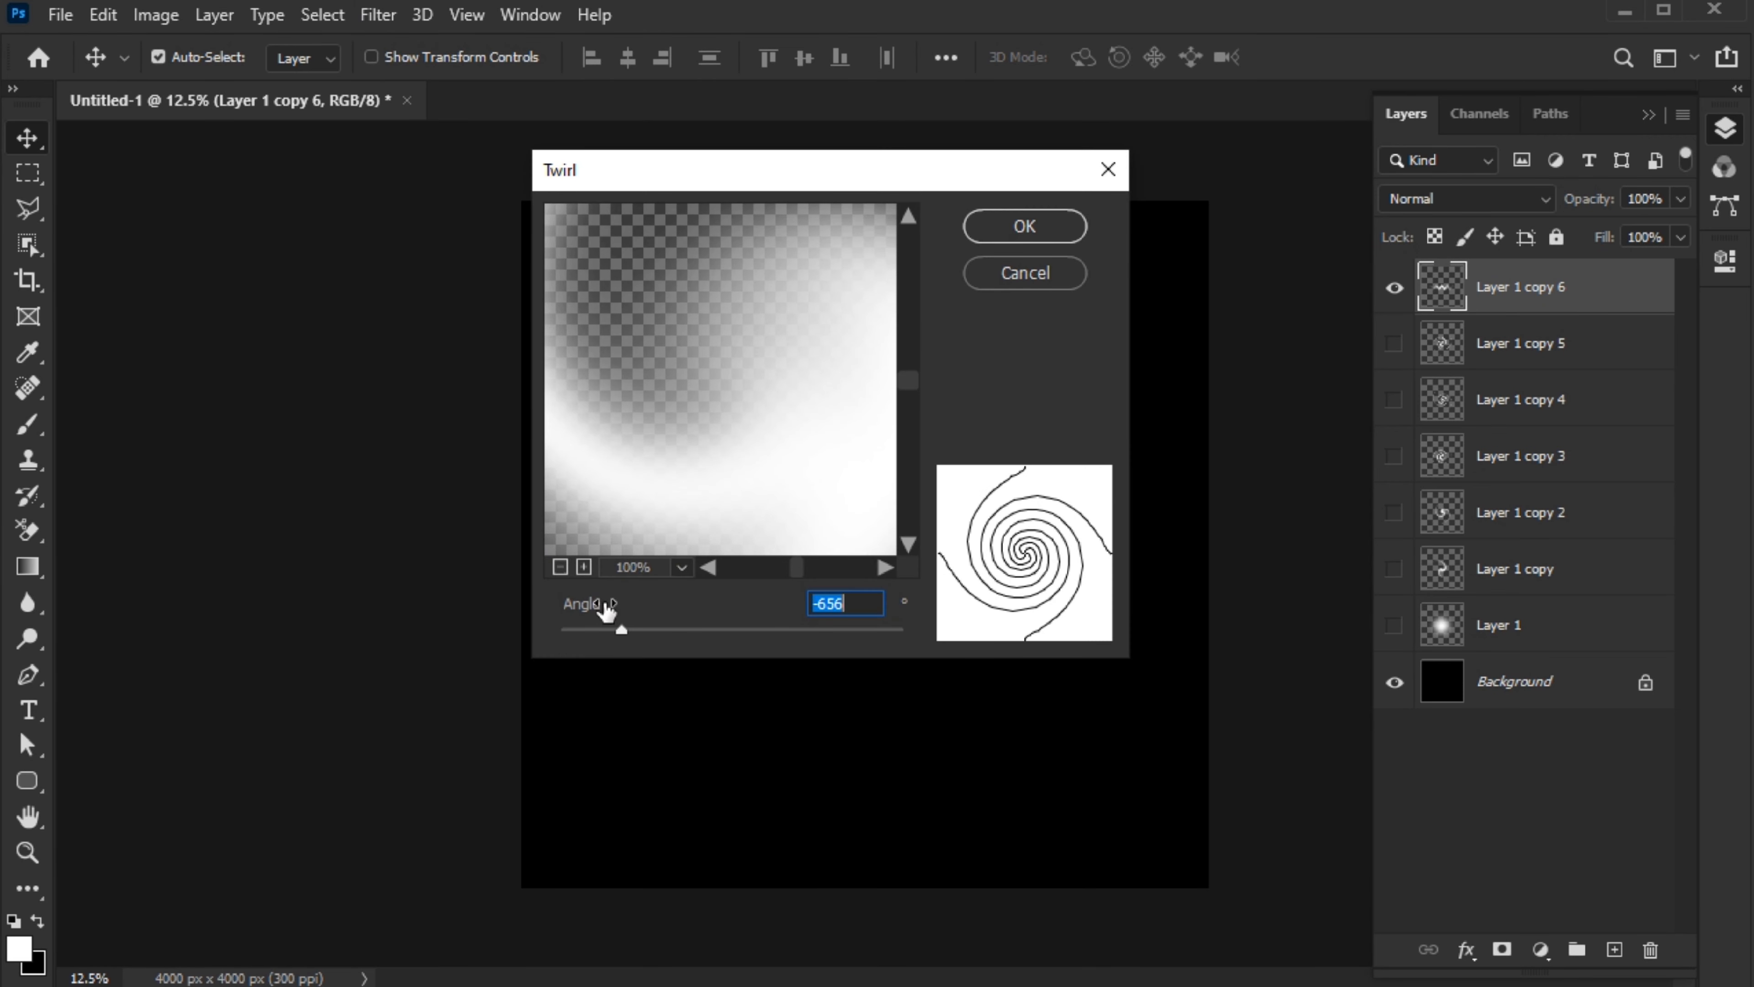
left_click(559, 568)
left_click(560, 568)
left_click_drag(623, 632, 594, 643)
left_click(1046, 238)
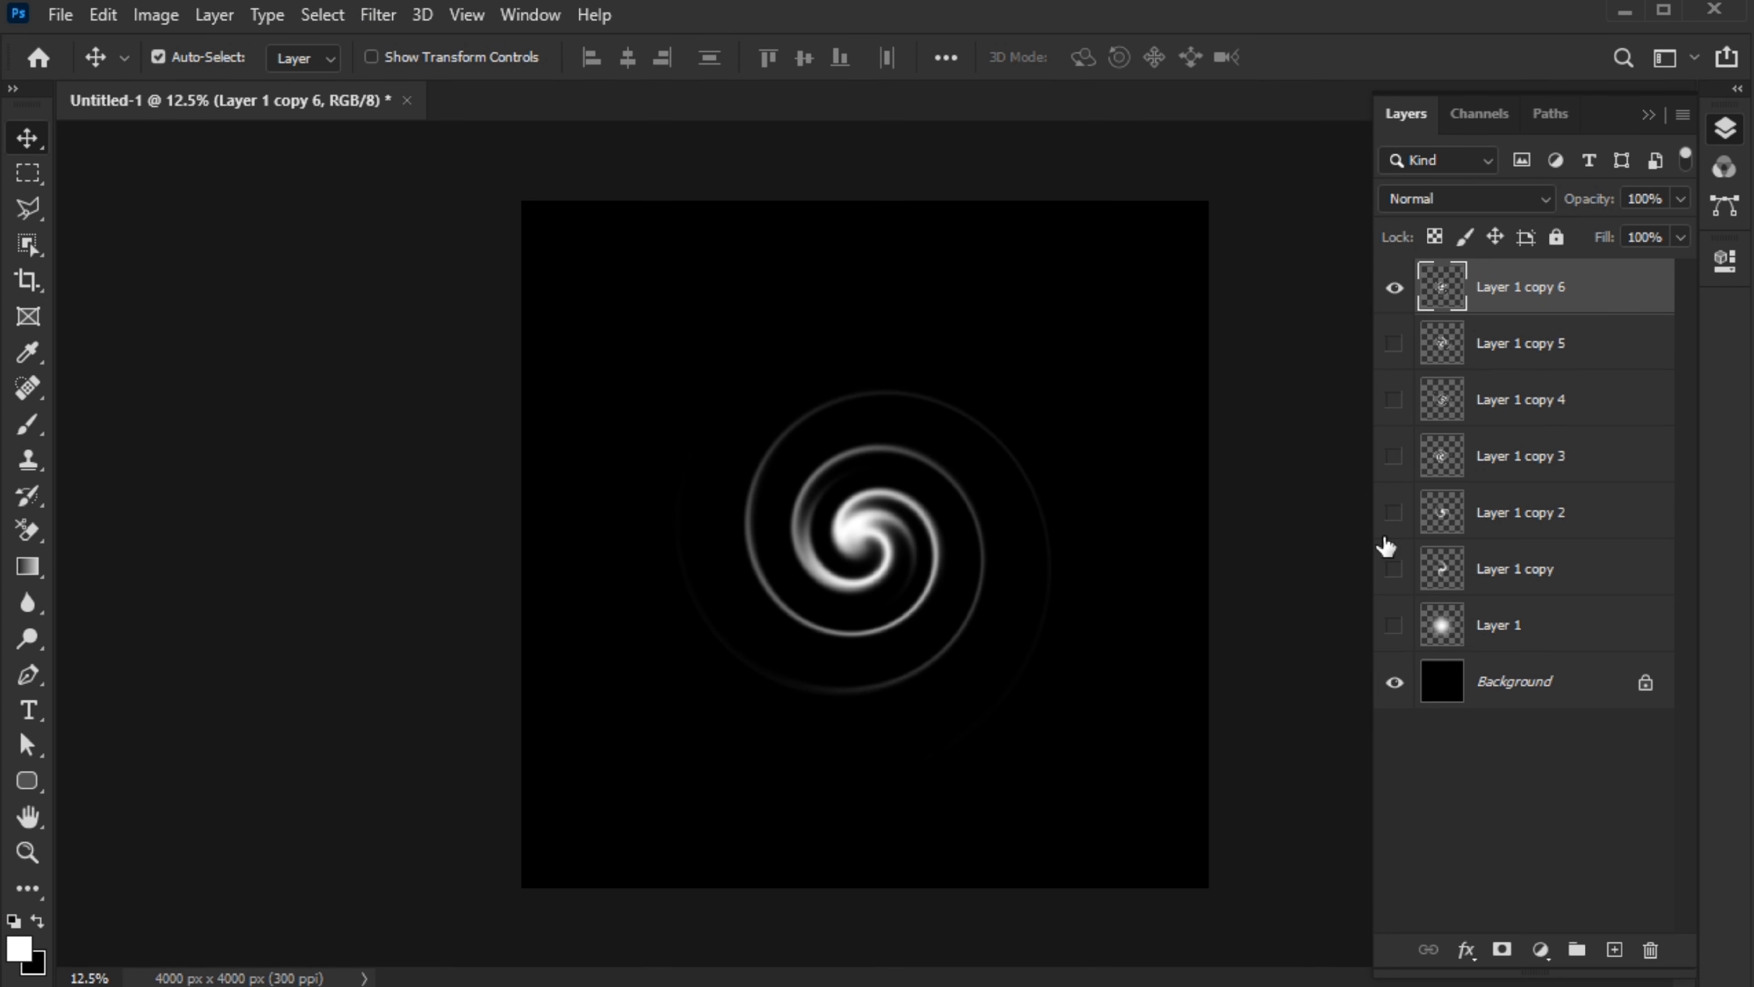
Make all the hidden glow layers visible and group the six layers from Layer 1 copy to Layer 1 copy 6.
left_click_drag(1394, 625, 1394, 344)
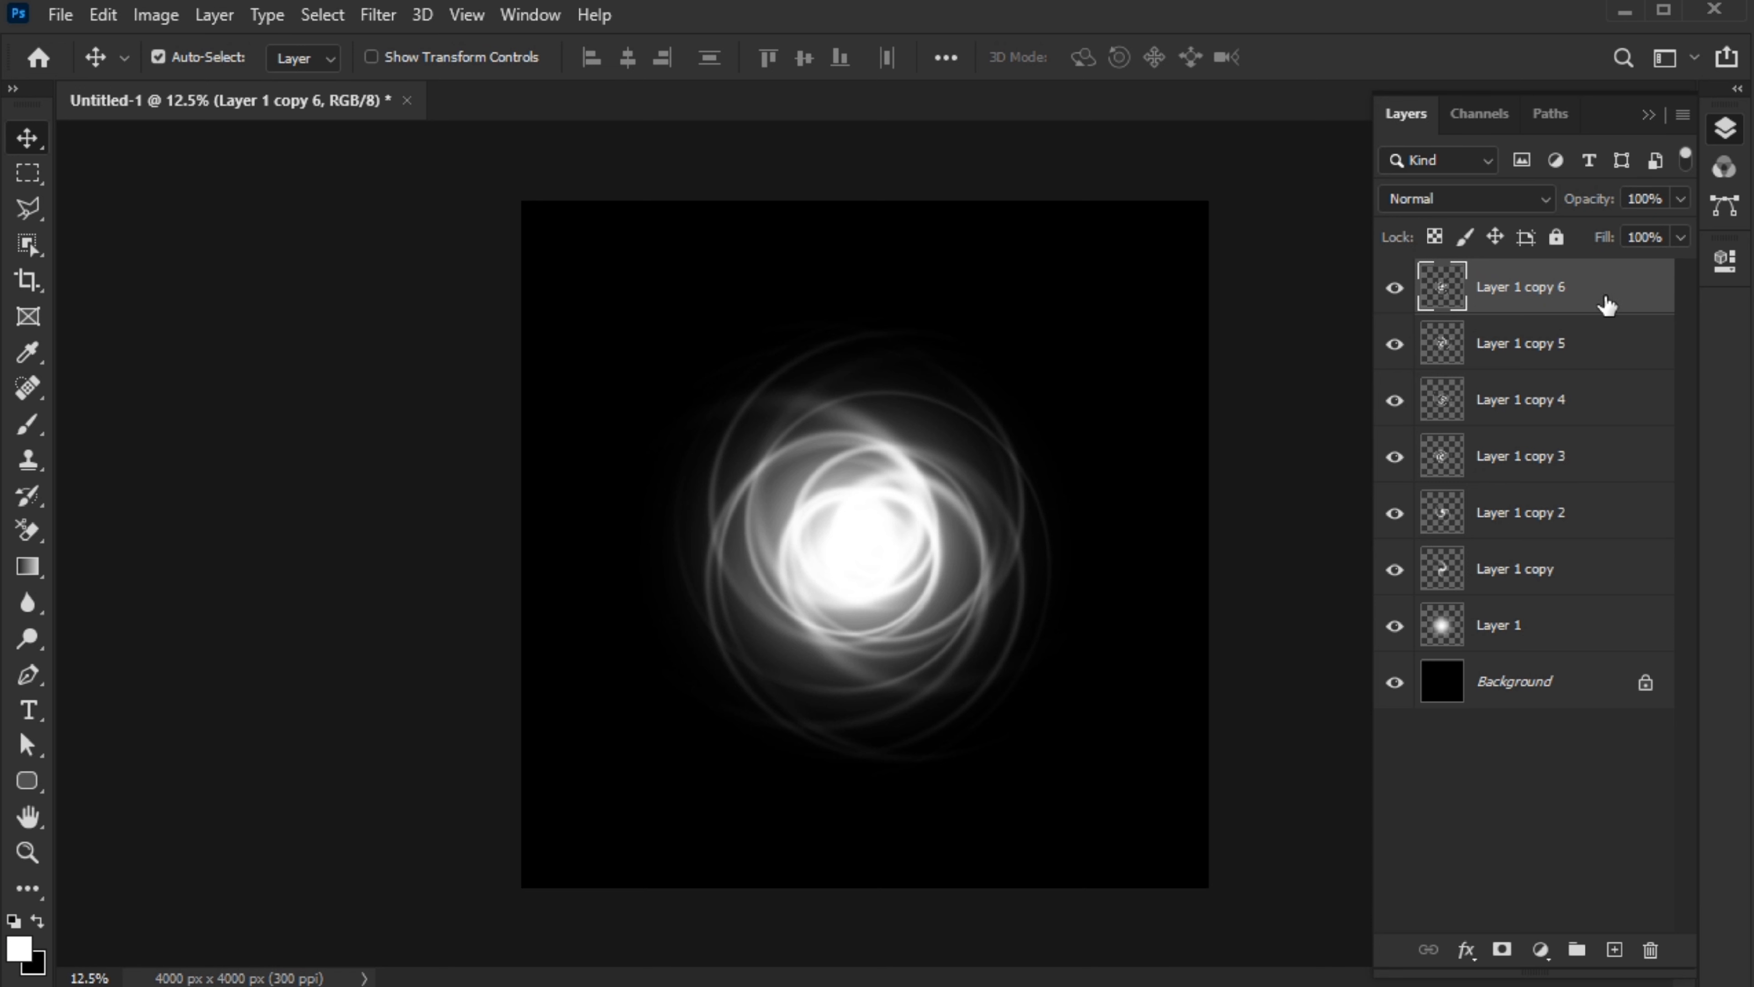
left_click(1612, 580, "shift")
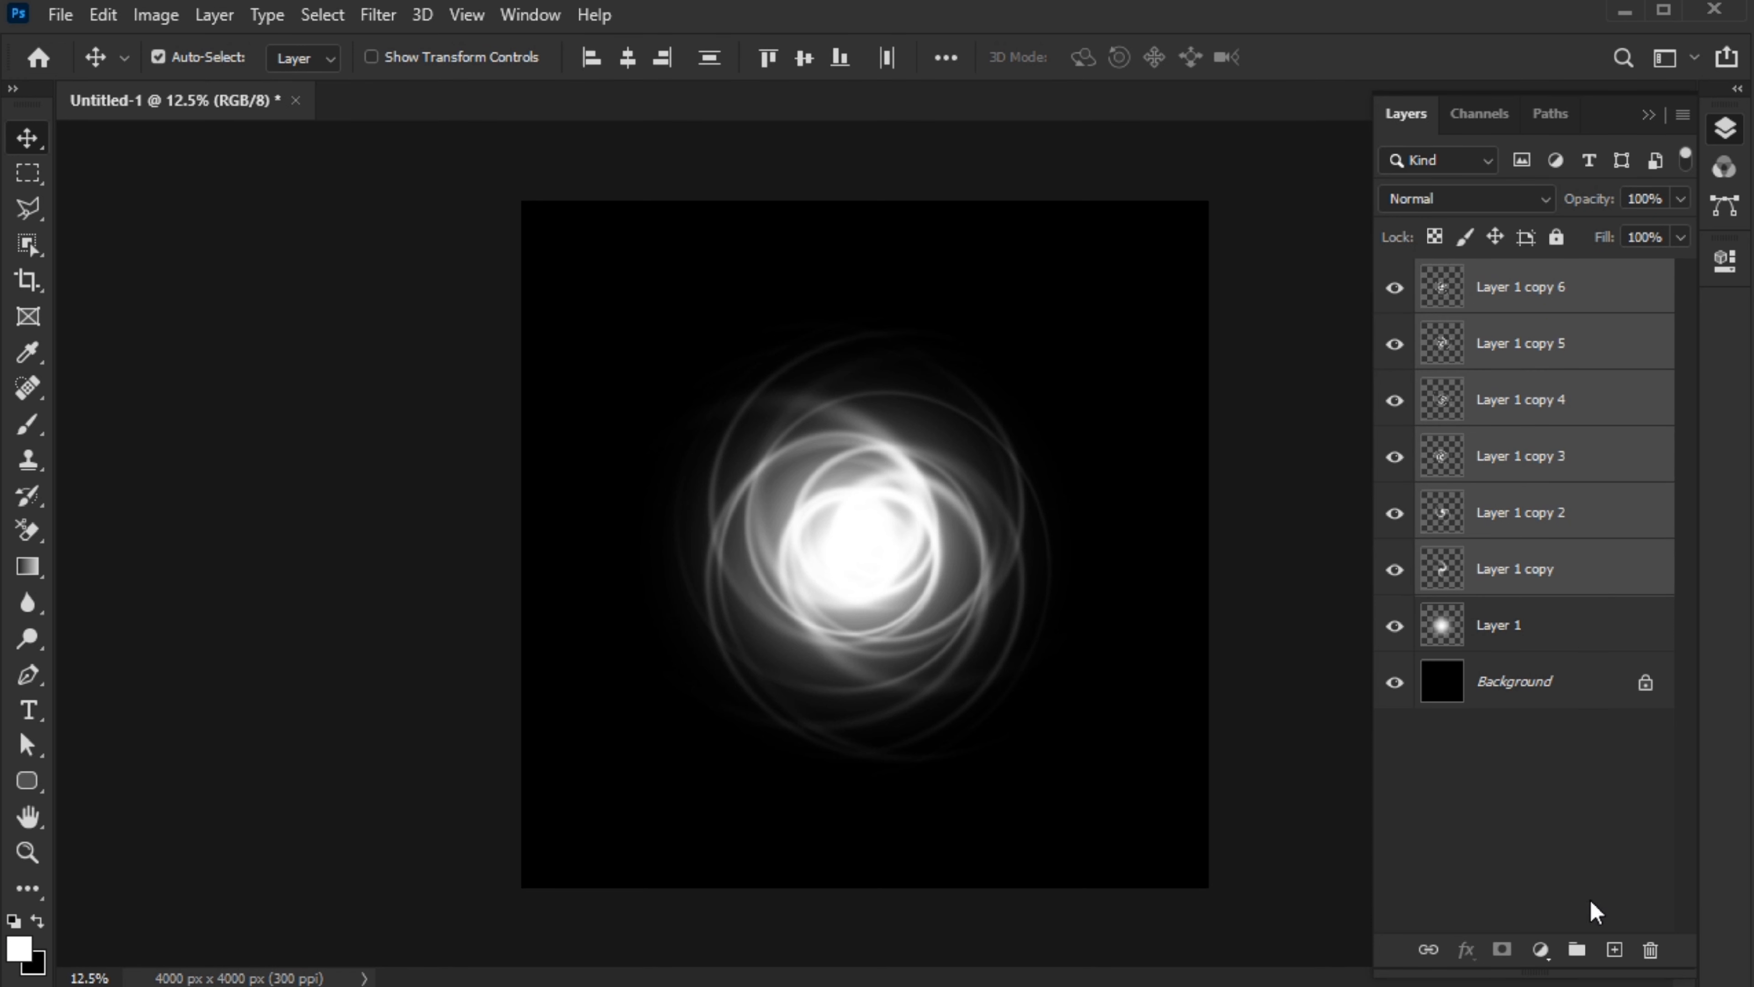
left_click(1581, 951)
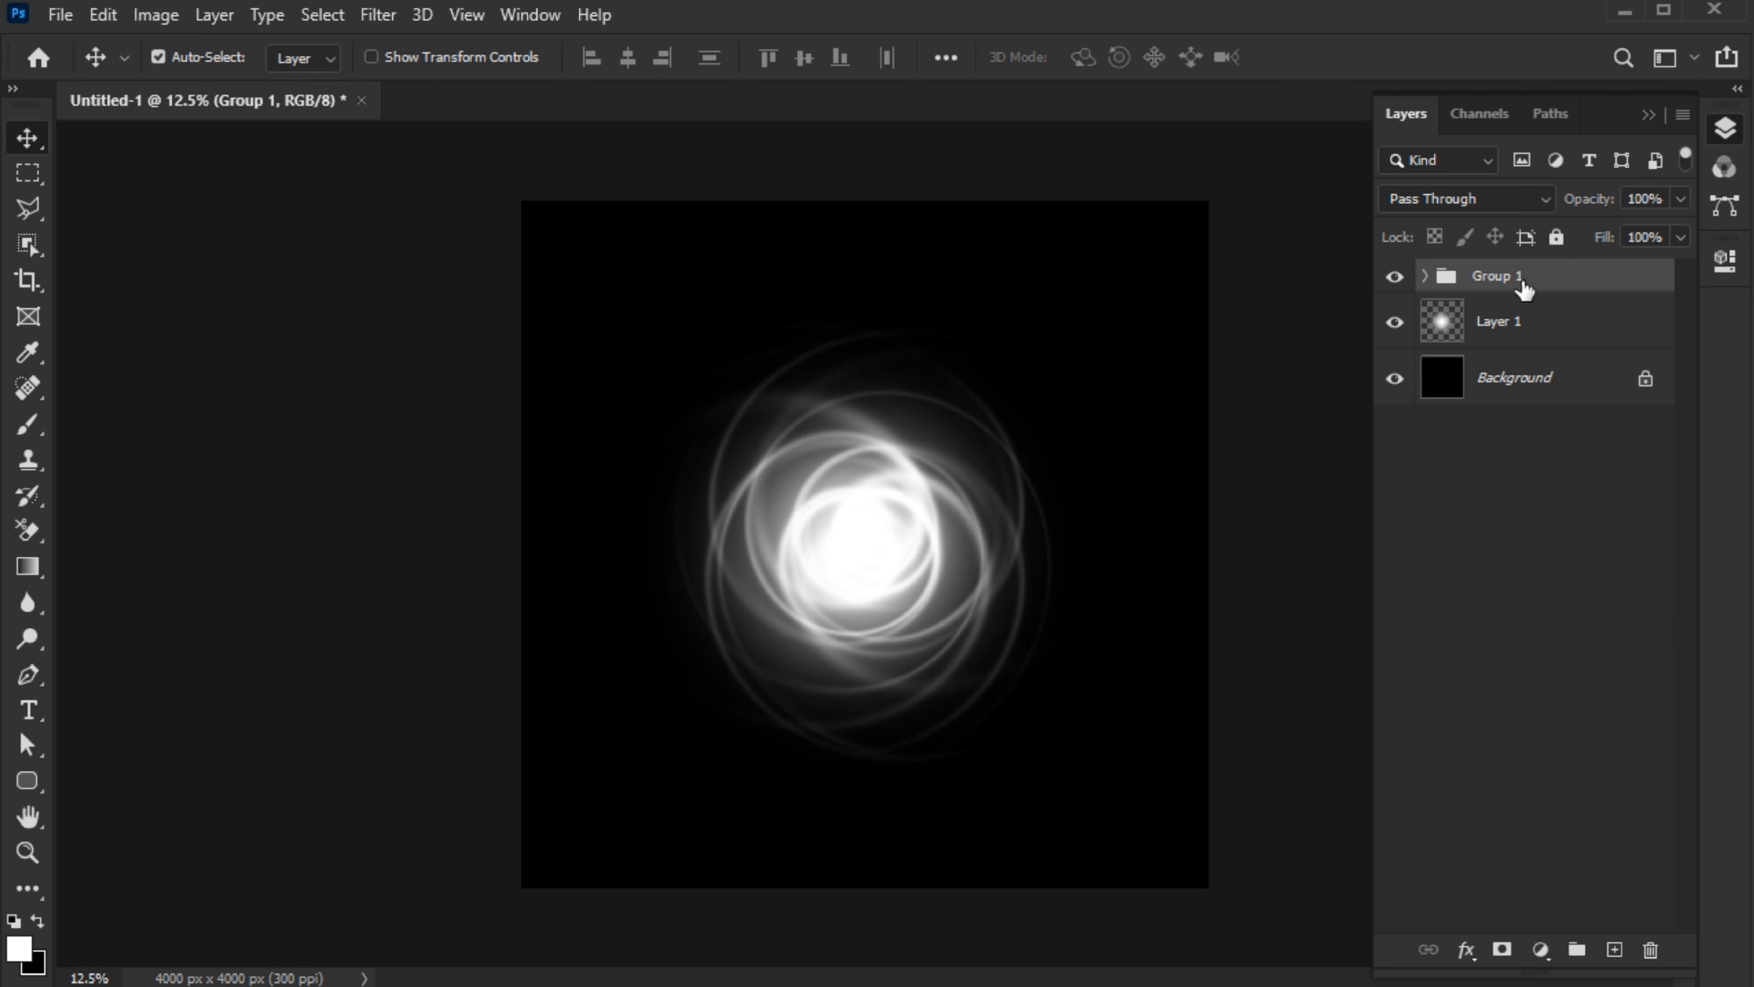
Duplicate Group 1 as Group 1 copy and rotate the duplicate by 45°.
right_click(1525, 290)
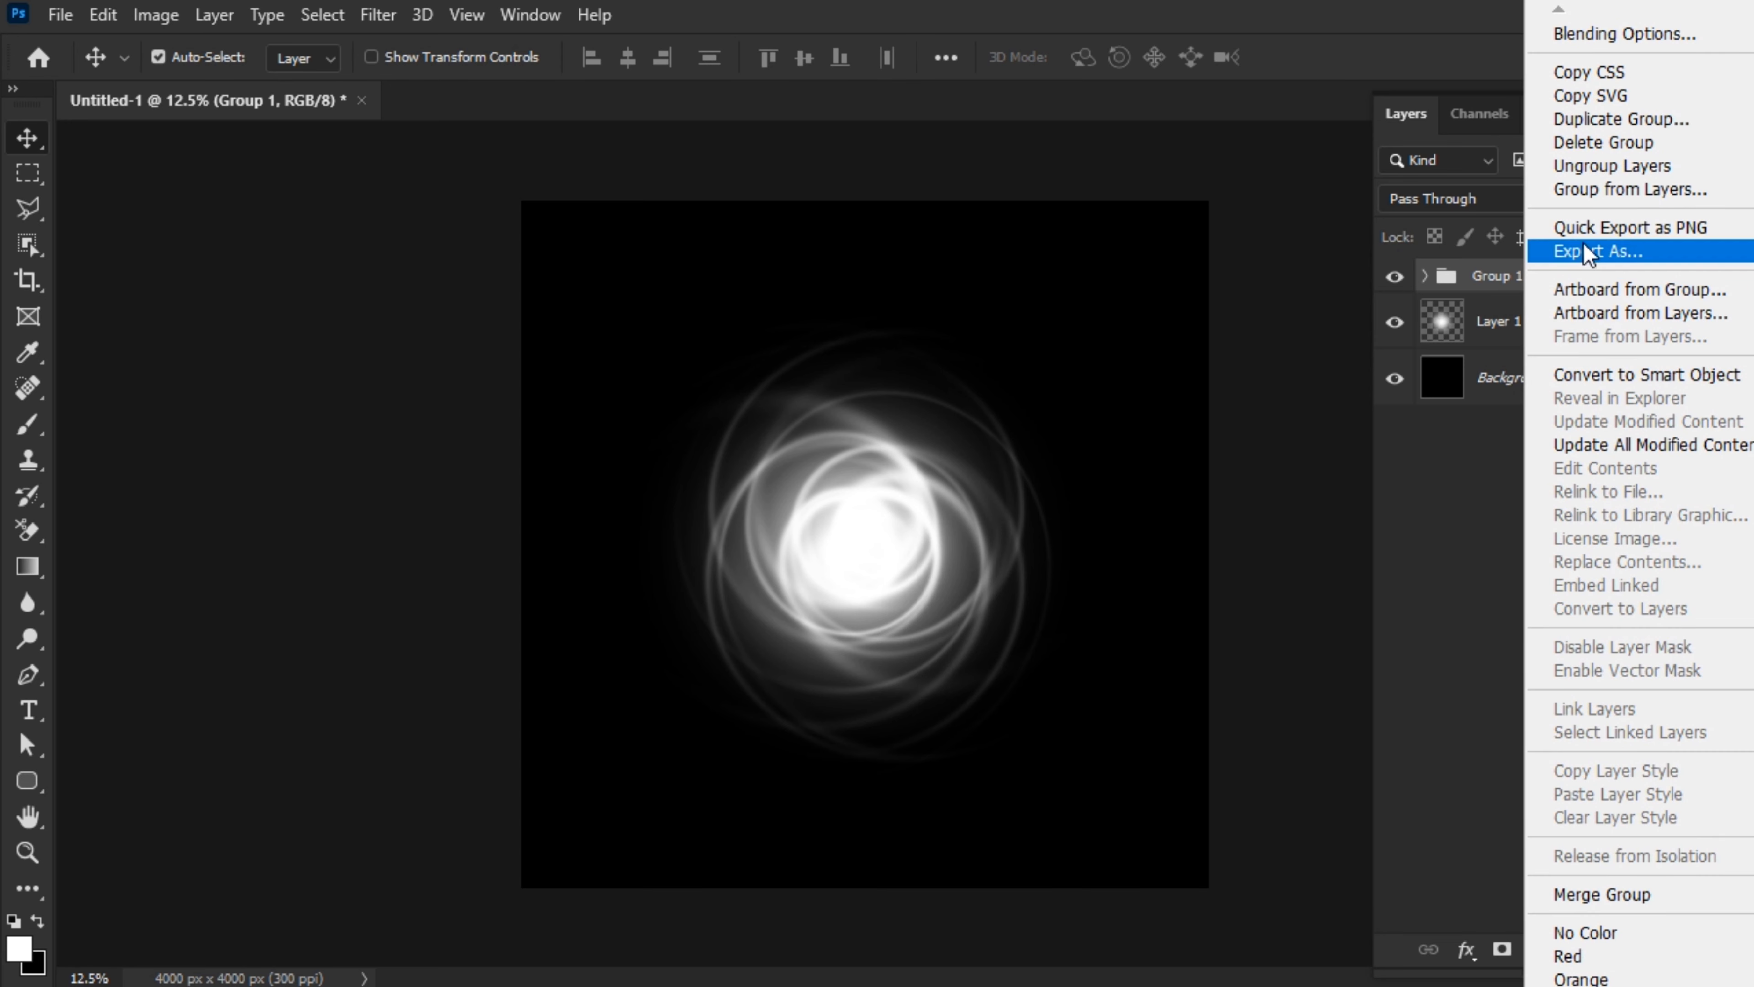
left_click(1620, 118)
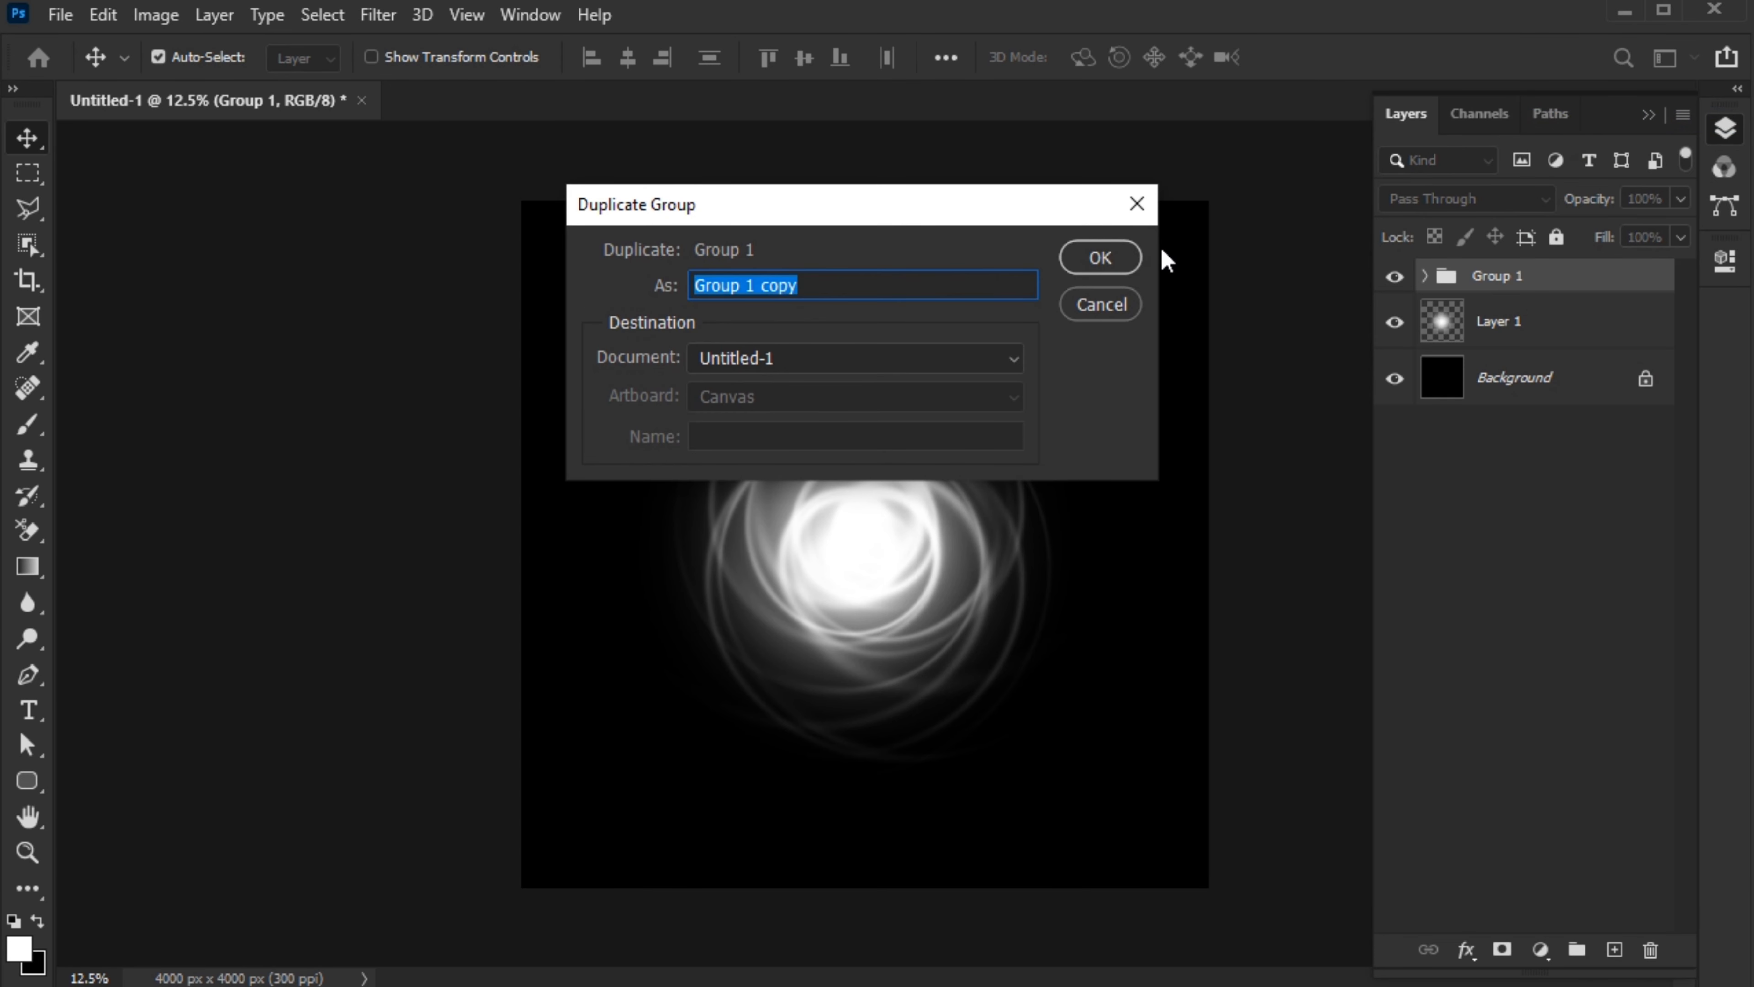
left_click(1100, 258)
key("ctrl+t")
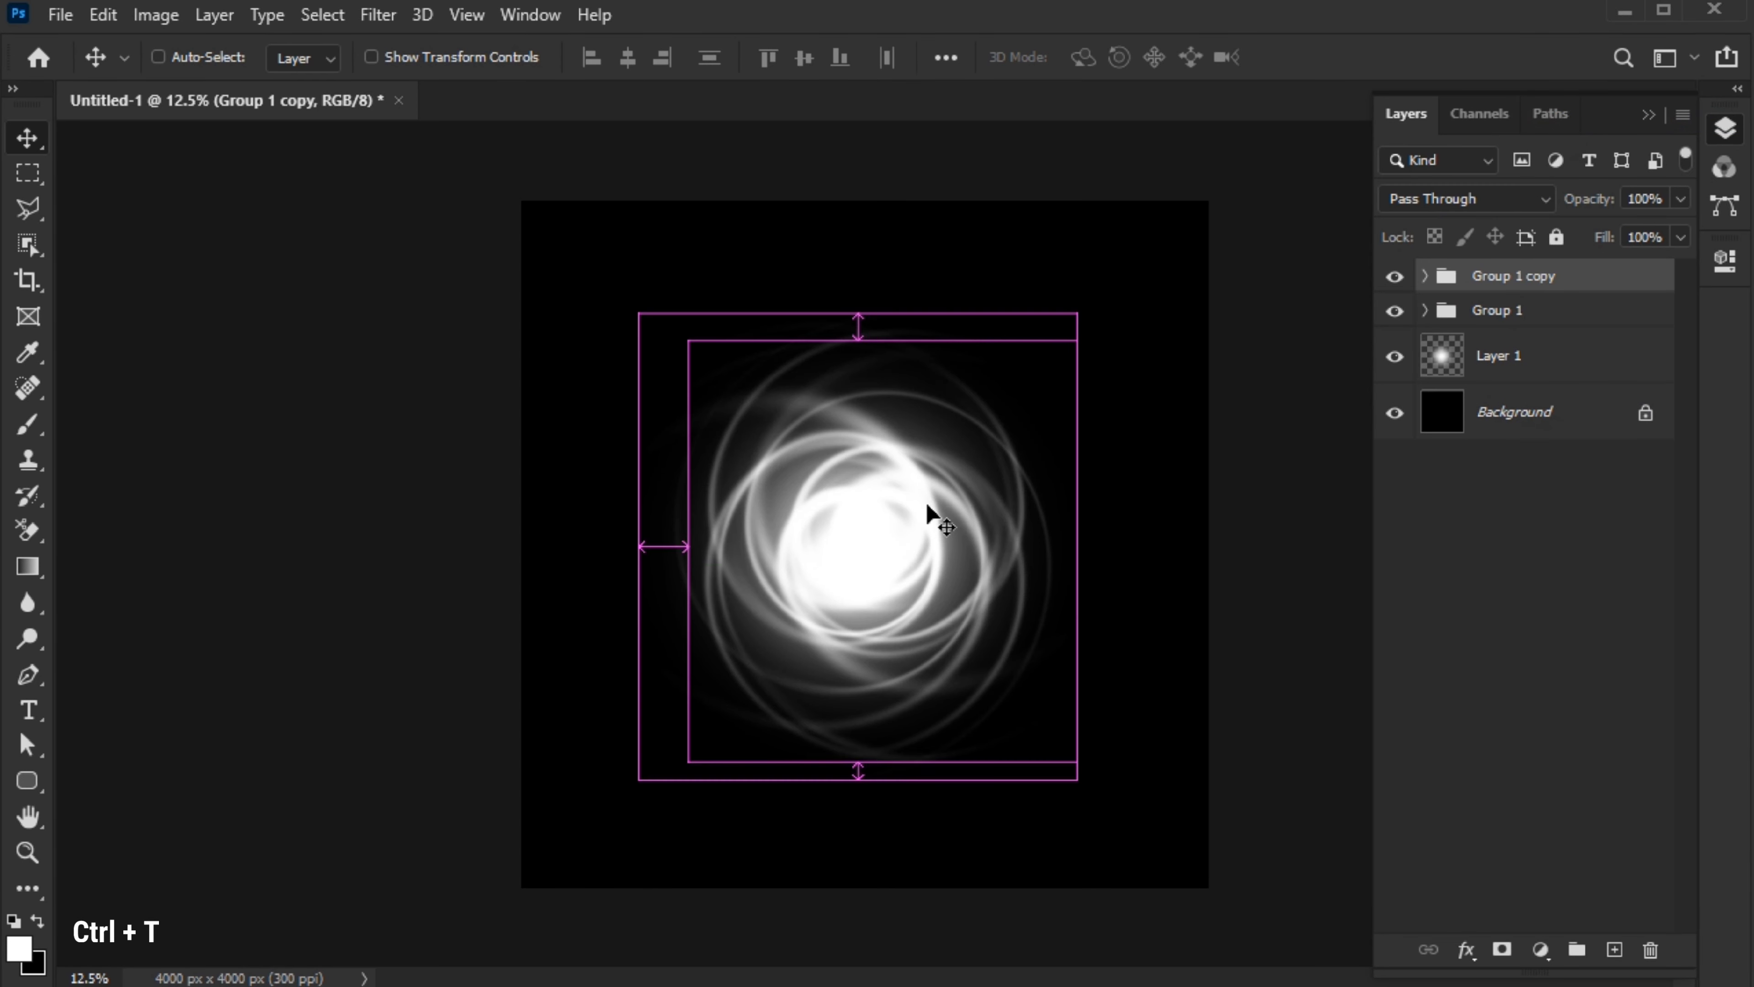
left_click_drag(1100, 807, 824, 841)
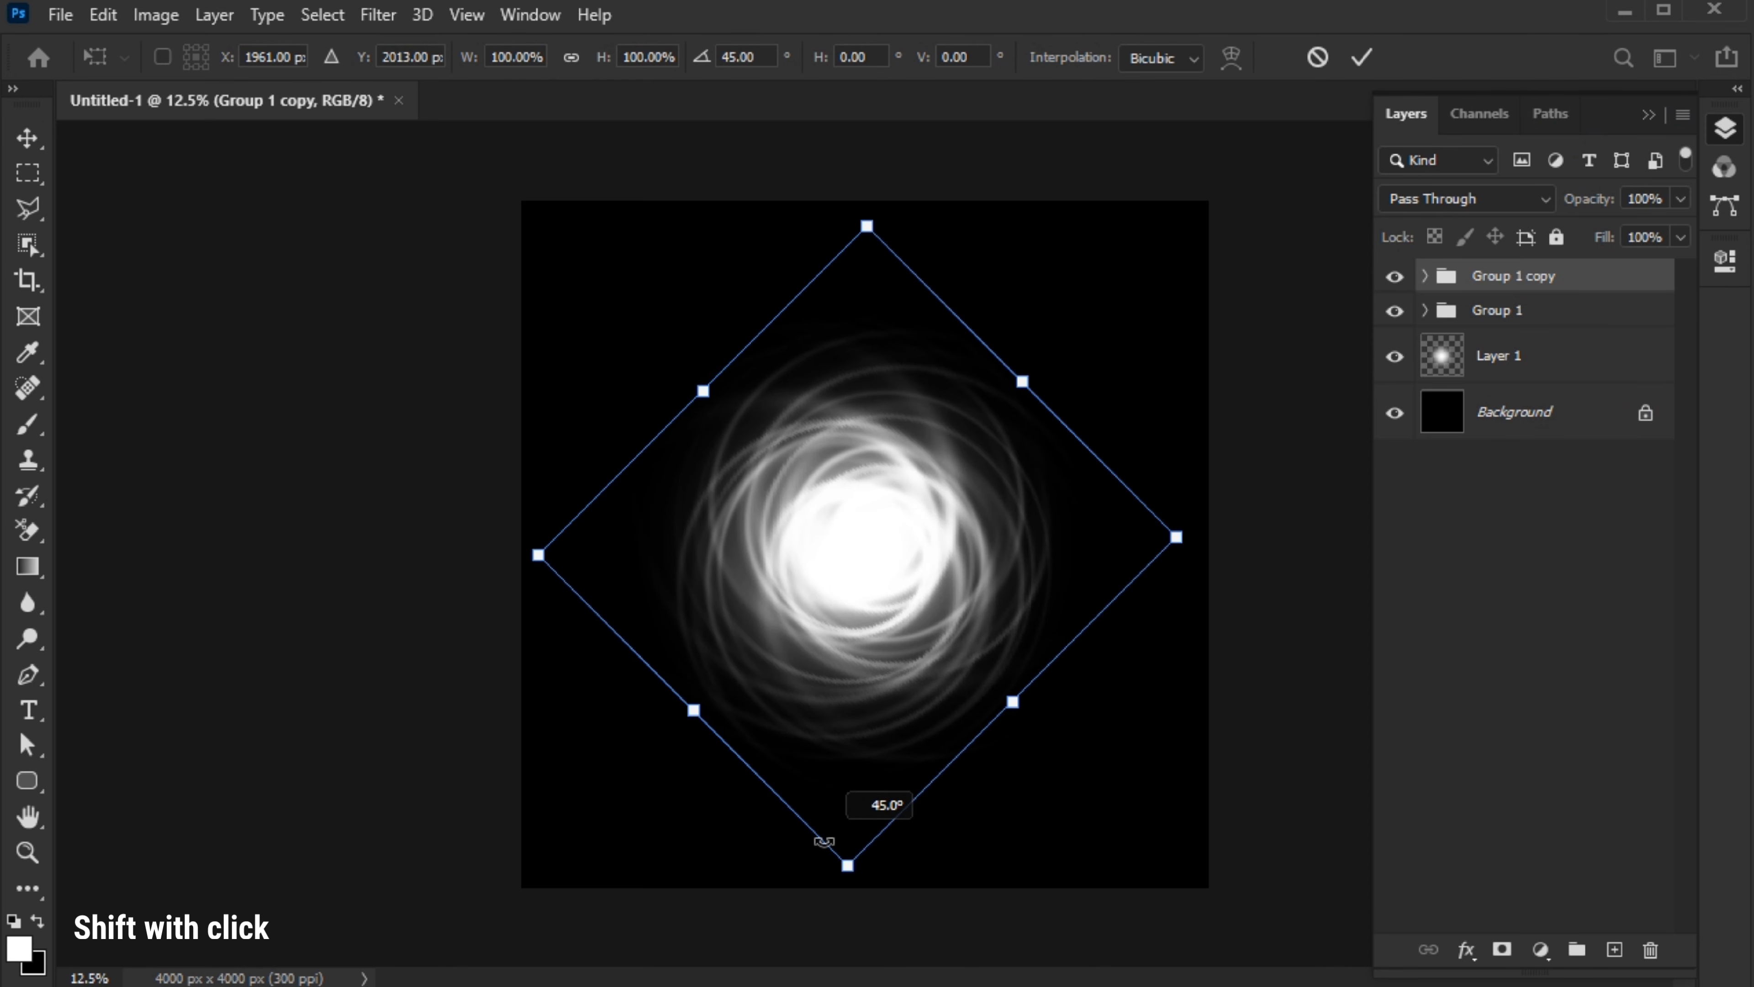
left_click(1361, 57)
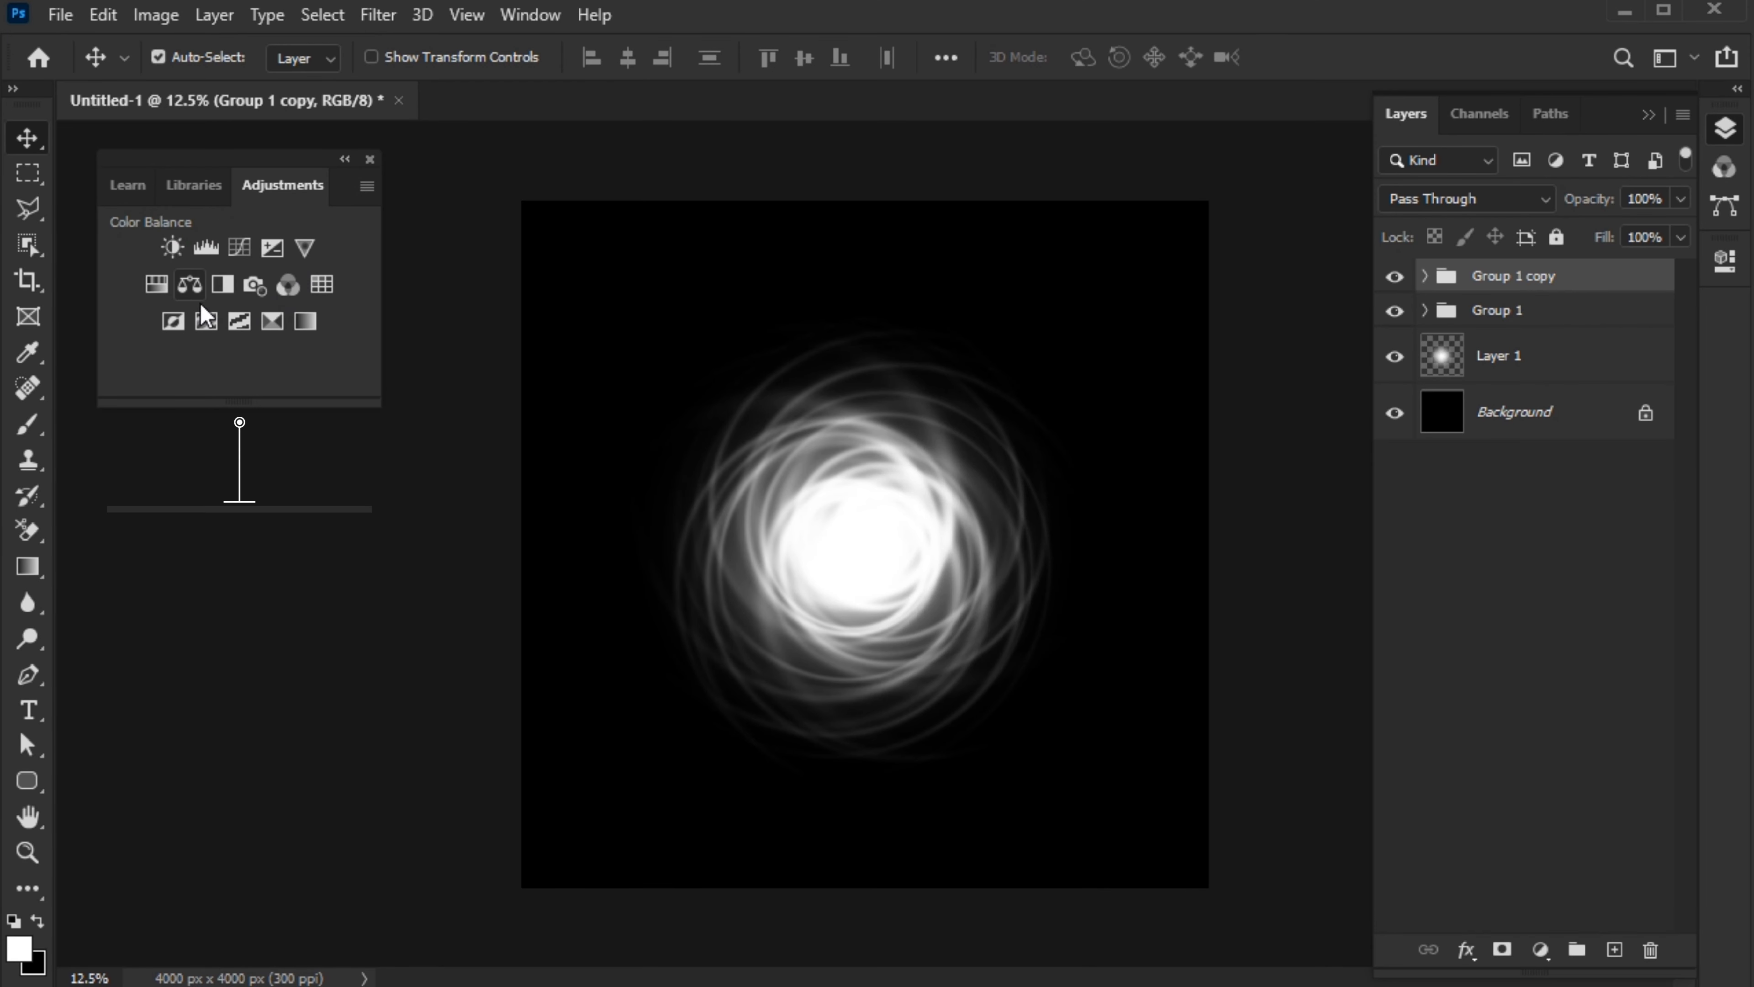
Add a Hue/Saturation adjustment layer over the swirl with Colorize enabled, hue 200, saturation 82 and lightness -2.
left_click(156, 285)
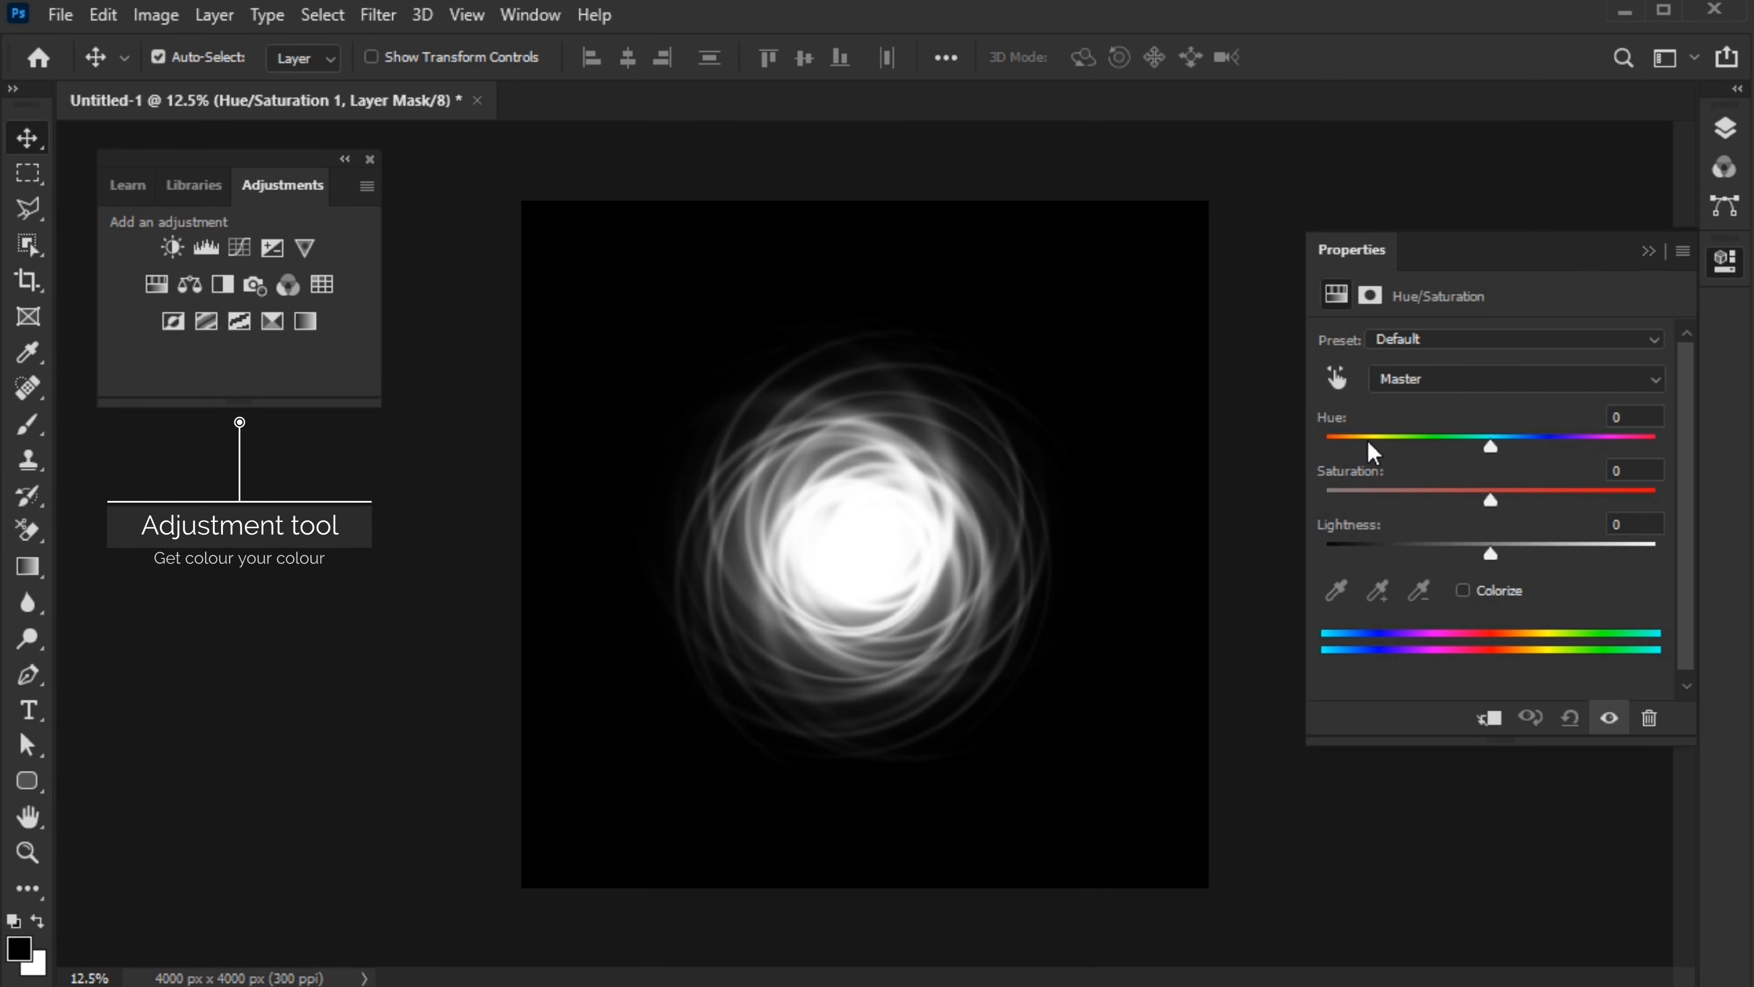
left_click(1462, 590)
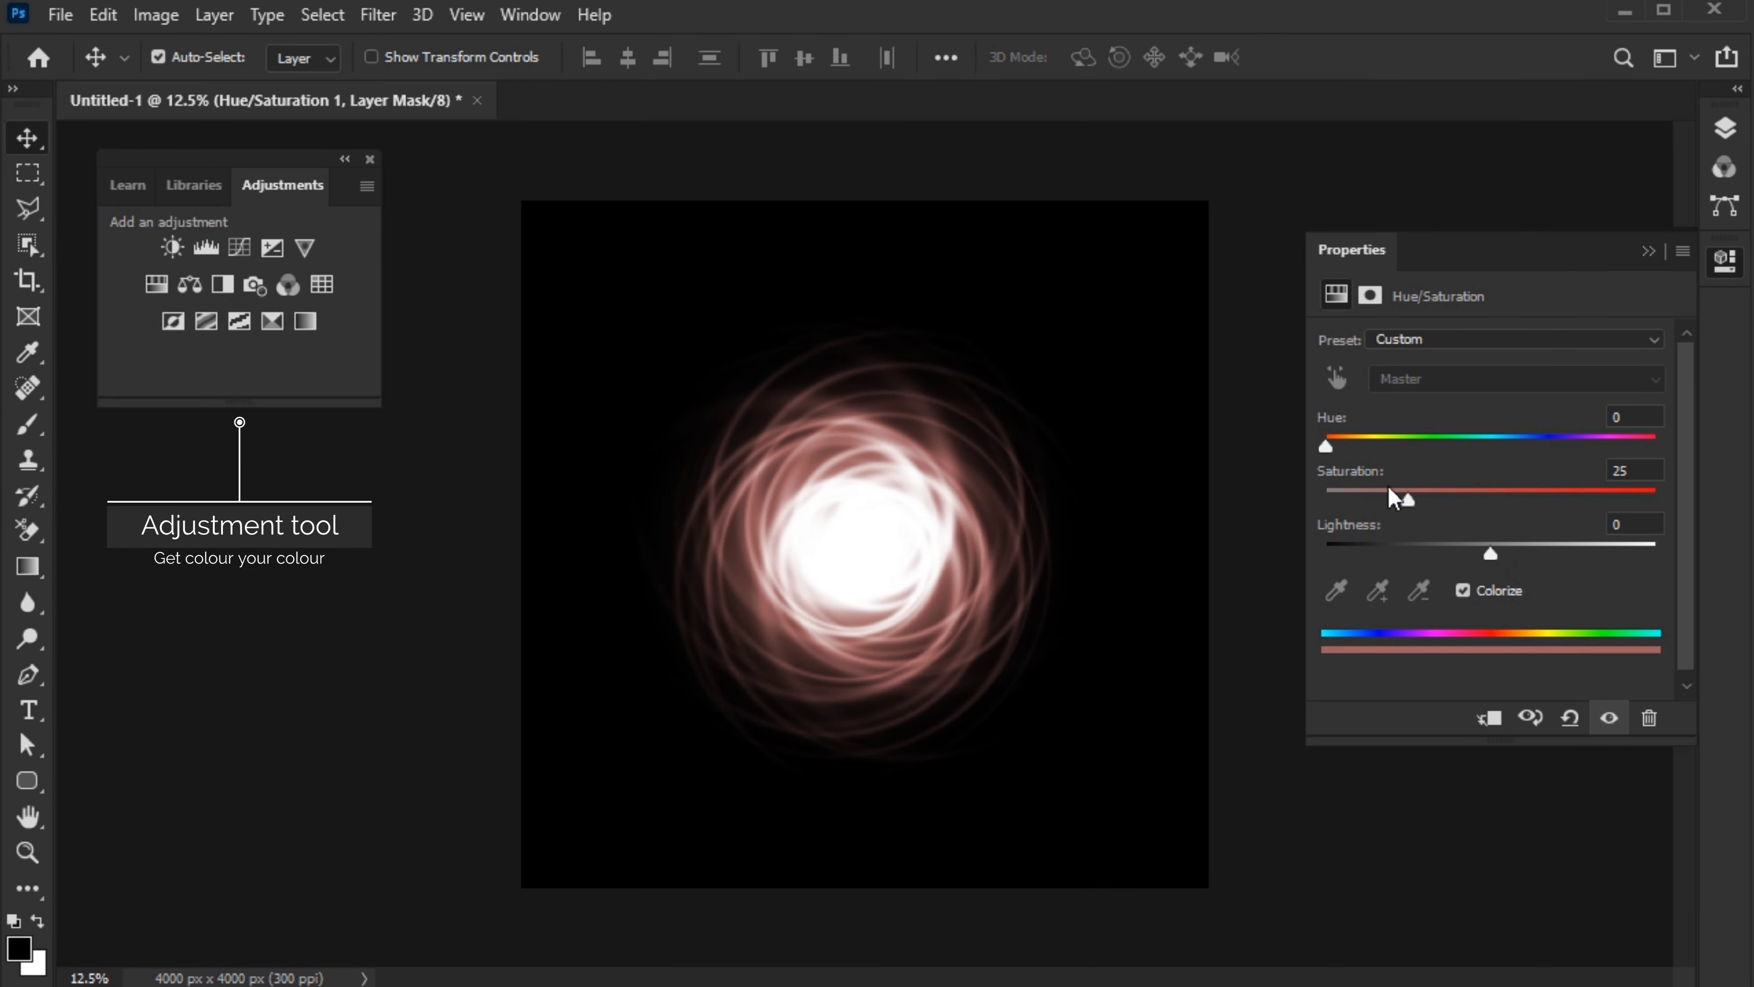
left_click_drag(1407, 501, 1618, 499)
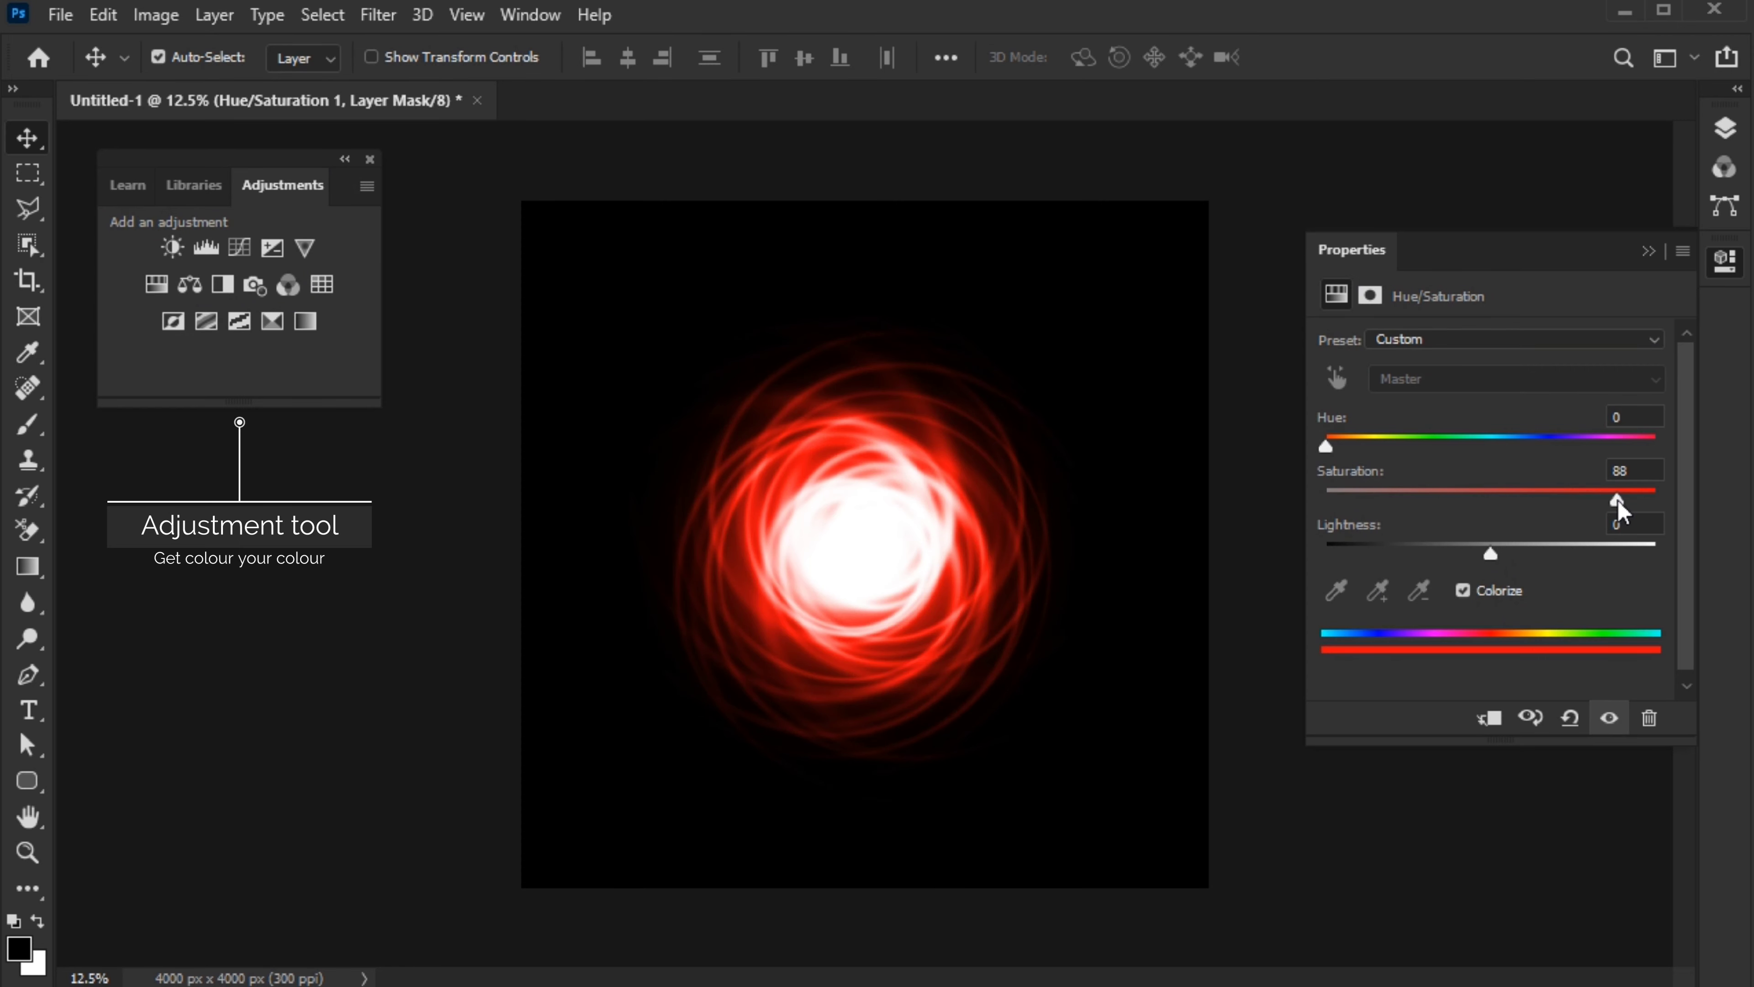
mouse_move(1502, 555)
left_mouse_down()
mouse_move(1519, 556)
mouse_move(1489, 561)
left_mouse_up()
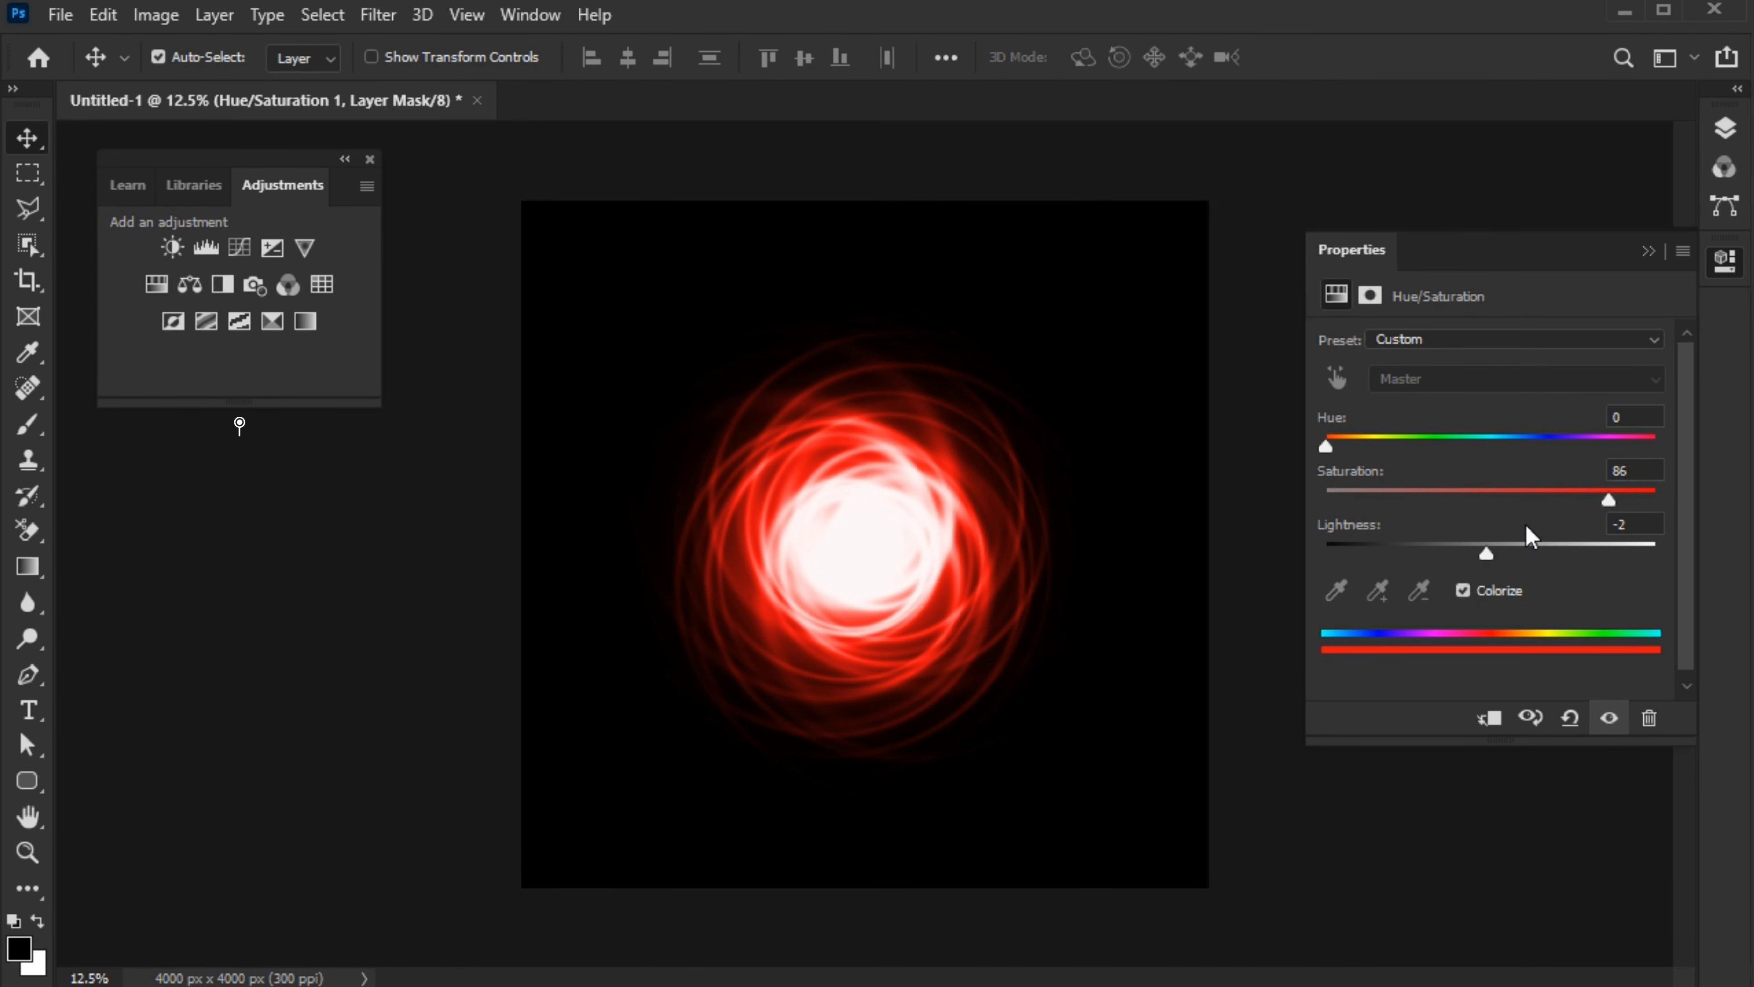
left_click_drag(1330, 446, 1510, 460)
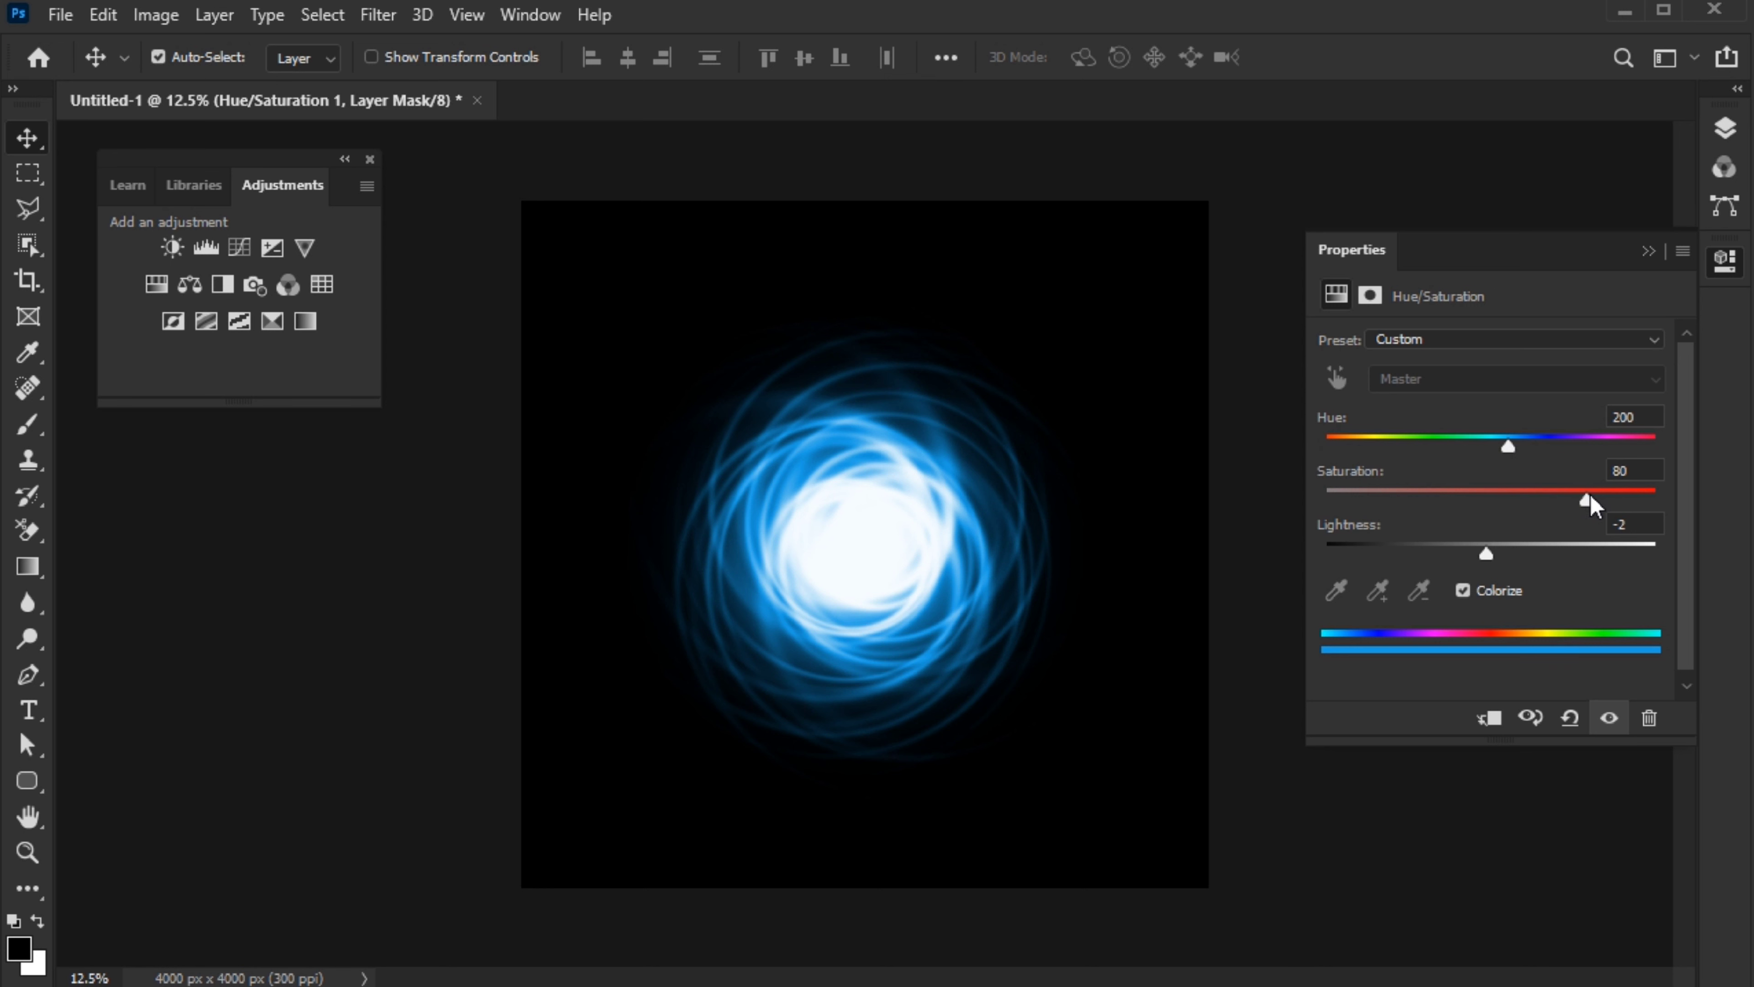
mouse_move(1493, 552)
left_mouse_down()
mouse_move(1473, 550)
mouse_move(1489, 548)
left_mouse_up()
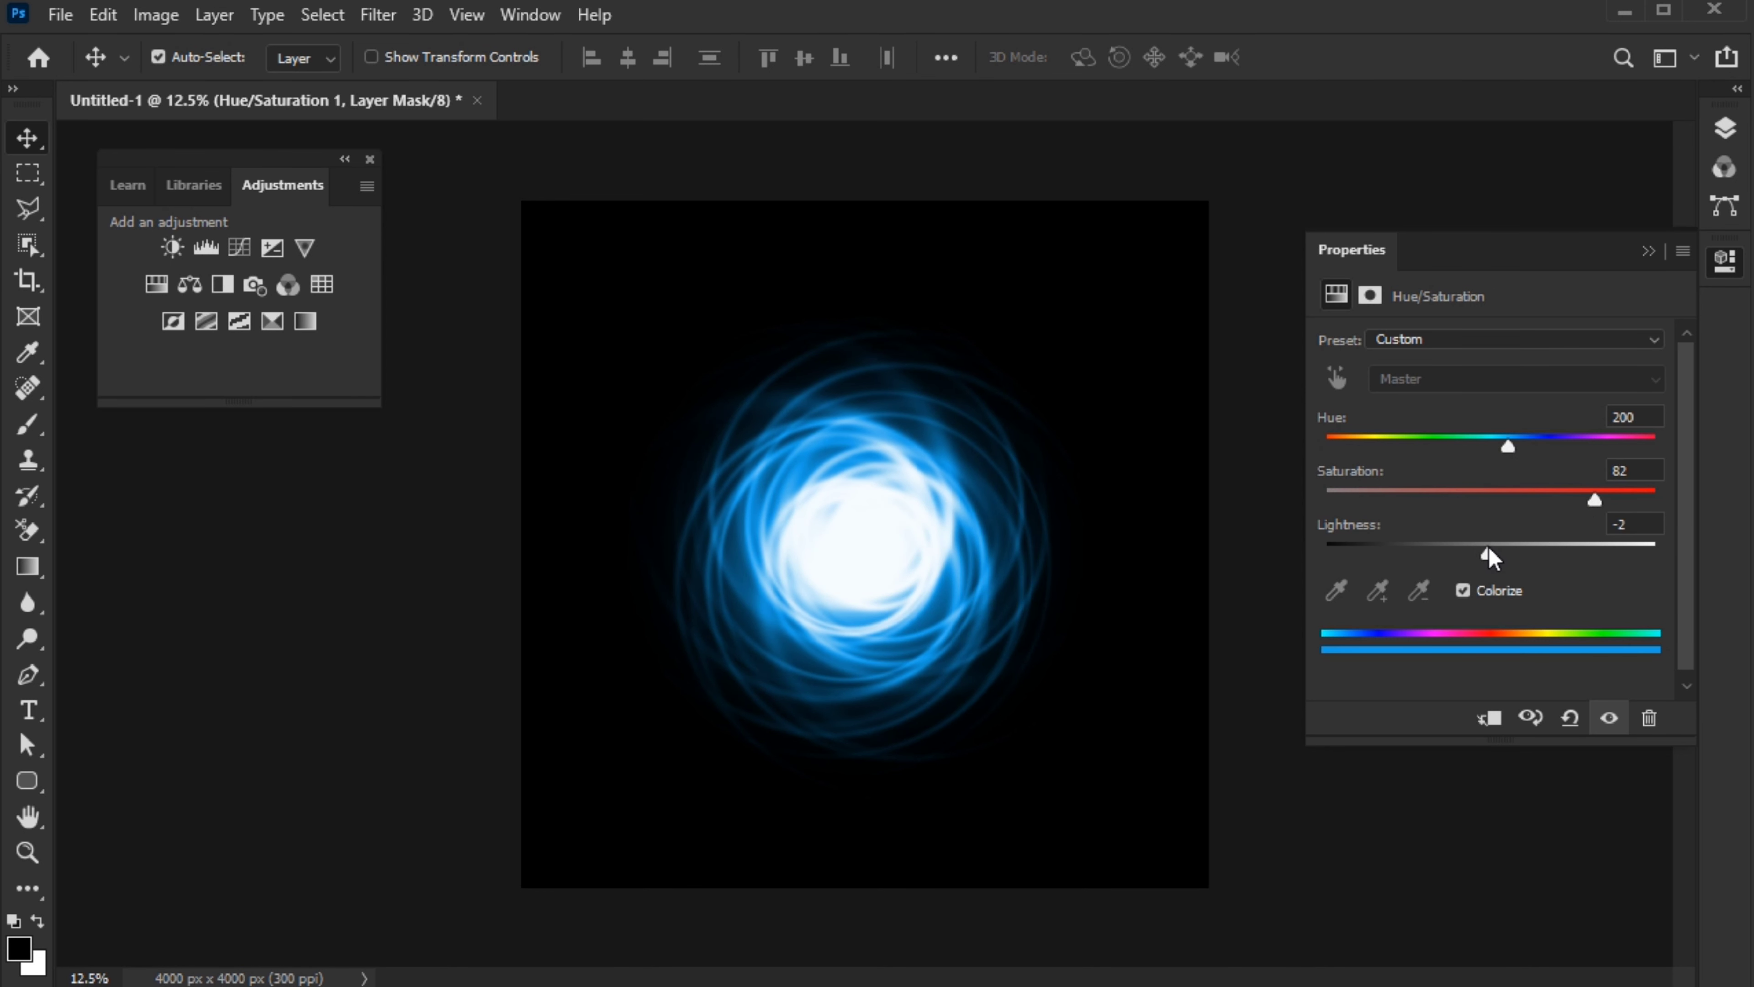
left_click(1648, 252)
scroll(960, 636, "up", 3)
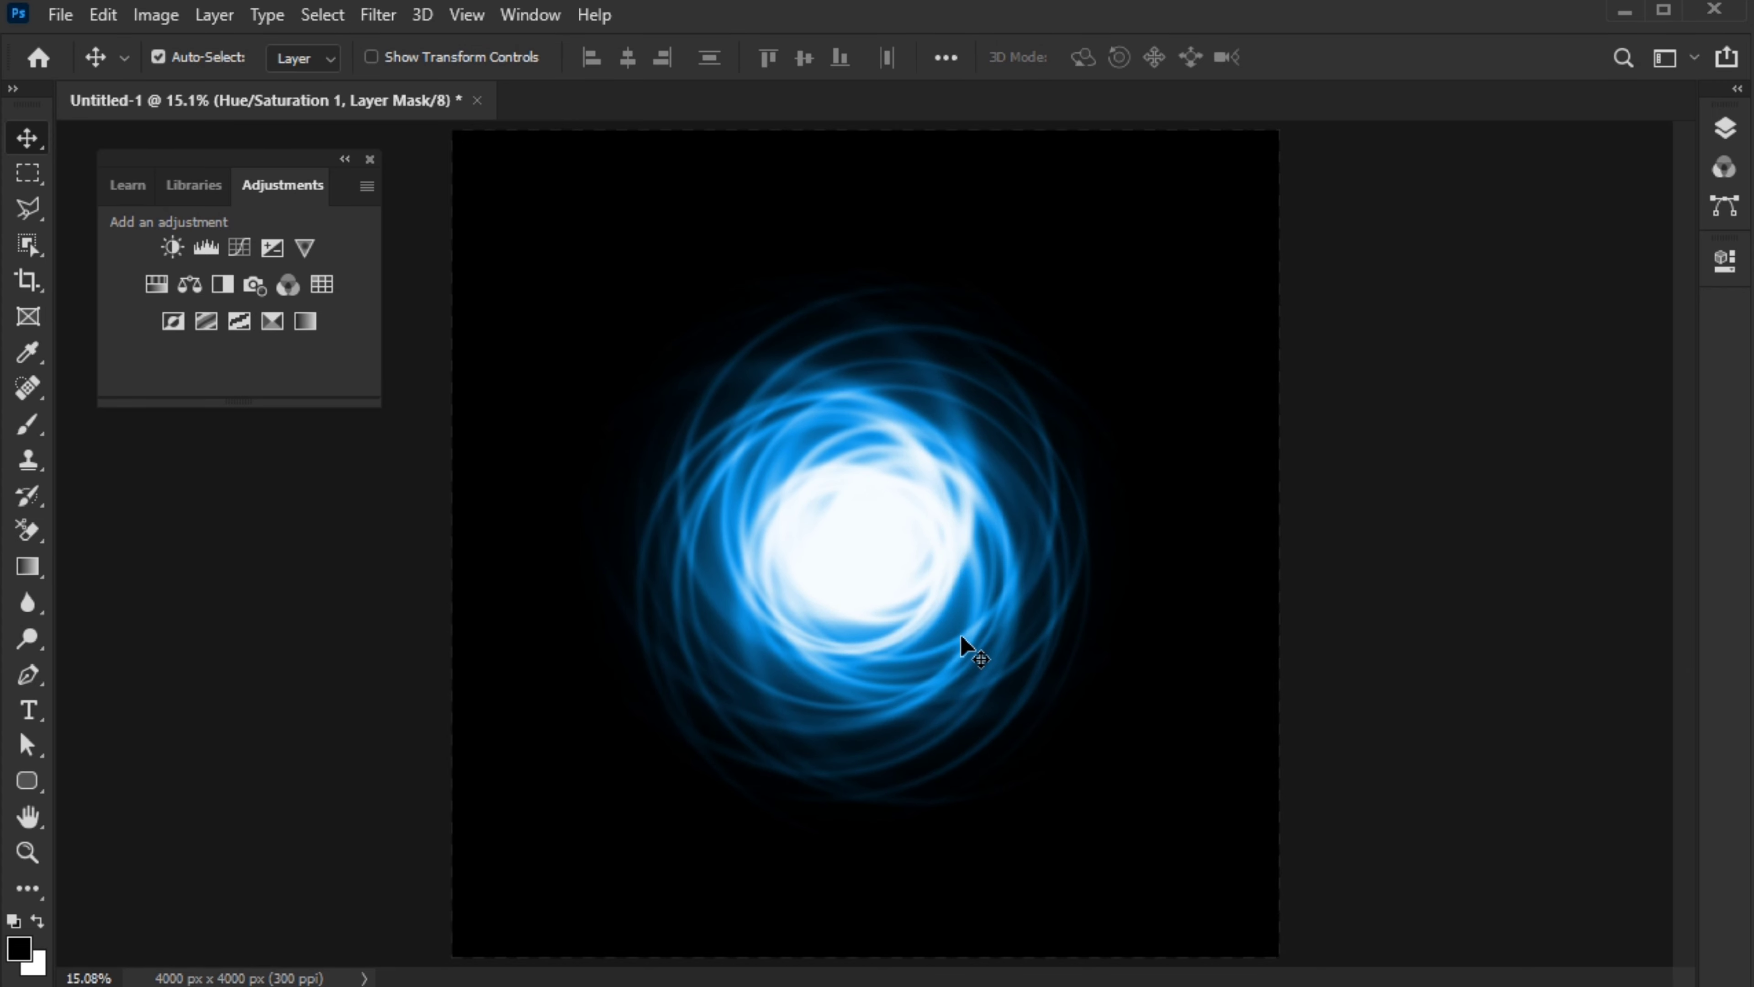
scroll(580, 648, "down", 3)
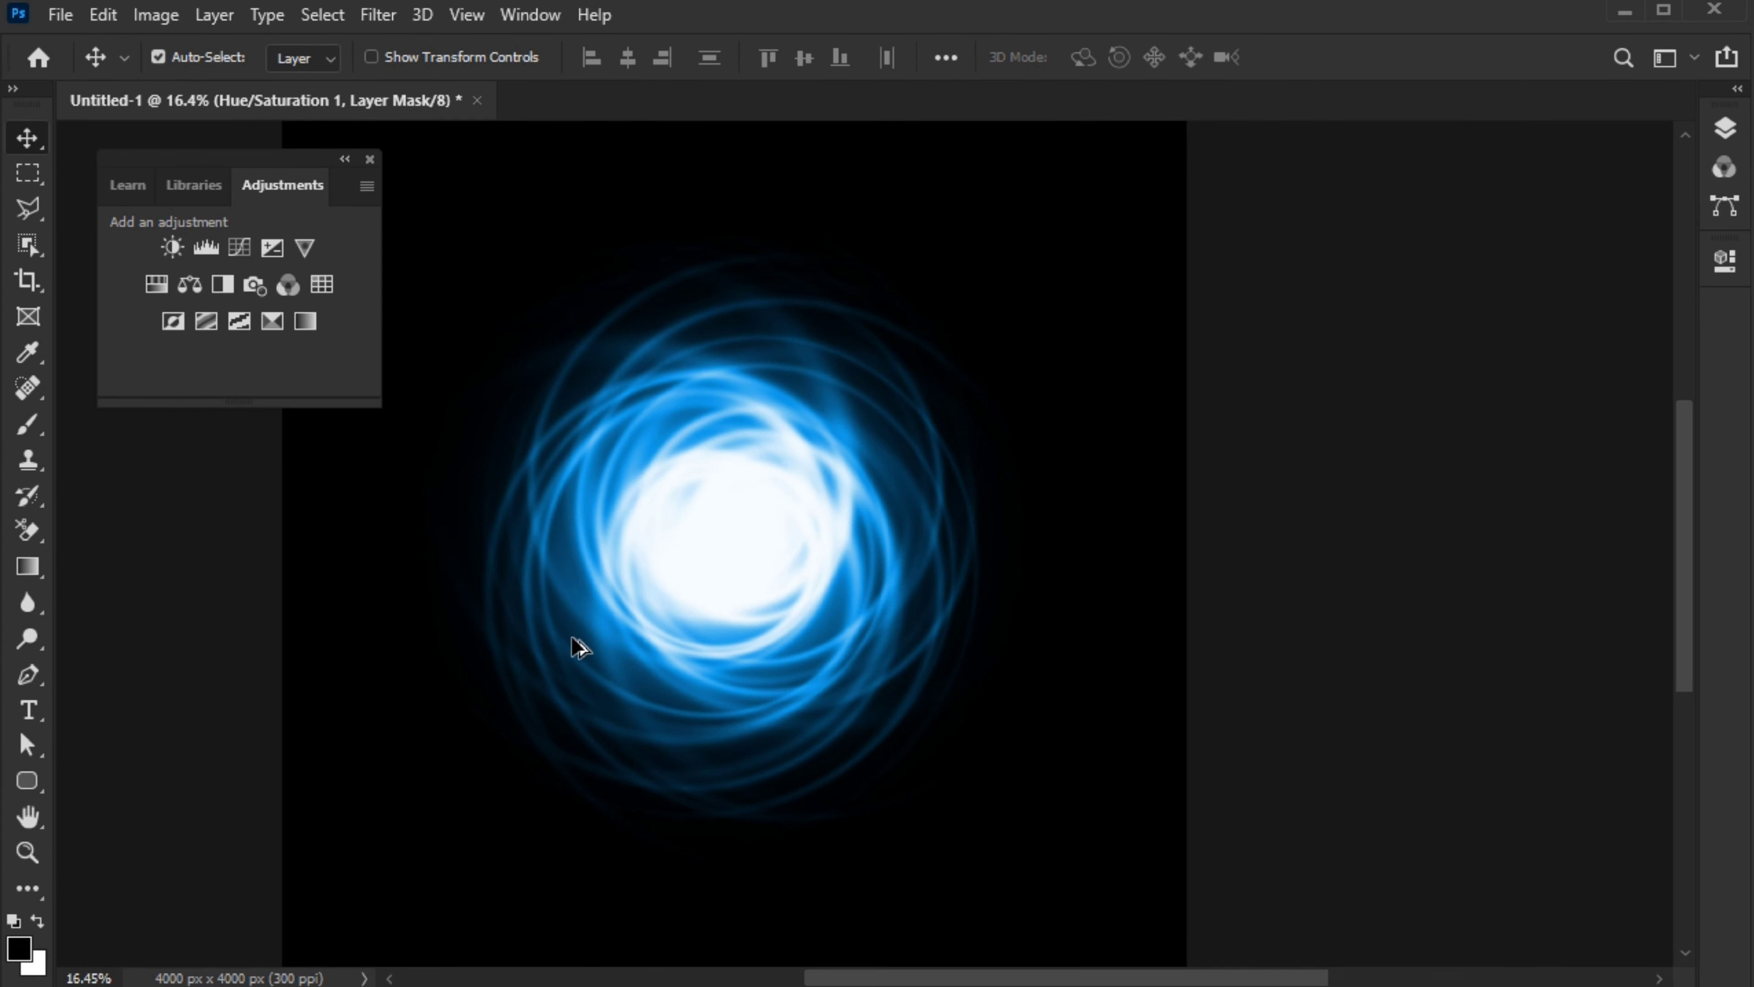
key("ctrl+minus")
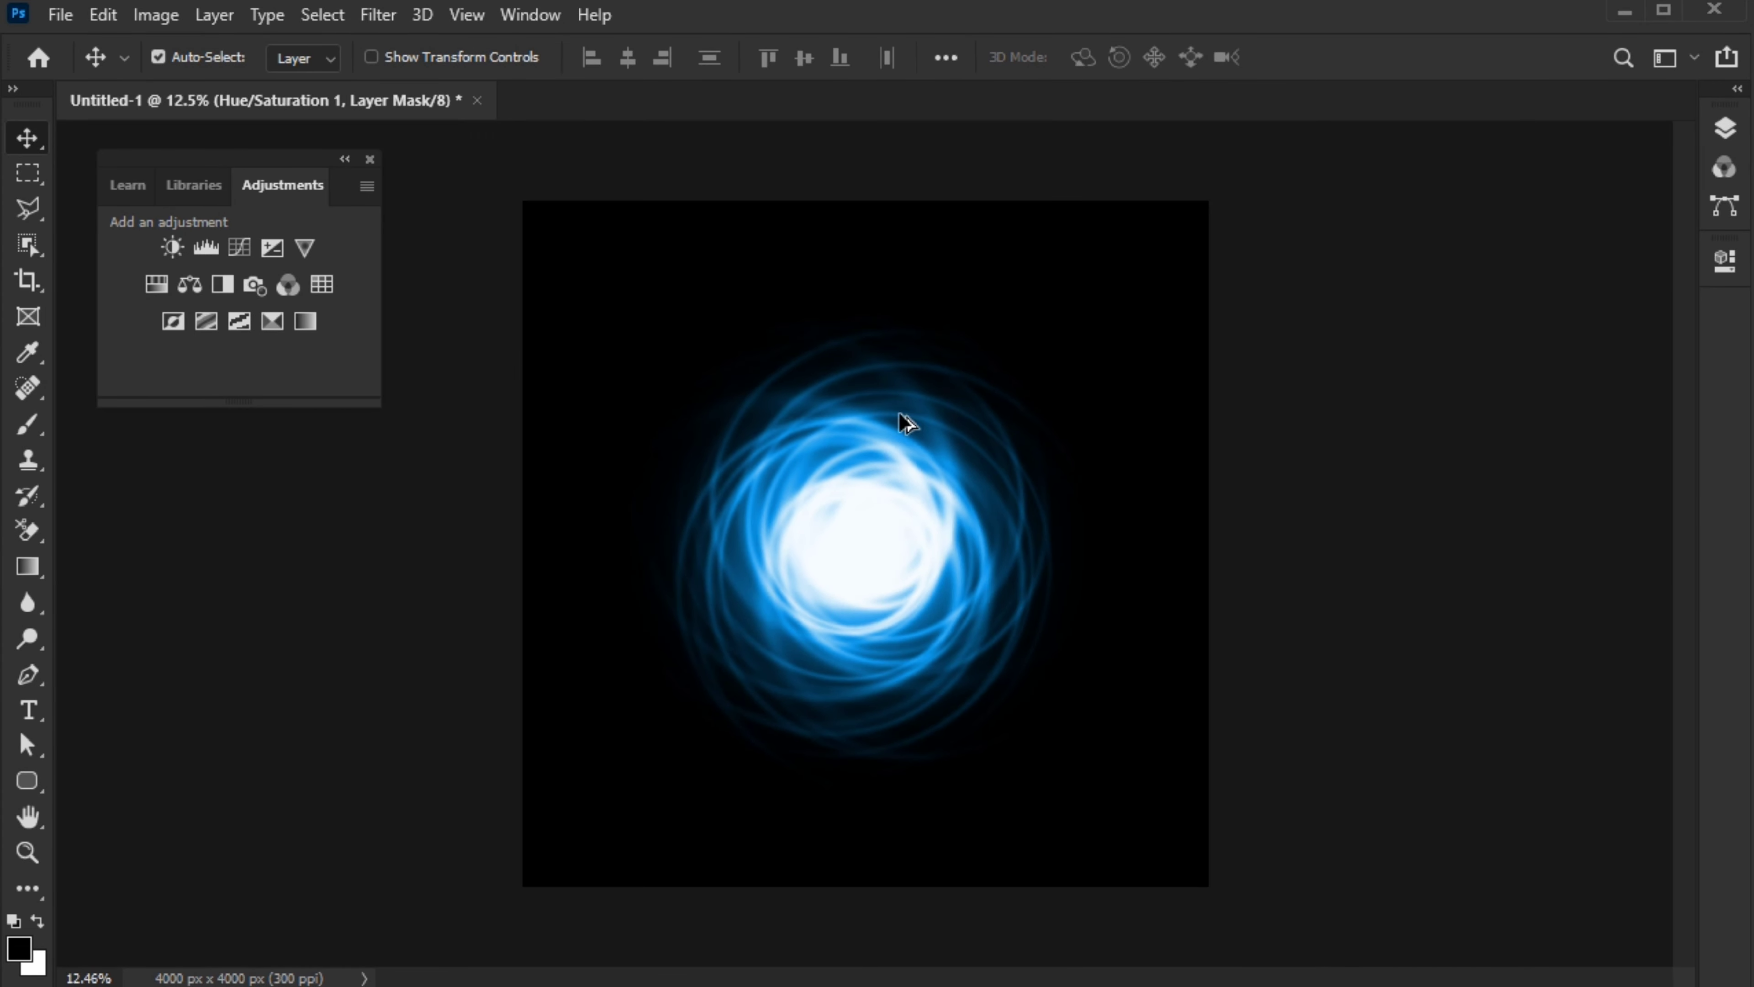
scroll(943, 657, "down", 1)
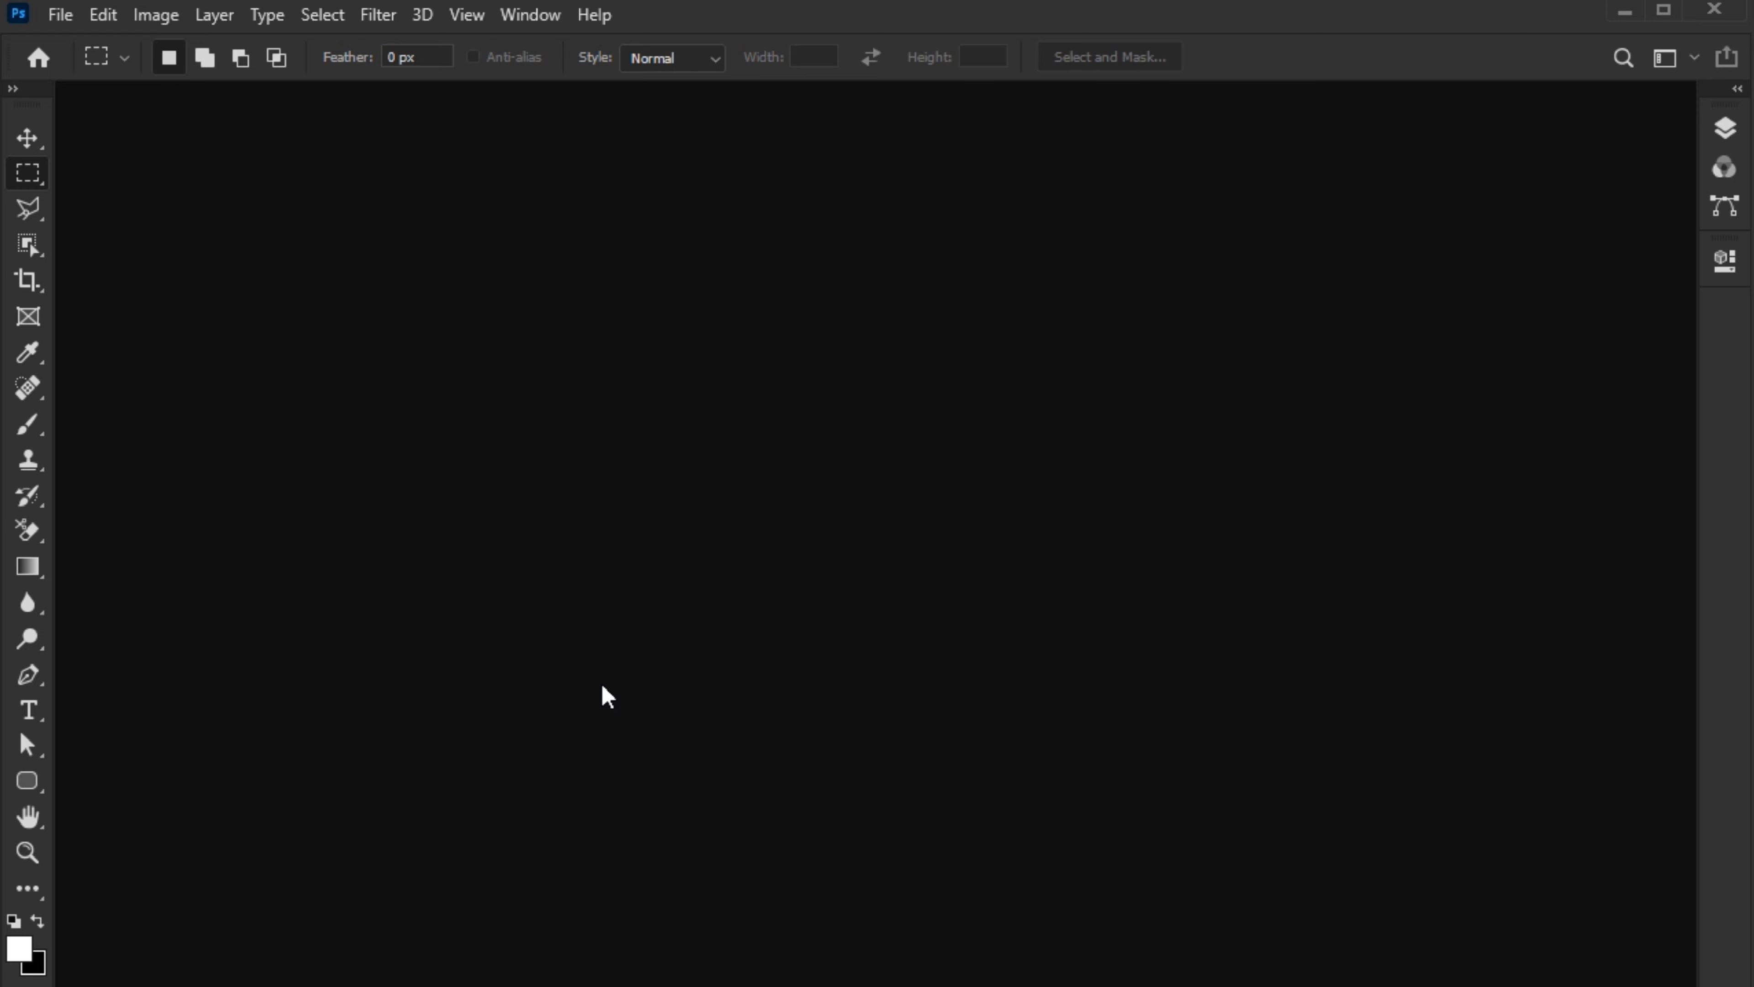
Create a 4000 x 4000 px, 300 ppi document with a black background and duplicate its Background layer.
key("ctrl+n")
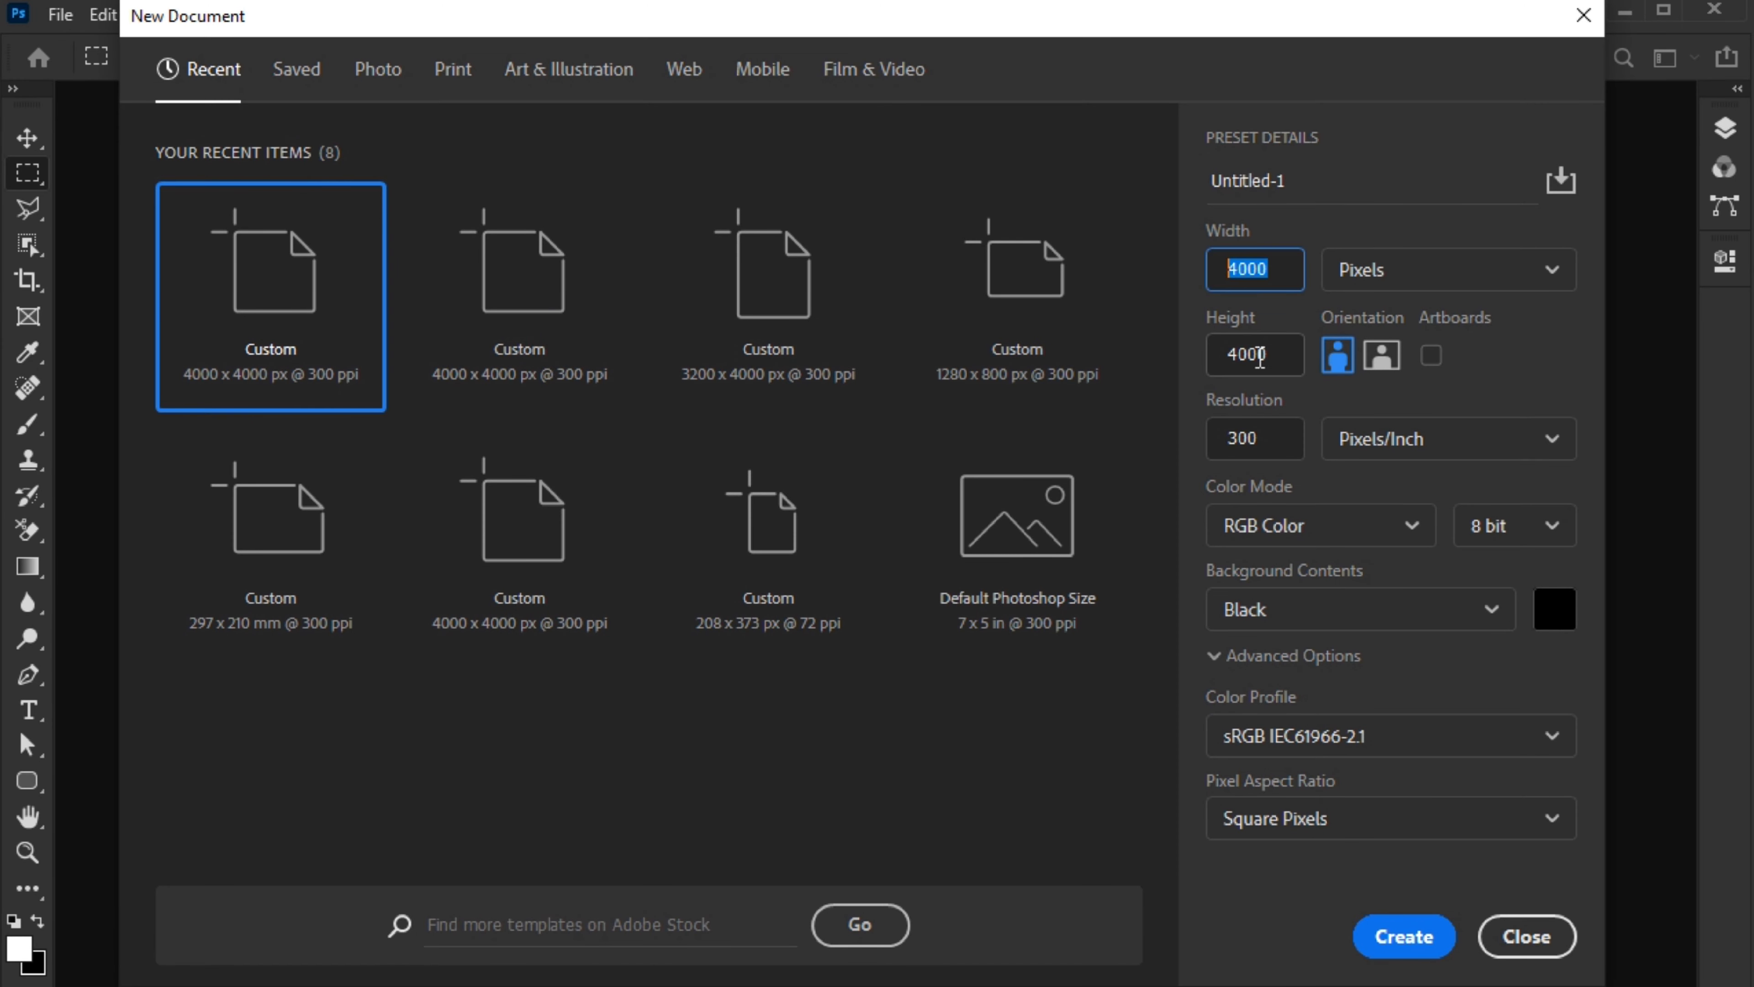
left_click(1405, 937)
left_click(1724, 138)
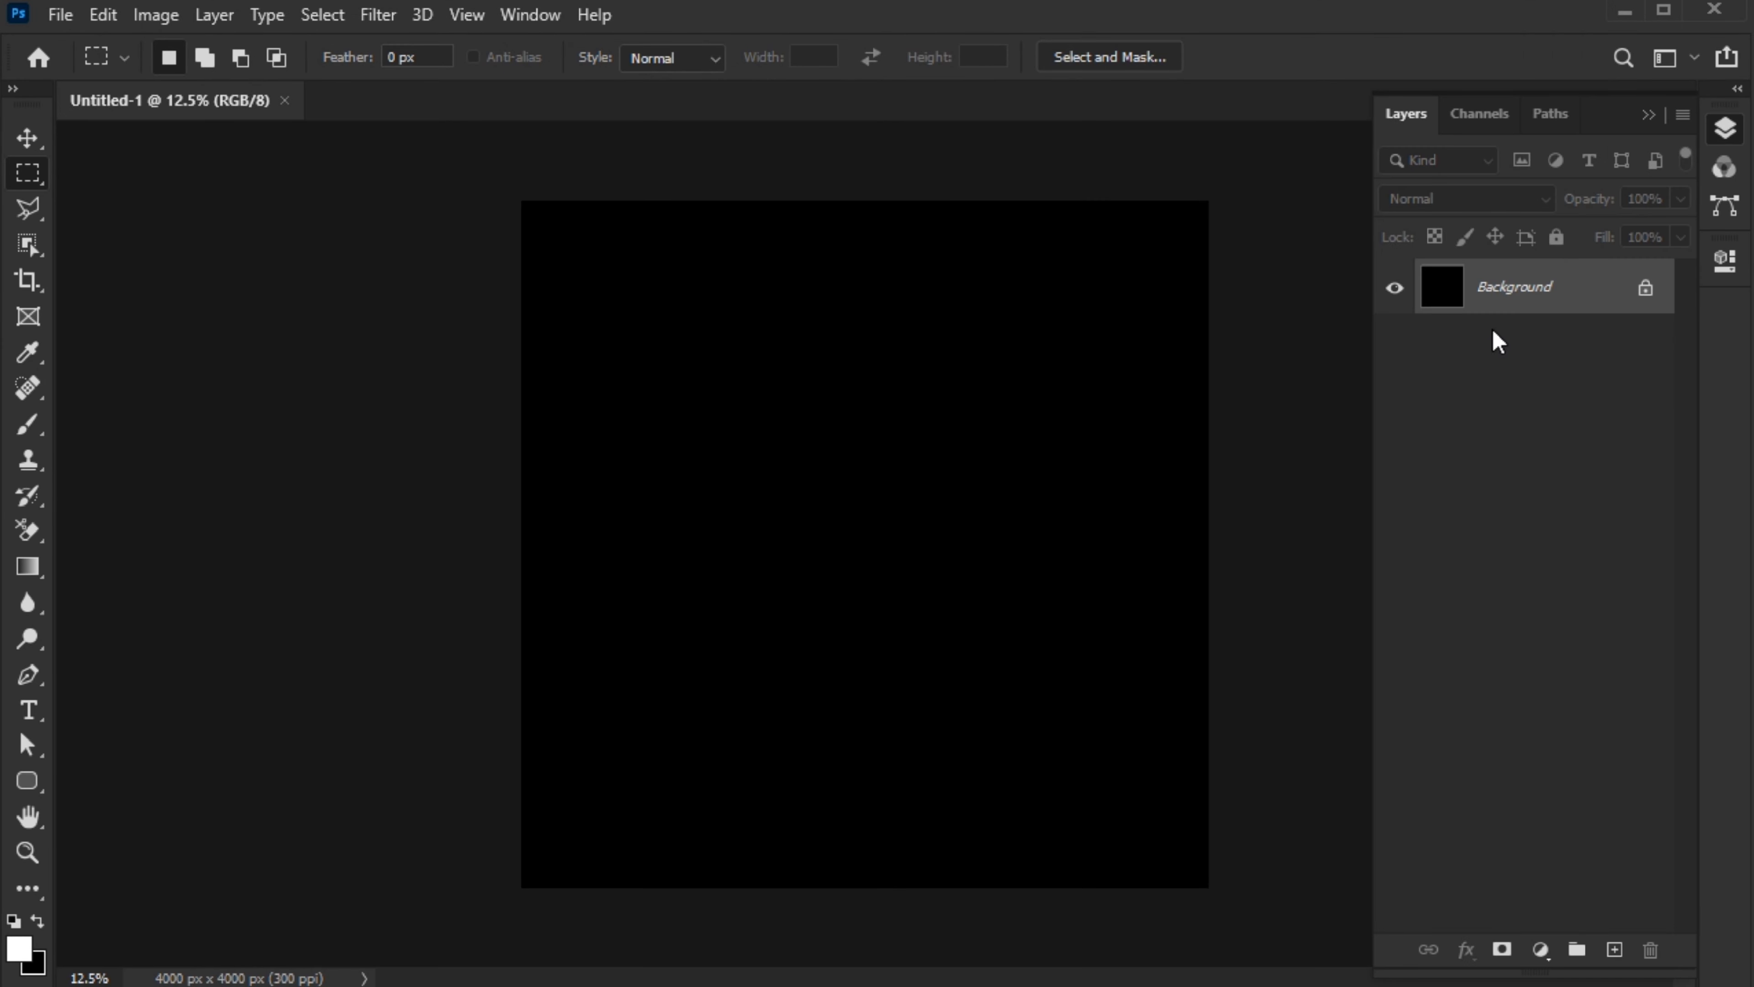
right_click(1494, 318)
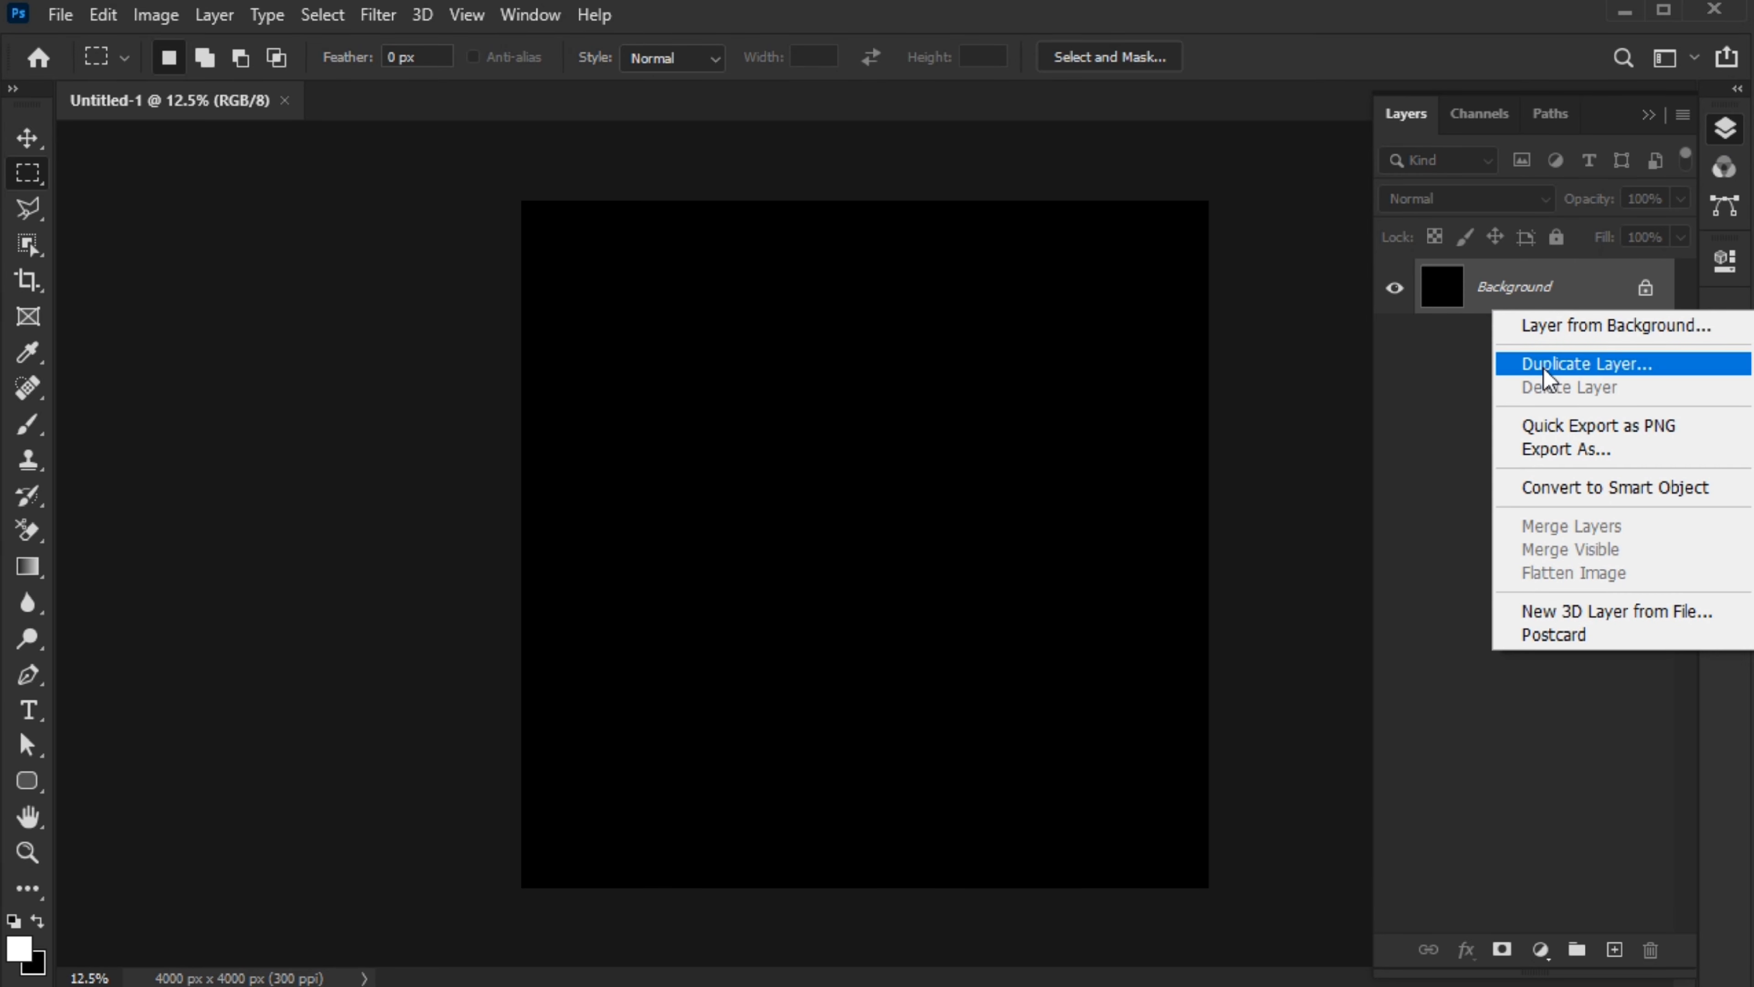
left_click(1543, 368)
left_click(1095, 257)
Render Difference Clouds on the Background copy layer.
left_click(378, 15)
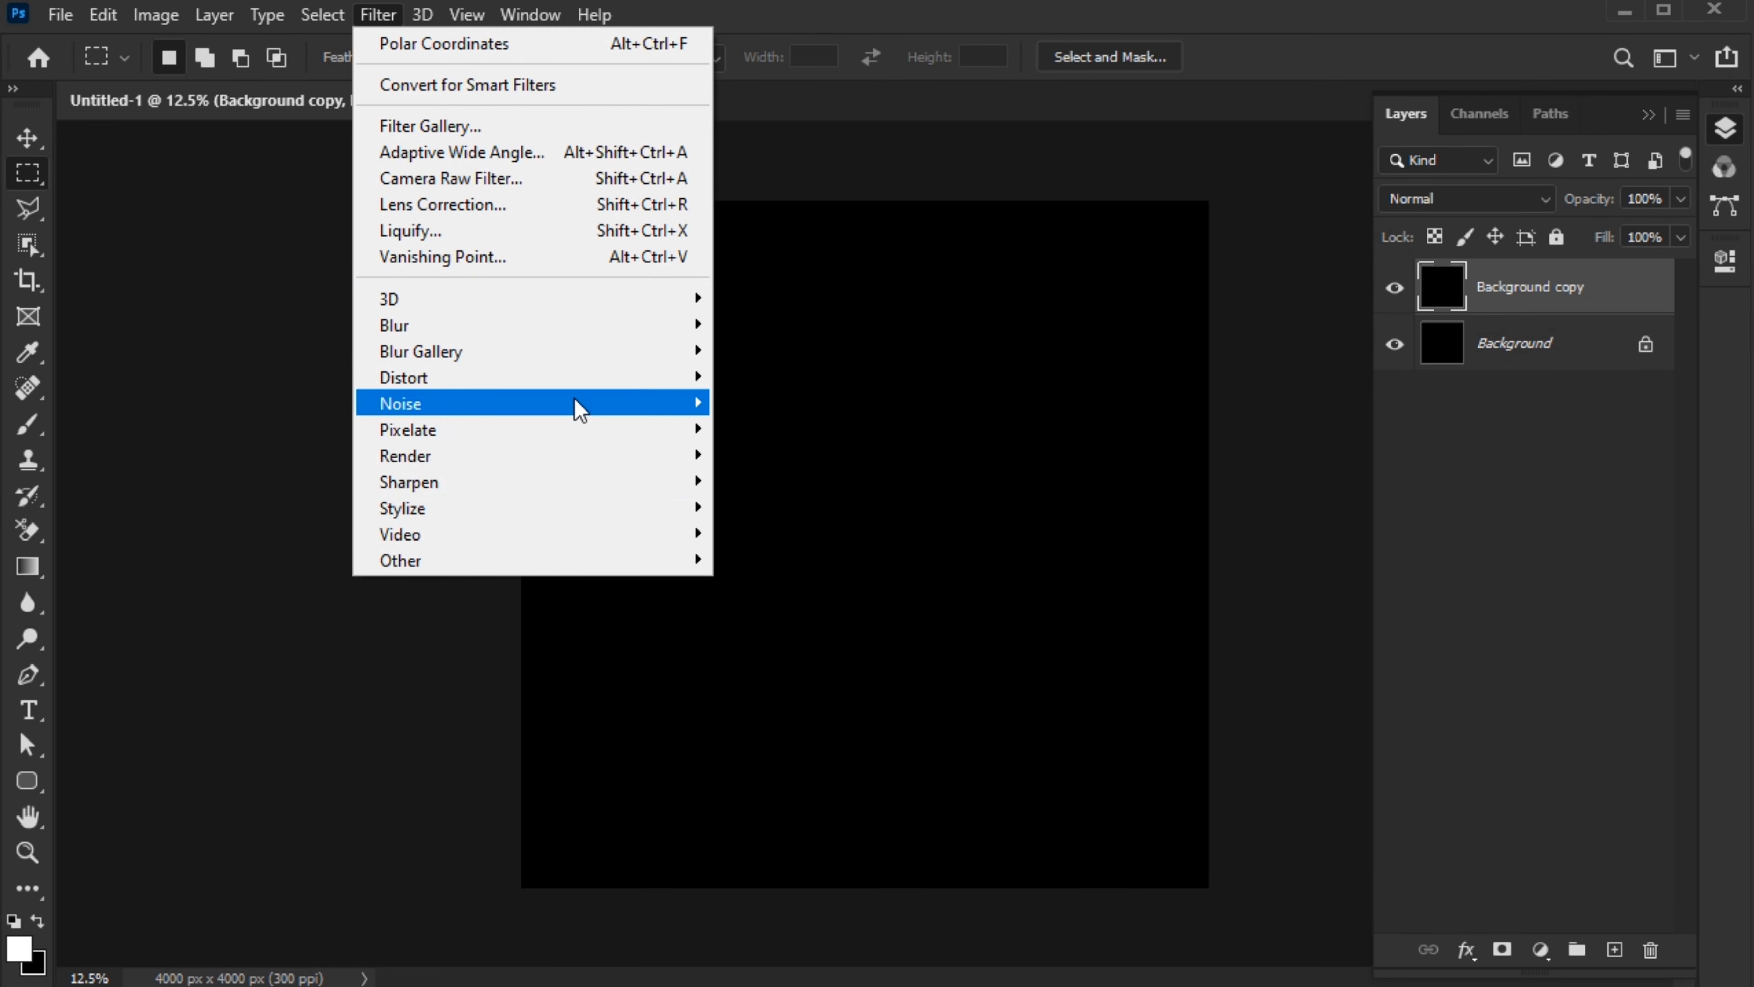
mouse_move(575, 456)
left_click(826, 578)
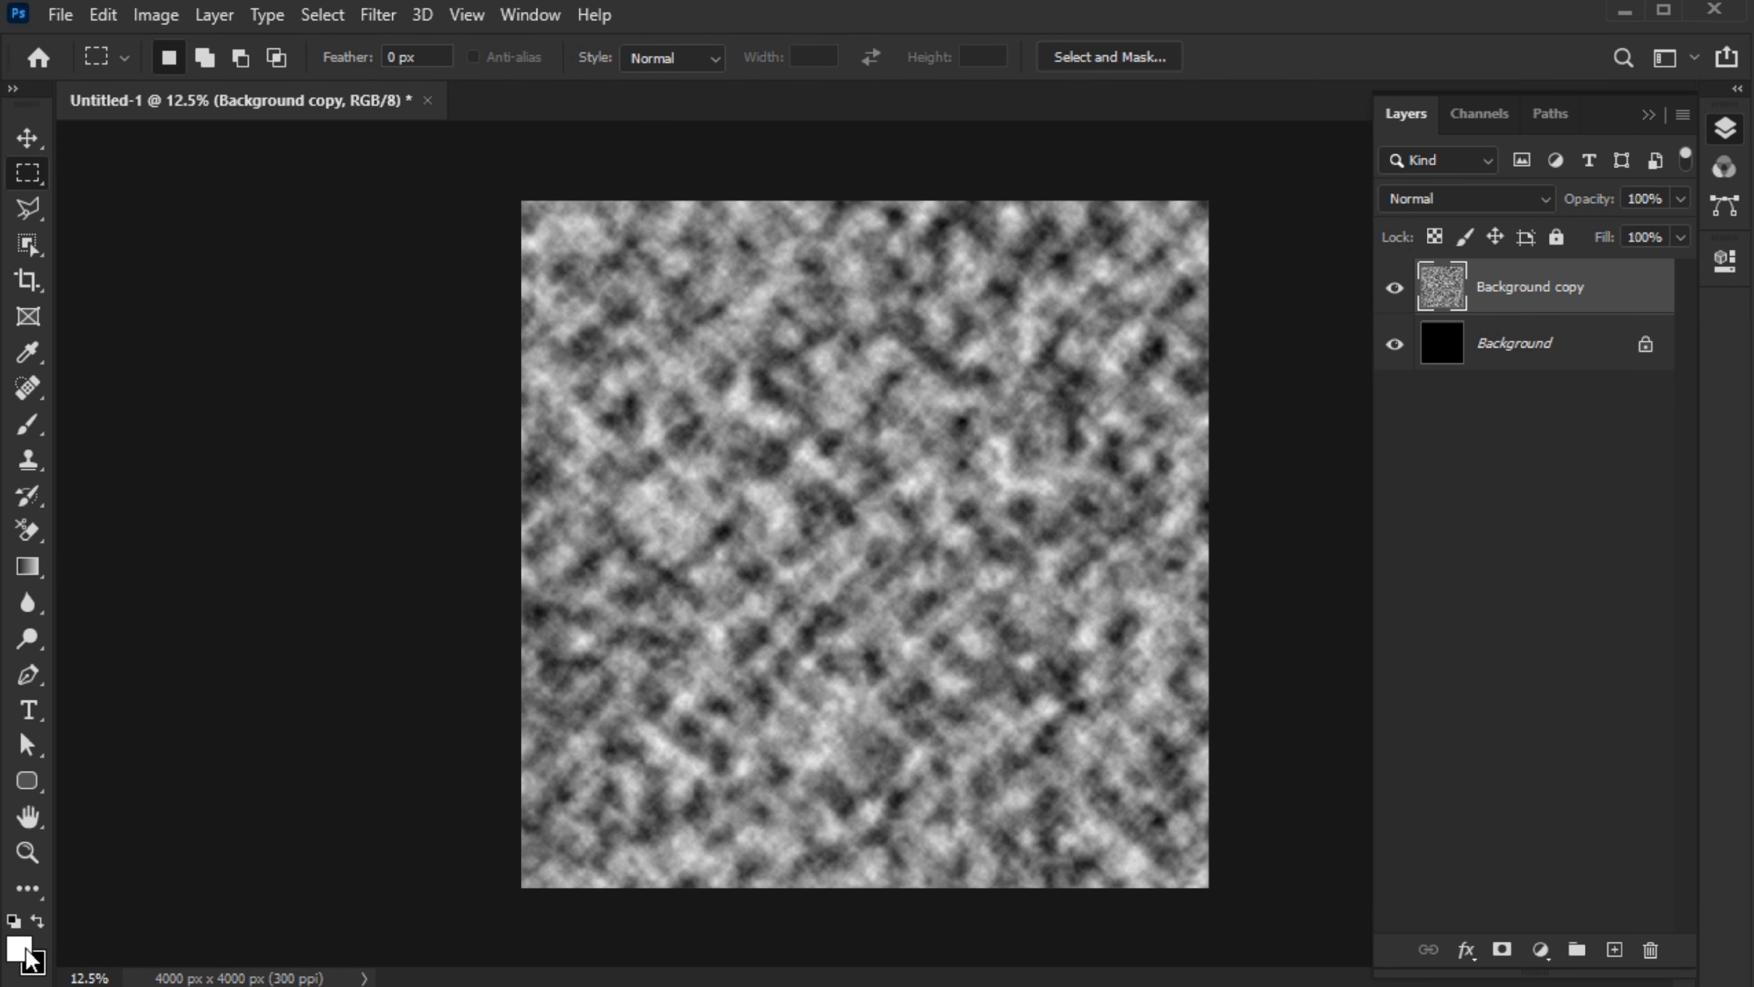
Apply a Minimum filter to the clouds with radius 29.9 pixels, preserving Roundness.
left_click(378, 15)
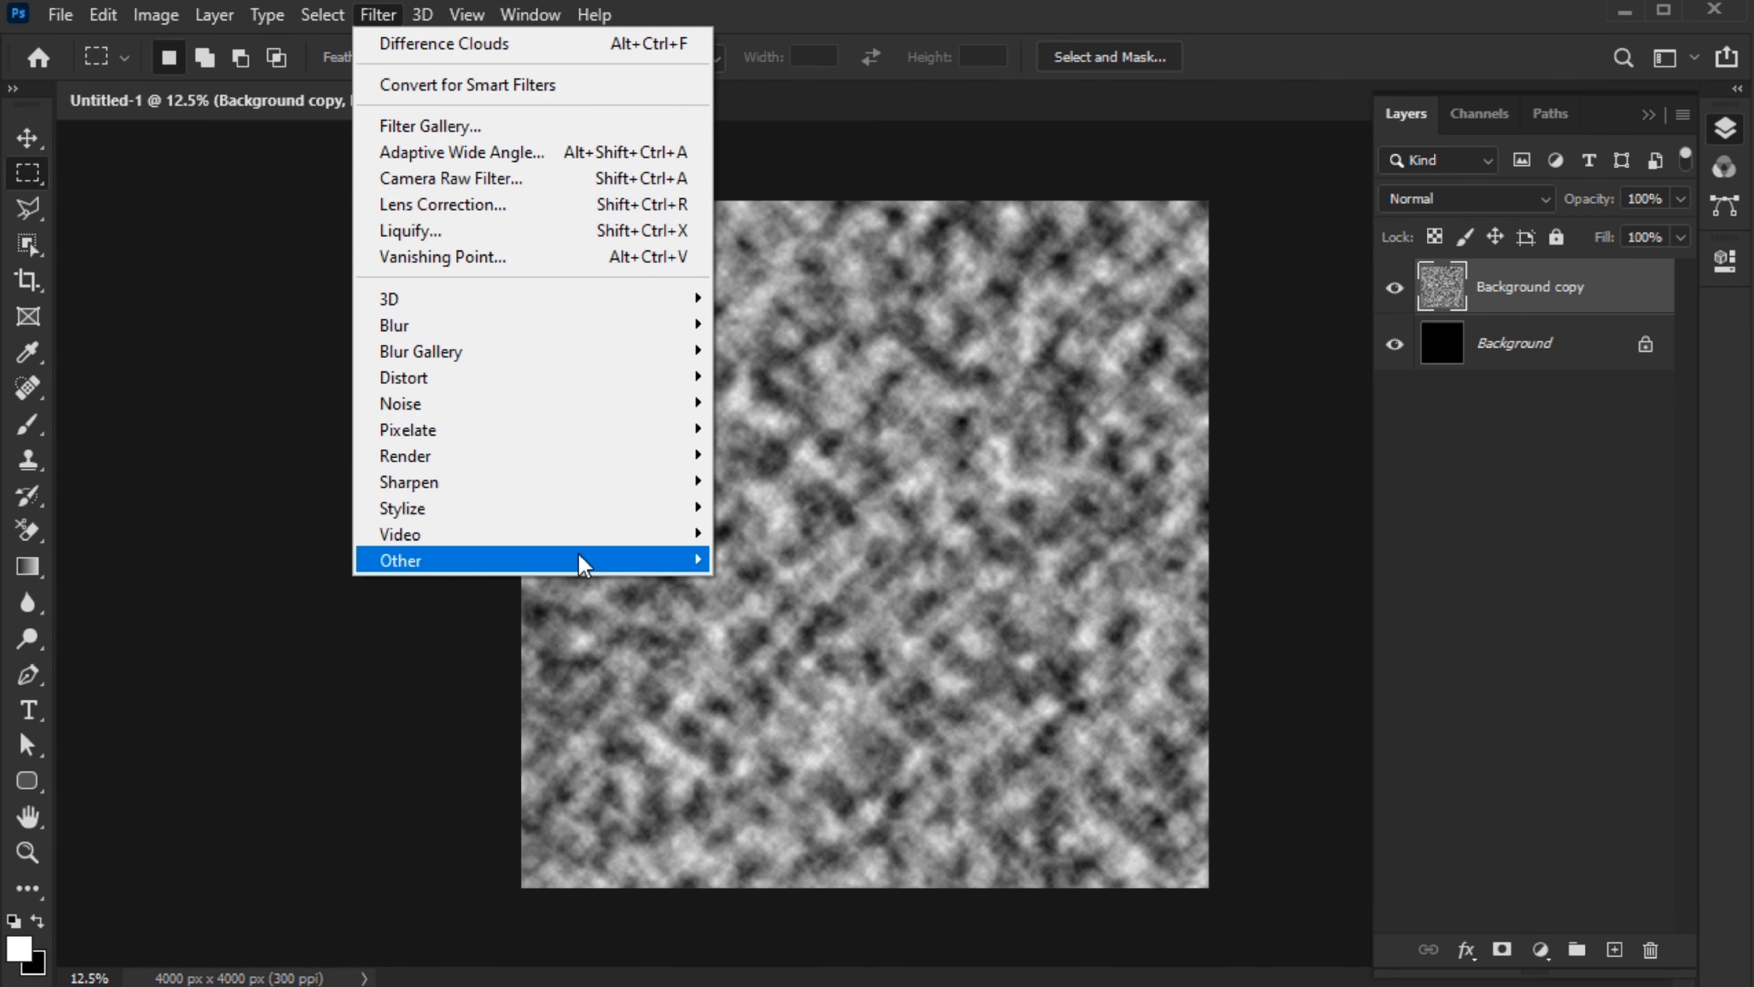
mouse_move(579, 561)
left_click(804, 668)
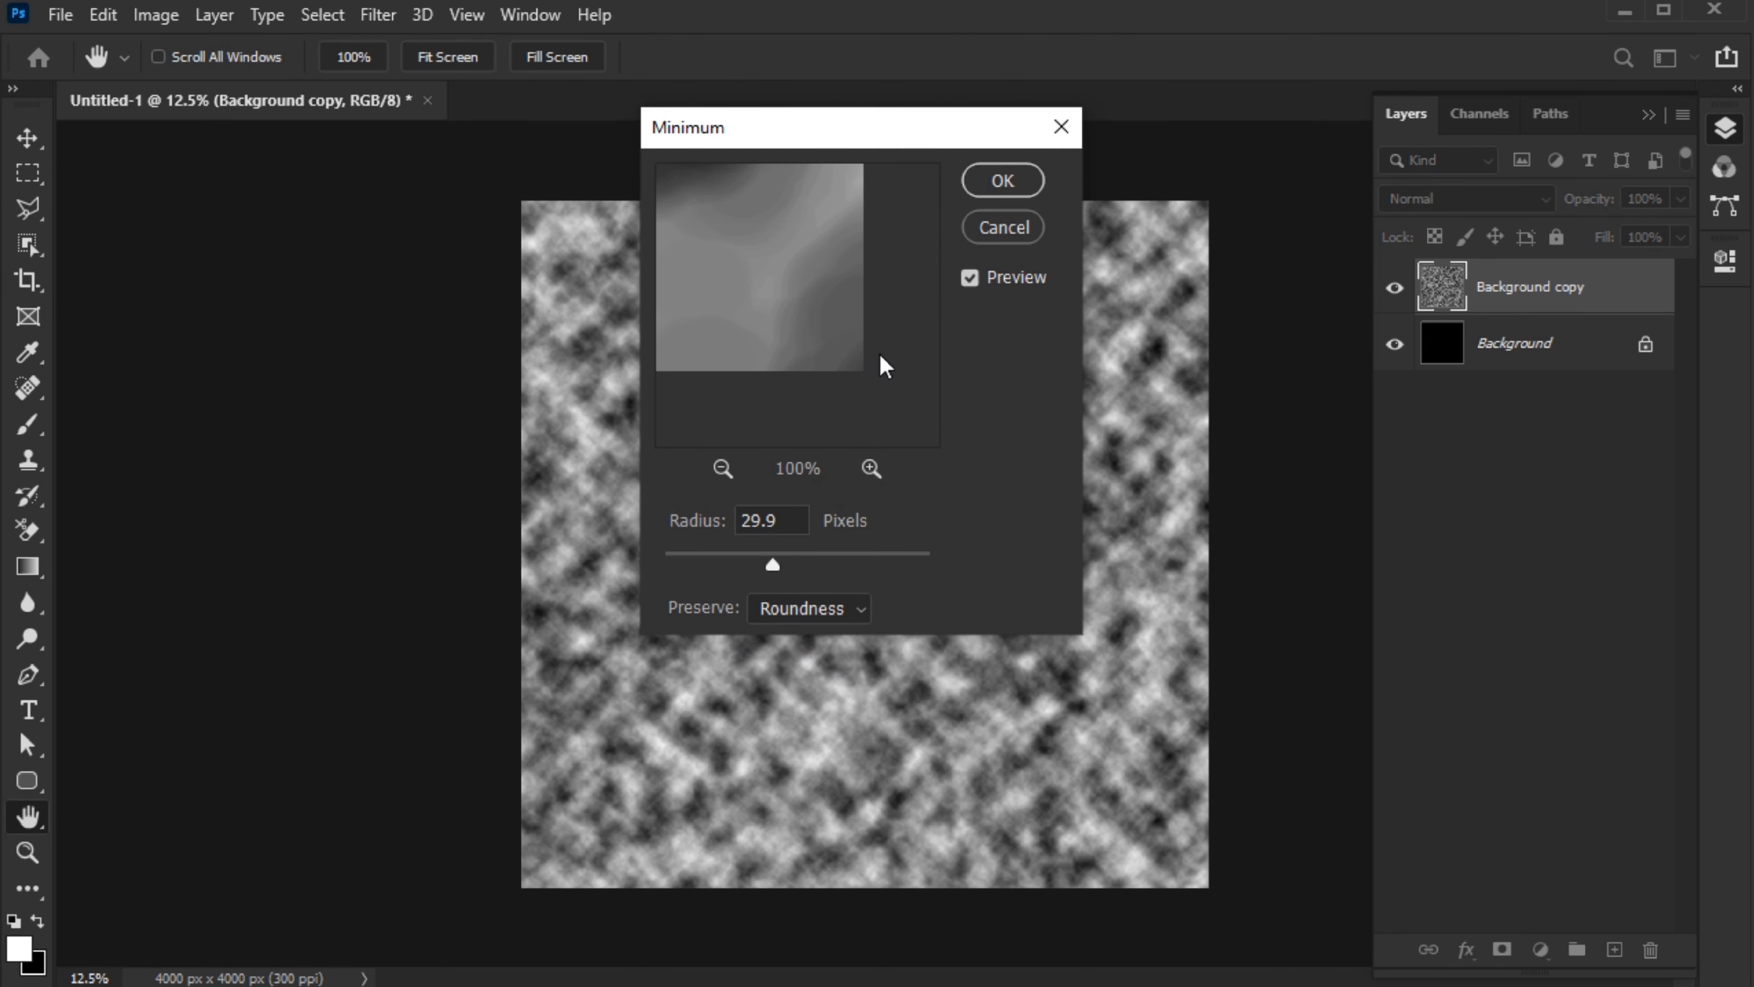
left_click(831, 610)
left_click(789, 658)
left_click(990, 191)
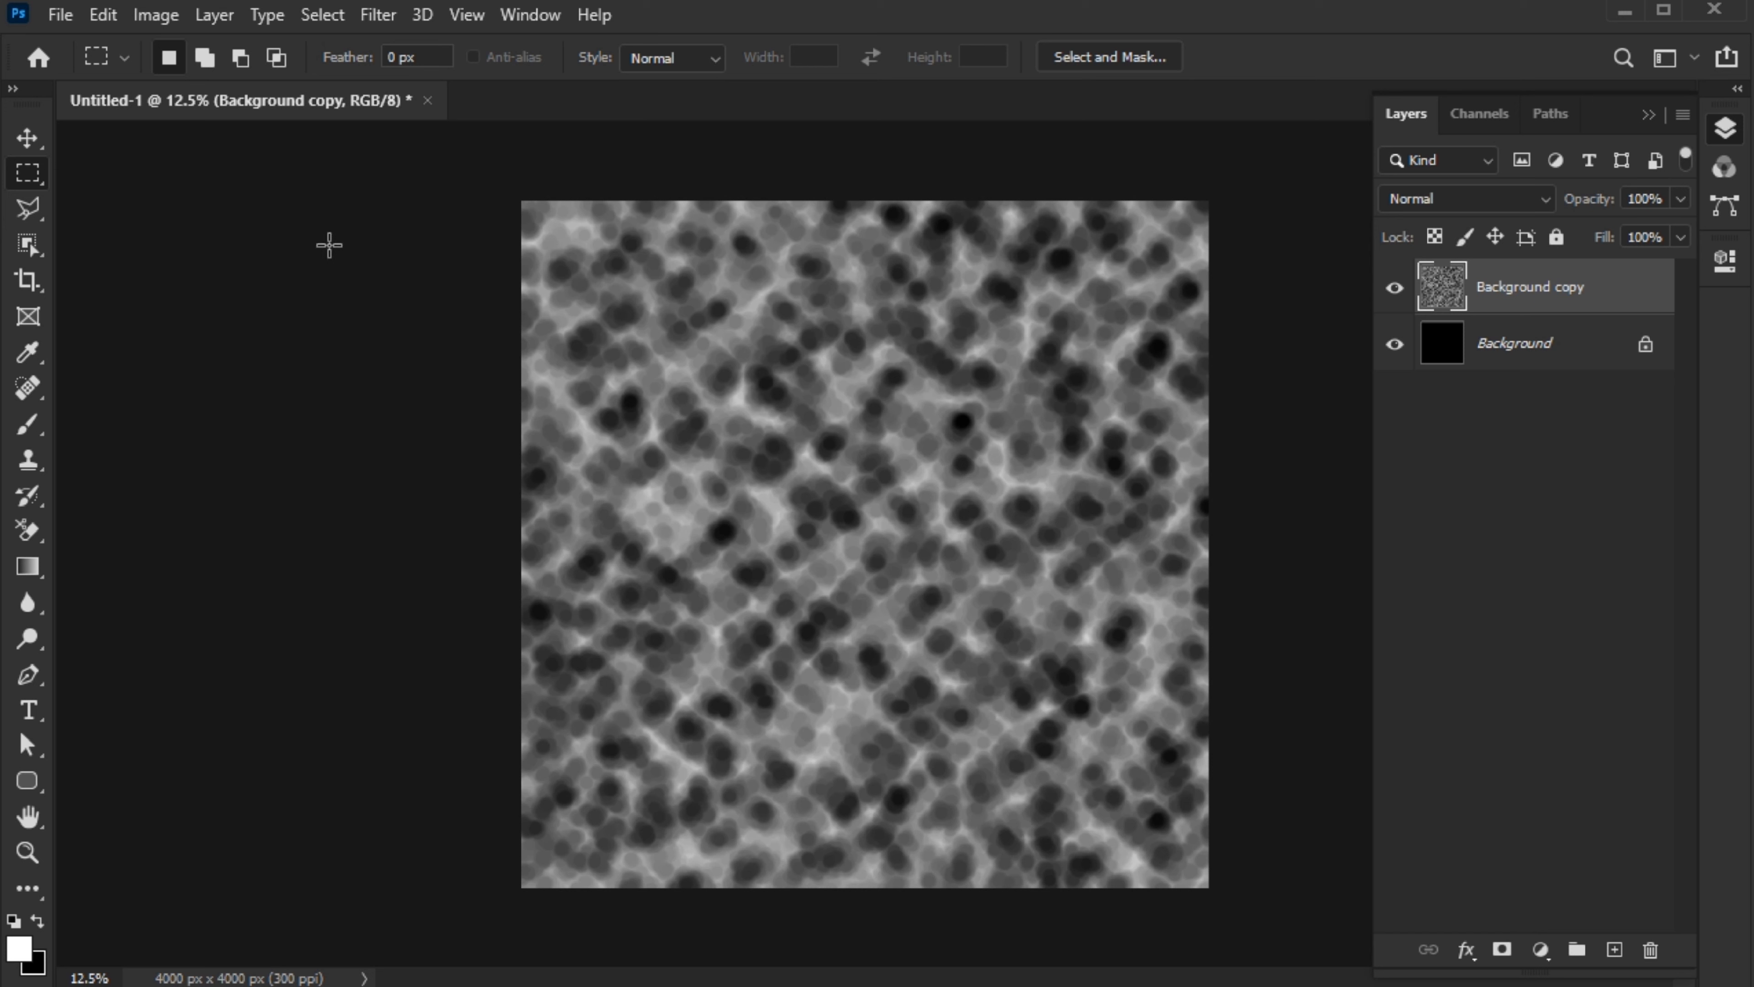
Mask Background copy to a full-width horizontal band across the middle and feather the mask by about 193.5 px.
left_click_drag(519, 437, 1226, 634)
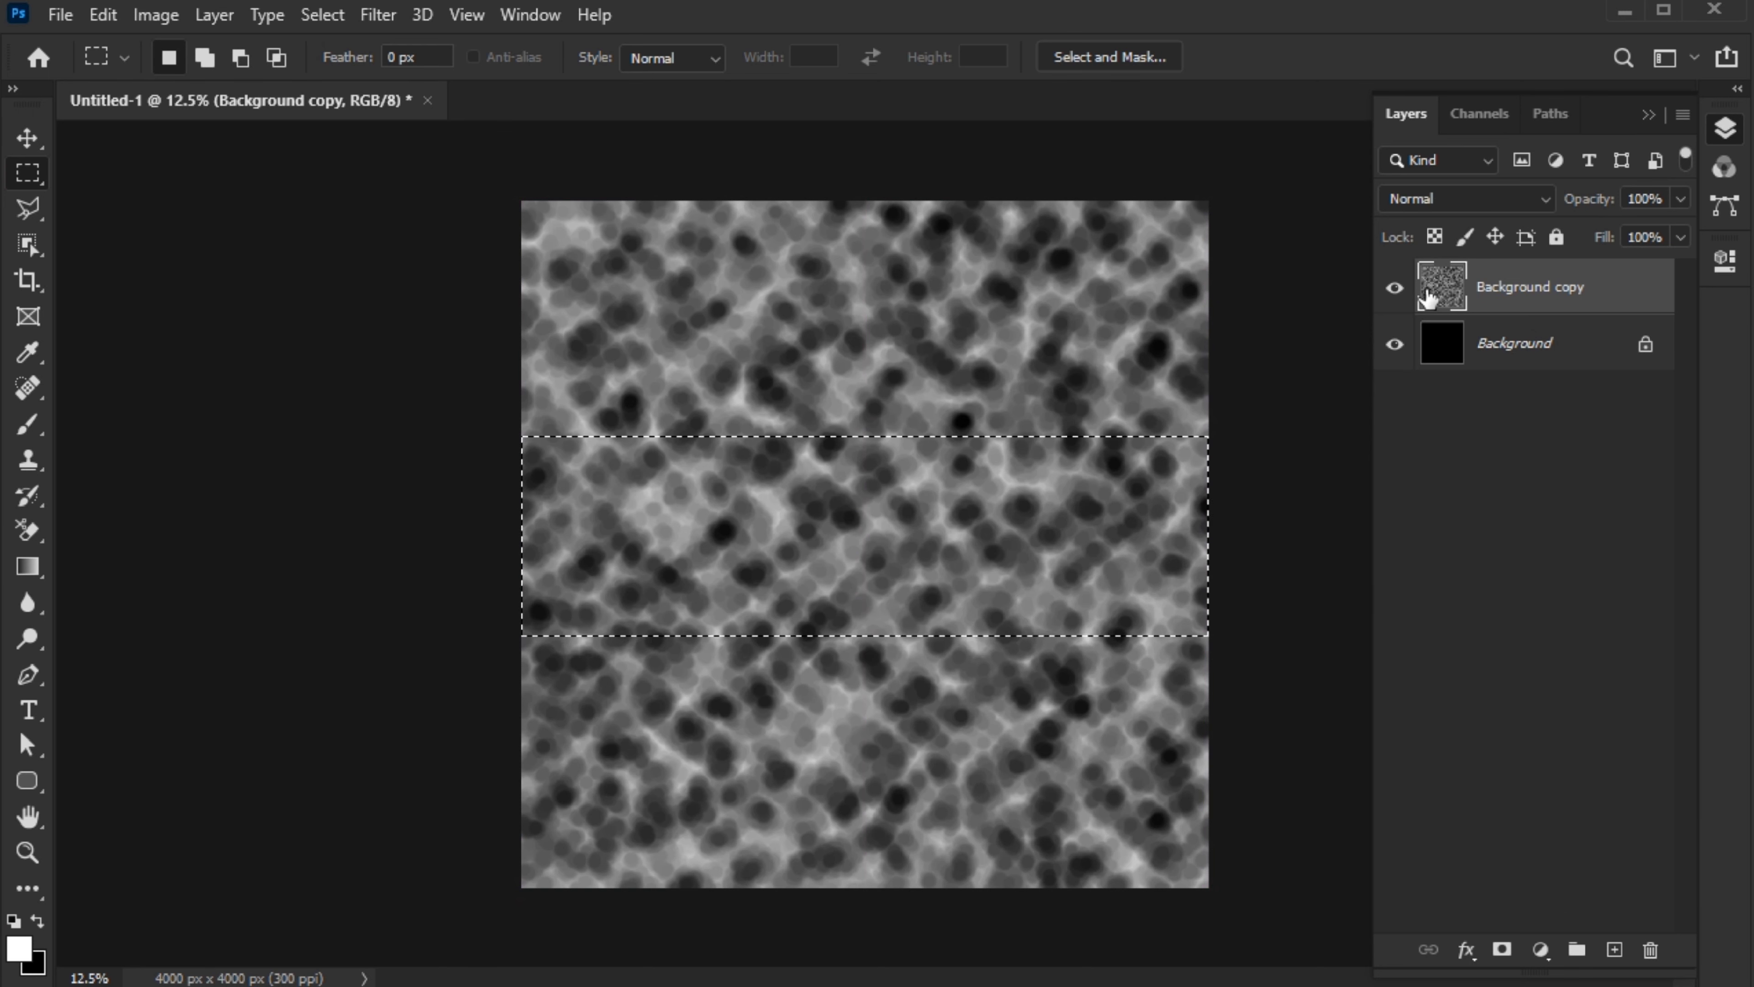
left_click(1502, 949)
left_click(1579, 522)
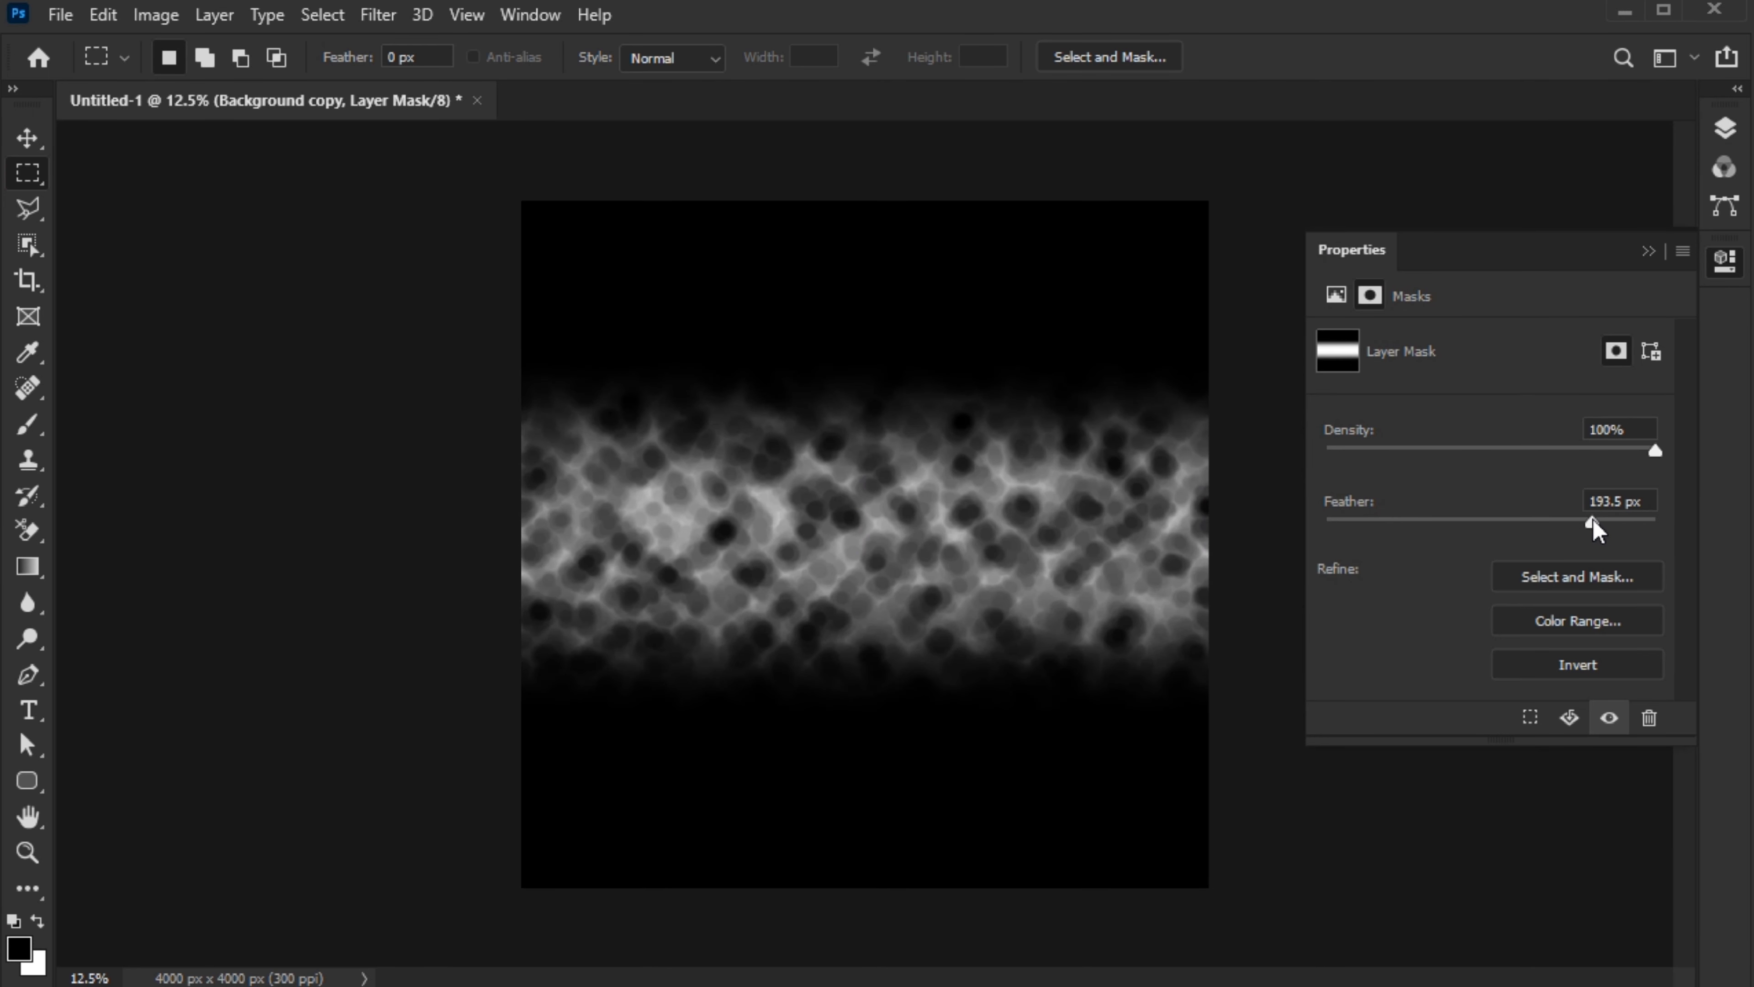
left_click(1649, 250)
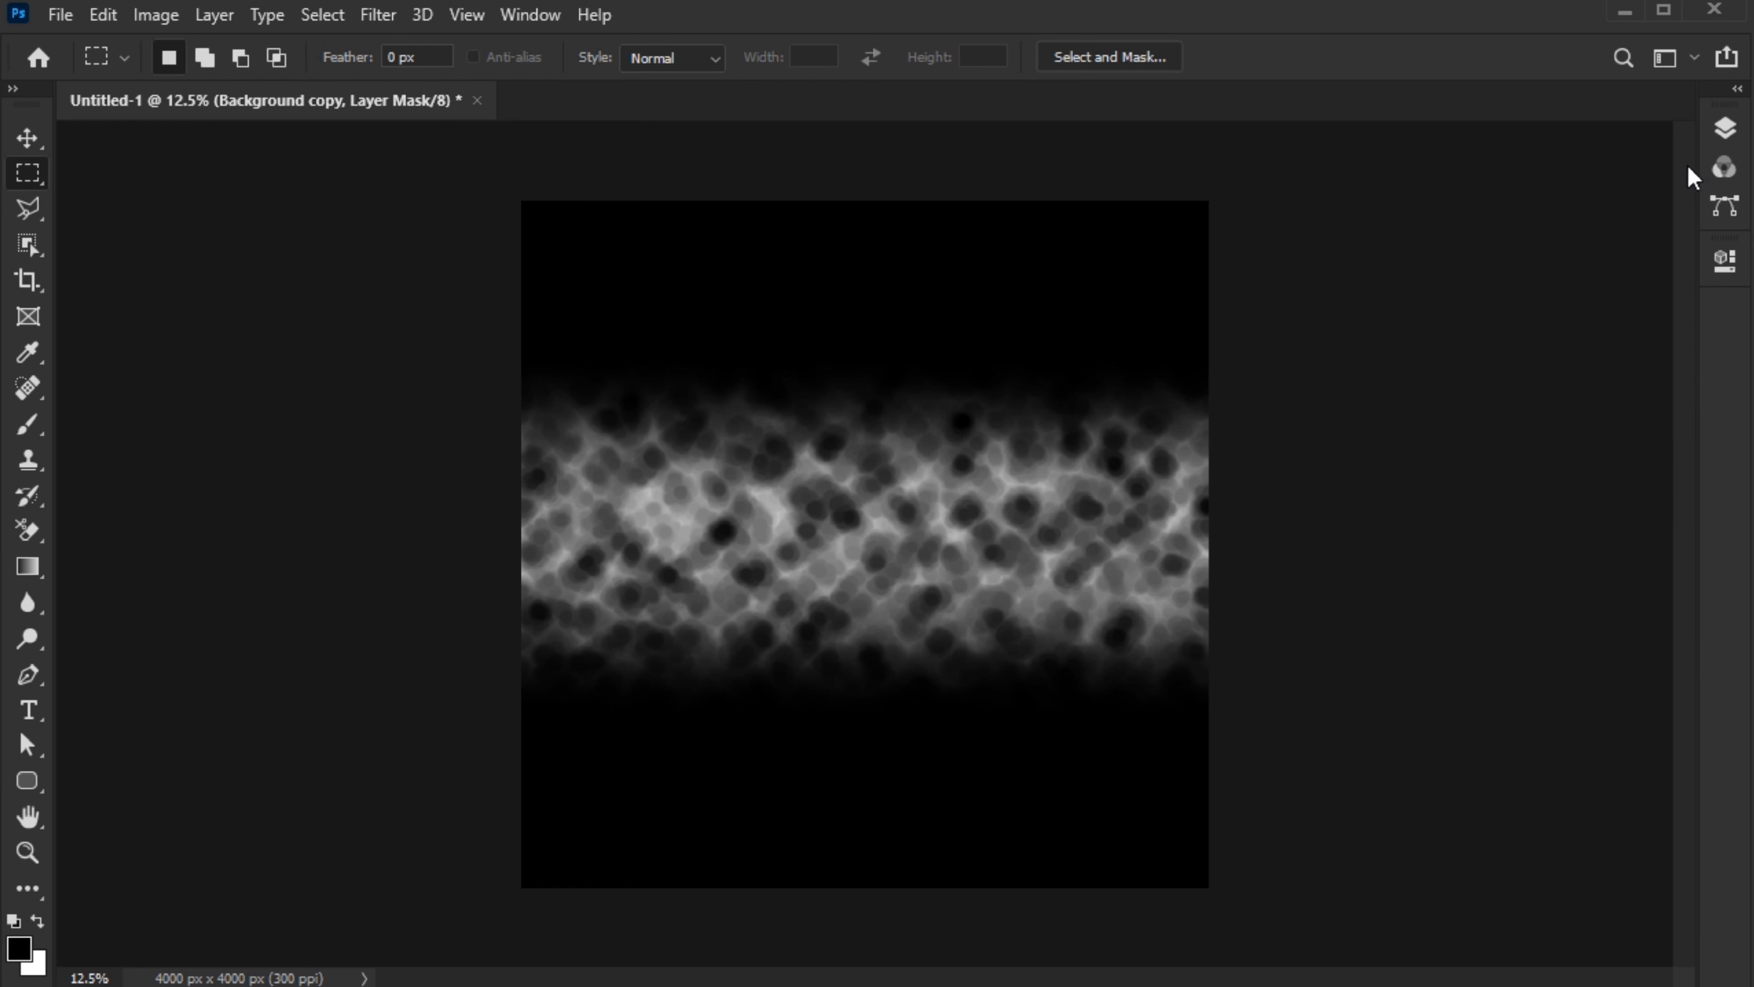
Apply the layer mask to Background copy and shift the textured band left until only its right end remains on the canvas.
left_click(1725, 128)
right_click(1507, 286)
left_click(1589, 369)
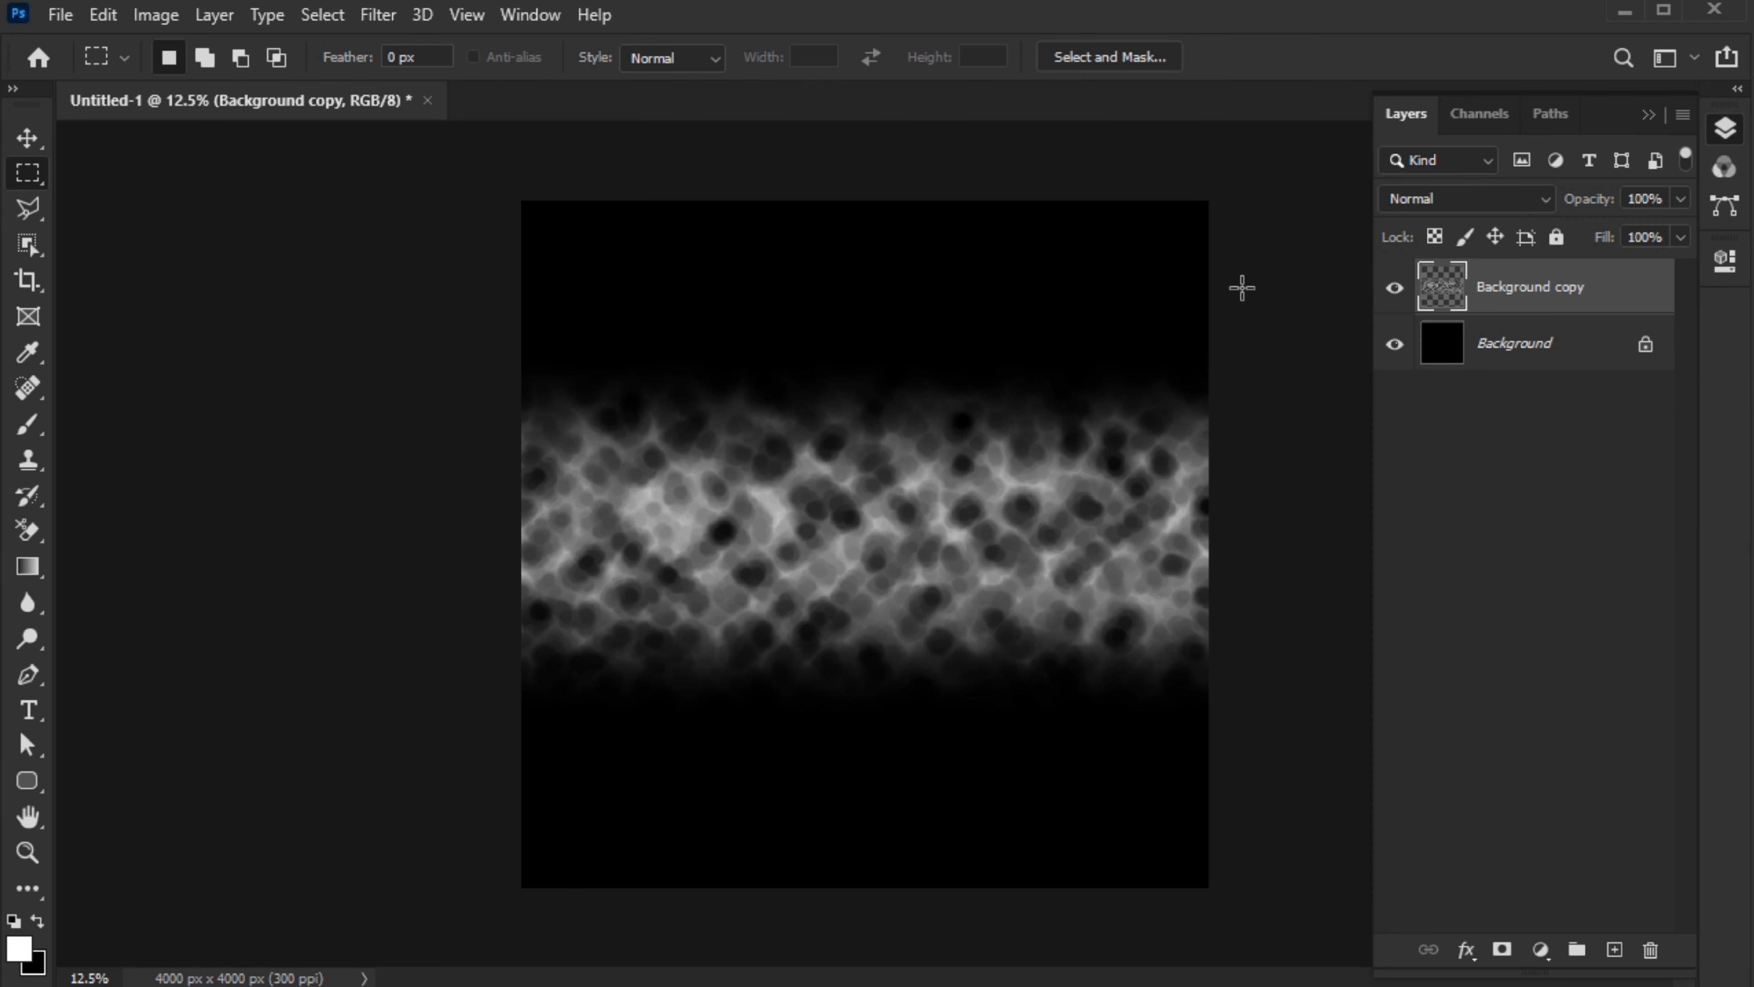
left_click(1661, 116)
key("v")
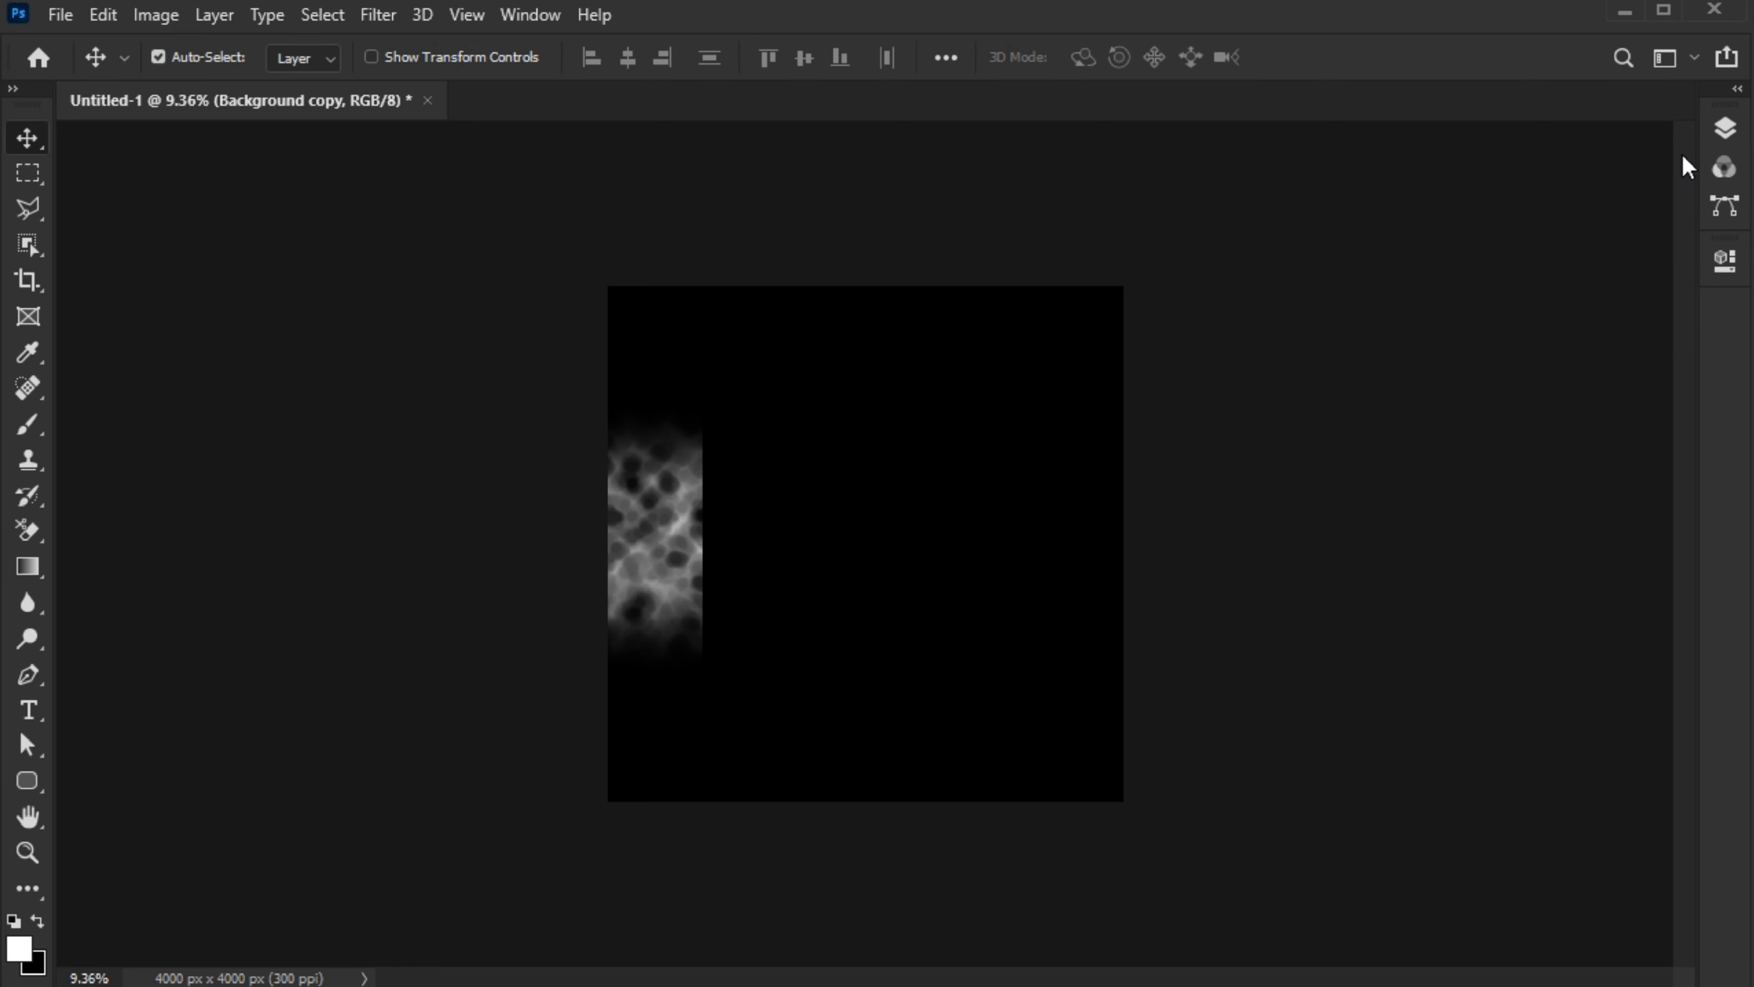
Duplicate Background copy and place the duplicate flush against the original band's right edge.
left_click(1725, 128)
right_click(1543, 281)
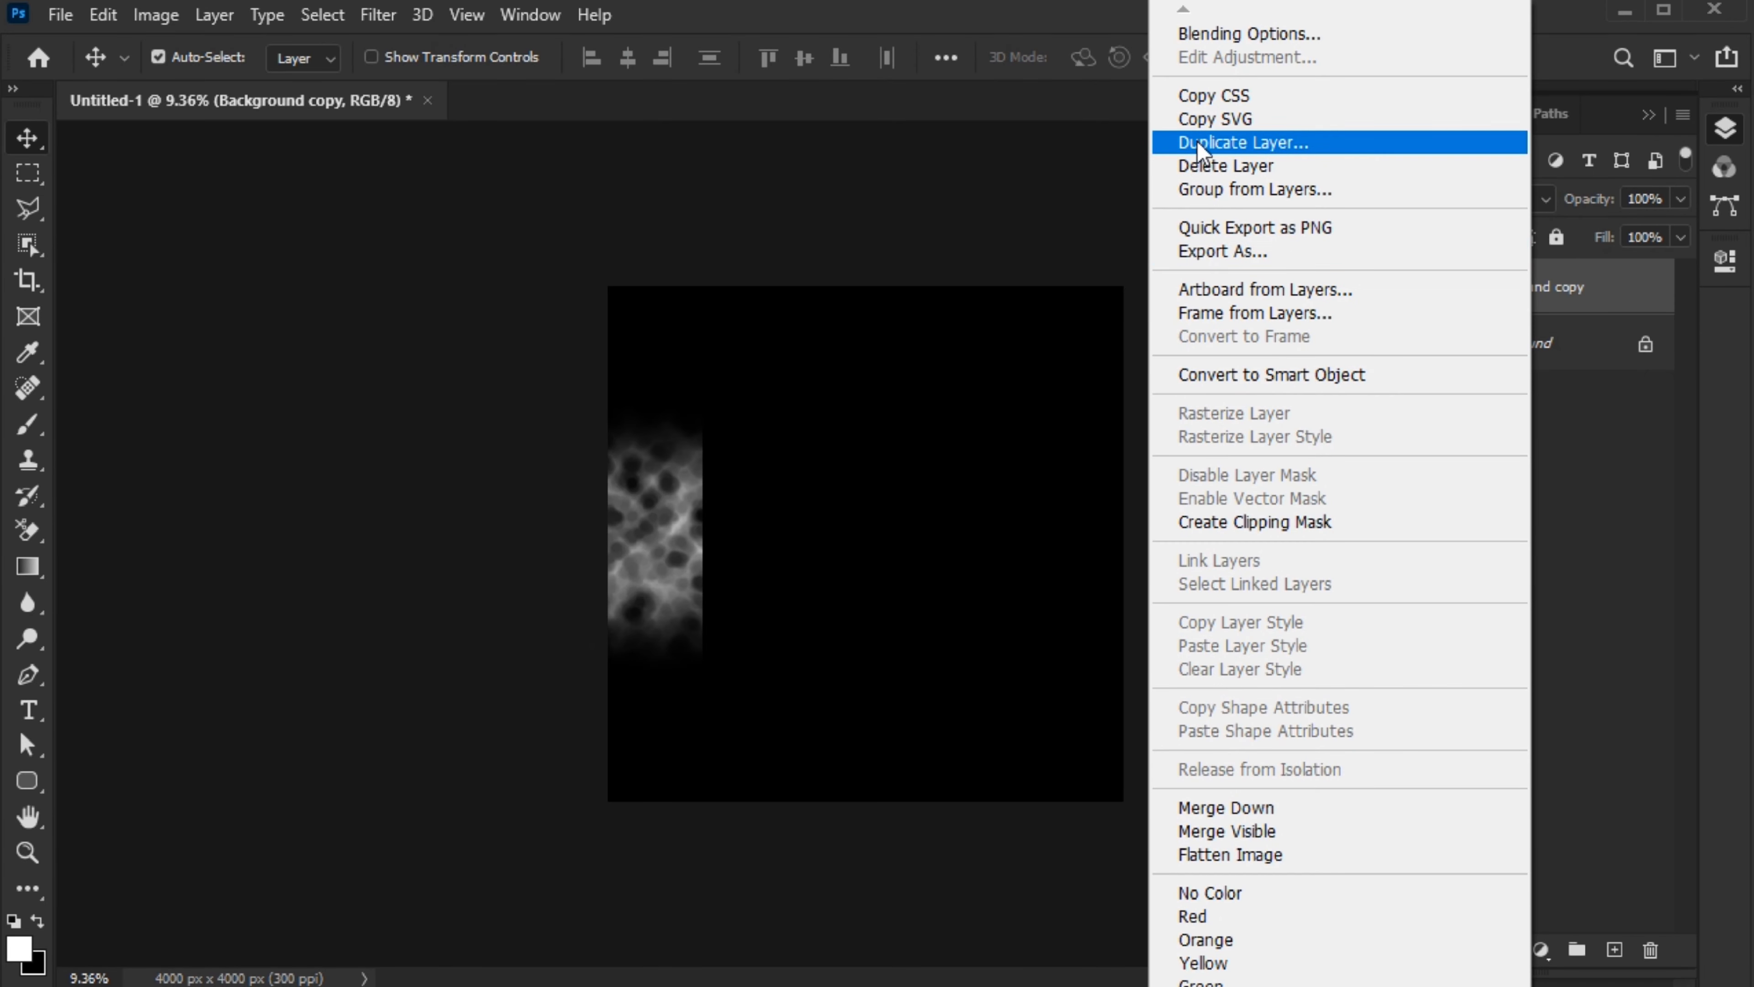
left_click(1243, 143)
left_click(1100, 259)
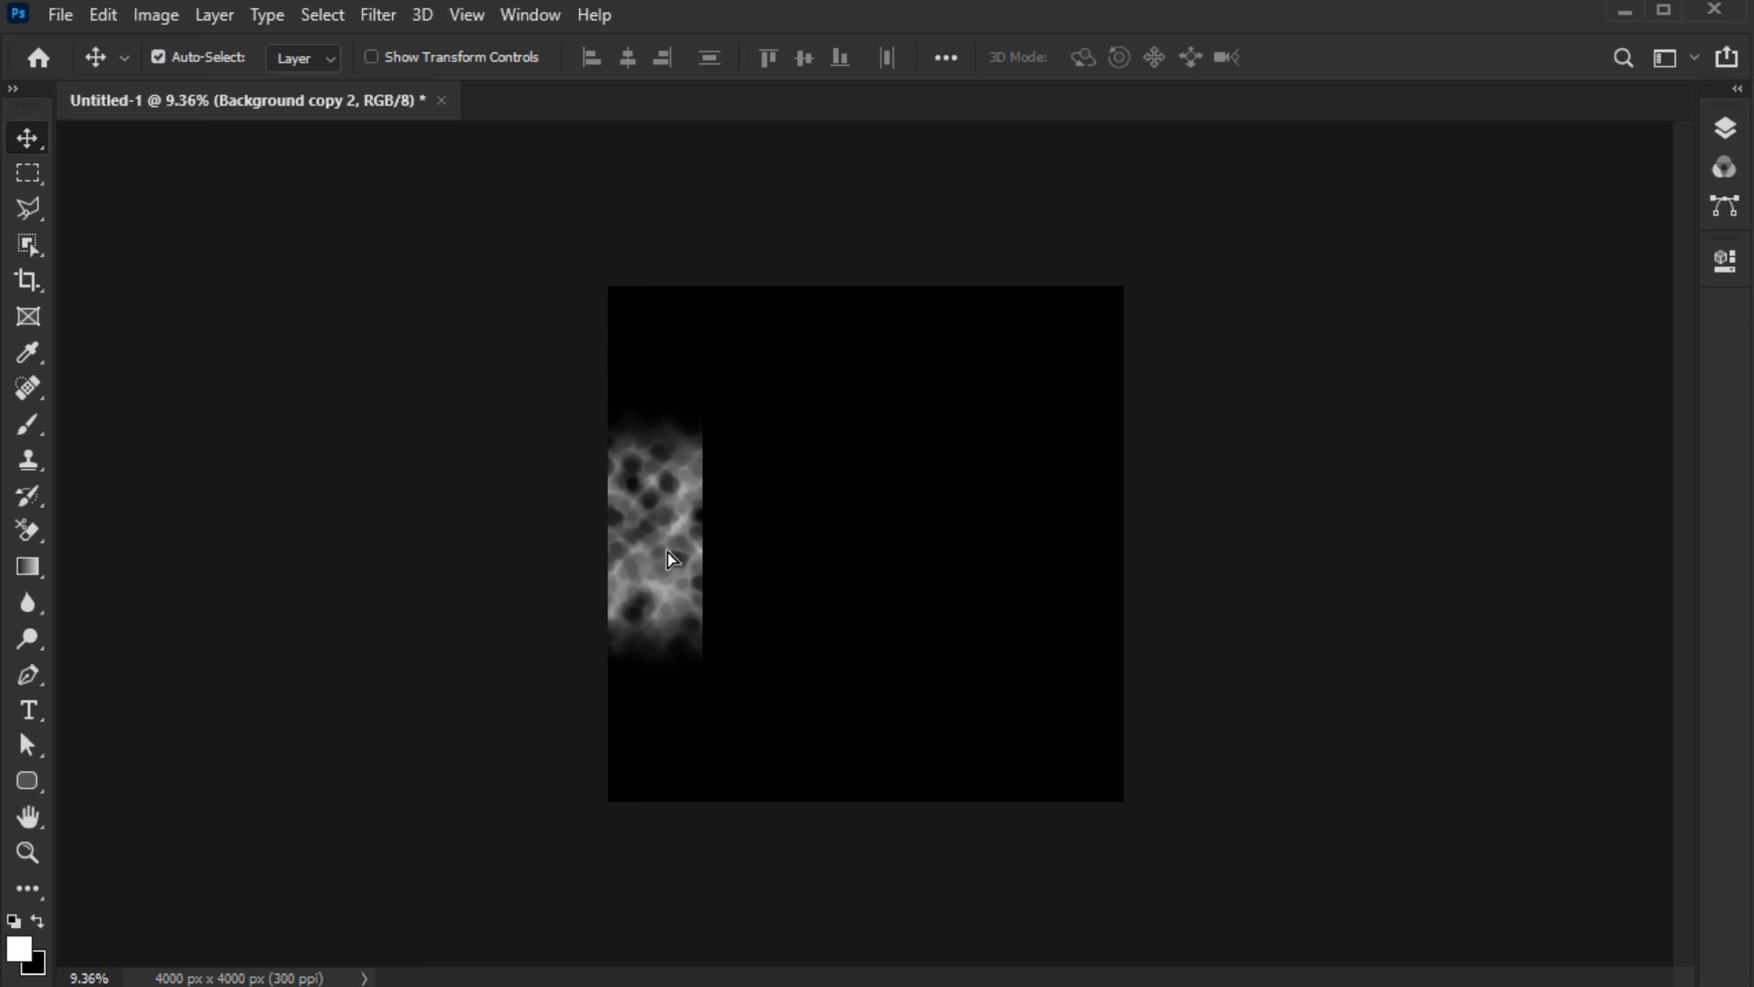
left_click_drag(667, 553, 1182, 555)
Flip Background copy 2 horizontally so its texture mirrors the original at the seam.
key("ctrl+t")
right_click(920, 537)
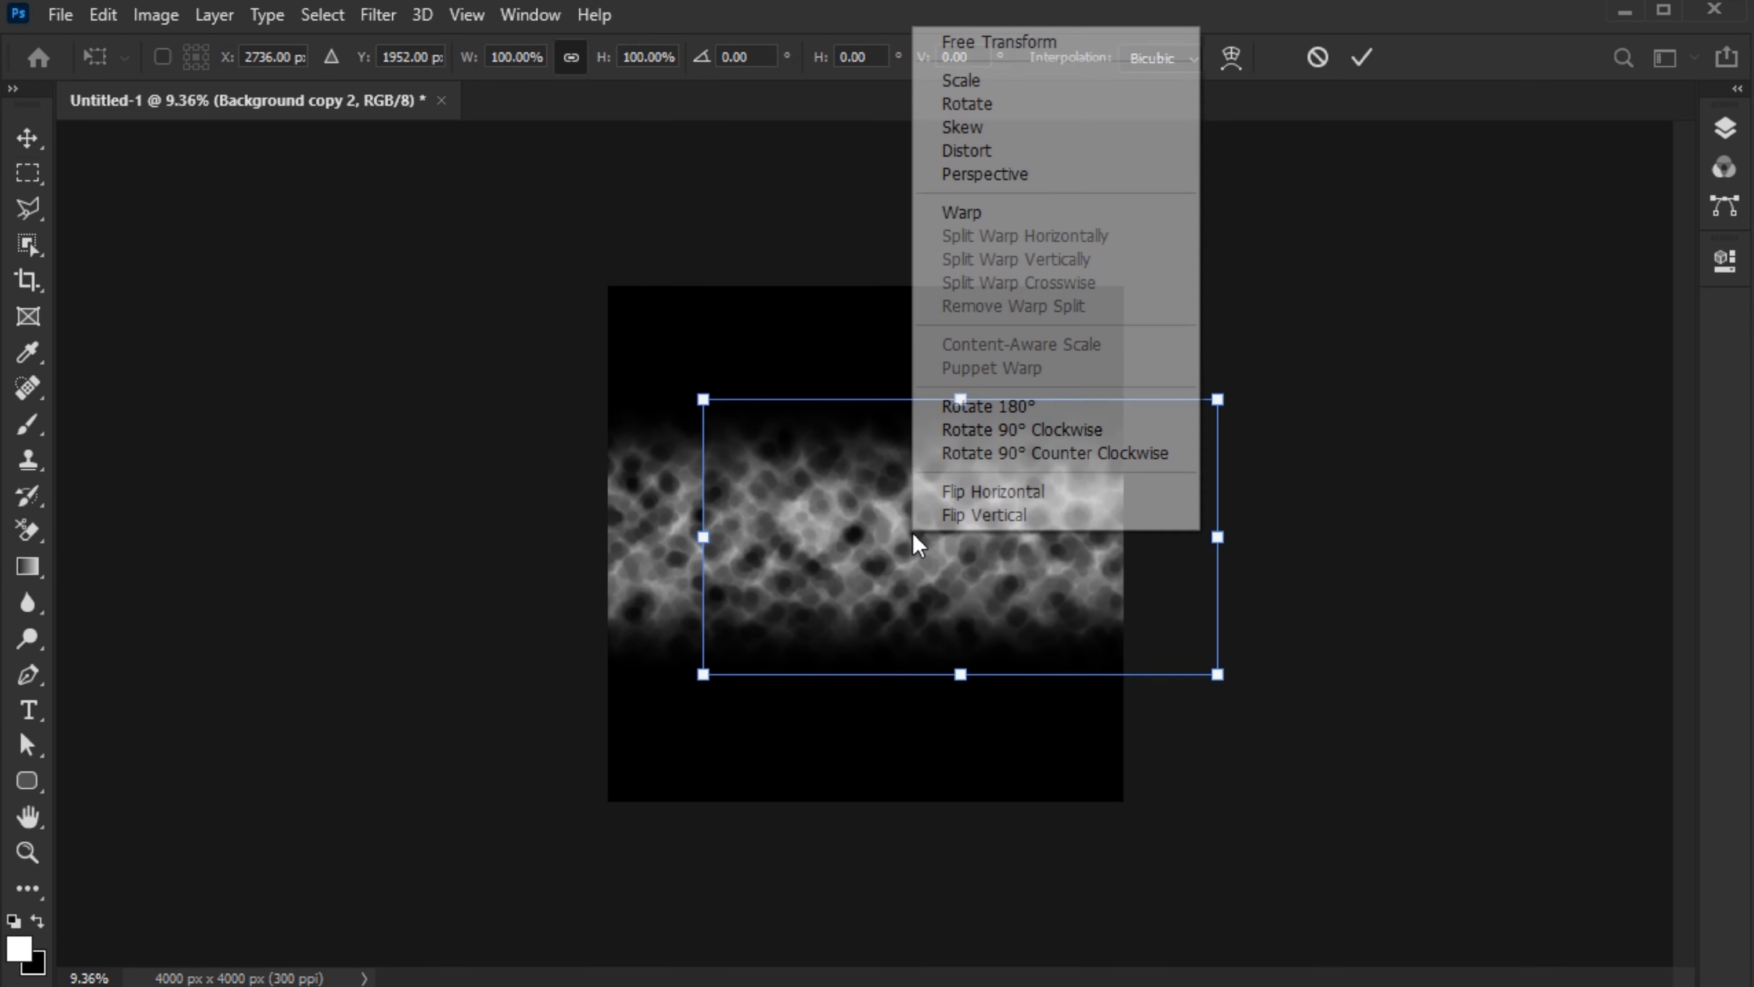
left_click(1002, 494)
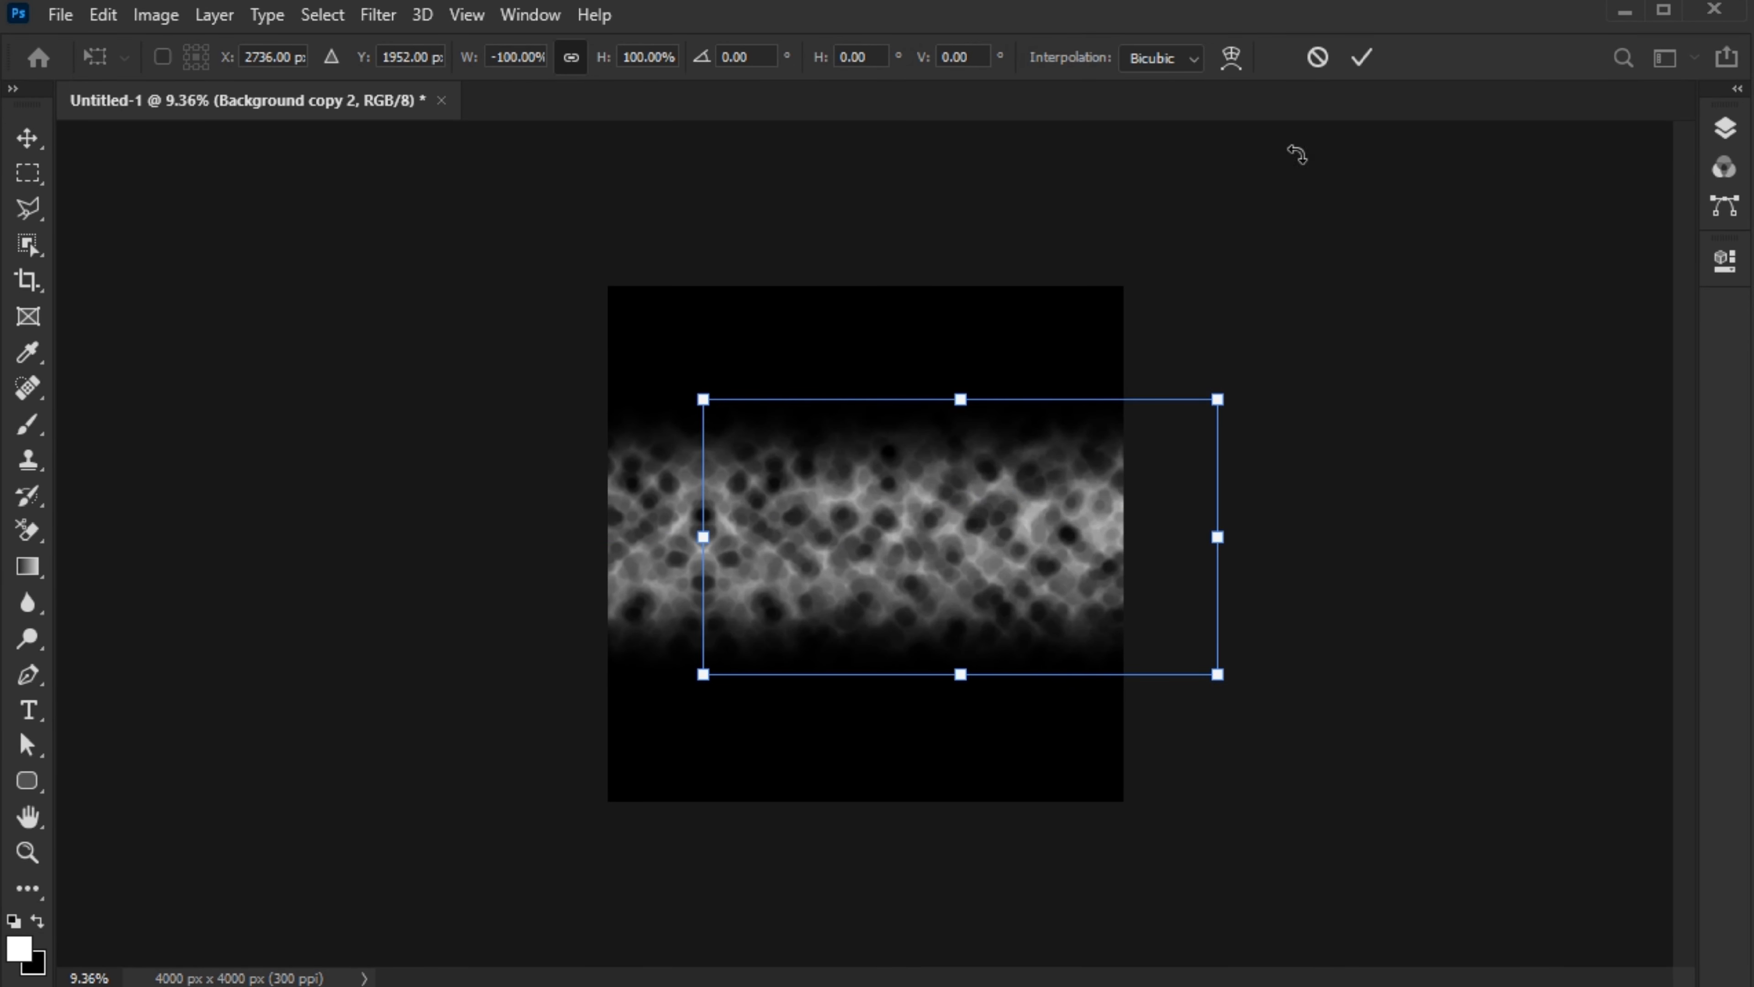
left_click(1362, 58)
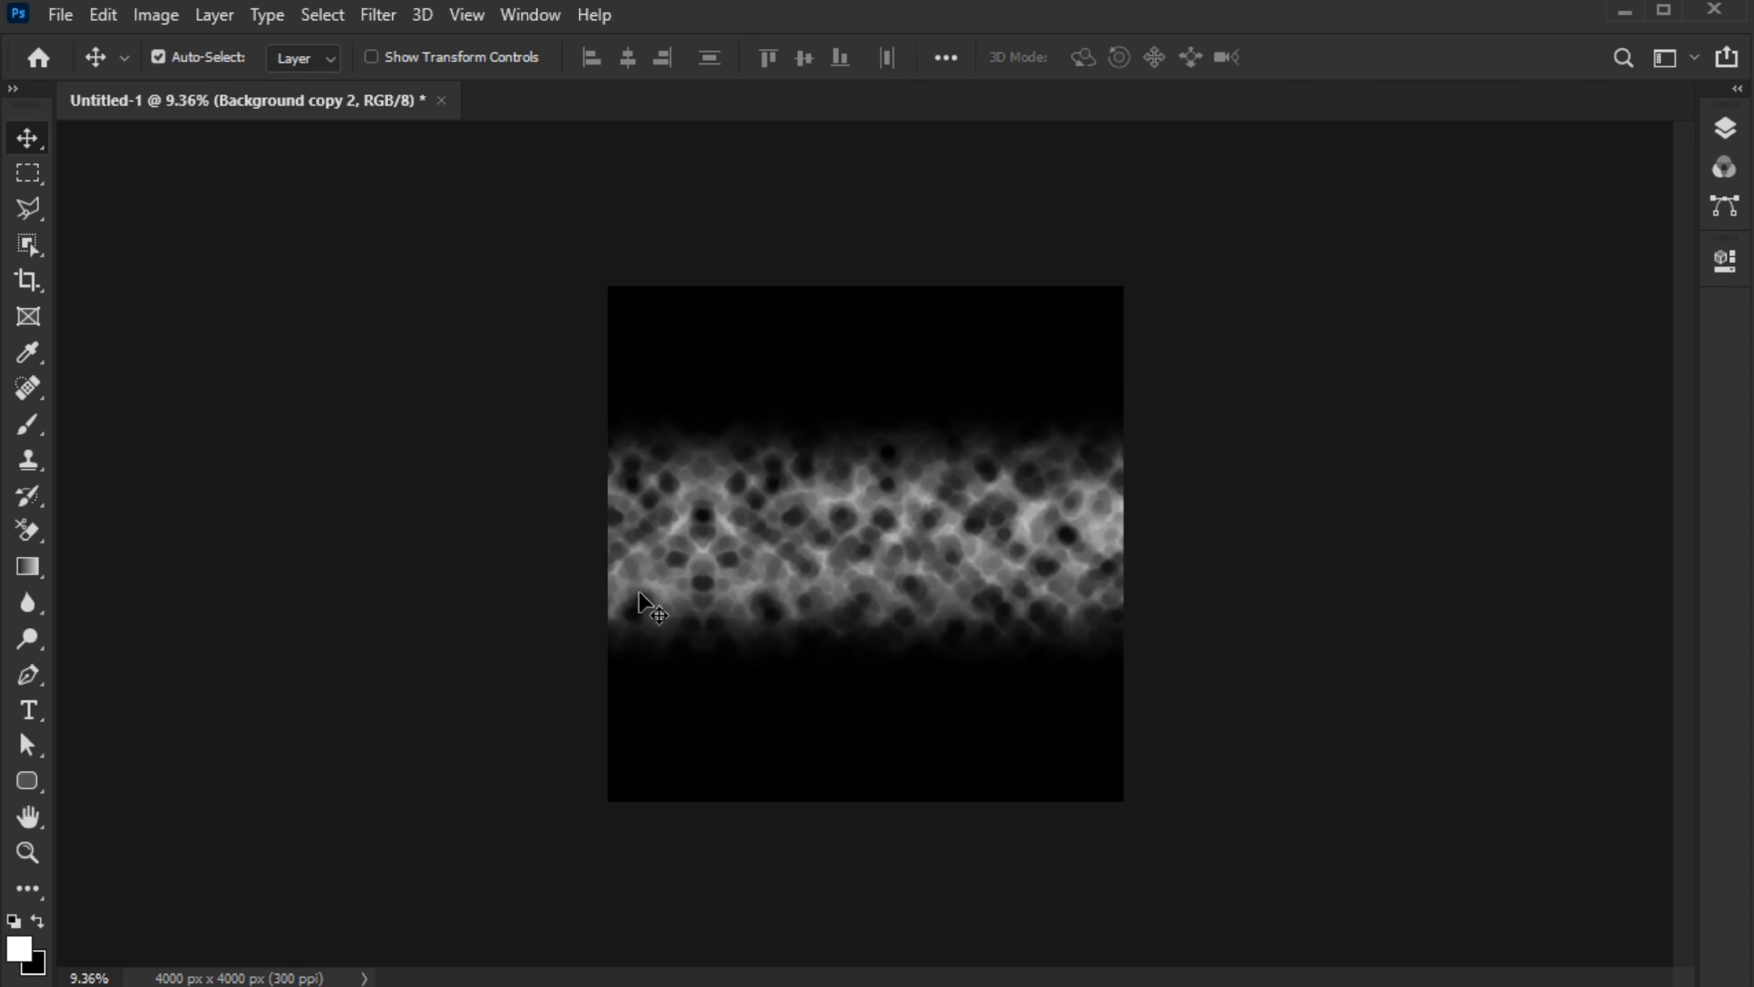
Move Background copy and Background copy 2 together to the left, leaving only the band's right end on the canvas.
left_click(1725, 128)
left_click(1575, 349, "shift")
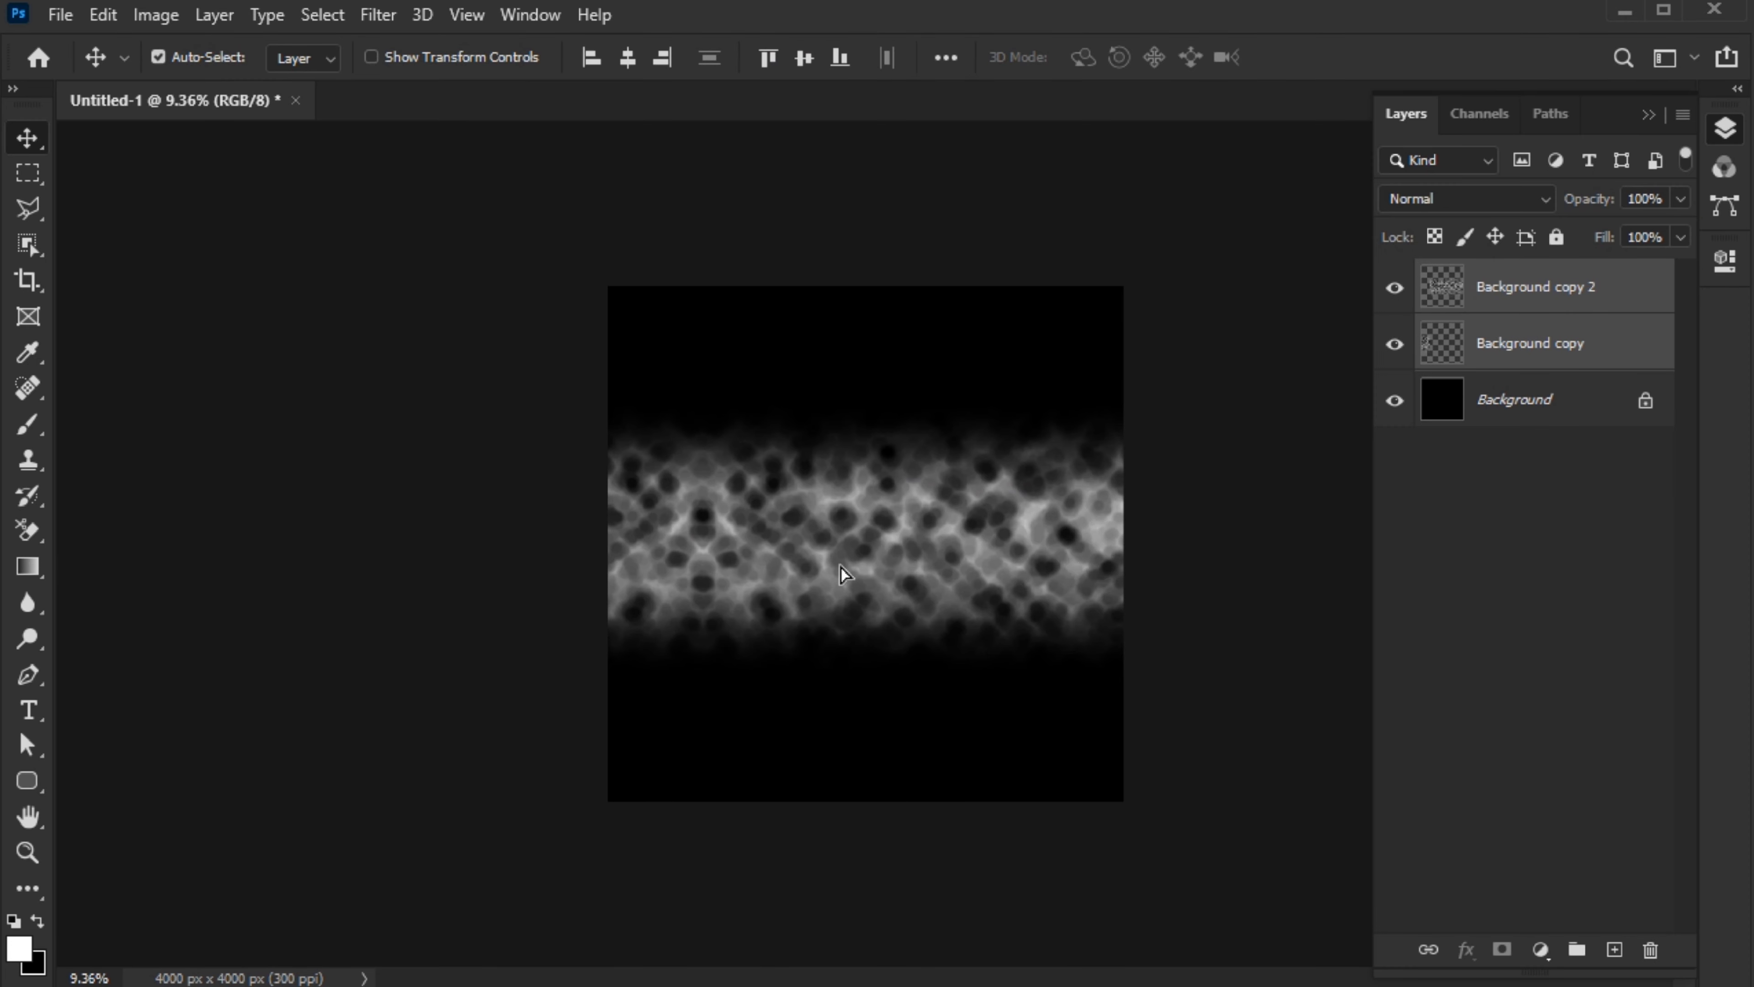
left_click_drag(838, 575, 483, 572)
Duplicate Background copy 2 and move the duplicate 4000 px right, flush against its source's edge.
left_click(1492, 311)
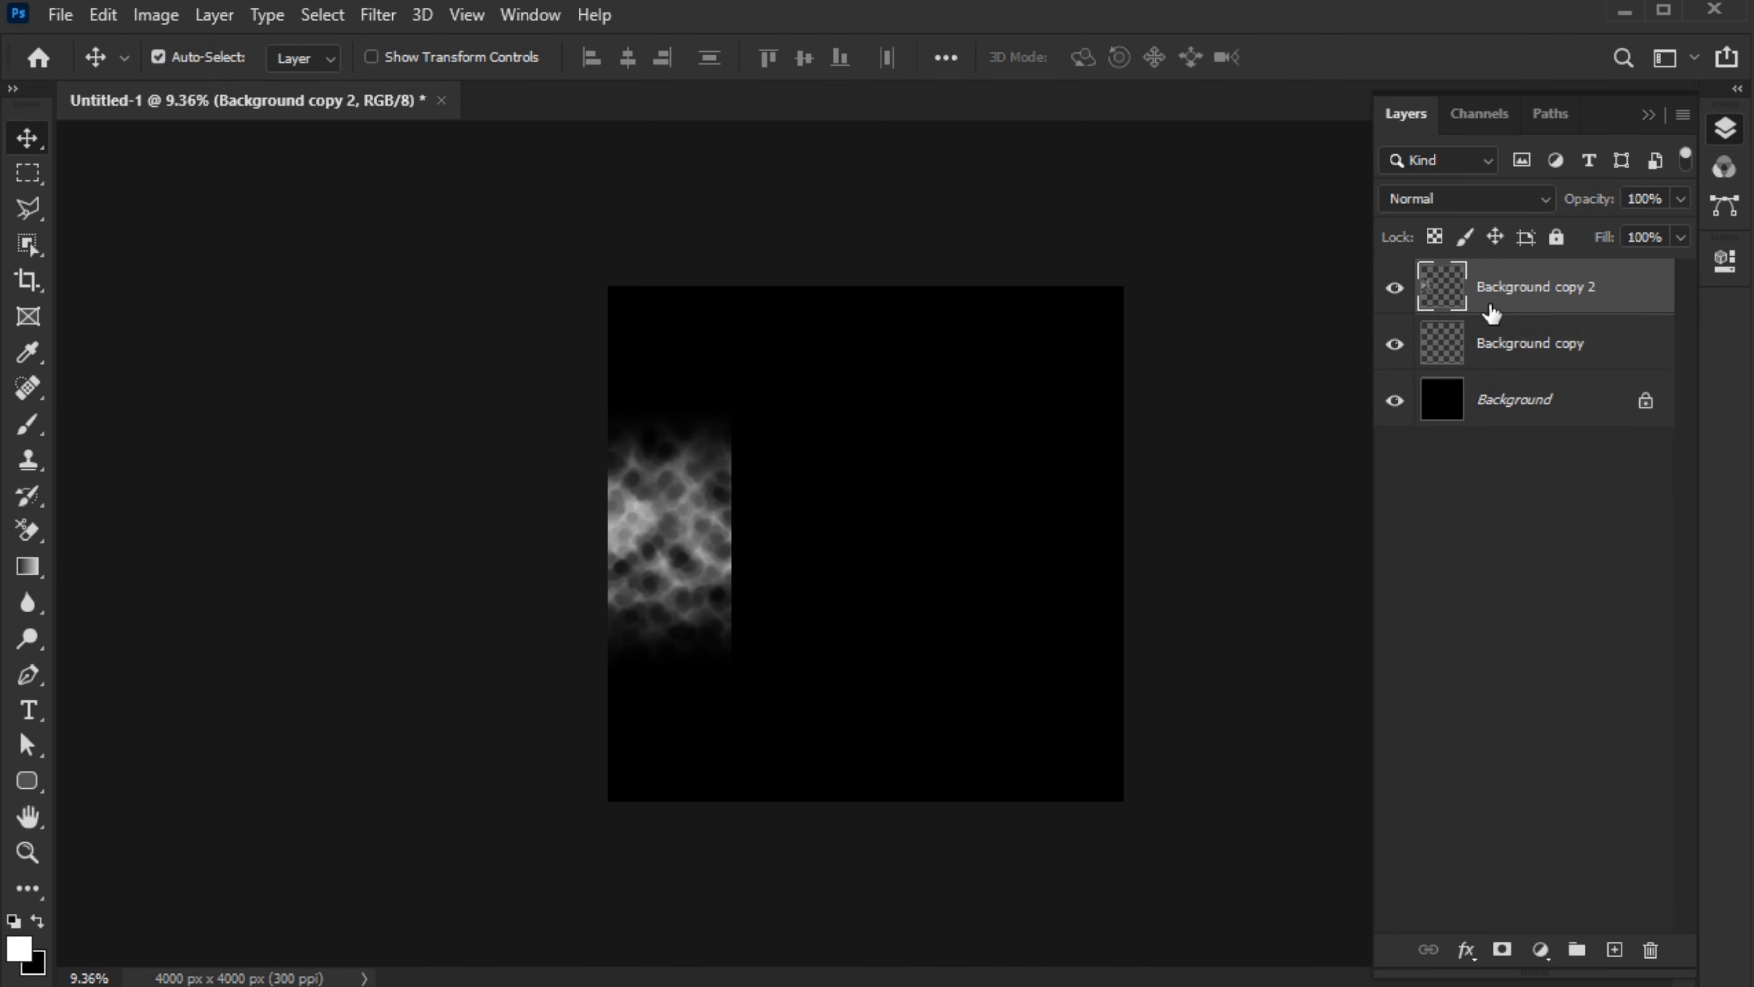
key("ctrl+j")
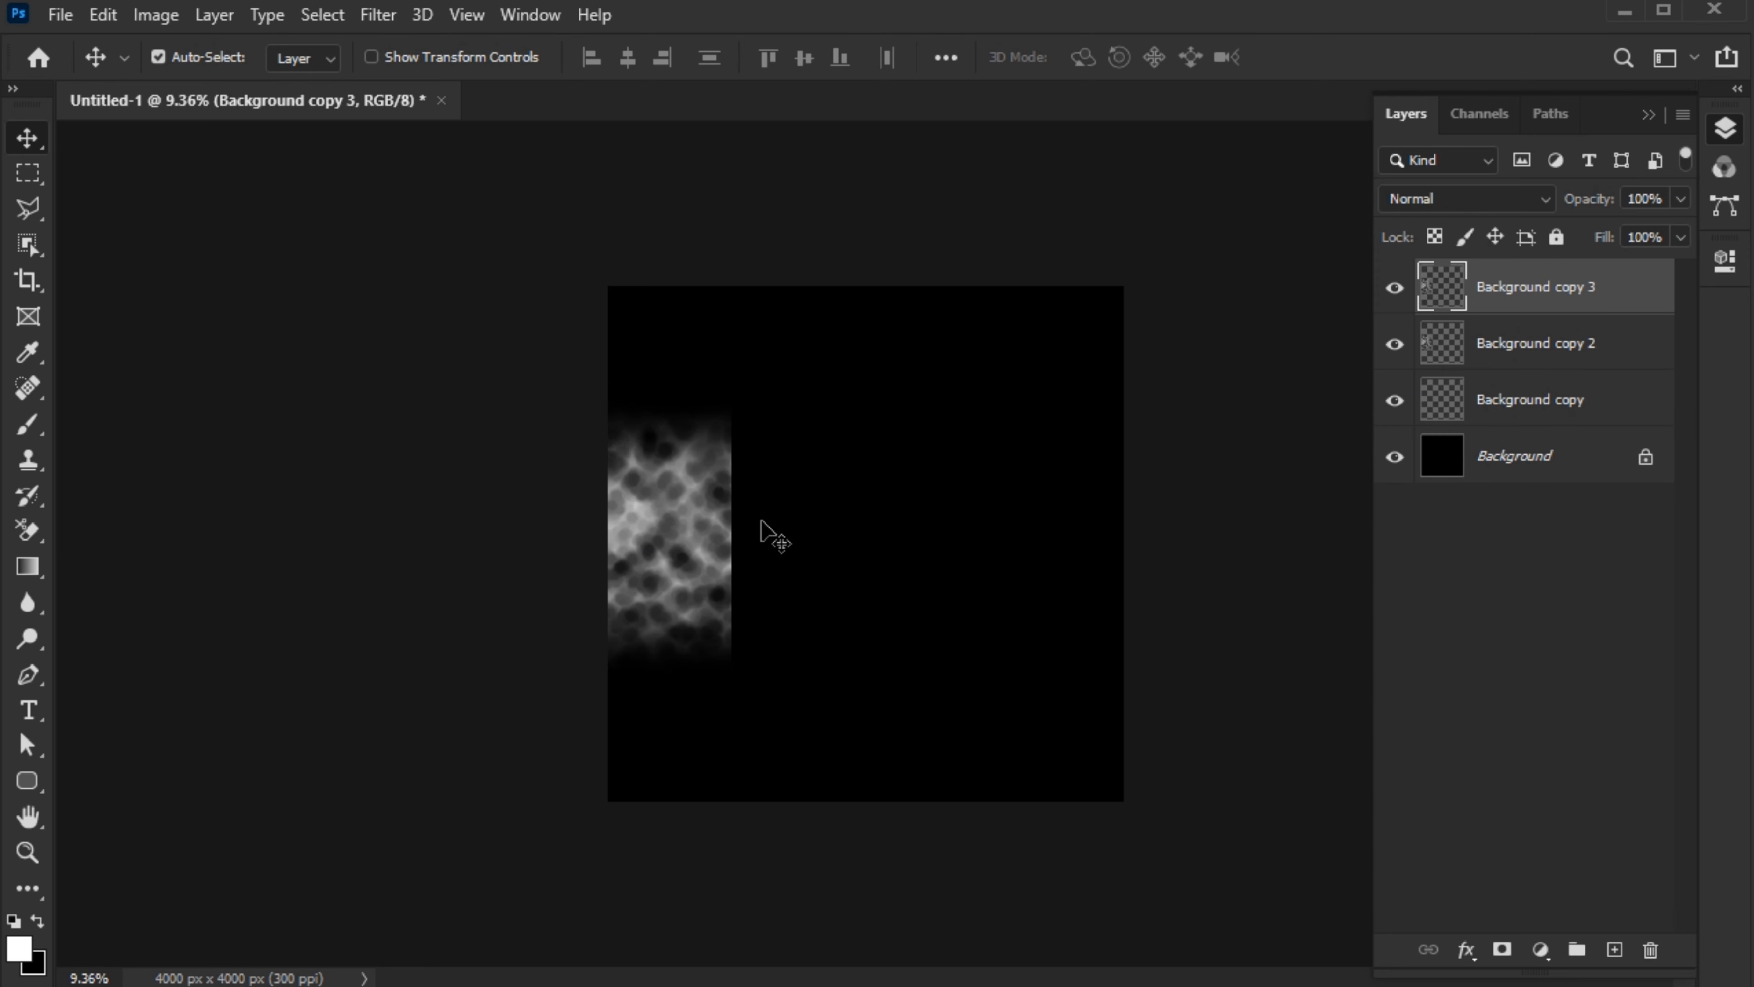
key("ctrl+t")
left_click(1362, 57)
left_click_drag(669, 566, 1185, 565)
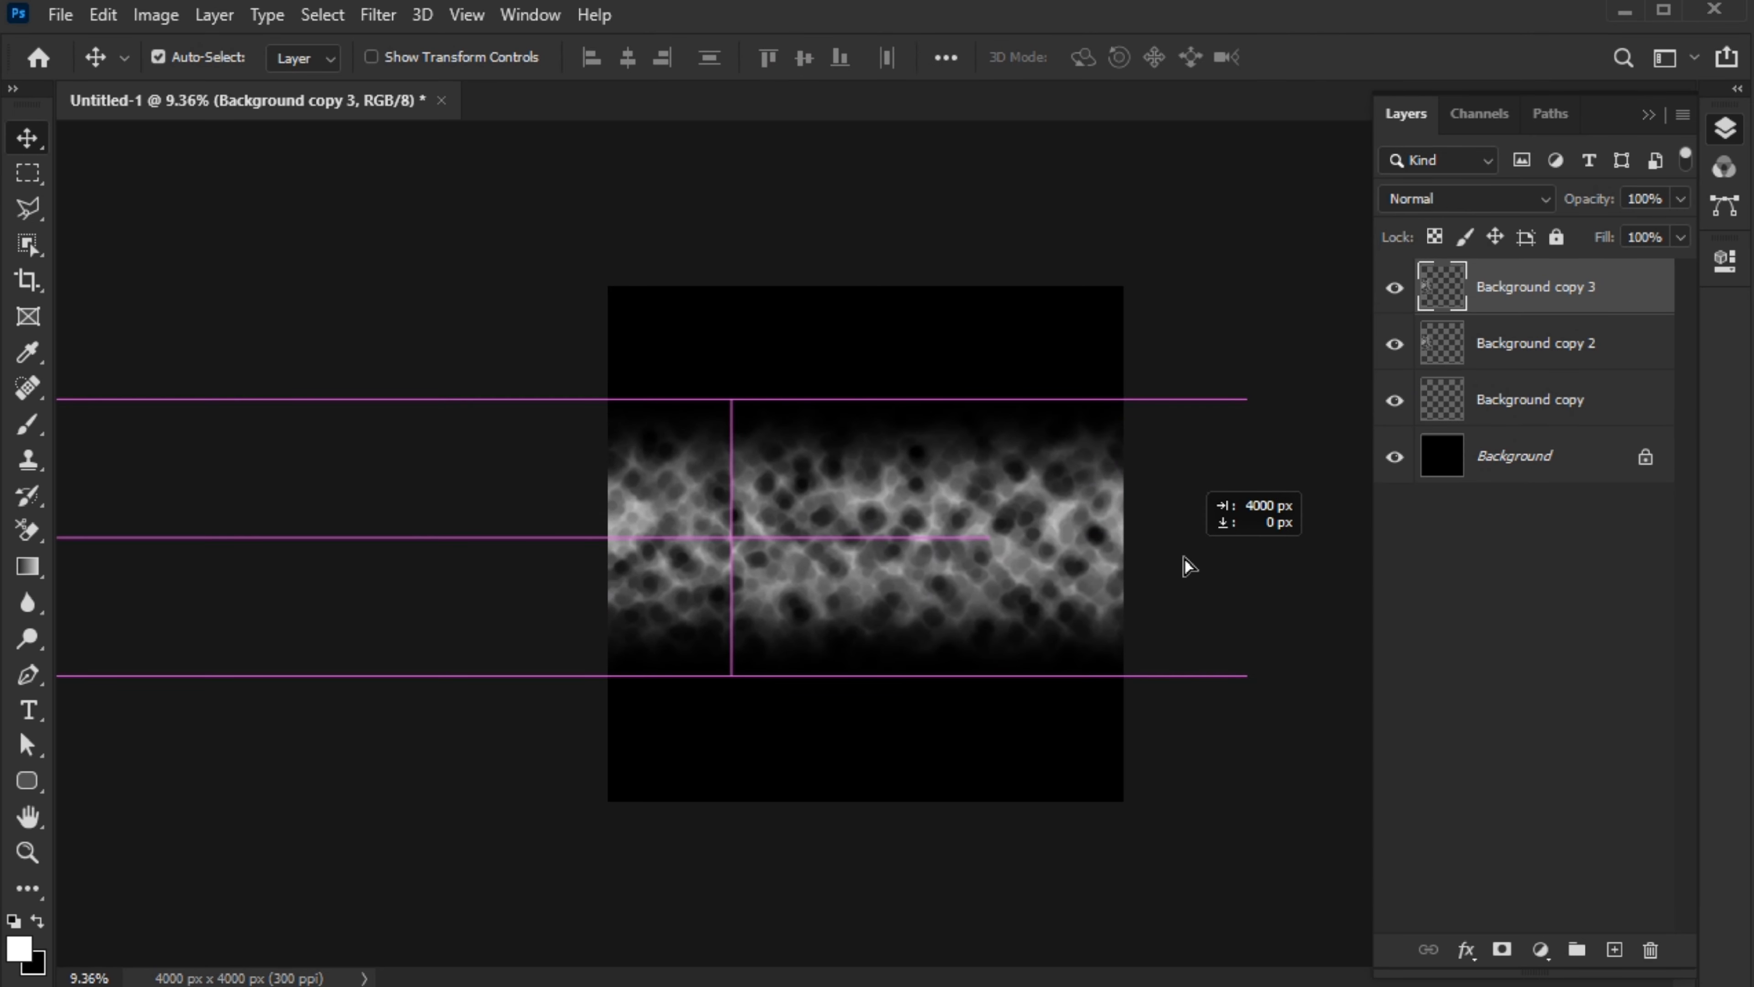
Flip Background copy 3 horizontally so its texture mirrors the neighbouring band at the seam.
key("ctrl+t")
right_click(944, 581)
left_click(1007, 532)
left_click(1362, 57)
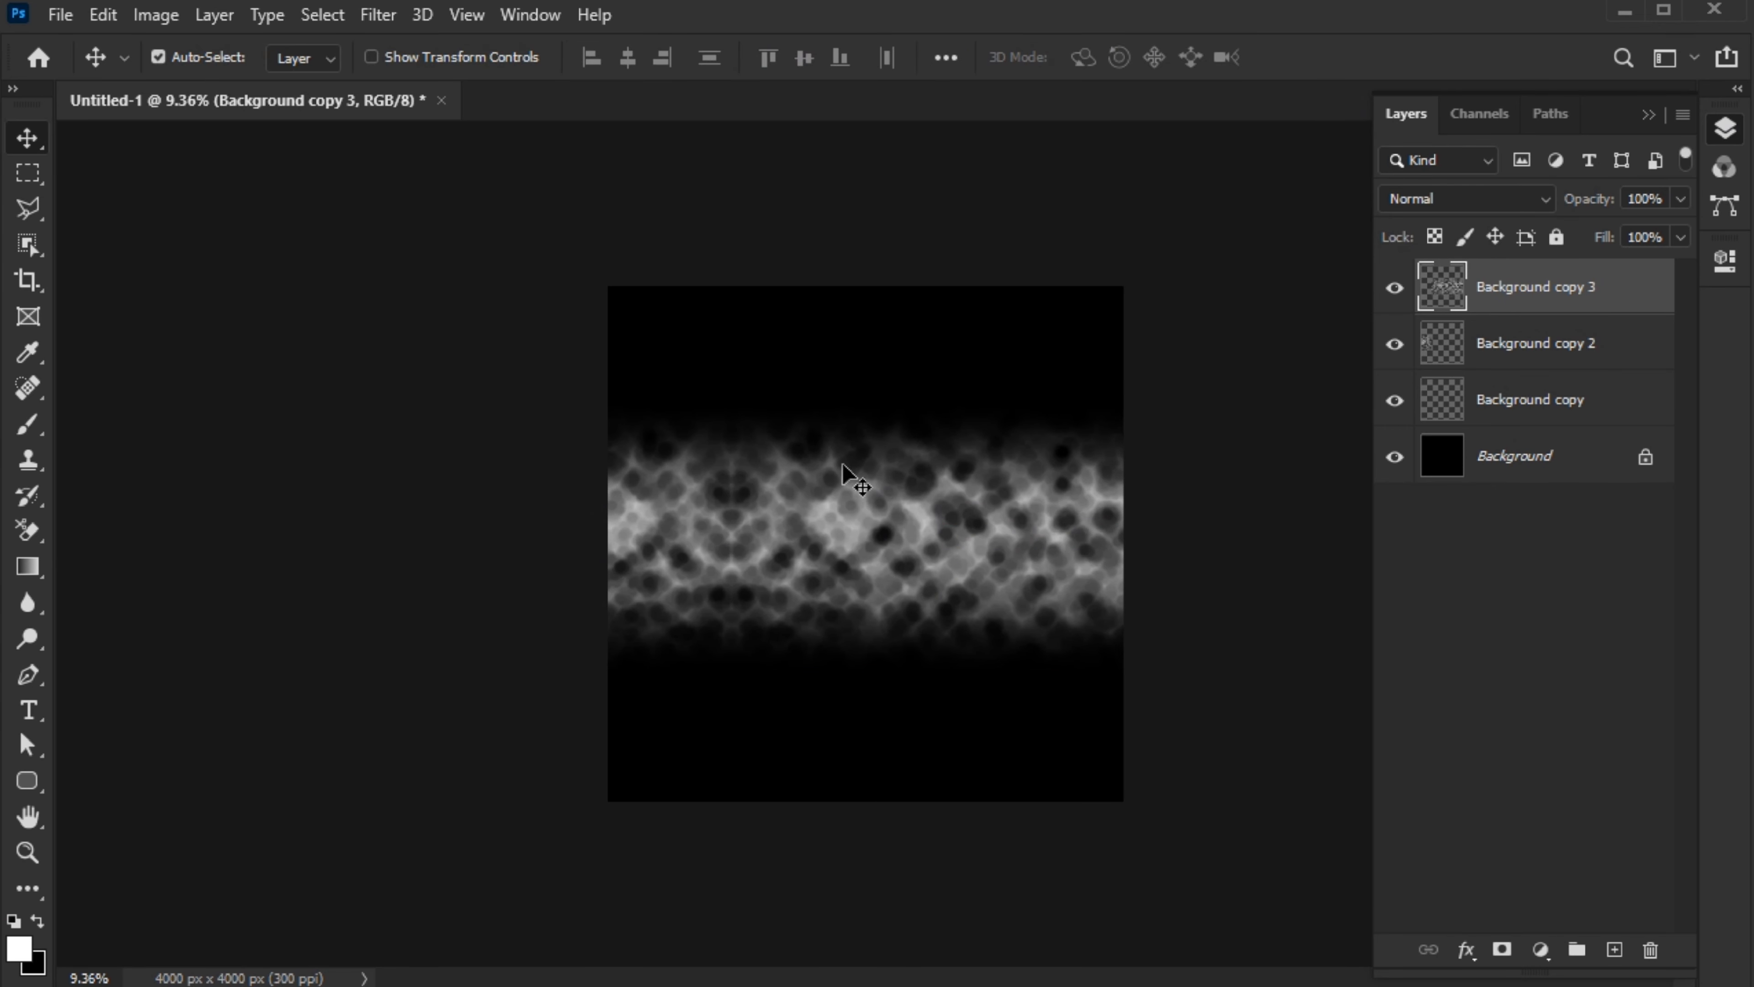
Centre the three mirrored band copies together horizontally on the canvas and merge them into one layer.
left_click(1557, 419, "shift")
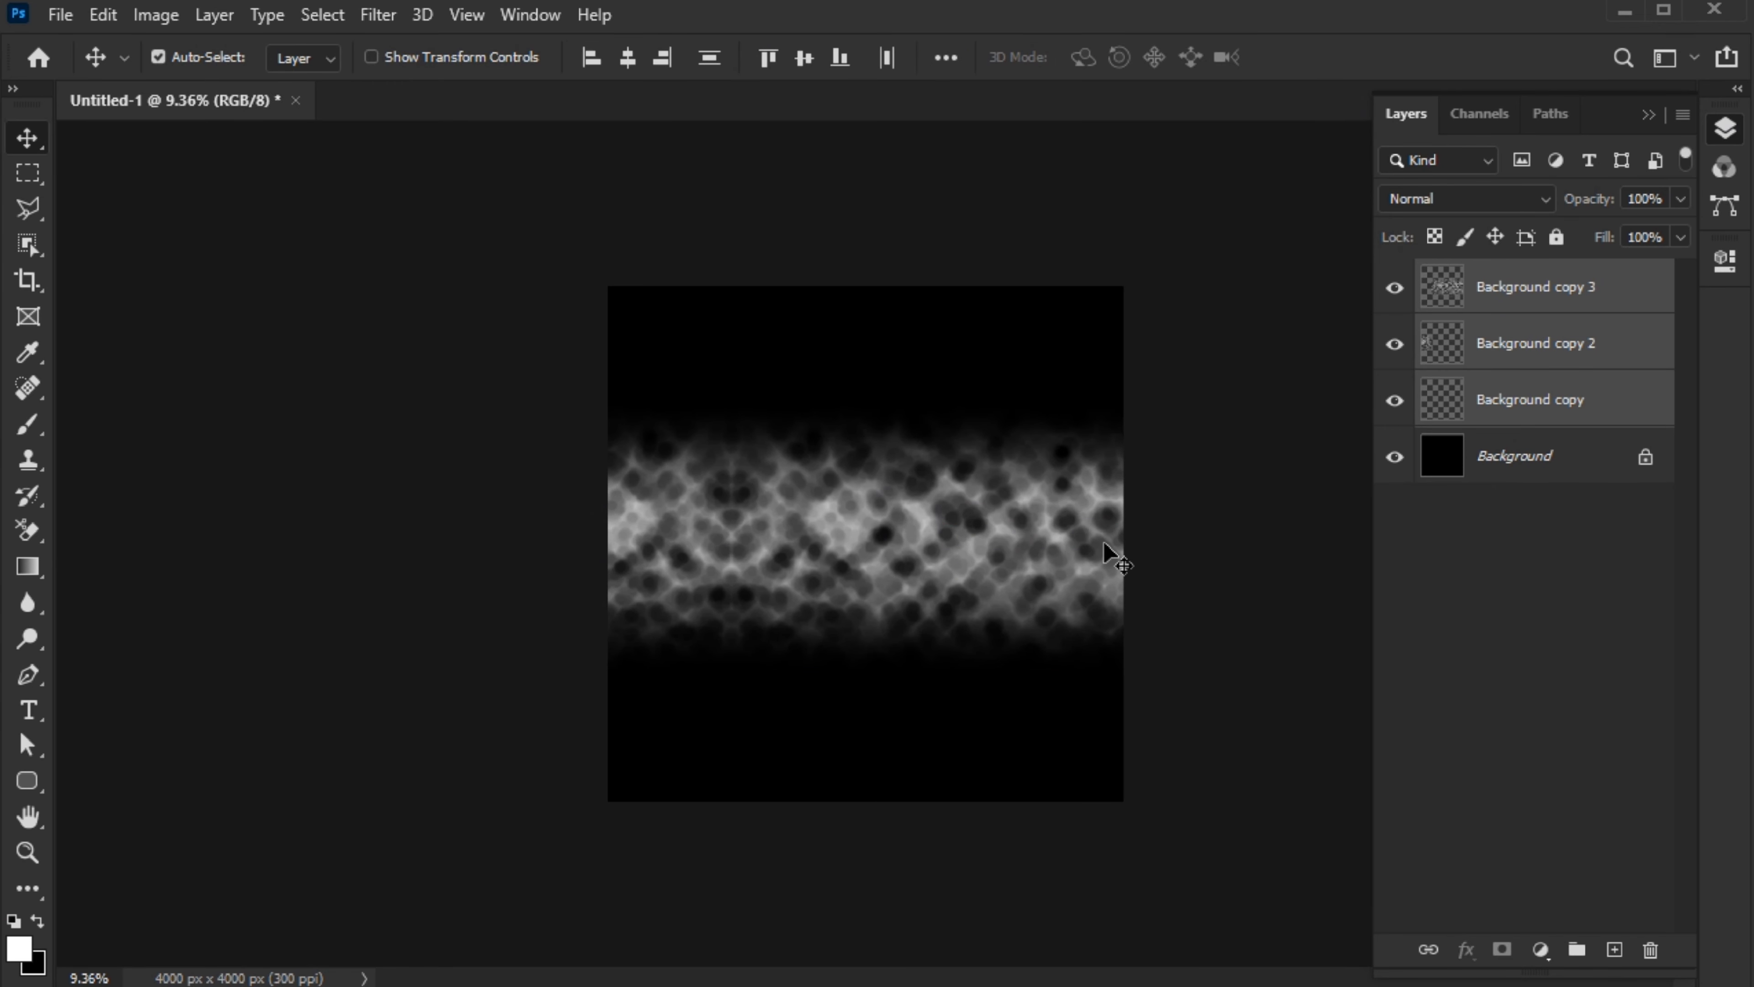
scroll(884, 594, "down", 1, "alt")
scroll(884, 595, "down", 1, "alt")
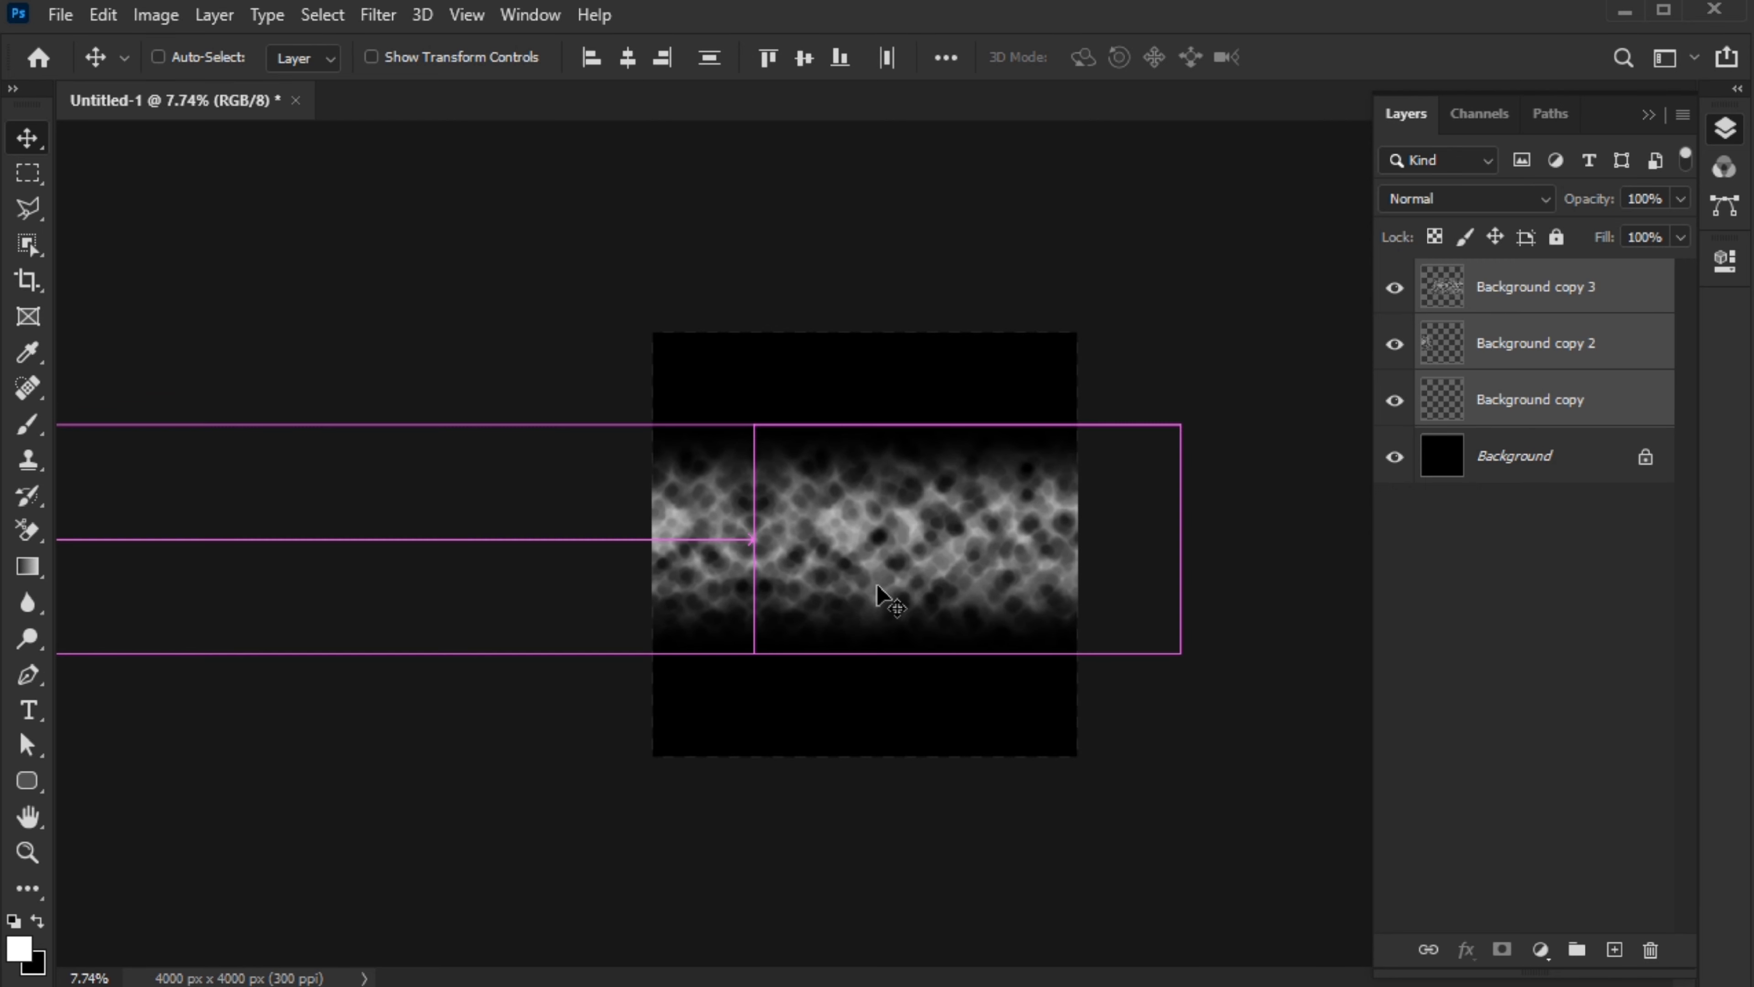
key("ctrl+t")
left_click_drag(884, 594, 1050, 584)
scroll(1050, 583, "down", 3, "alt")
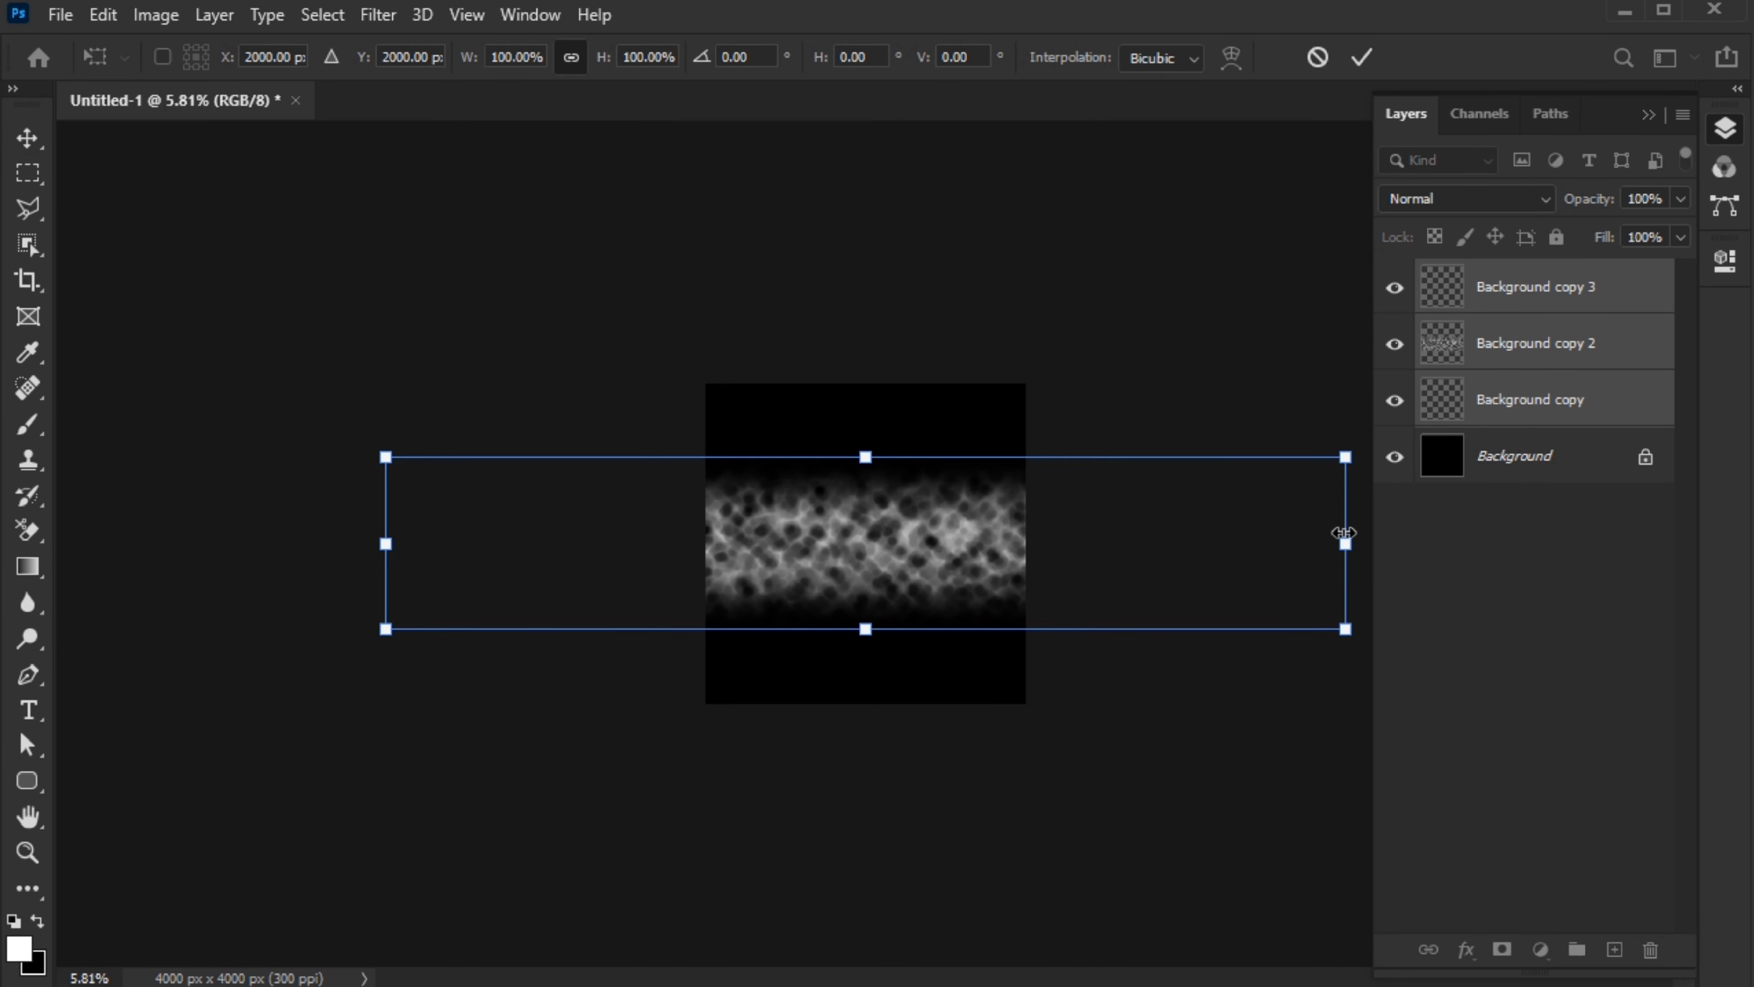
left_click(1361, 58)
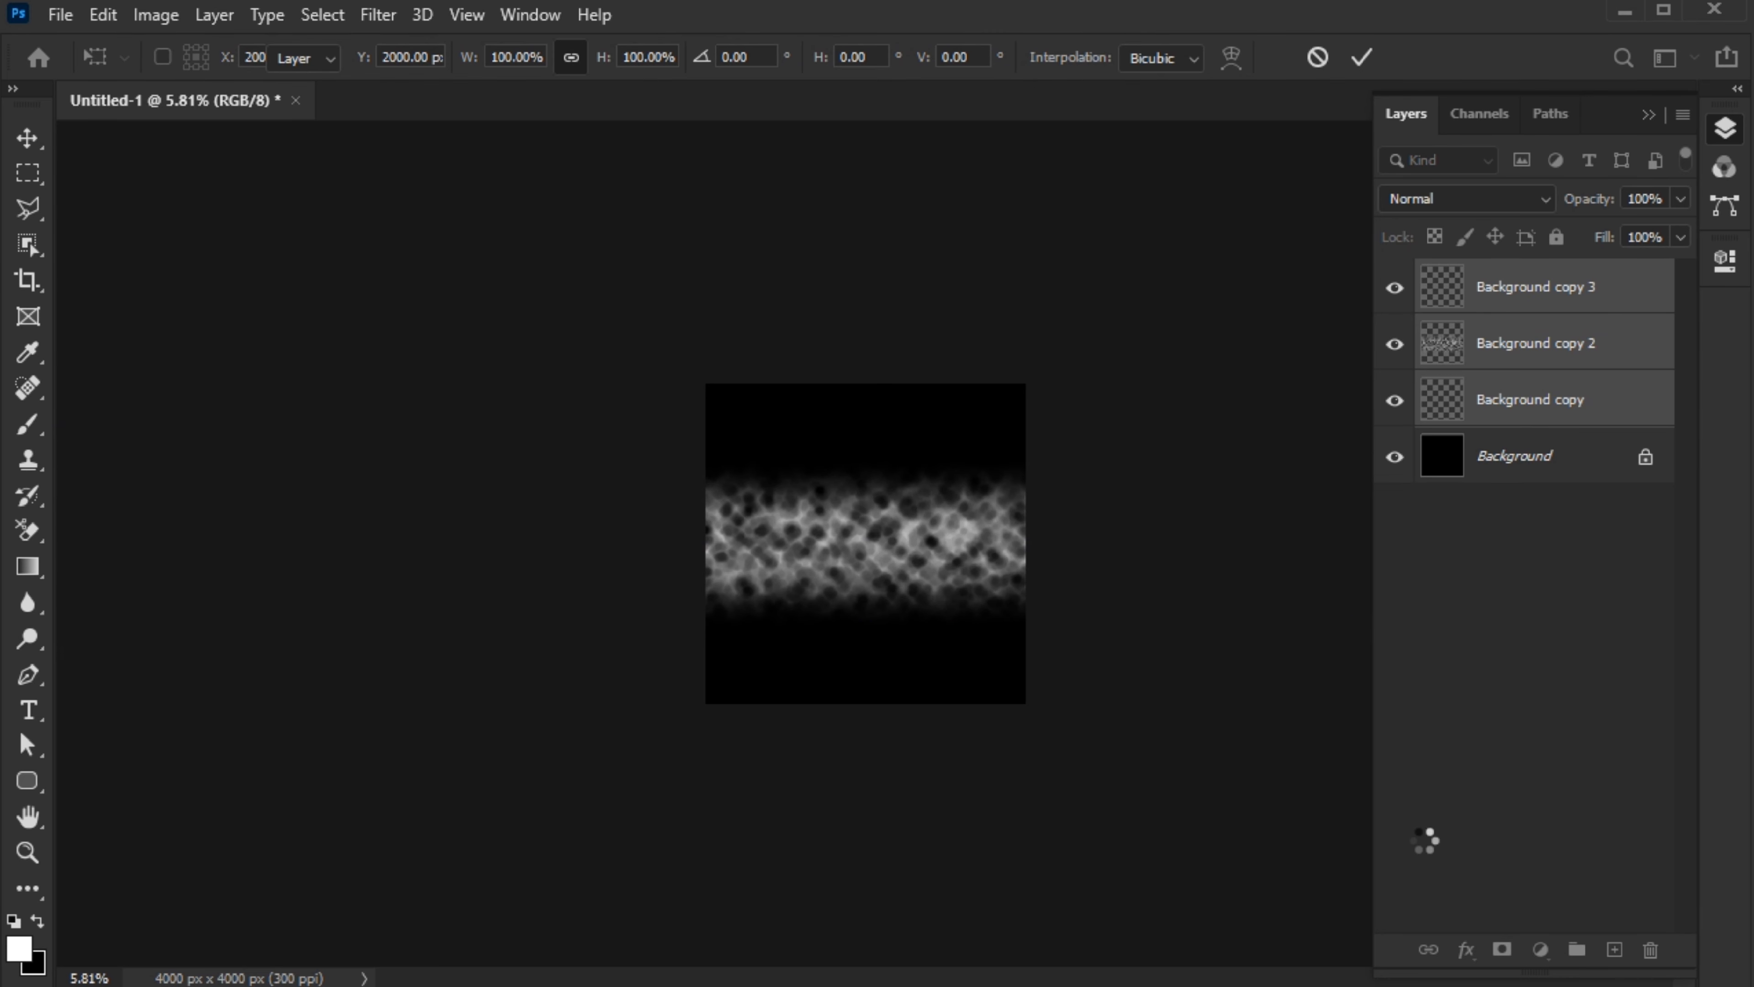
right_click(1506, 346)
left_click(1441, 807)
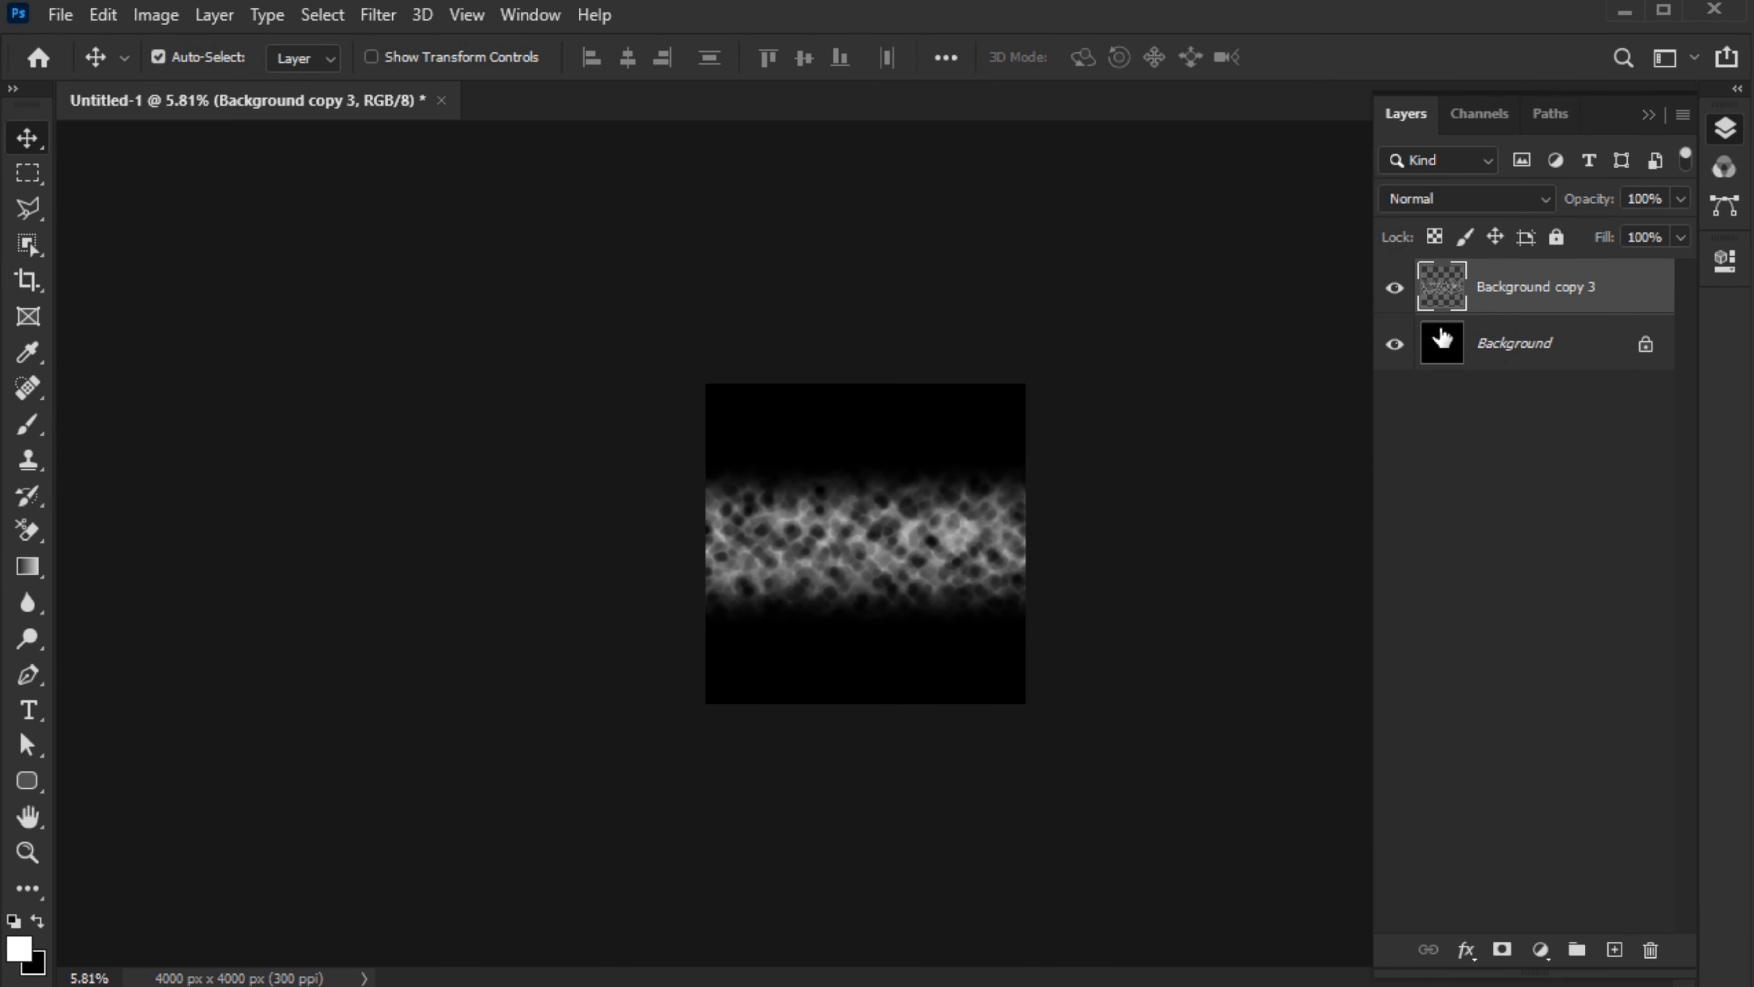
Compress the merged band horizontally to 33.33% width so both ends meet the canvas edges, keeping its height at 100%.
key("ctrl+t")
left_click_drag(1345, 544, 1026, 543)
left_click_drag(387, 546, 706, 543)
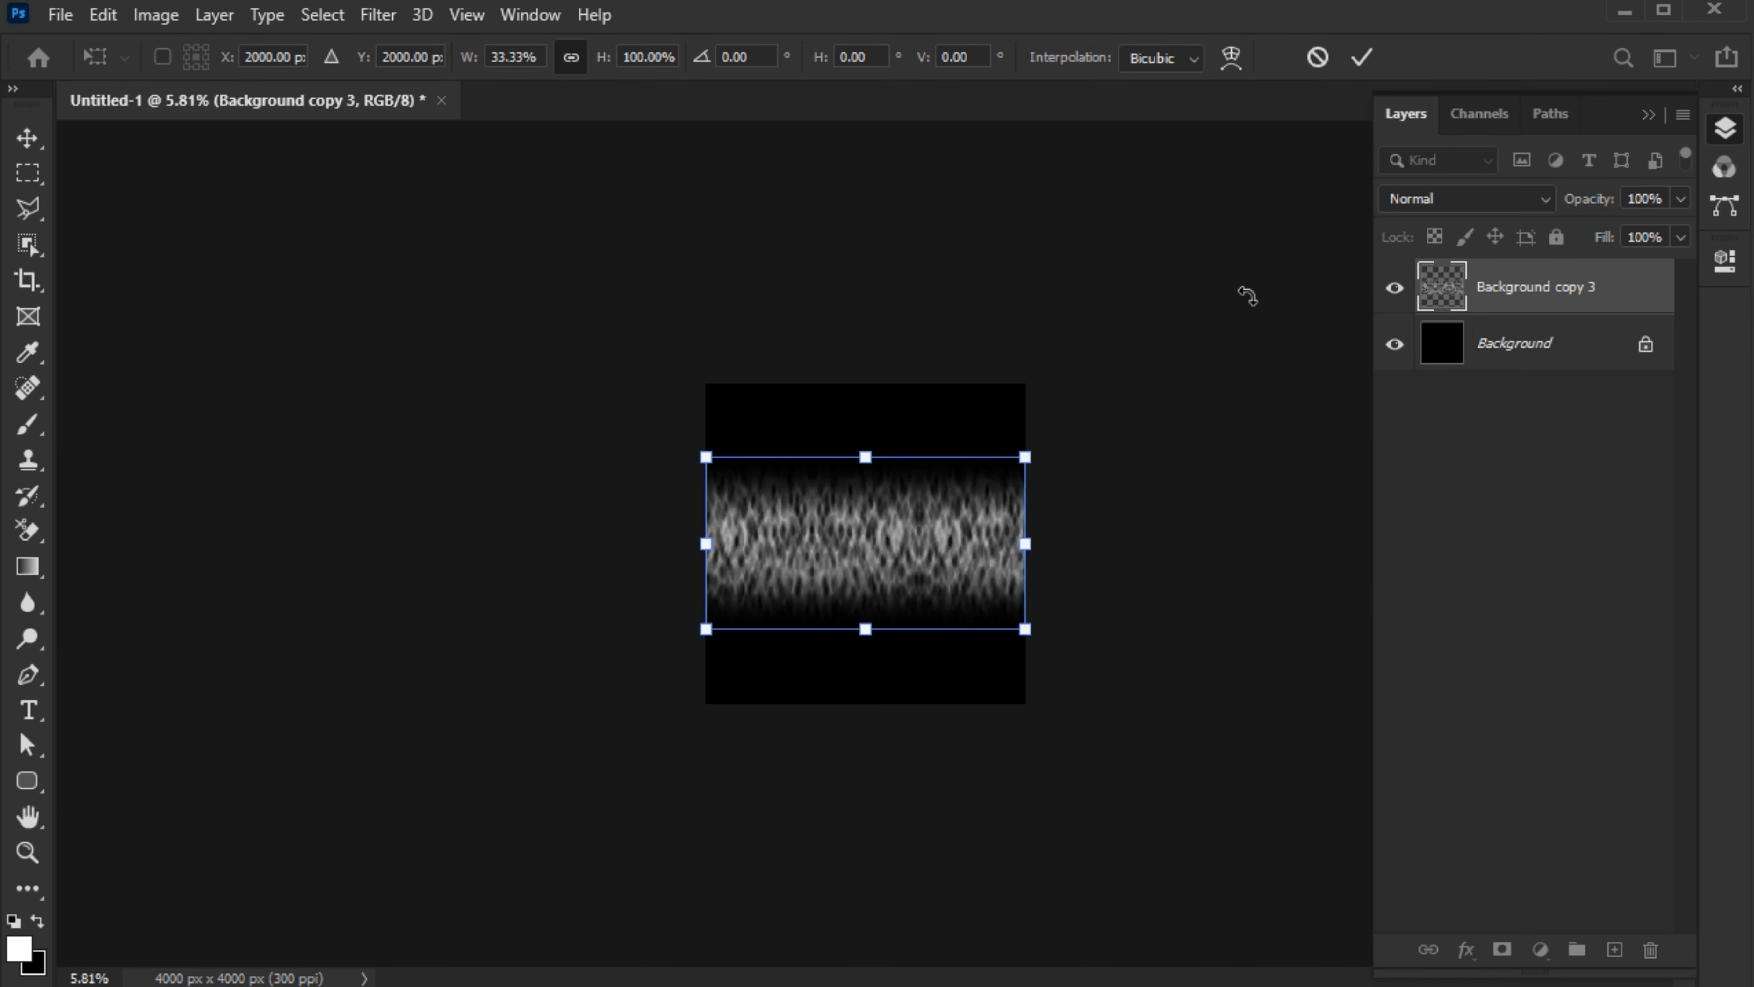
left_click(1363, 58)
Move the compressed band upwards into the upper half of the canvas and merge it with the black Background layer.
left_click_drag(888, 542, 888, 497)
left_click(1512, 344, "shift")
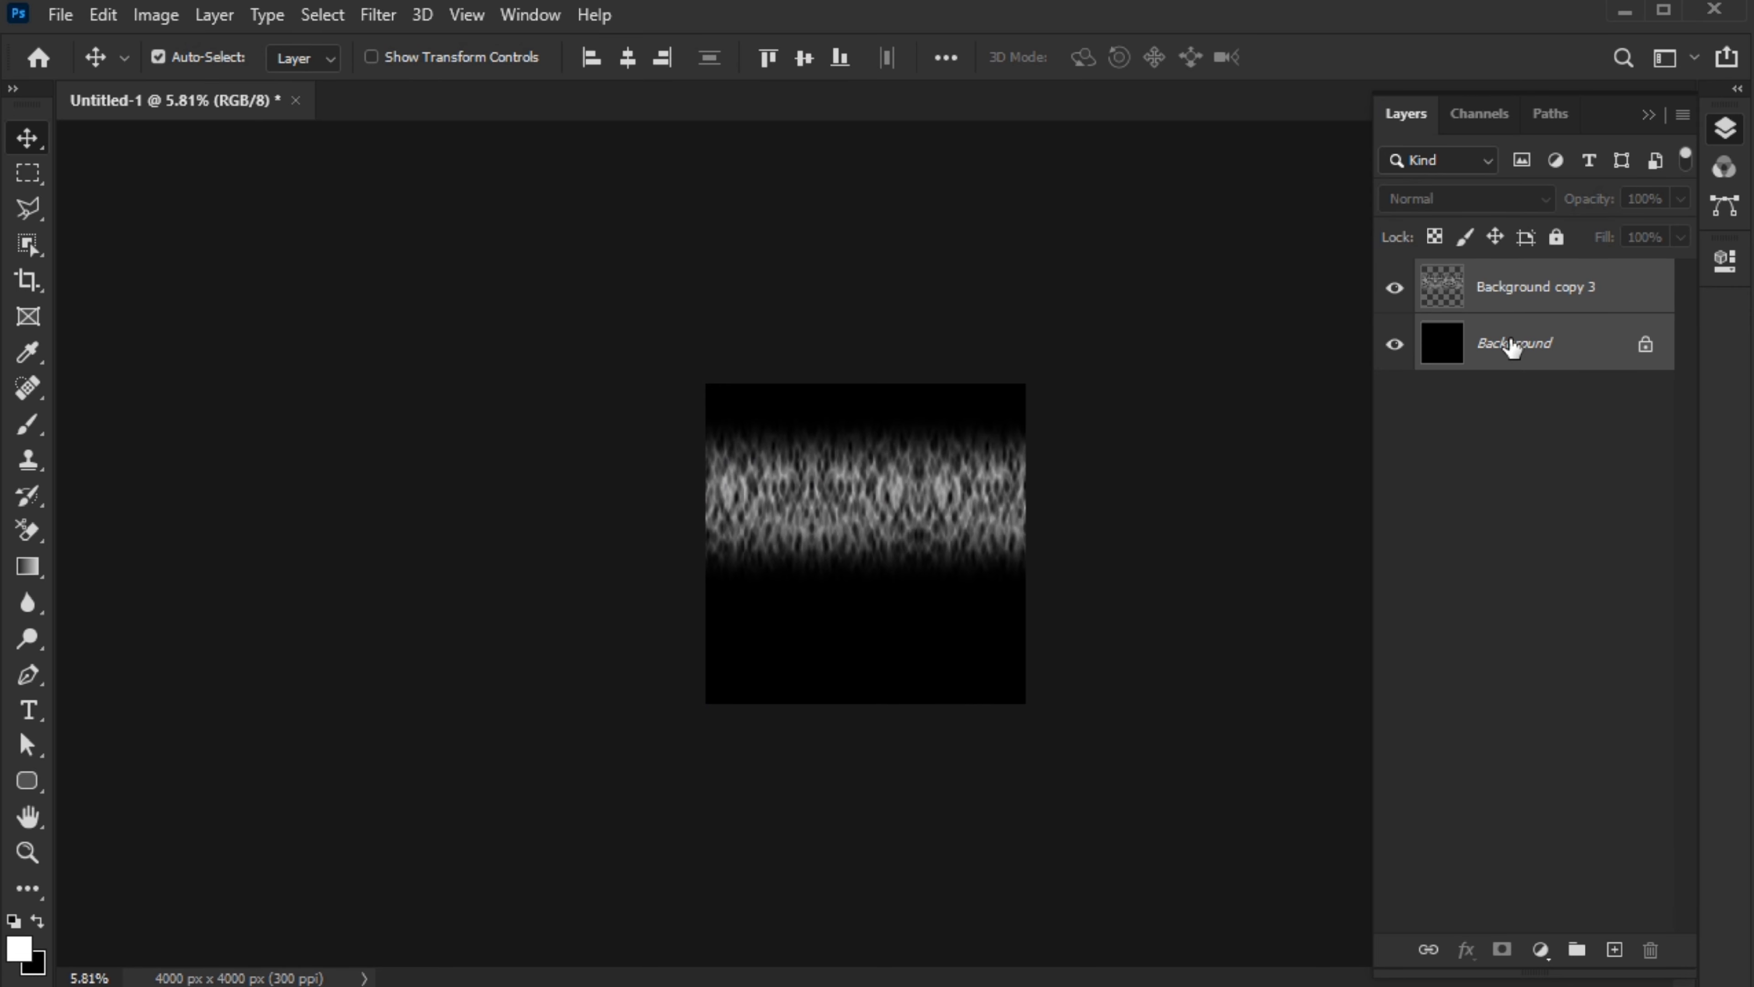
right_click(1513, 343)
left_click(1568, 557)
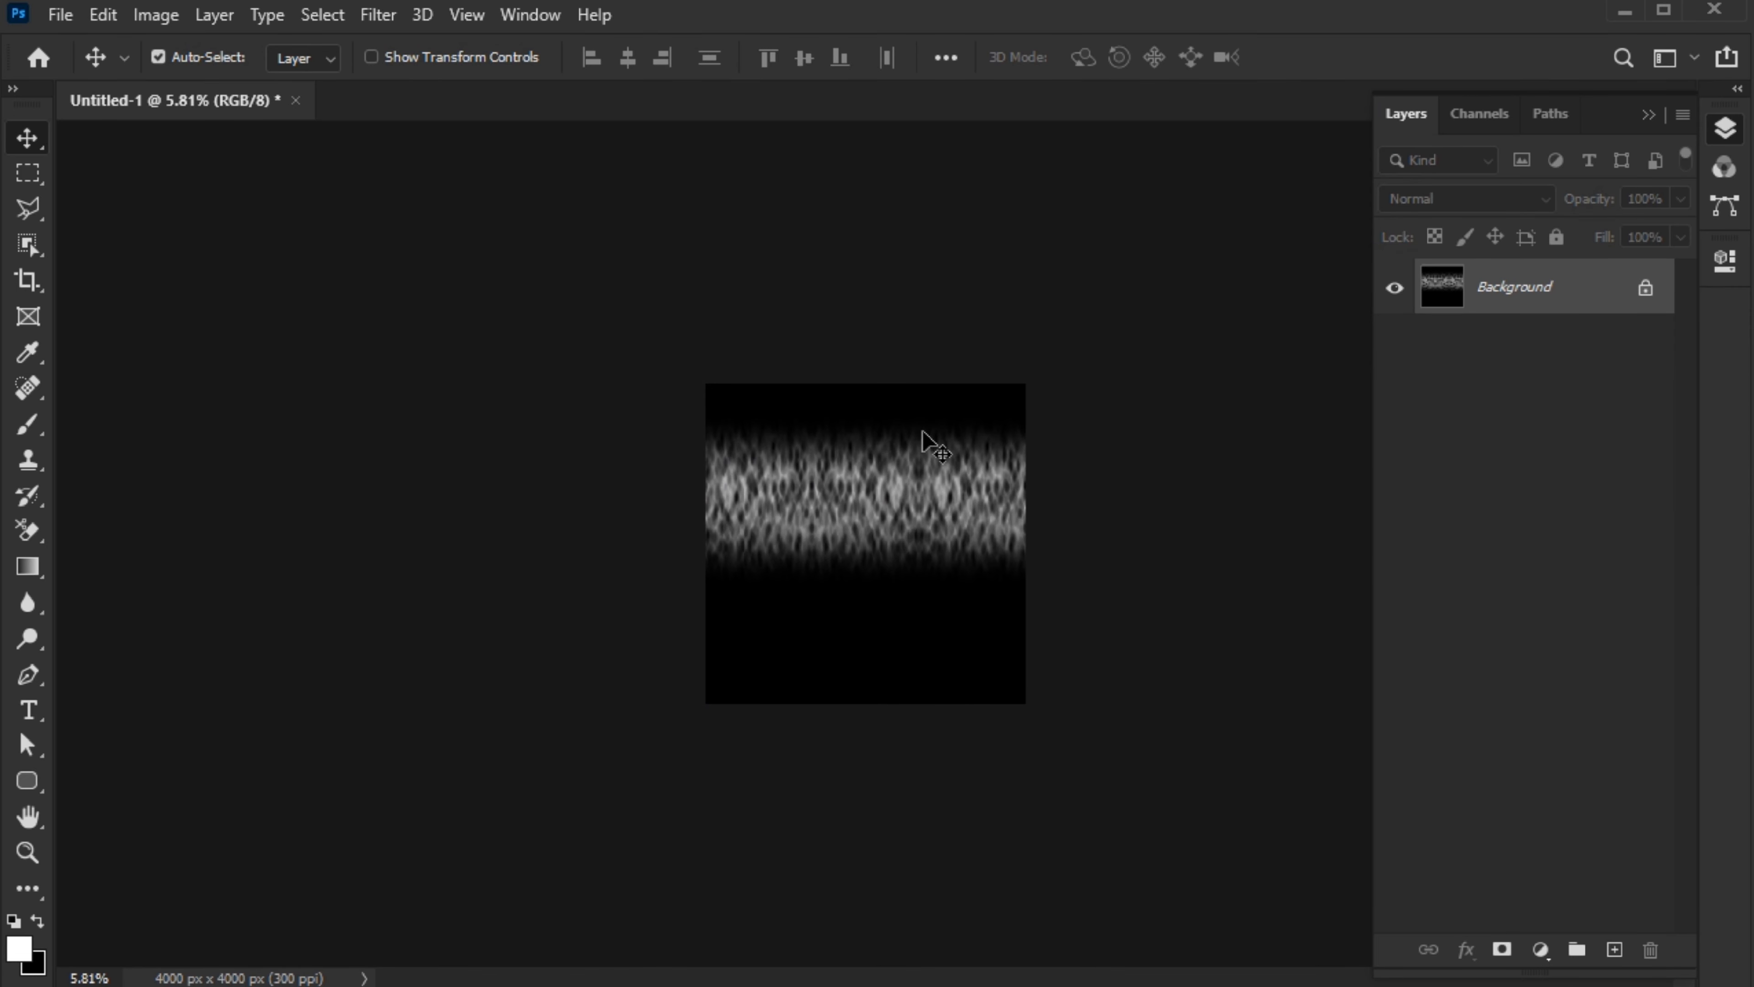
Unlock the Background layer and apply the Polar Coordinates filter with Rectangular to Polar to bend the band into a ring.
left_click(1658, 298)
left_click(378, 15)
mouse_move(572, 435)
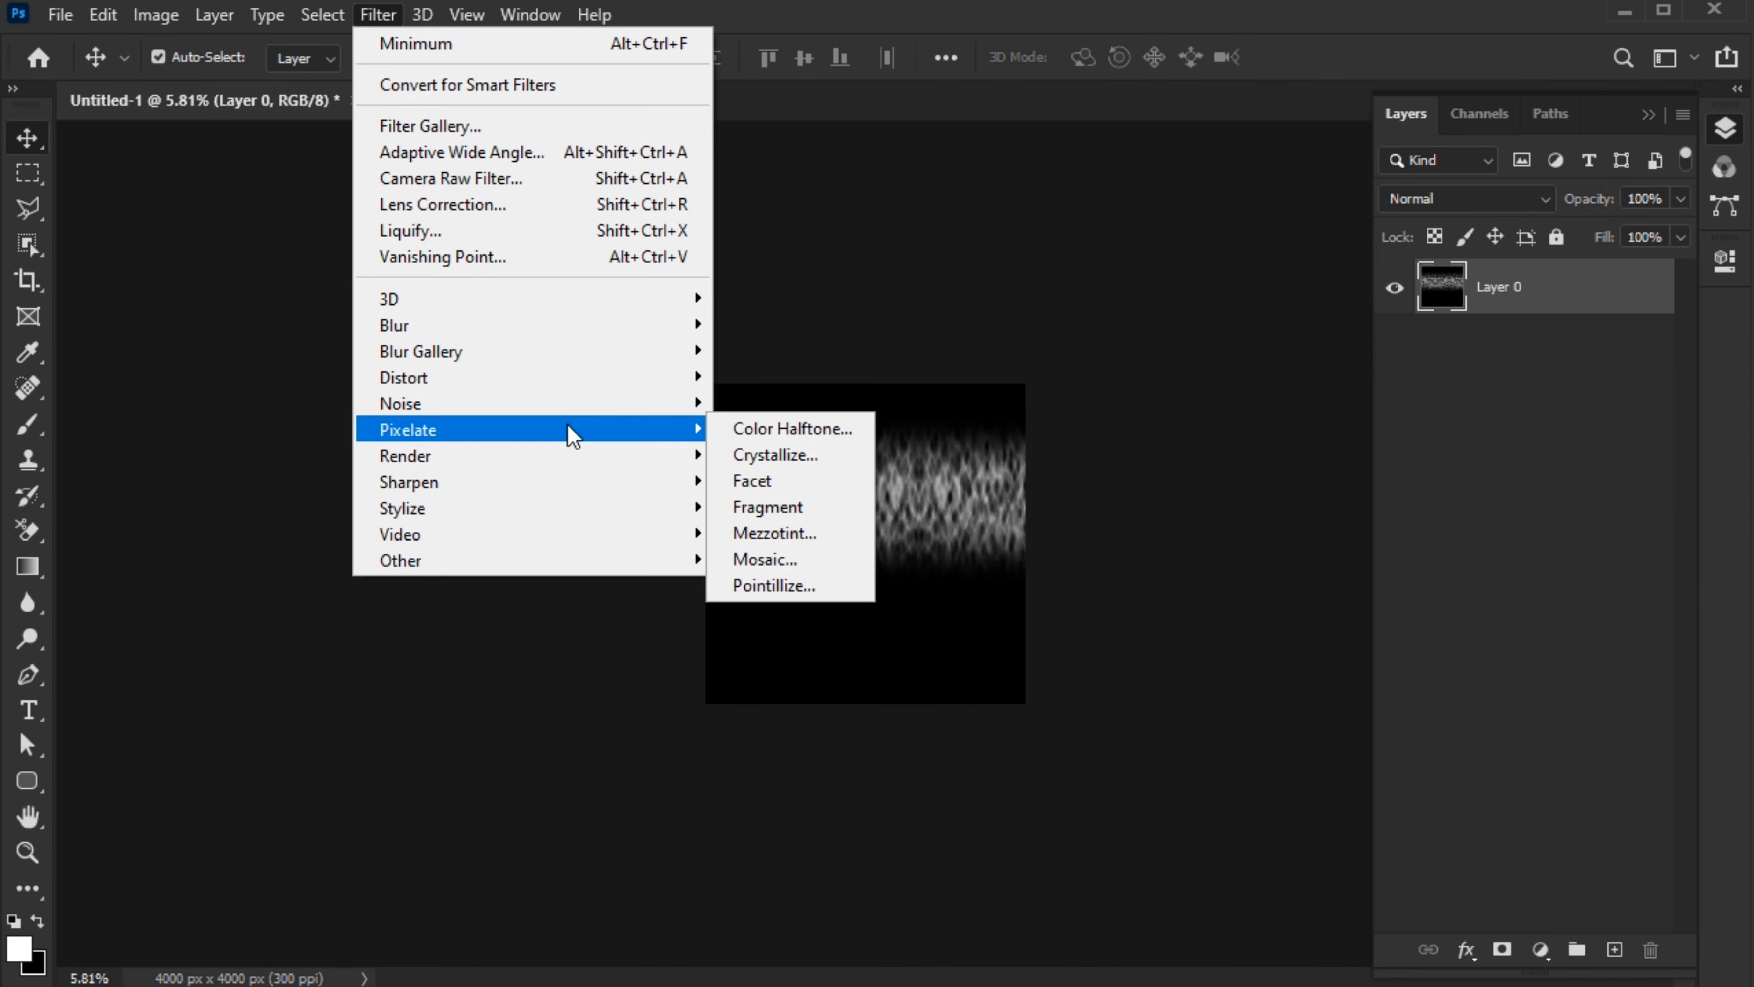
mouse_move(560, 377)
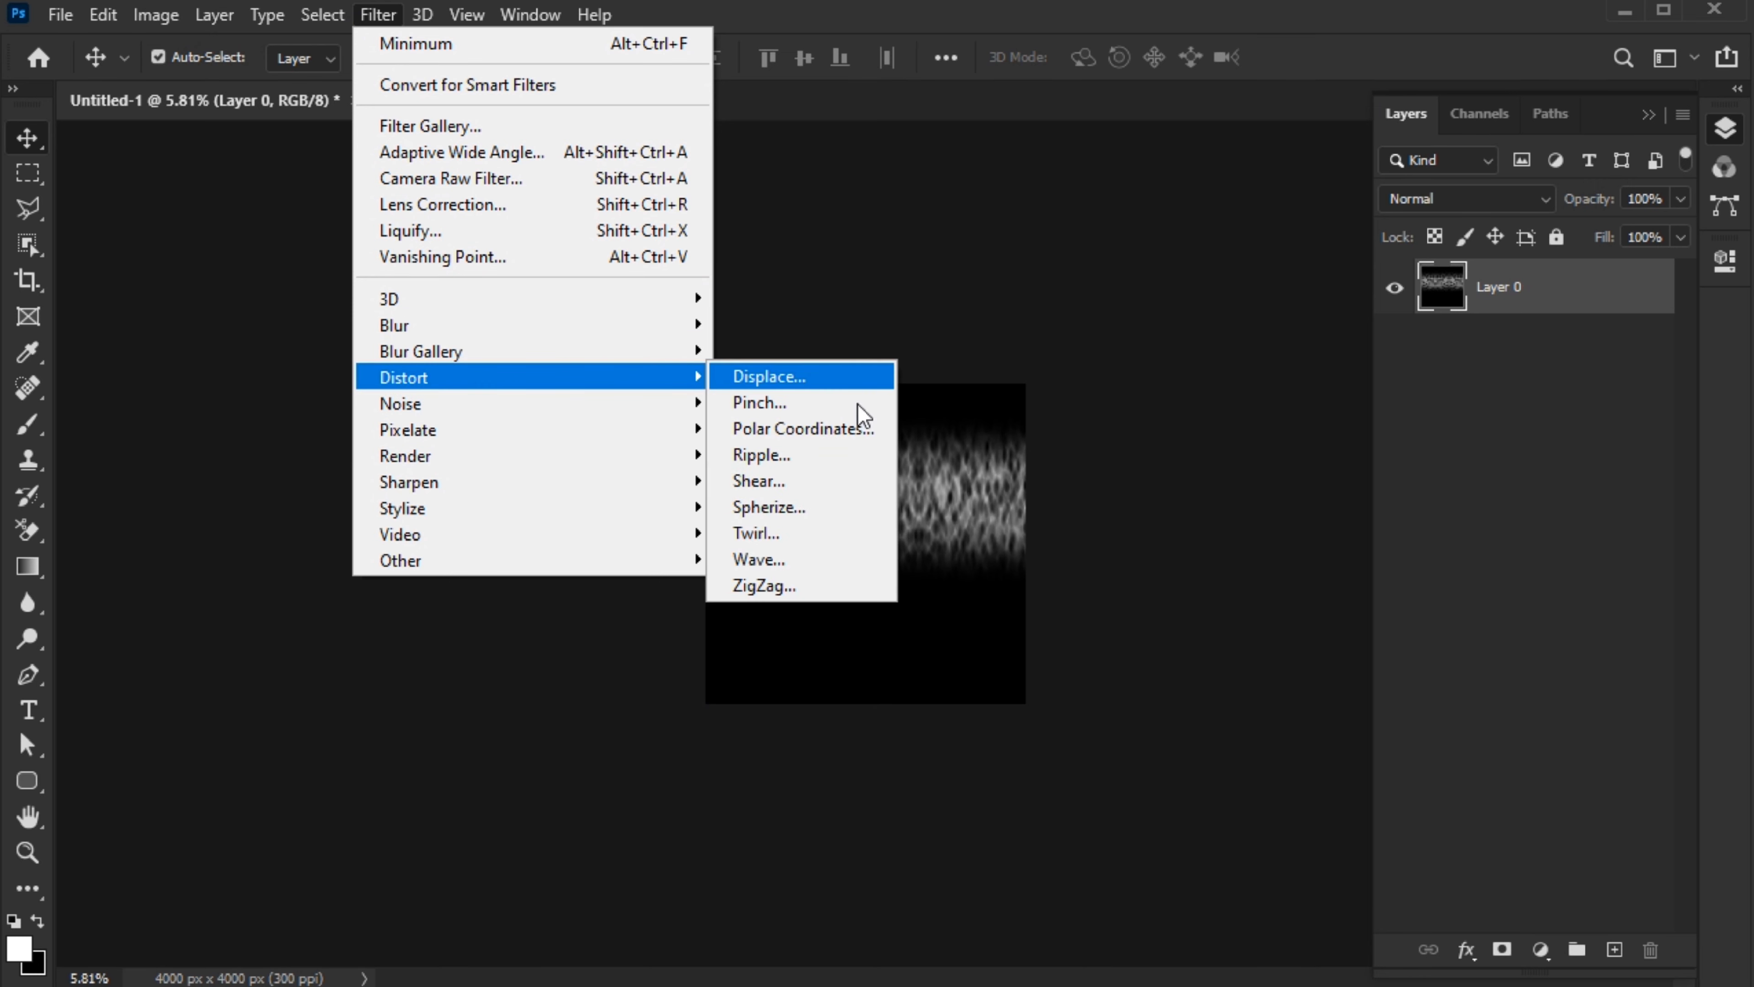
left_click(865, 428)
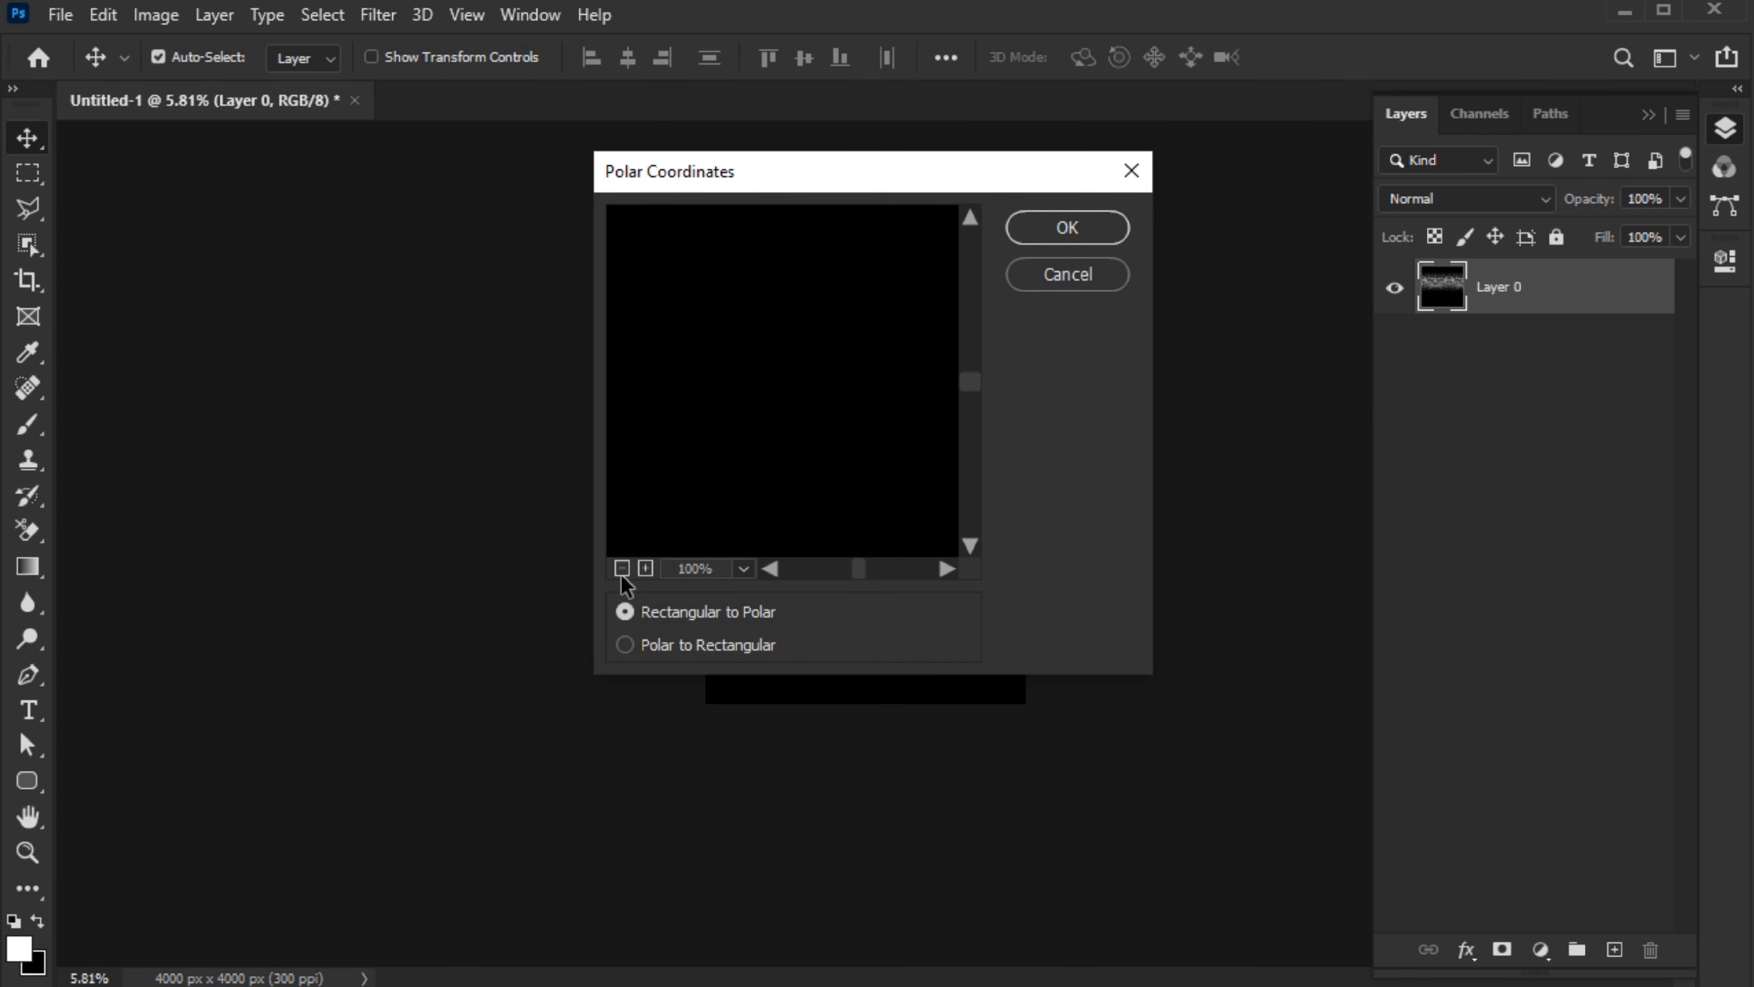
left_click(621, 568)
left_click(1067, 227)
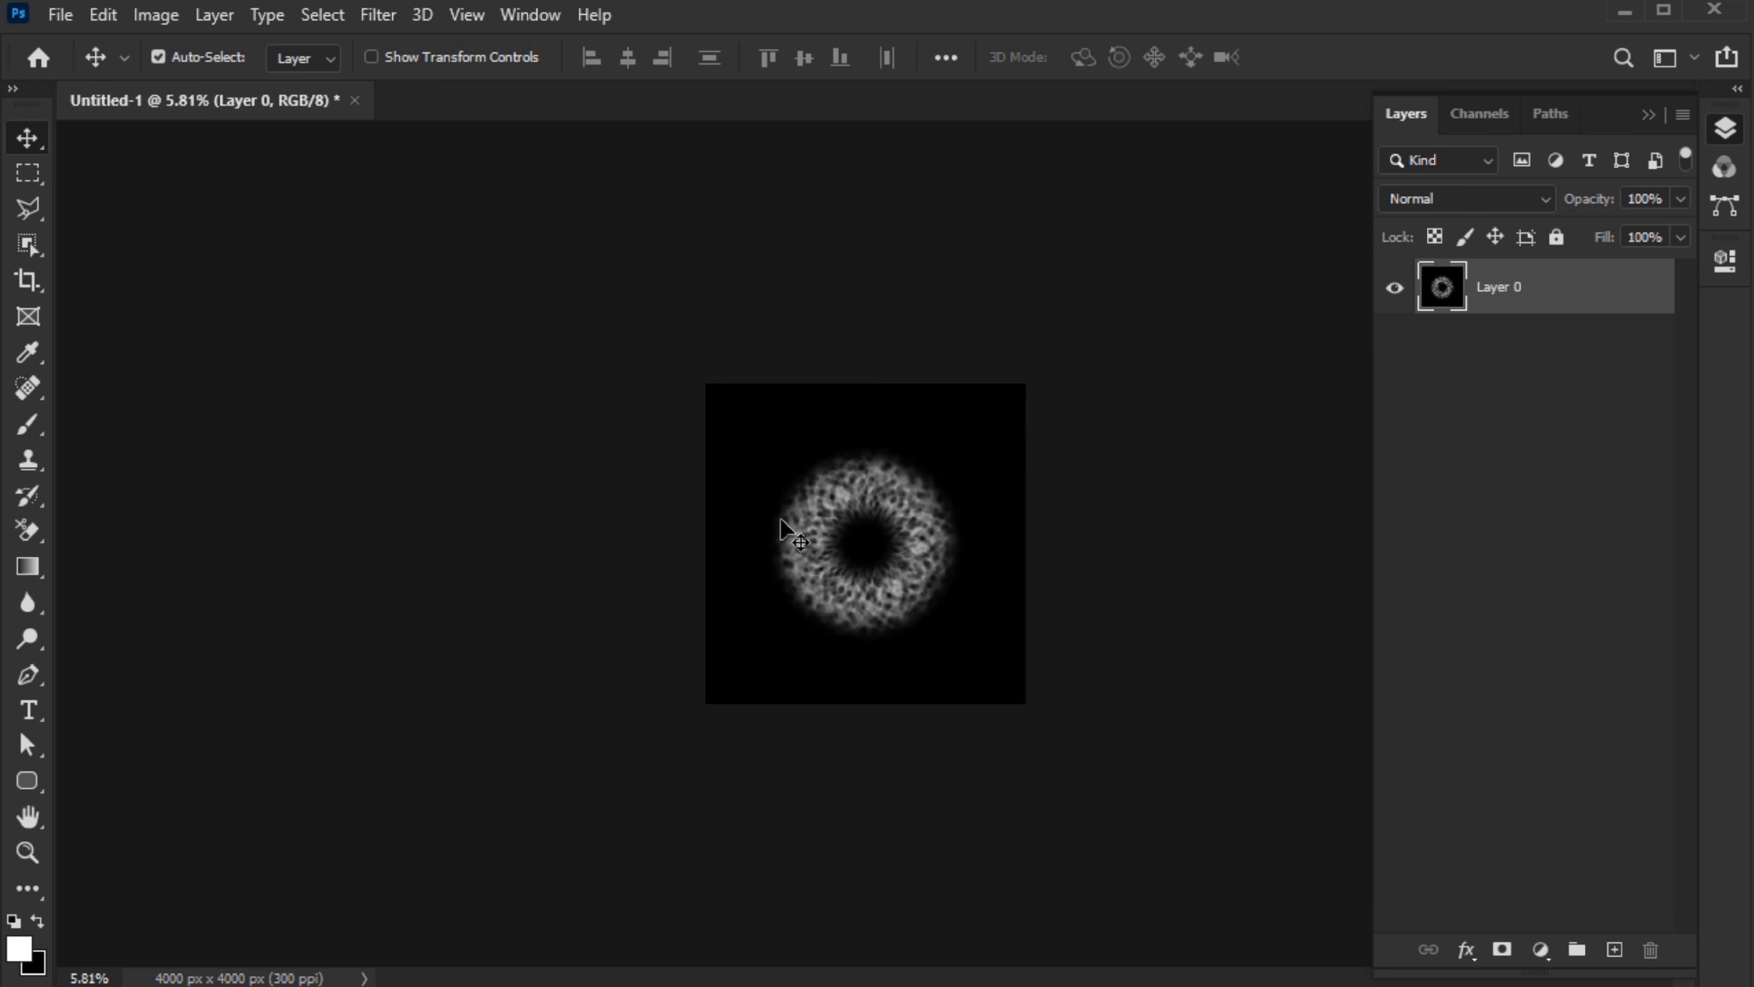
Scale the ring layer up proportionally around its centre so the ring fills more of the canvas.
key("ctrl+0")
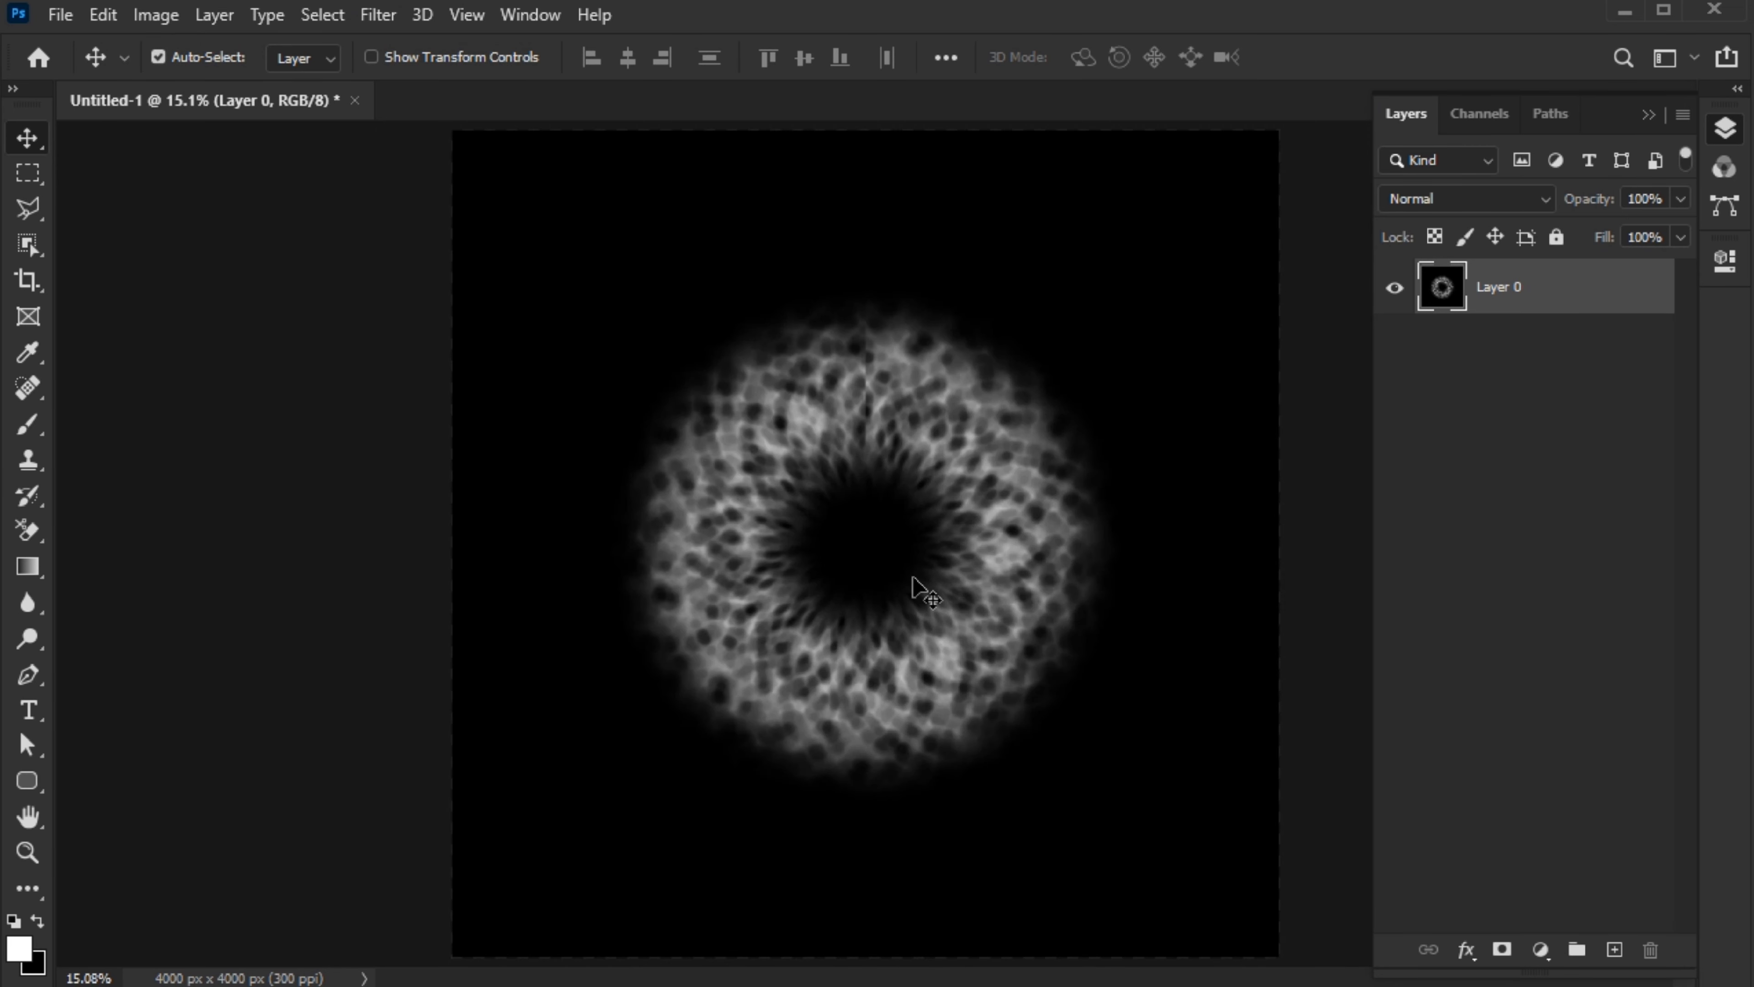
scroll(912, 576, "down", 2)
key("ctrl+t")
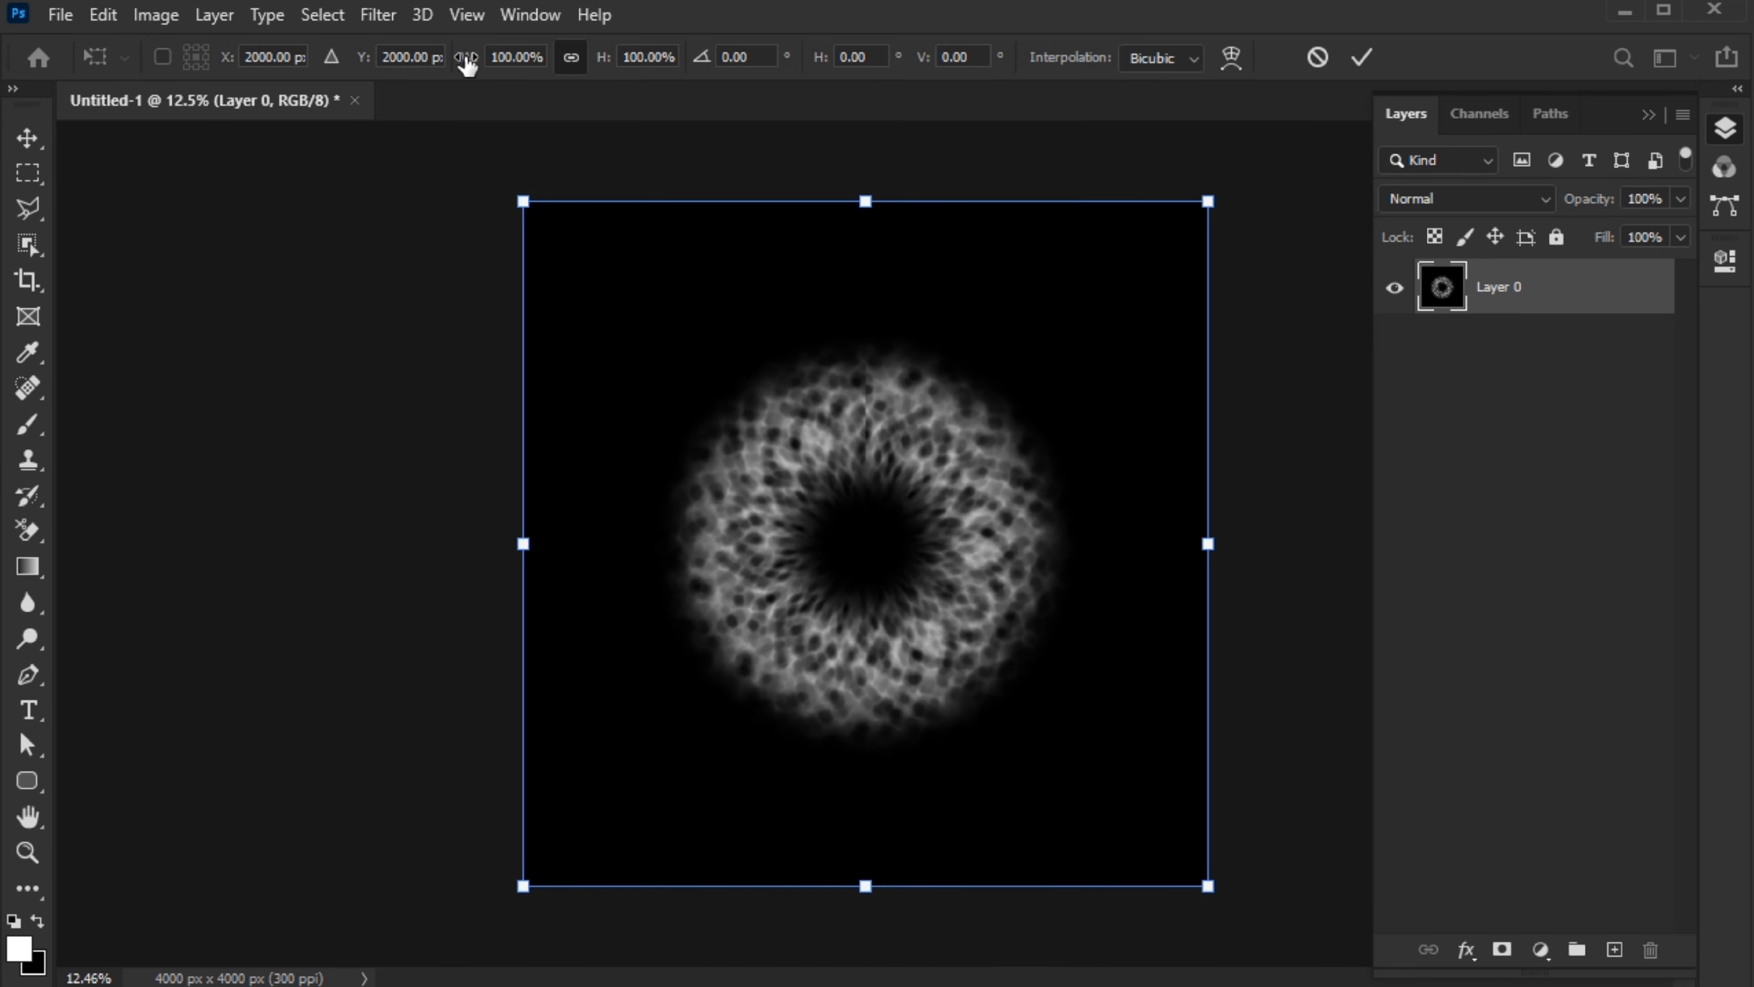
left_click_drag(468, 62, 501, 66)
left_click(1364, 61)
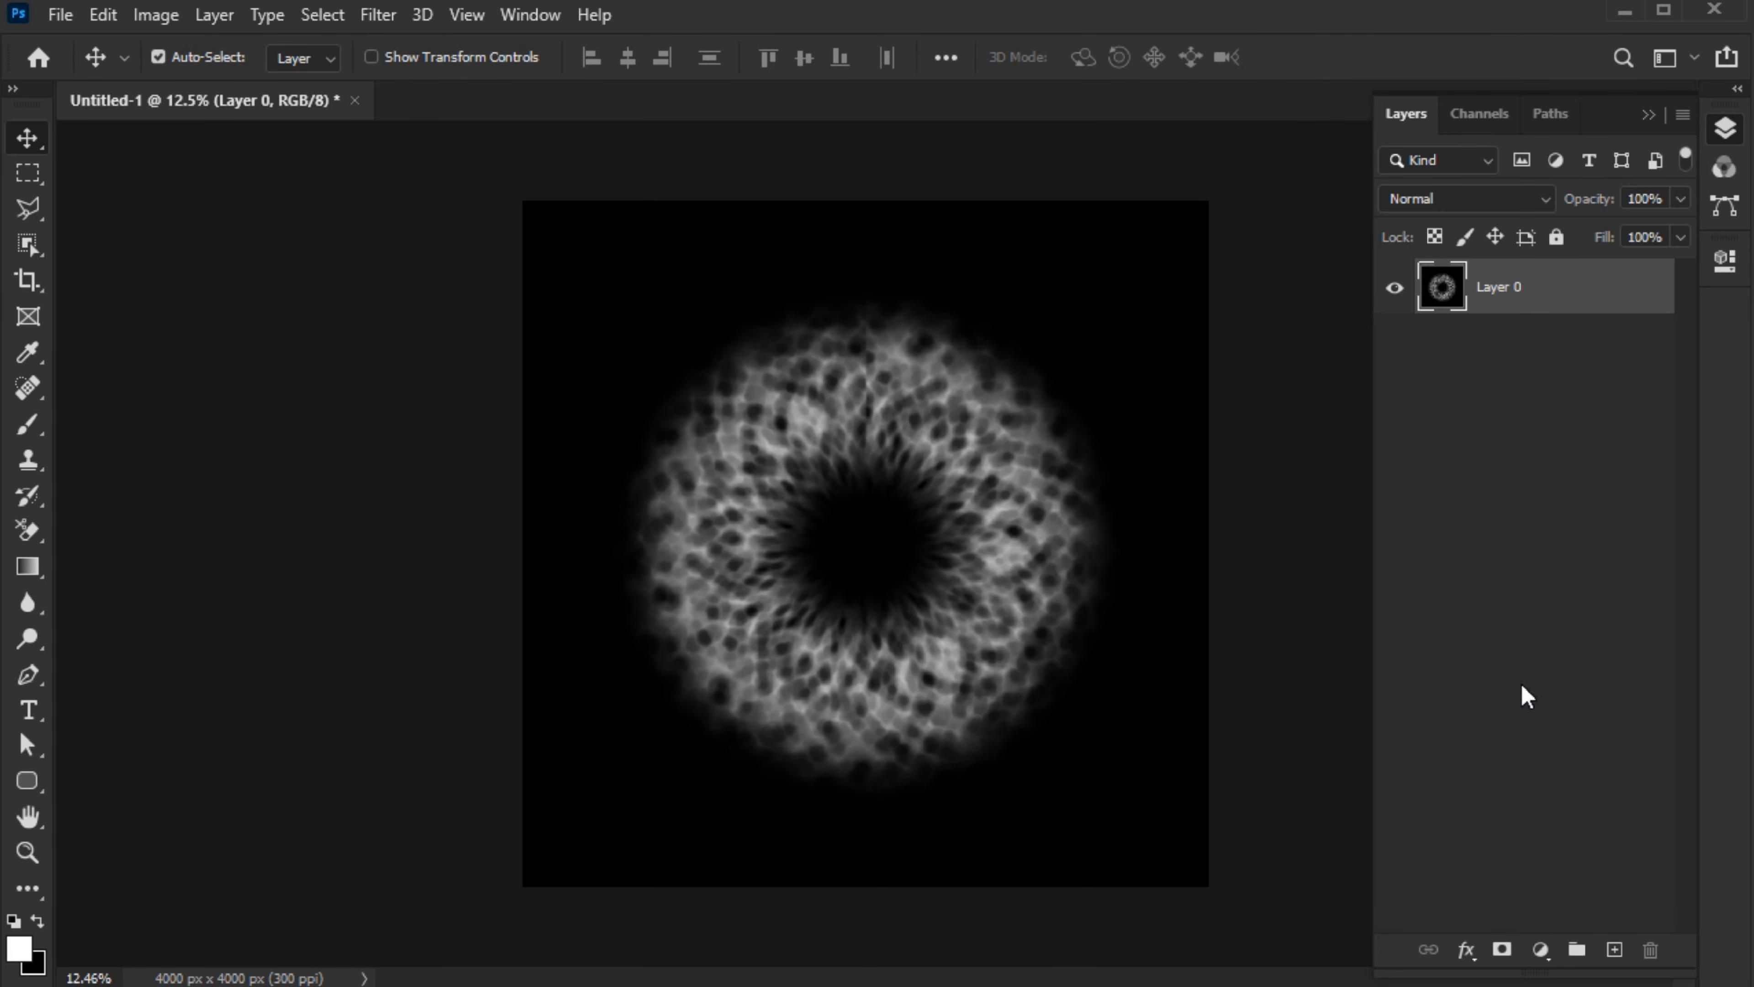
Select a narrow vertical strip over the seam at the ring's top, fill it with Content-Aware at 100% opacity, and deselect.
key("m")
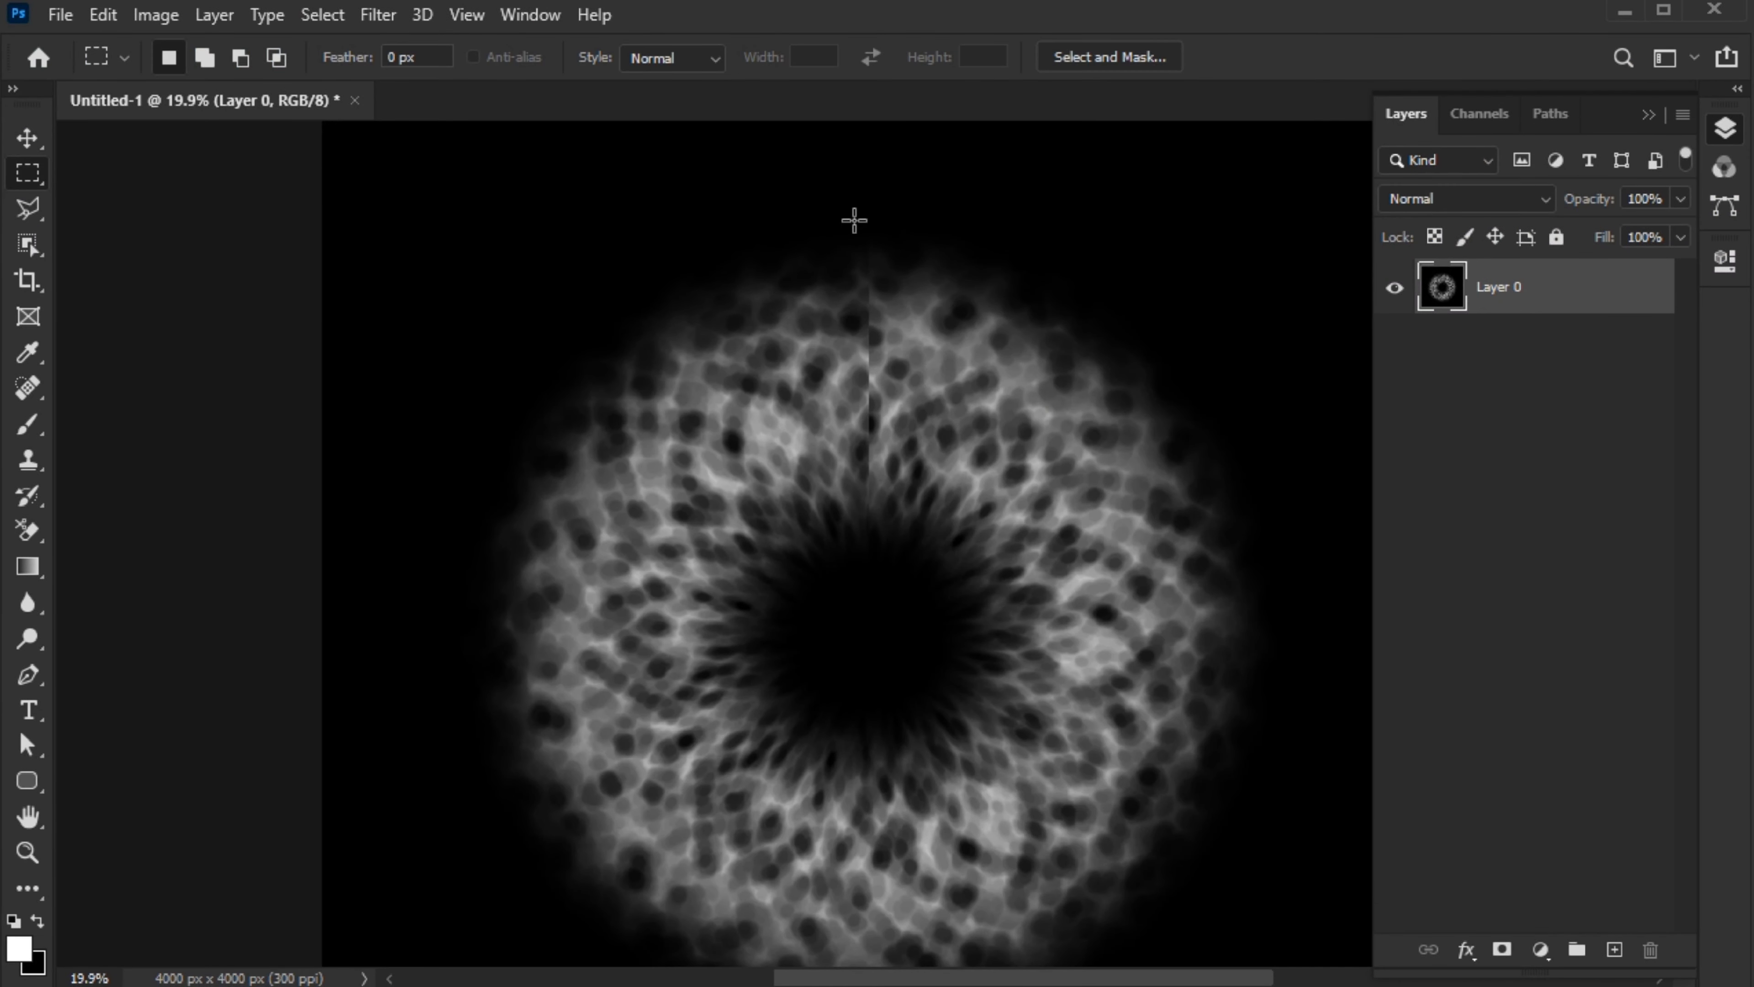
left_click_drag(854, 221, 888, 595)
left_click(102, 14)
left_click(359, 436)
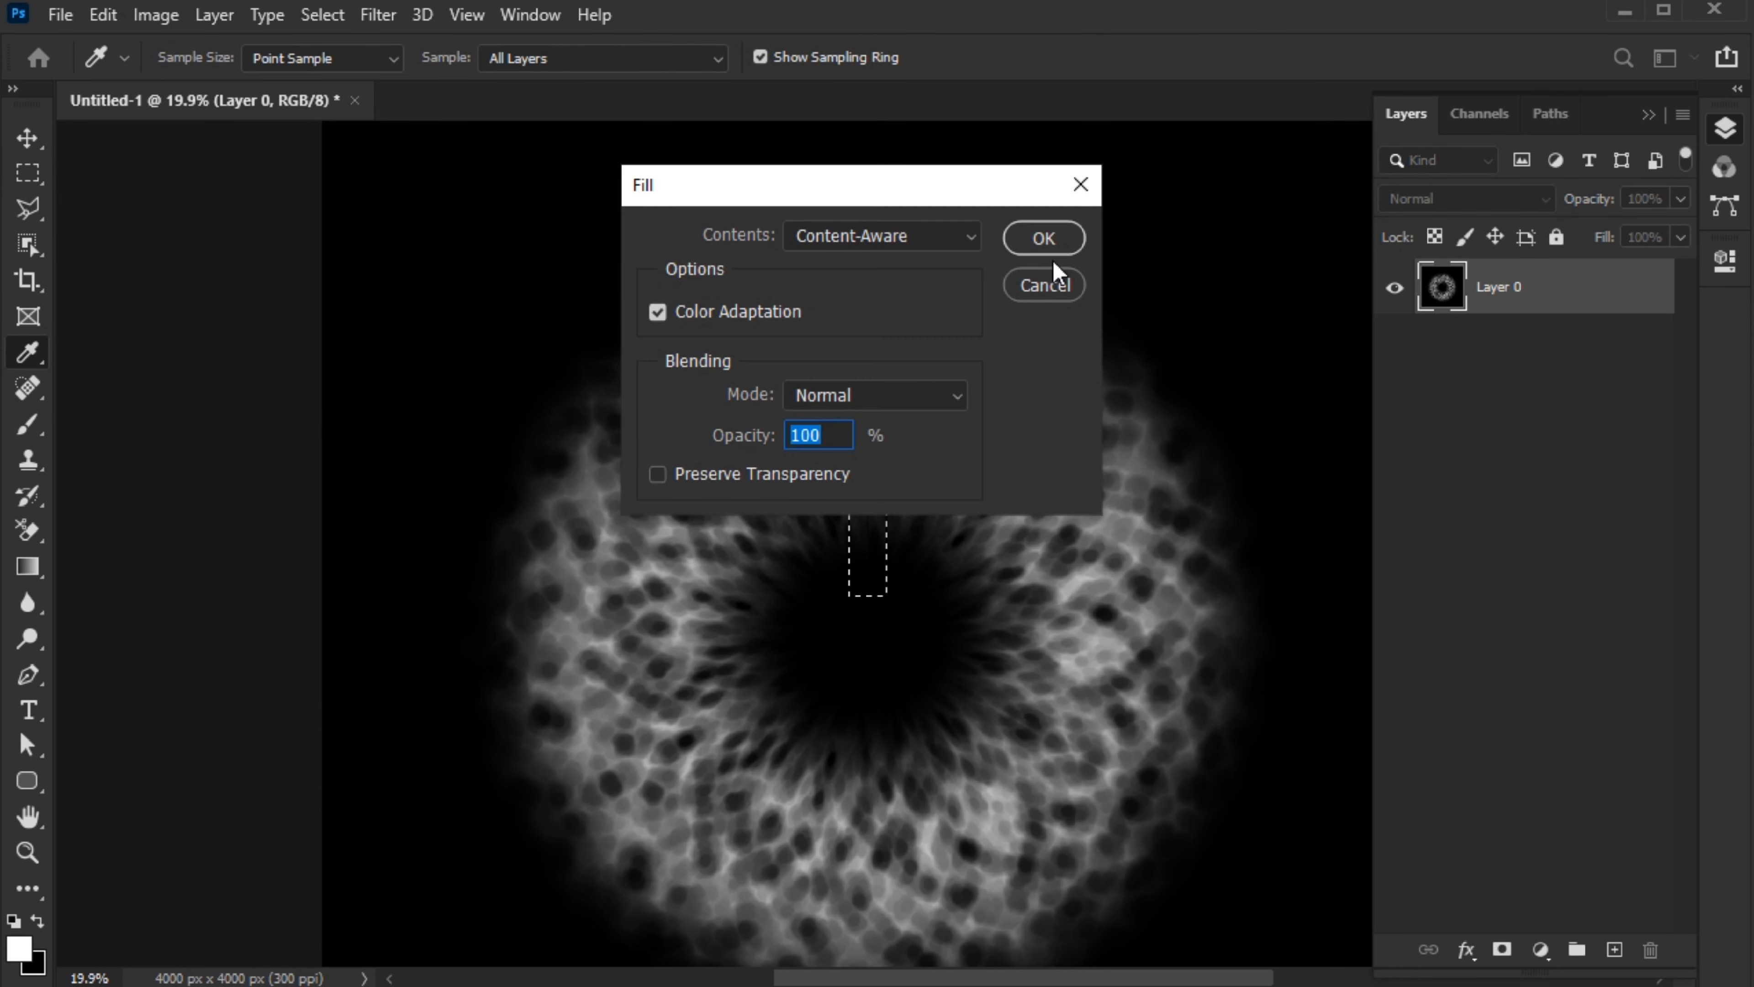
left_click(1047, 243)
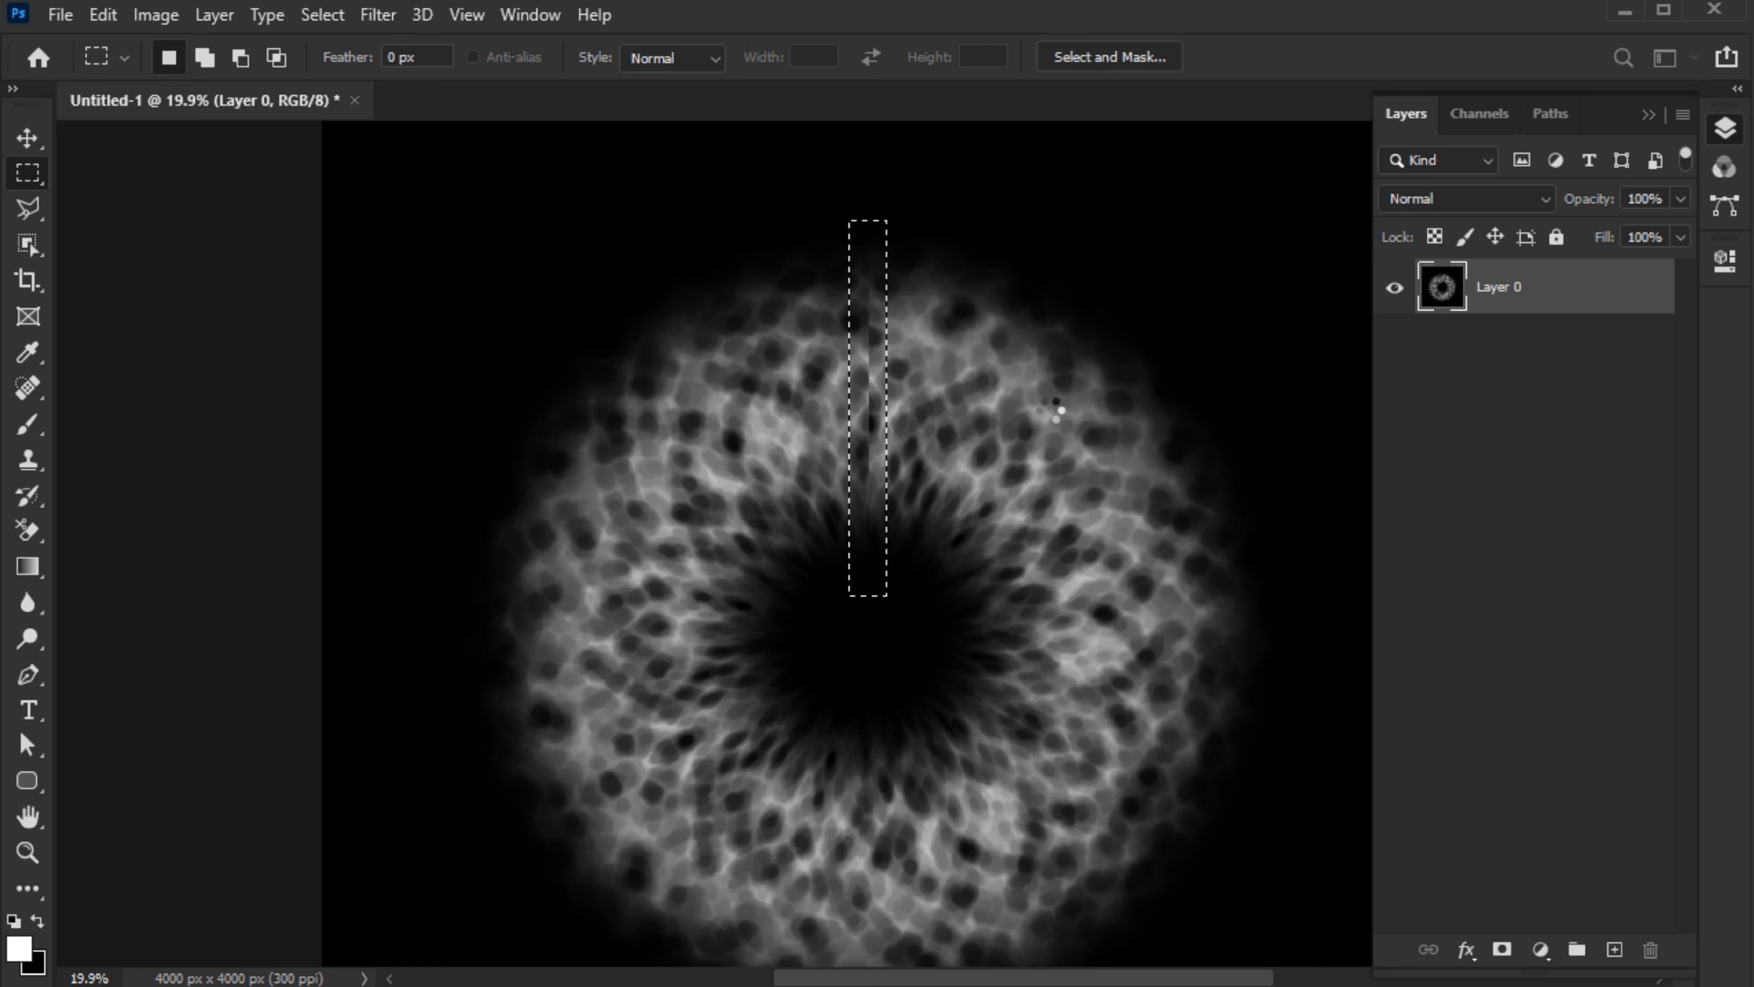
key("ctrl+d")
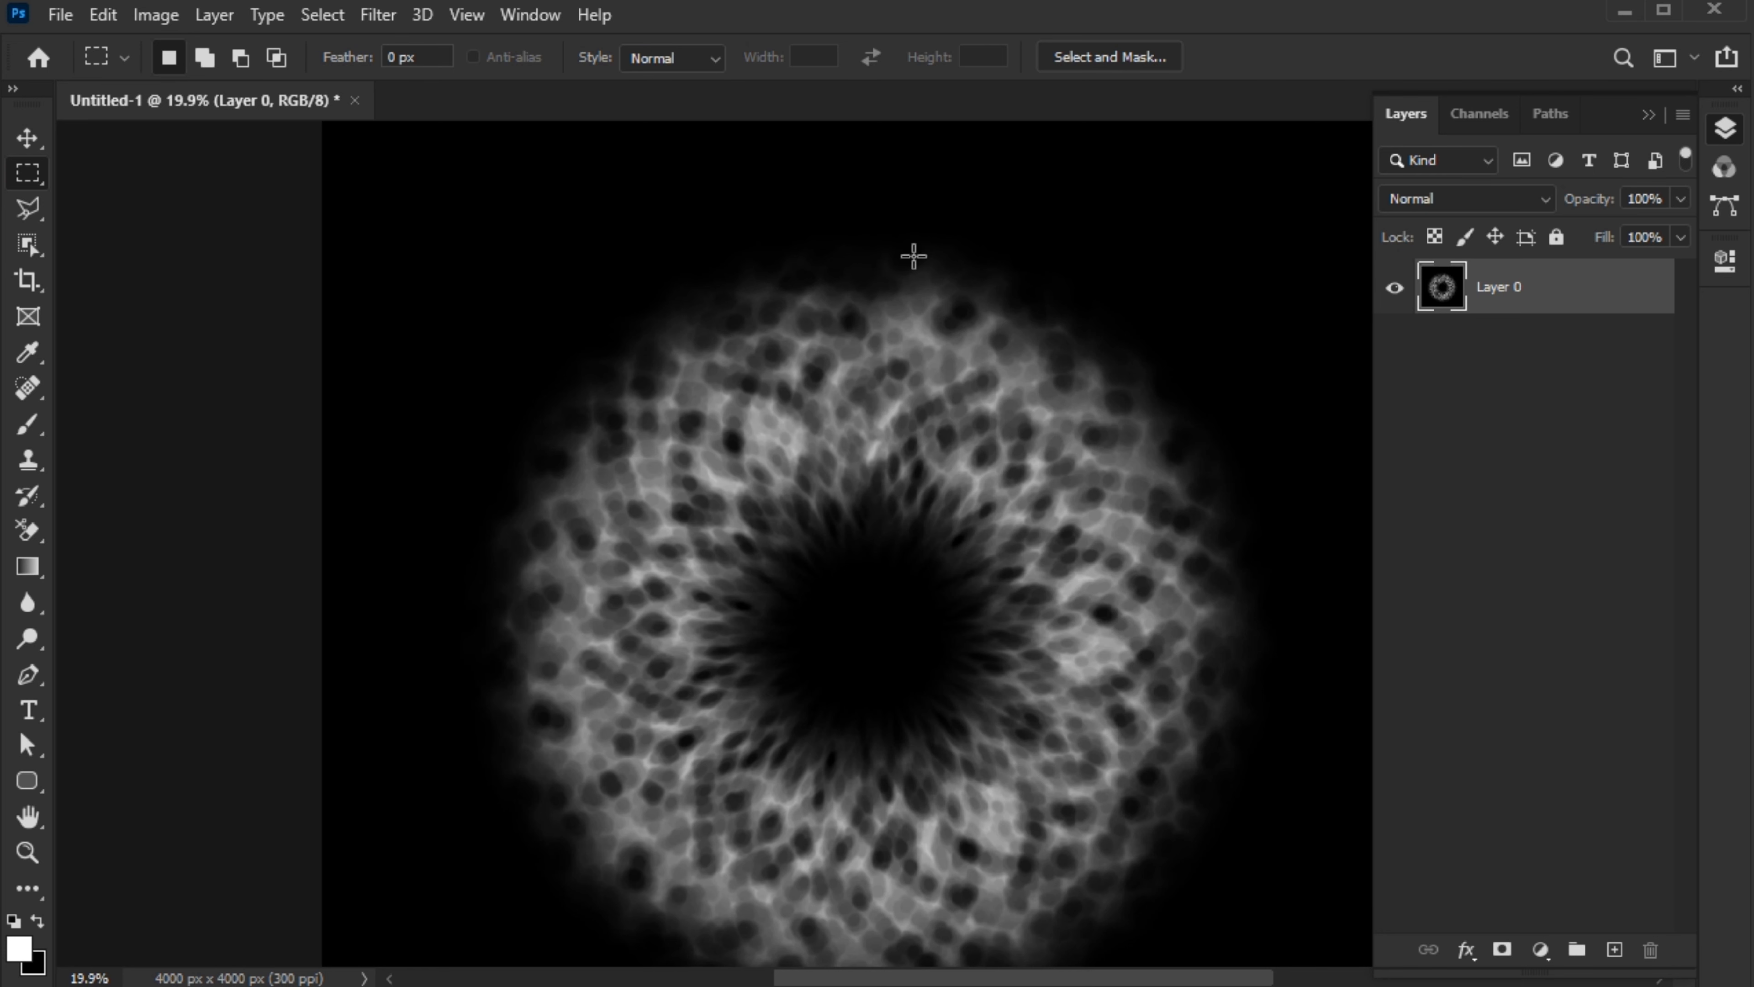
key("v")
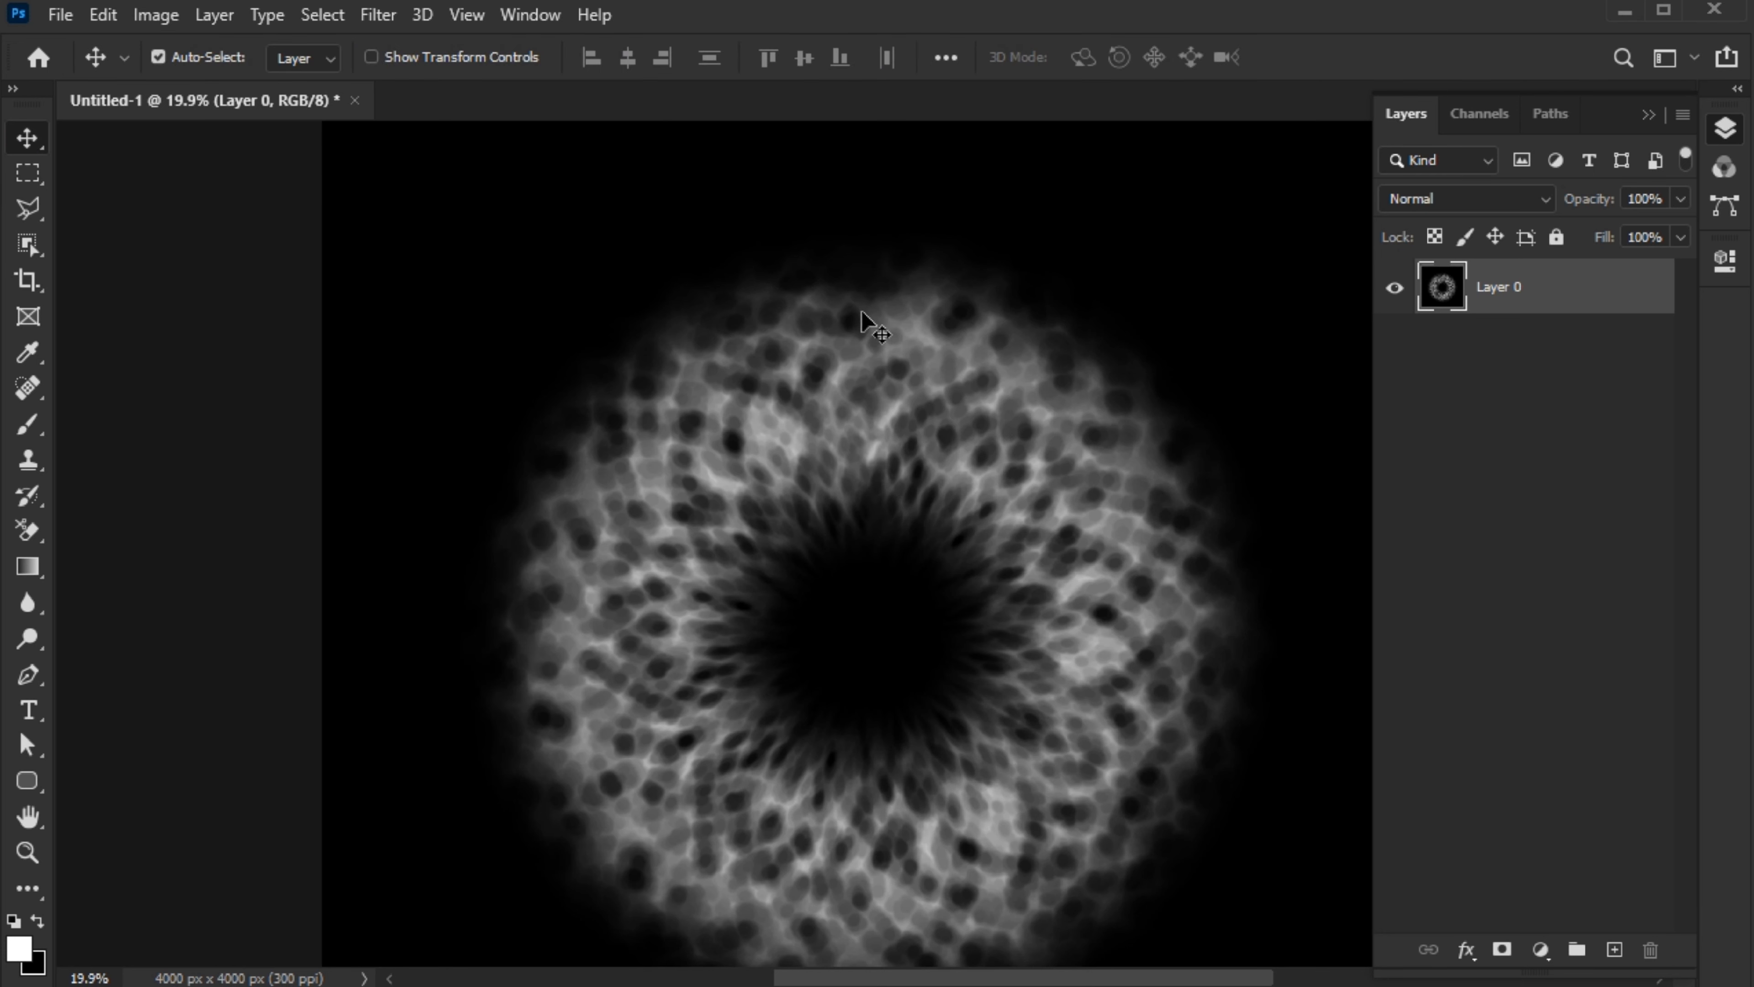
Add a Hue/Saturation adjustment layer with Colorize on, hue 27 and a high saturation to tint the ring vivid orange.
left_click(1540, 949)
left_click(1584, 687)
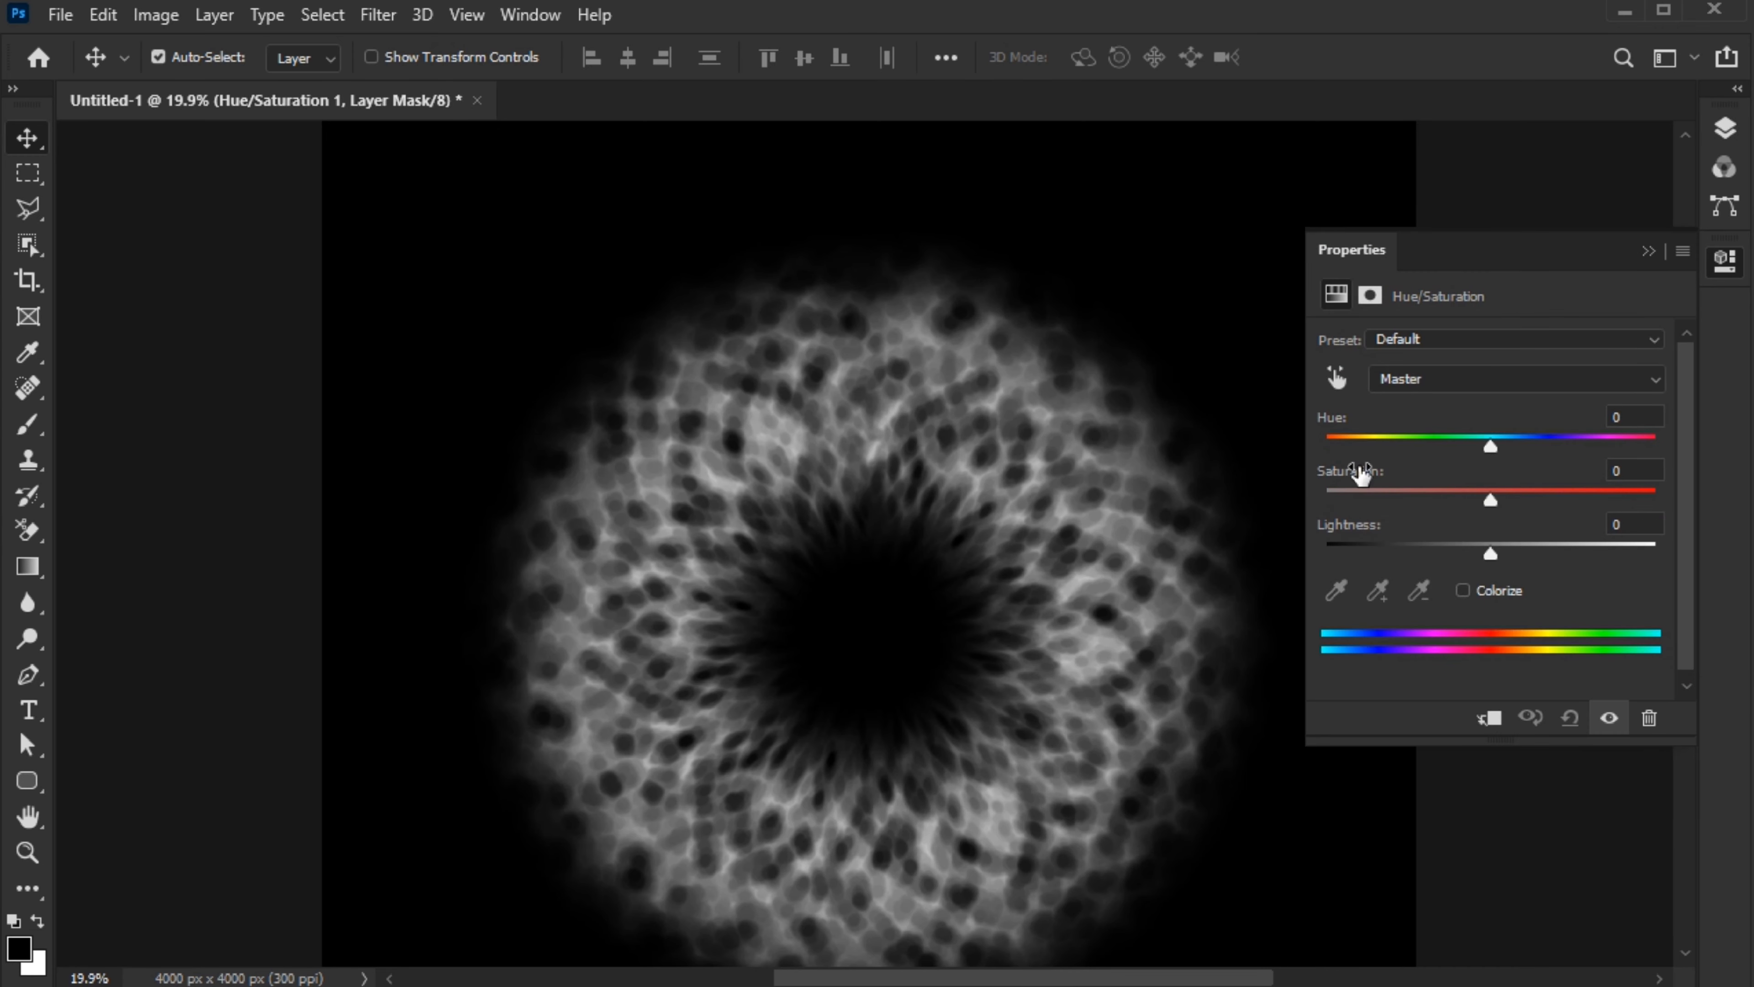
left_click(1463, 591)
left_click(1348, 448)
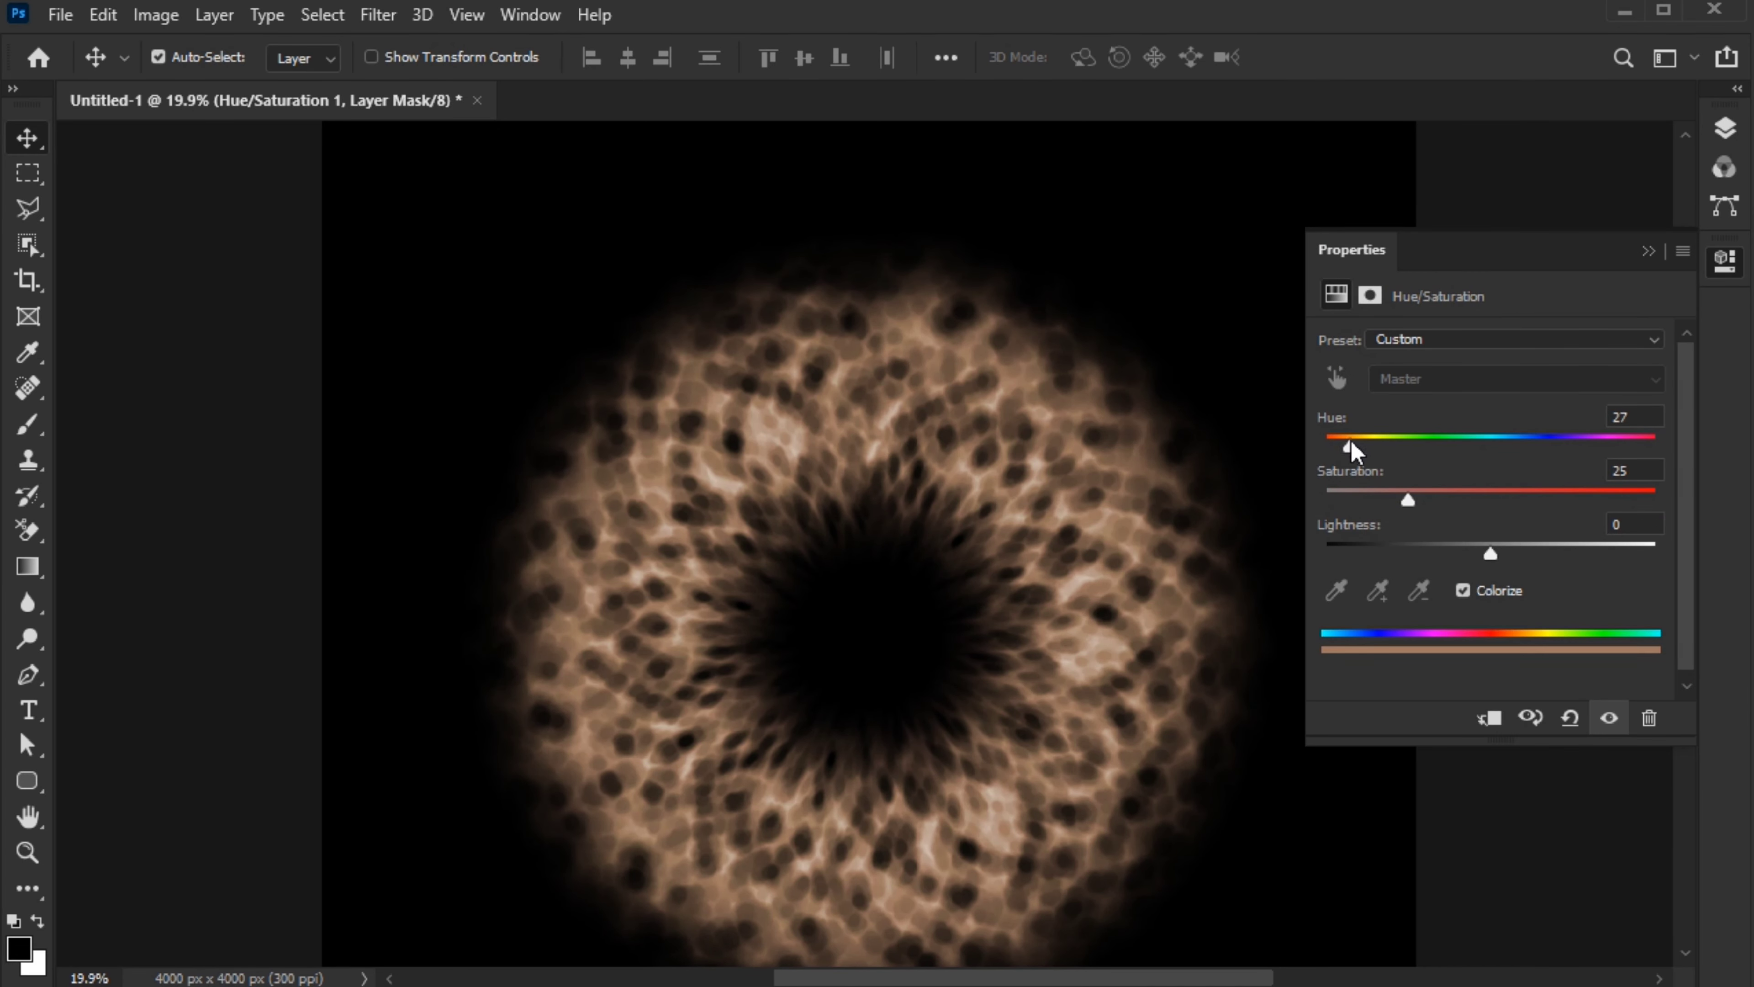
left_click_drag(1410, 501, 1620, 508)
left_click(1725, 128)
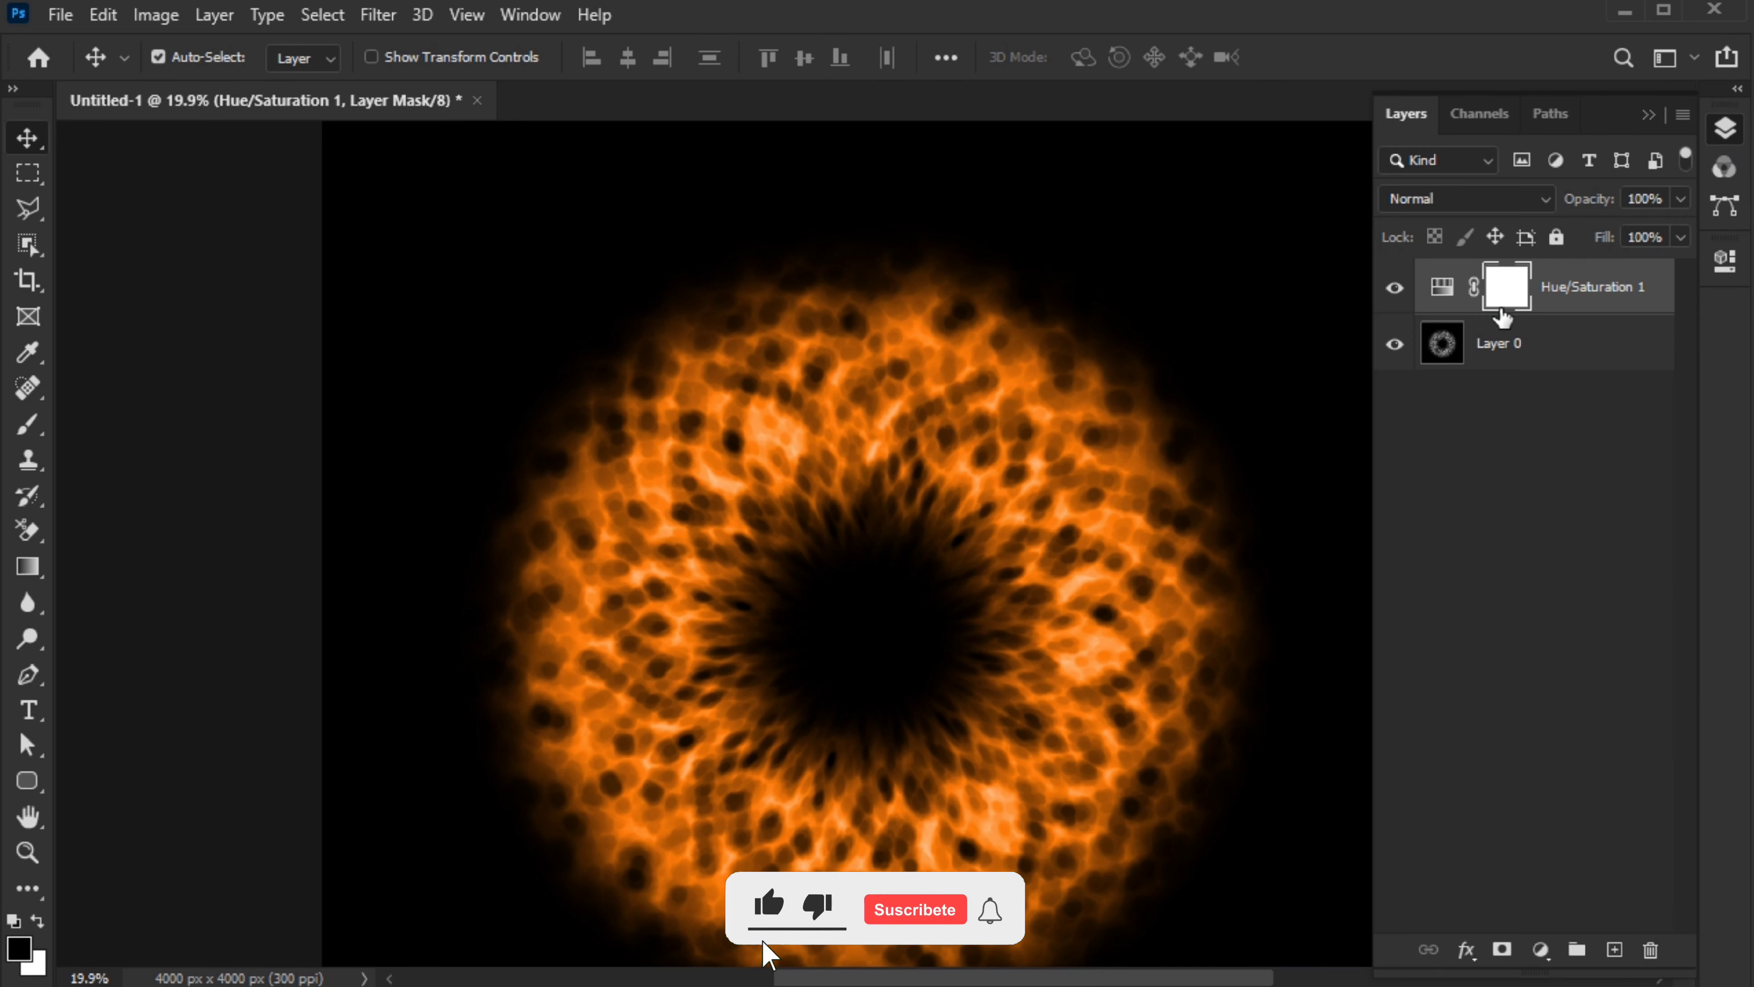
Duplicate Layer 0, place the copy above the Hue/Saturation layer, and set its blend mode to Color Dodge.
left_click(1513, 346)
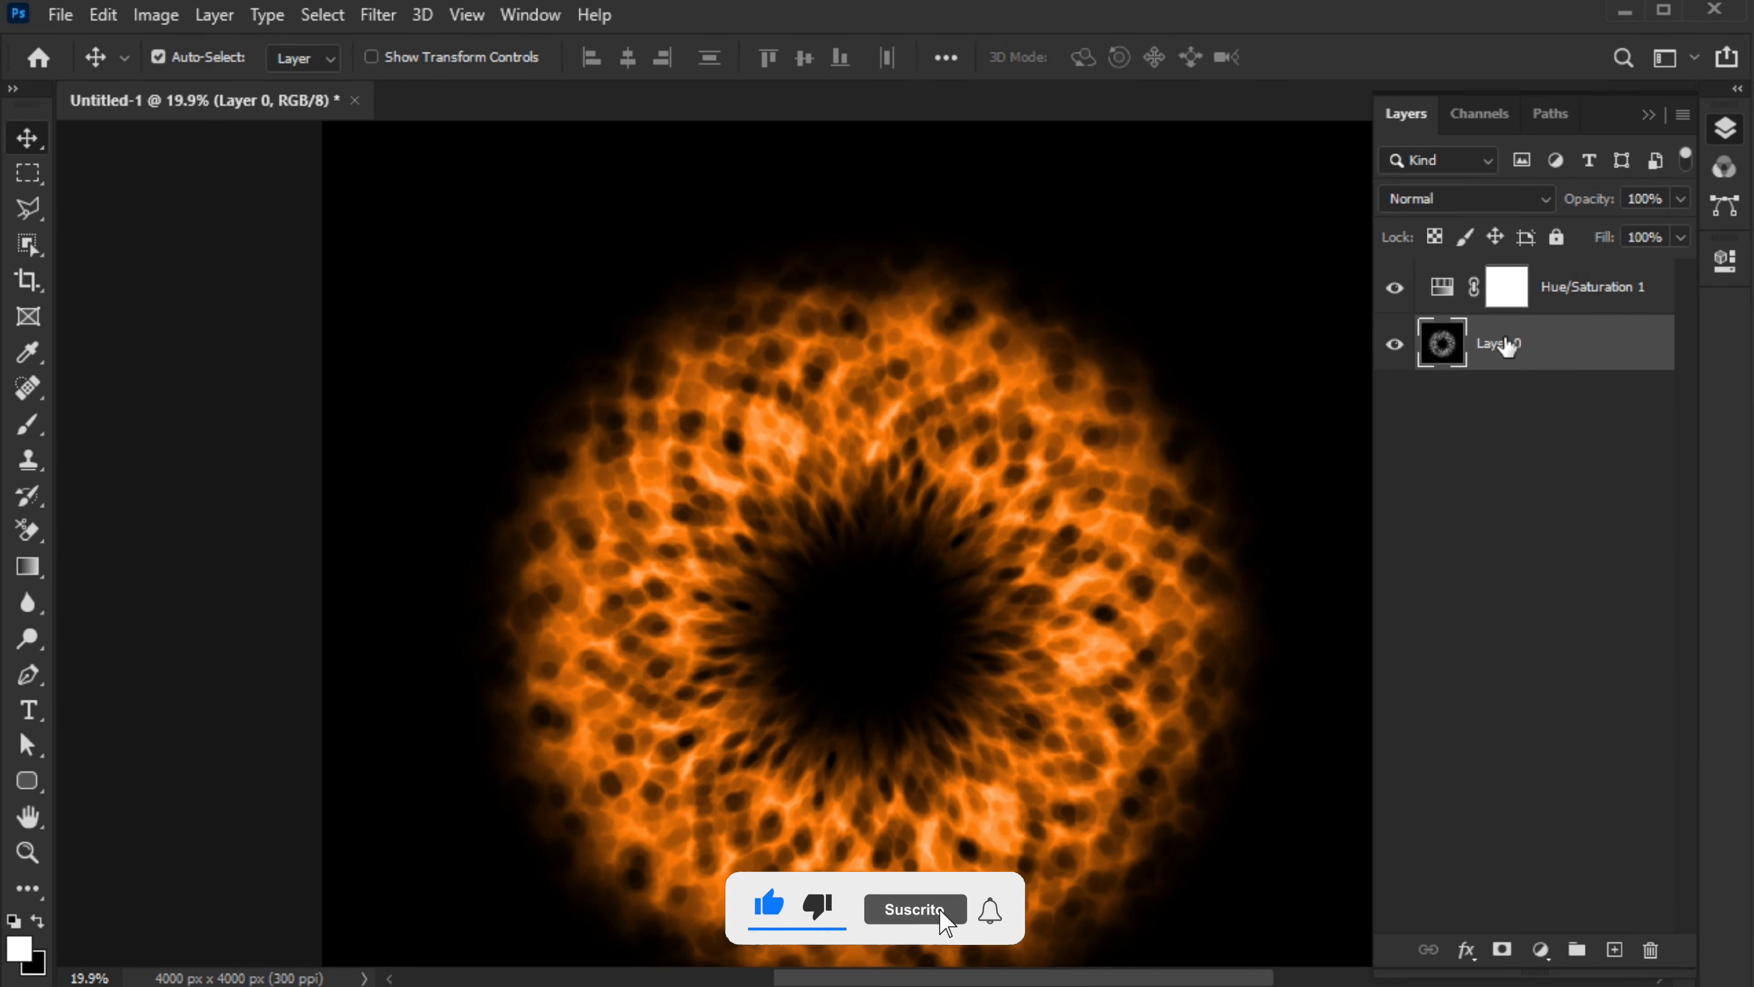
key("ctrl+j")
left_click_drag(1495, 344, 1478, 273)
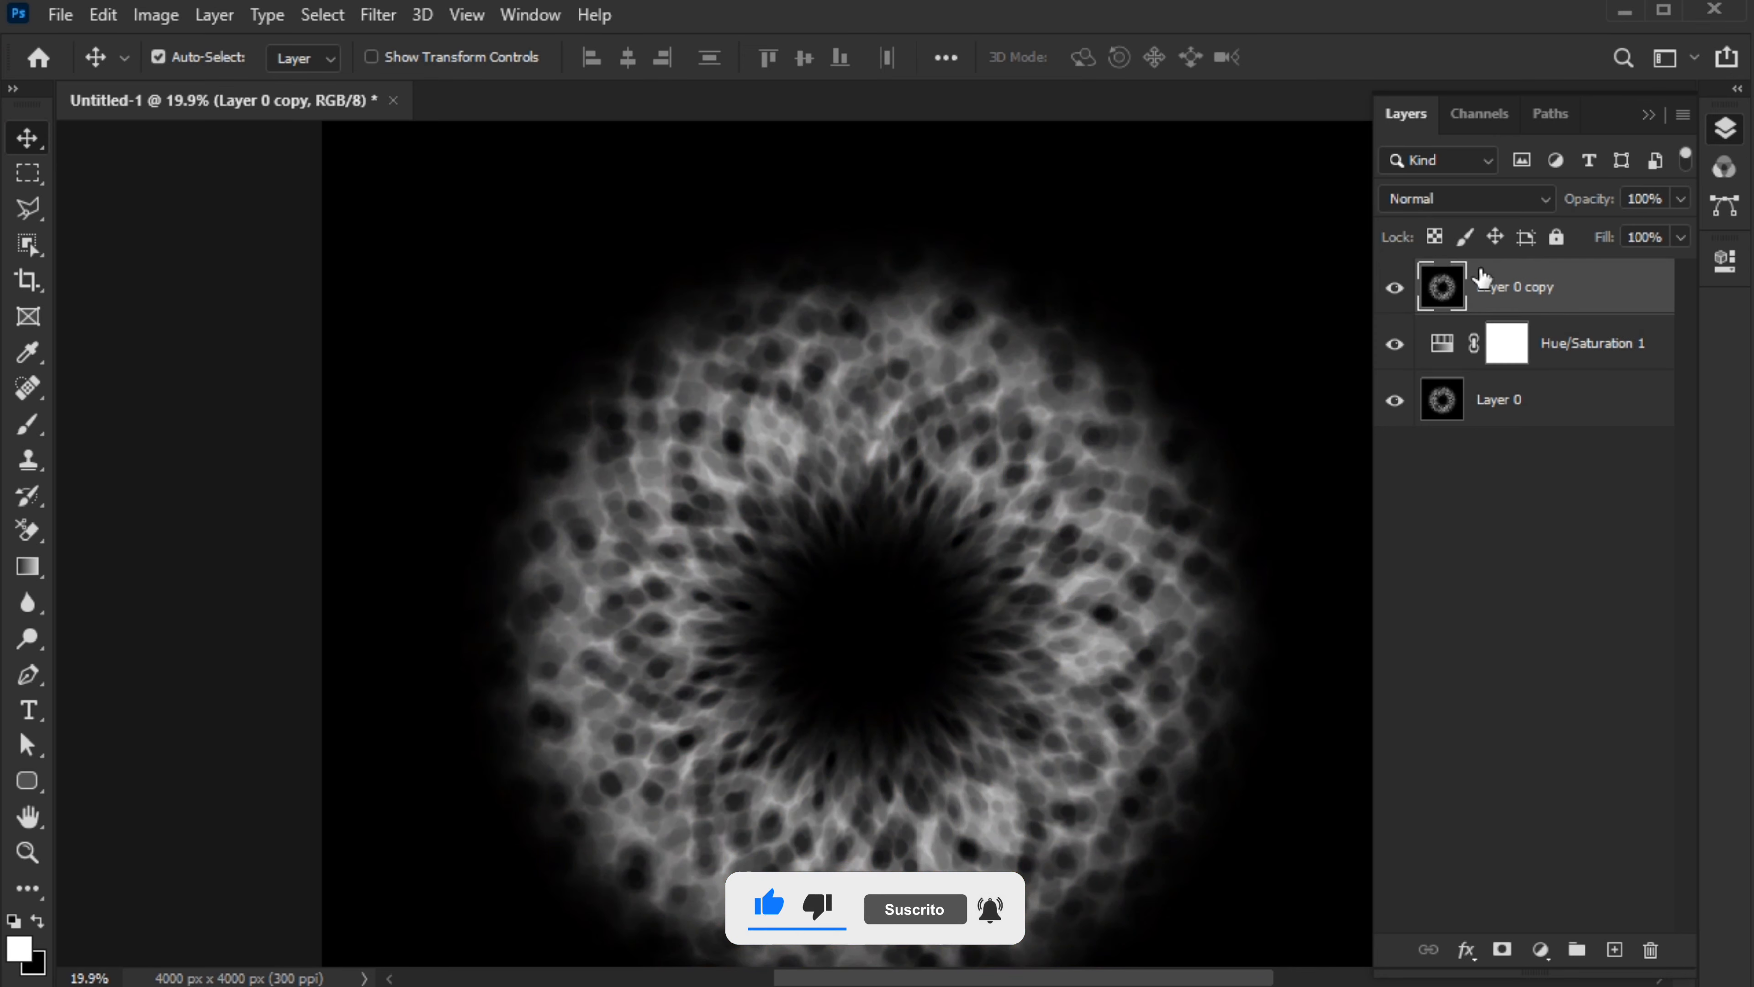
left_click(1440, 203)
left_click(1424, 449)
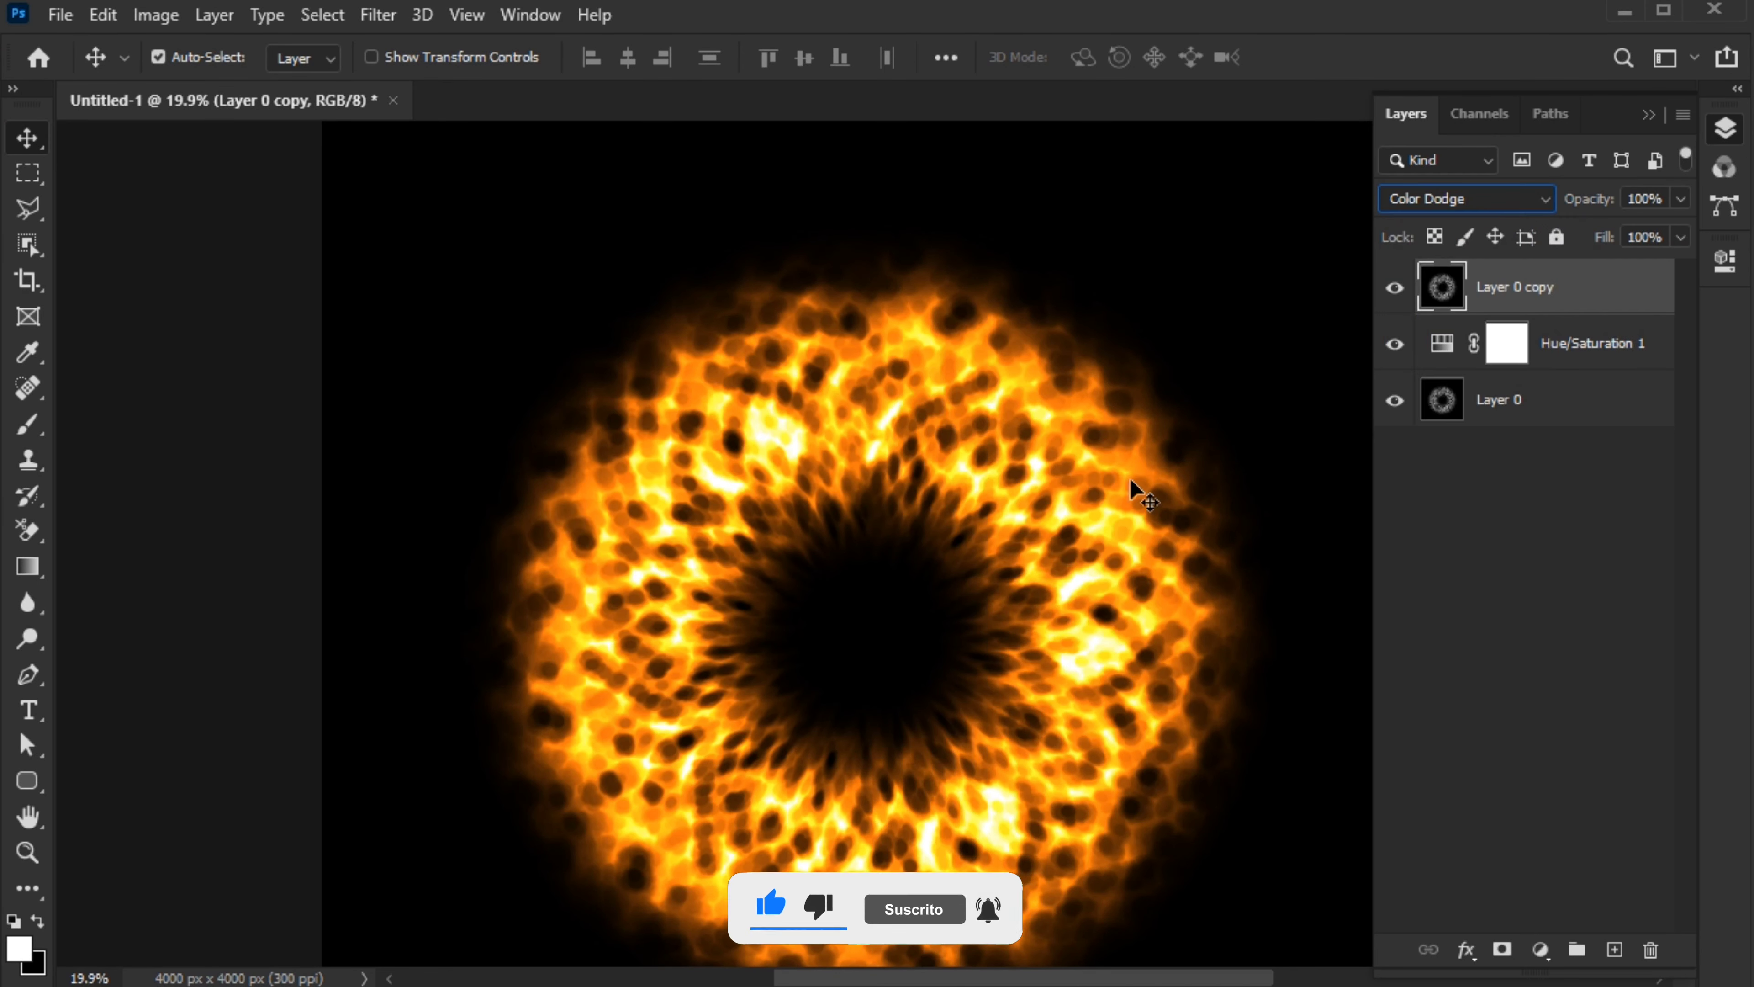
key("ctrl+0")
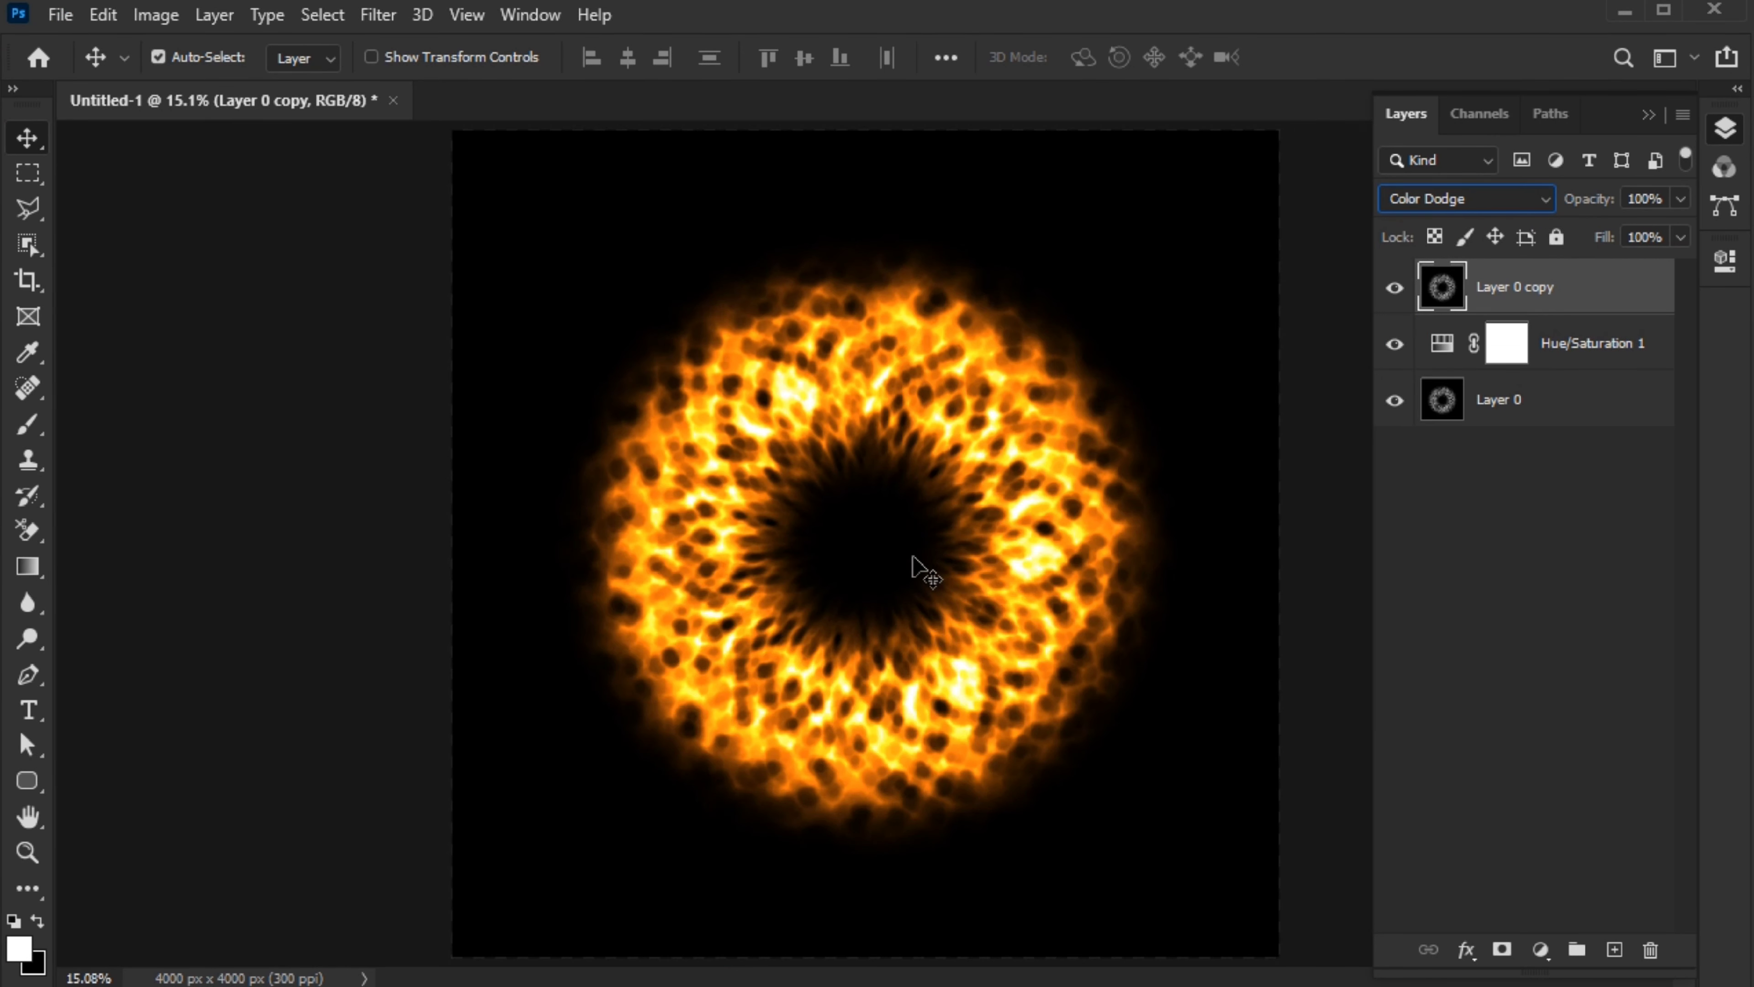
Open the image file Effect 2.png.
left_click(414, 449)
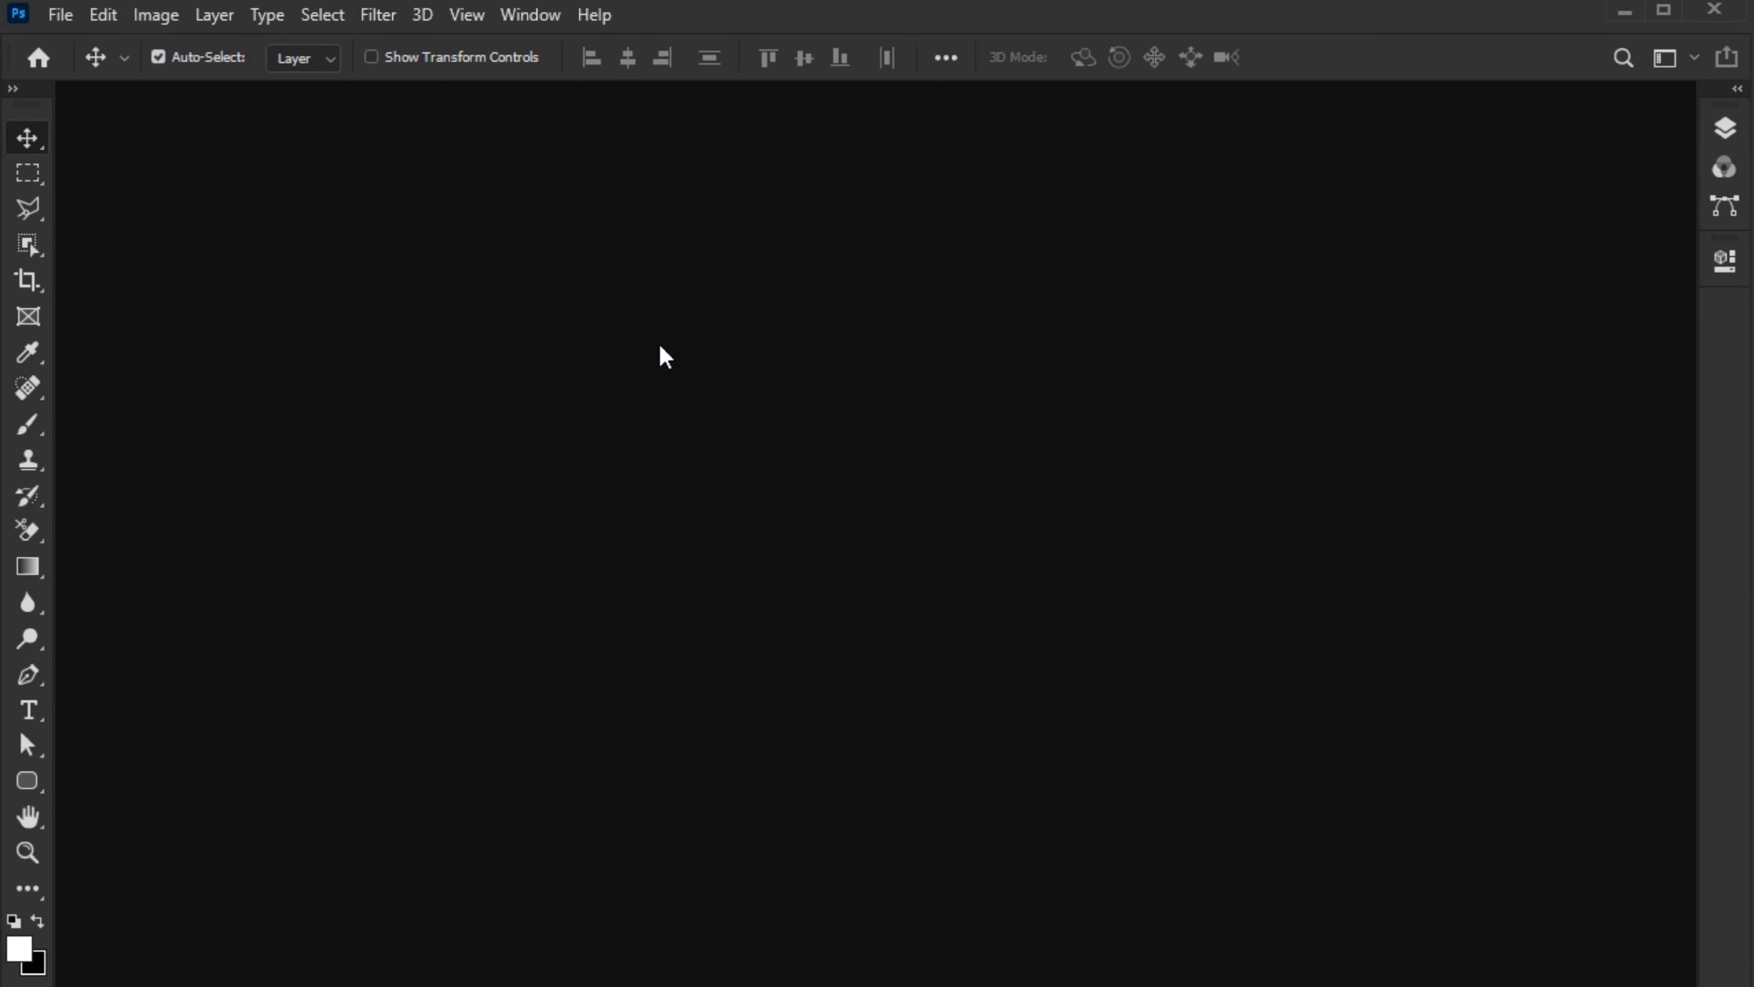
key("ctrl+o")
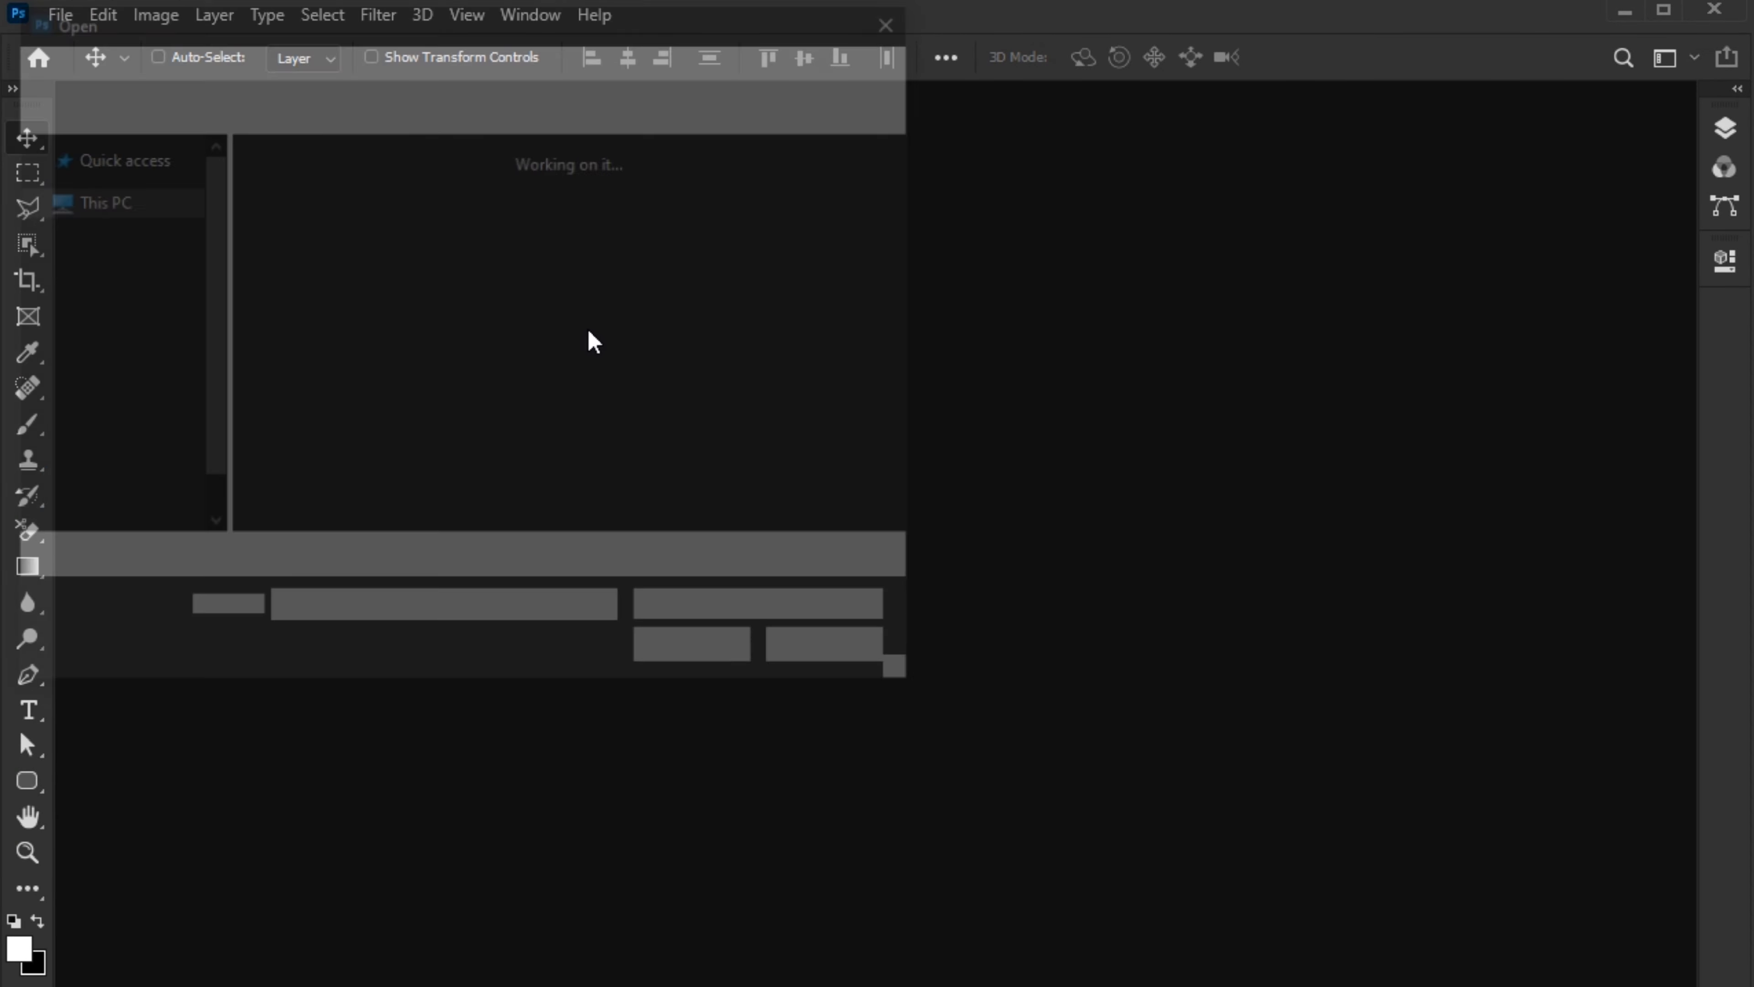
left_click(415, 266)
left_click(673, 646)
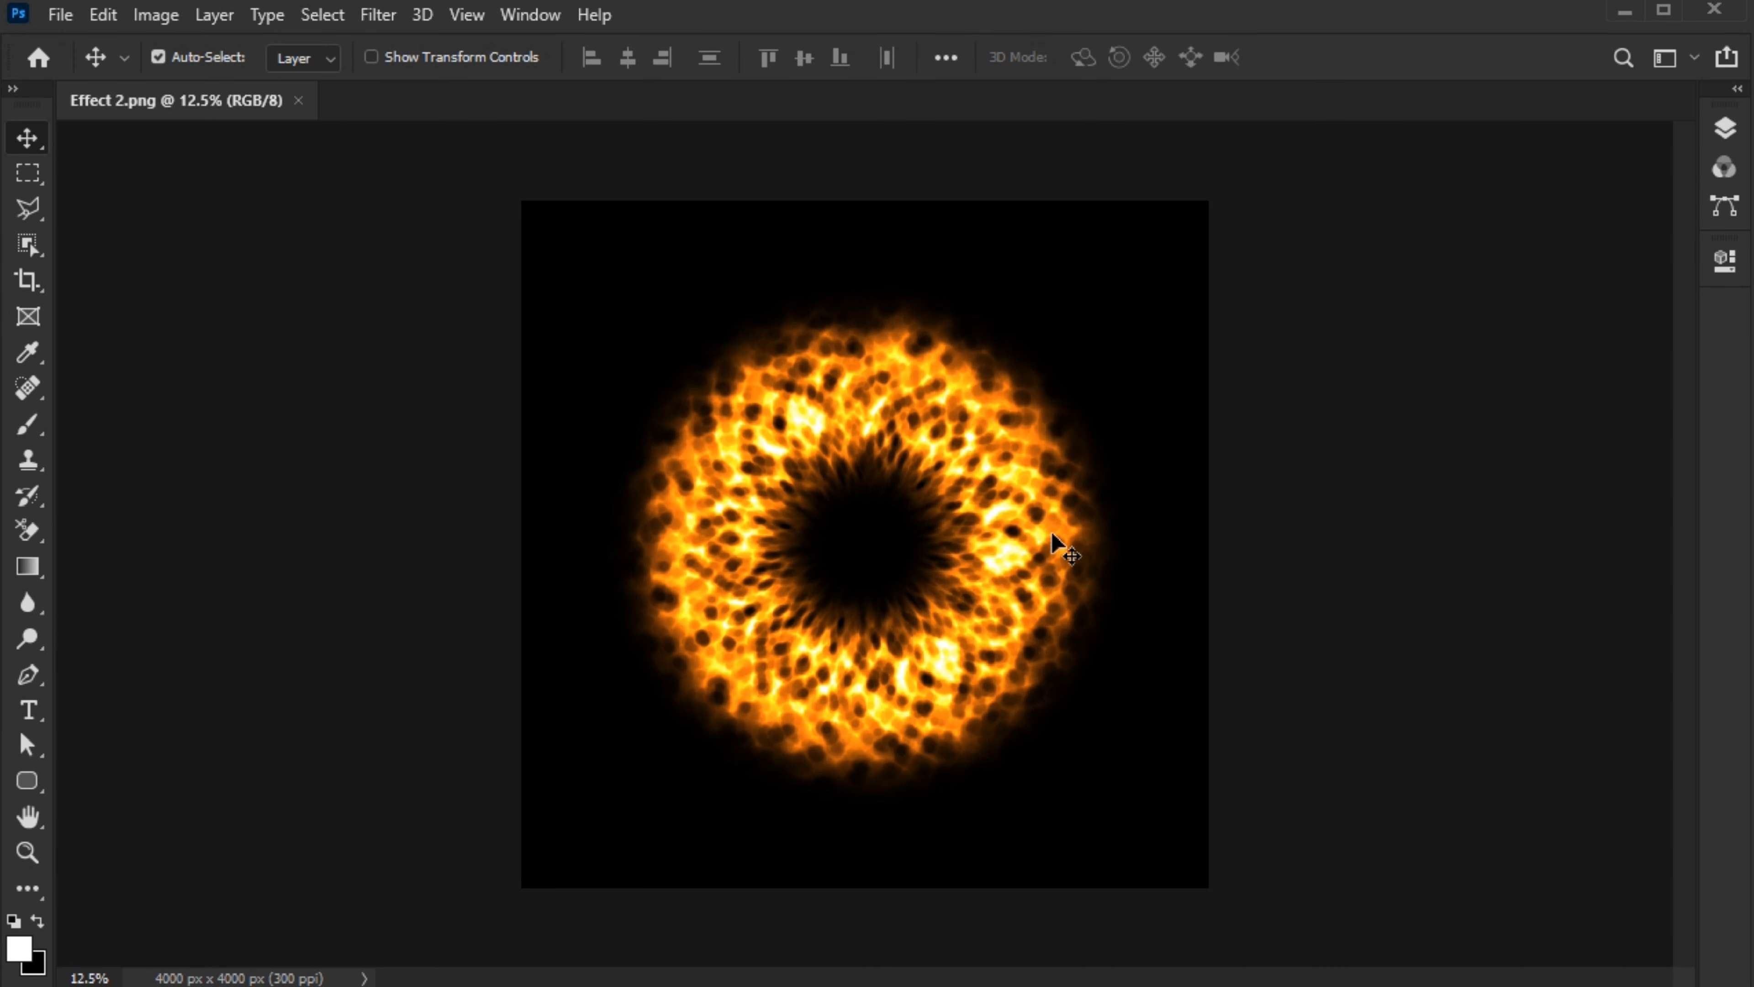
Desaturate the Background layer of Effect 2.png to turn the fiery ring greyscale.
left_click(1709, 141)
left_click(147, 15)
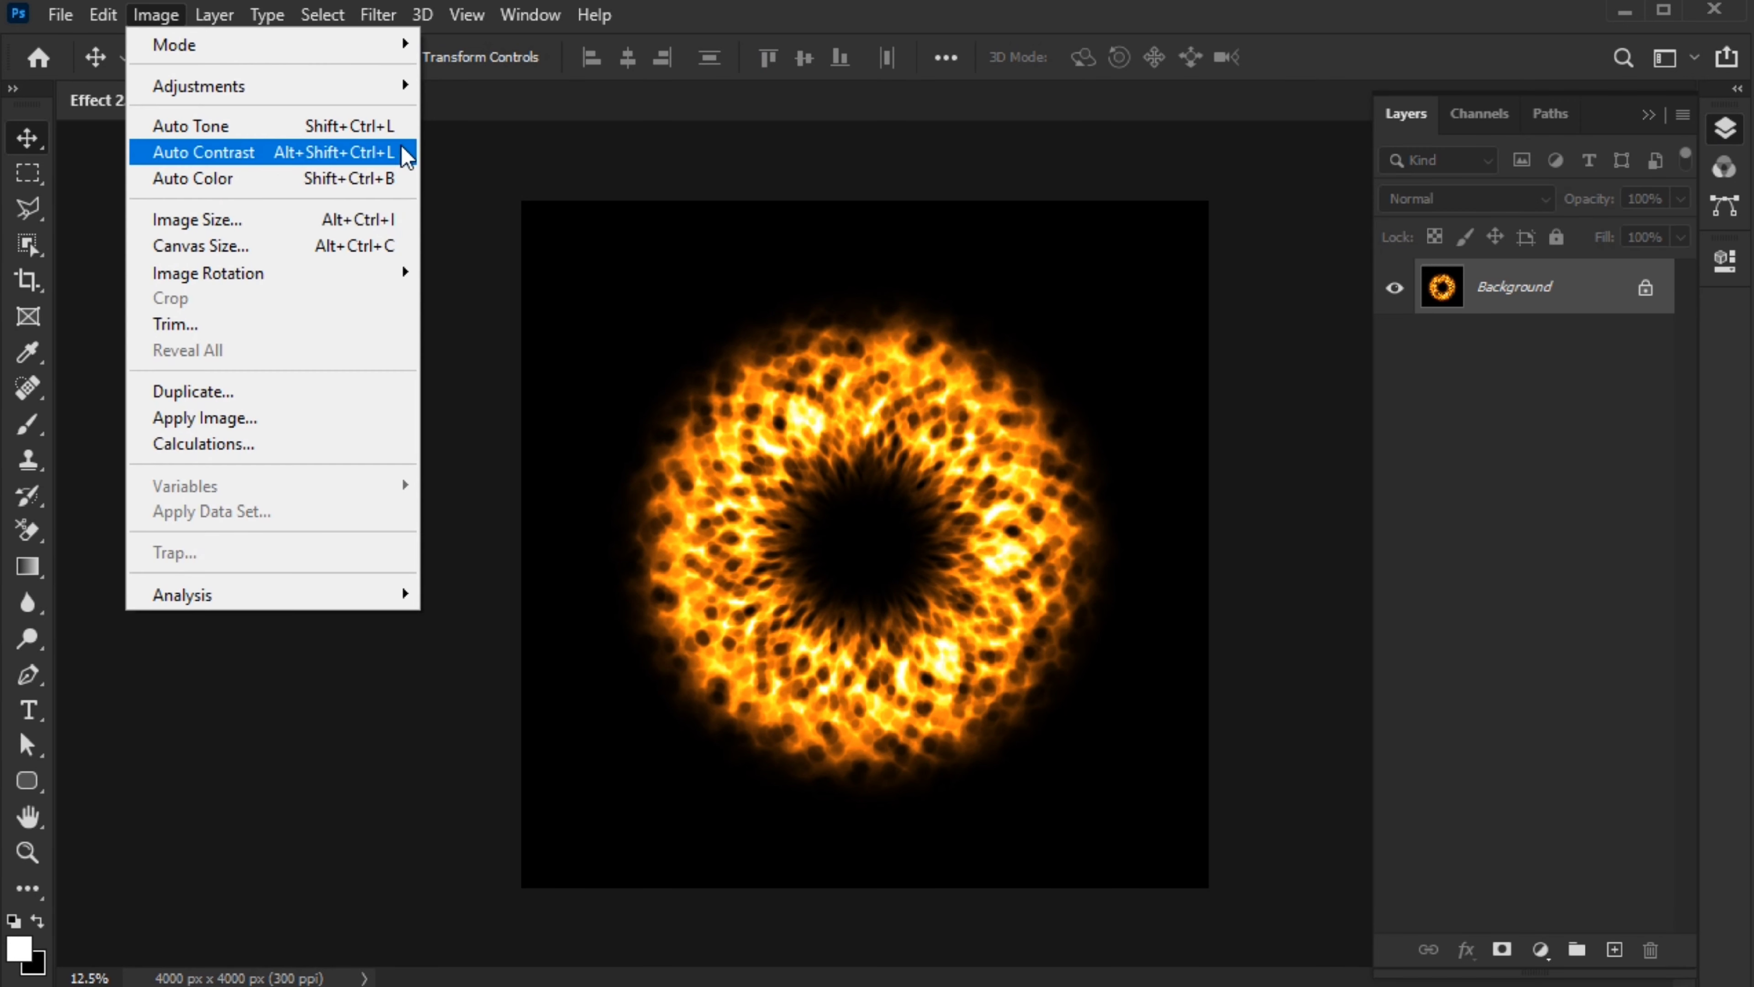
mouse_move(353, 86)
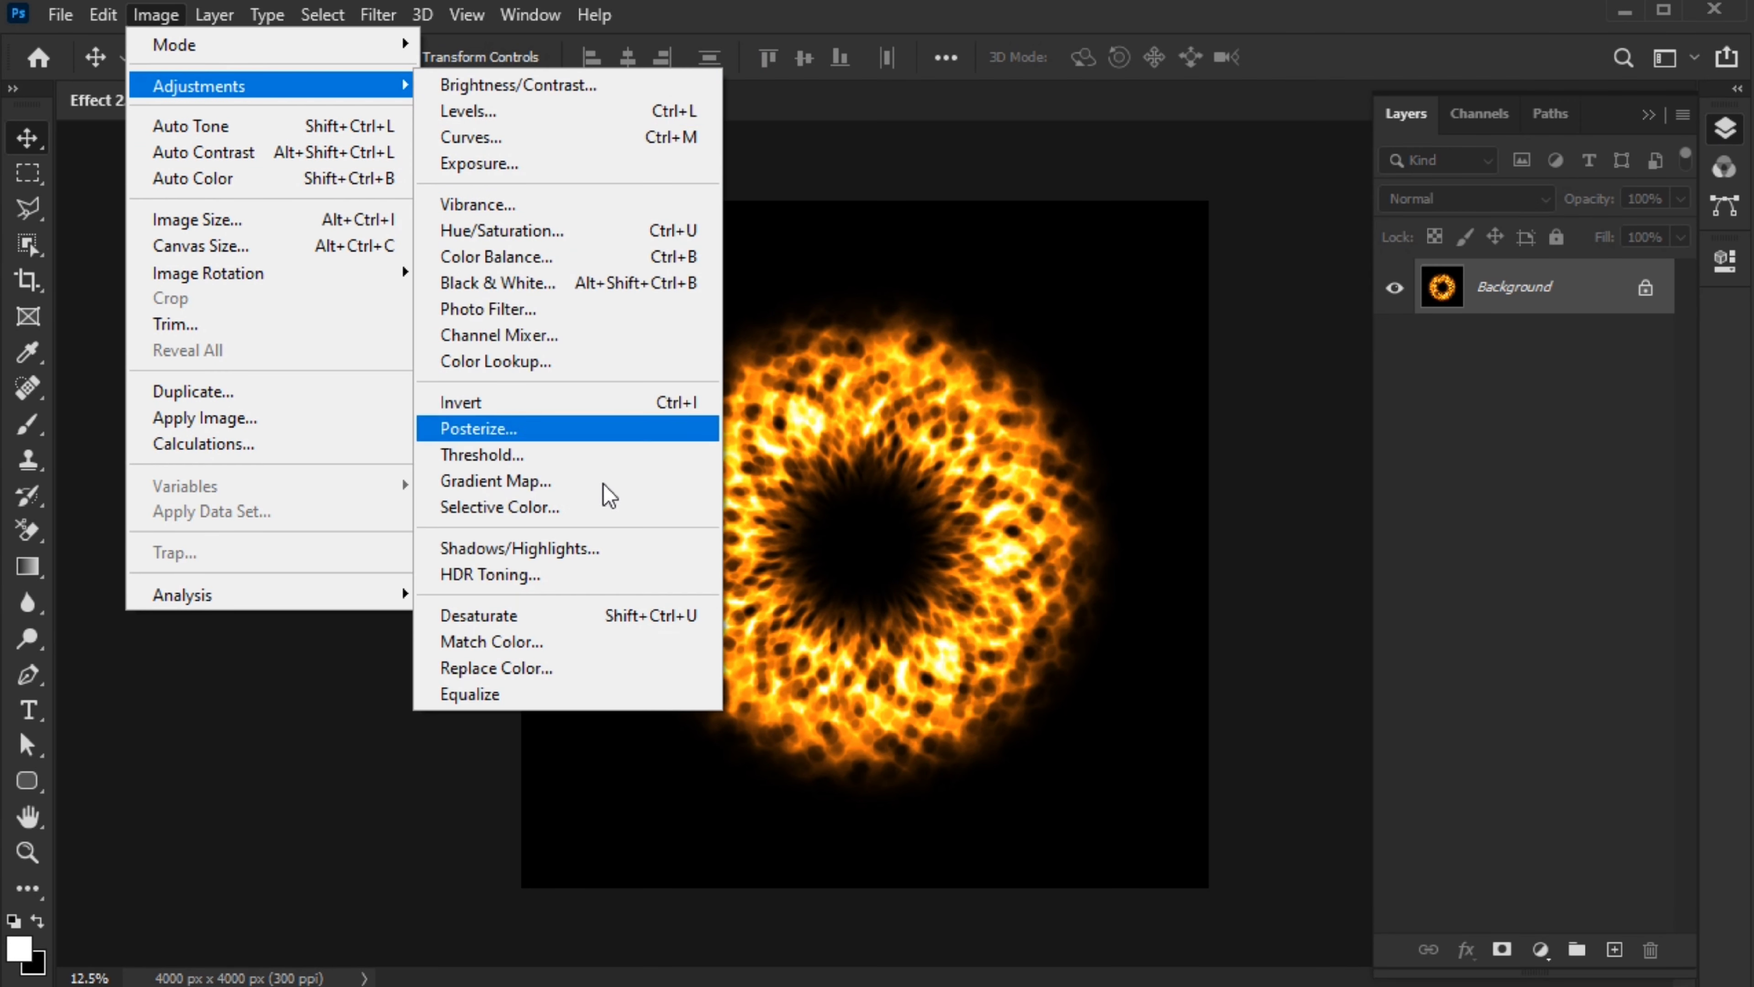
left_click(647, 618)
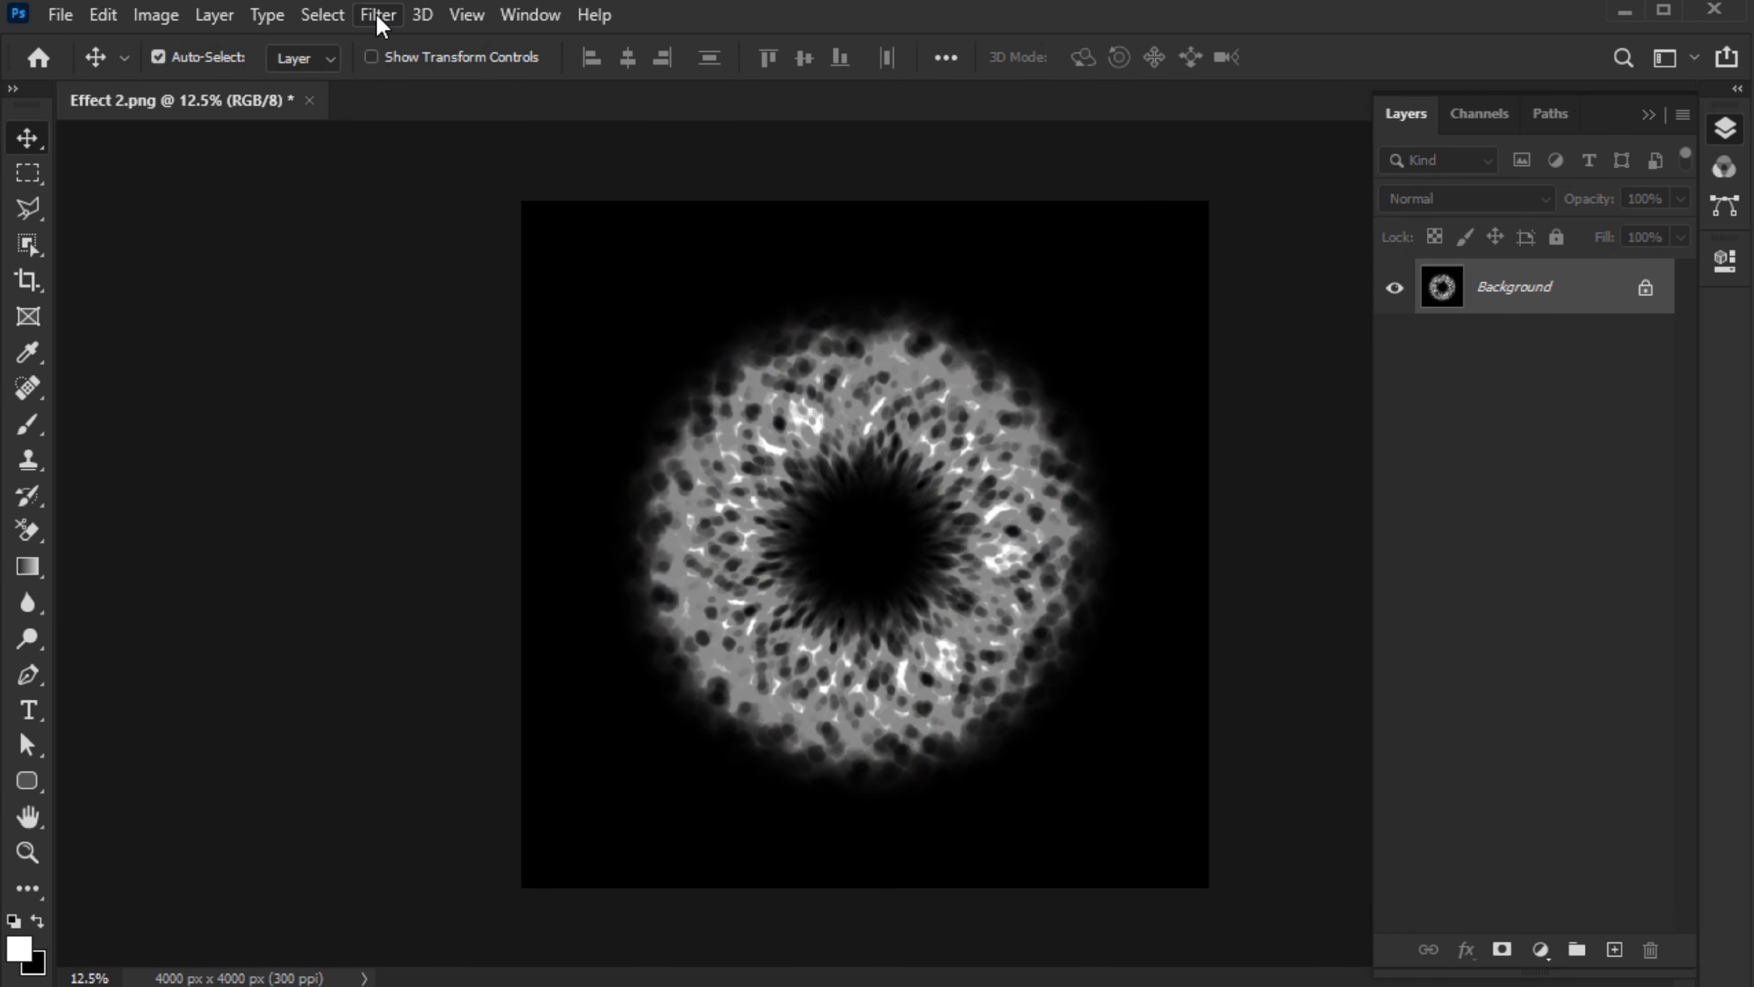
Apply the Spherize distortion to the Background layer at 100% in Normal mode.
left_click(379, 15)
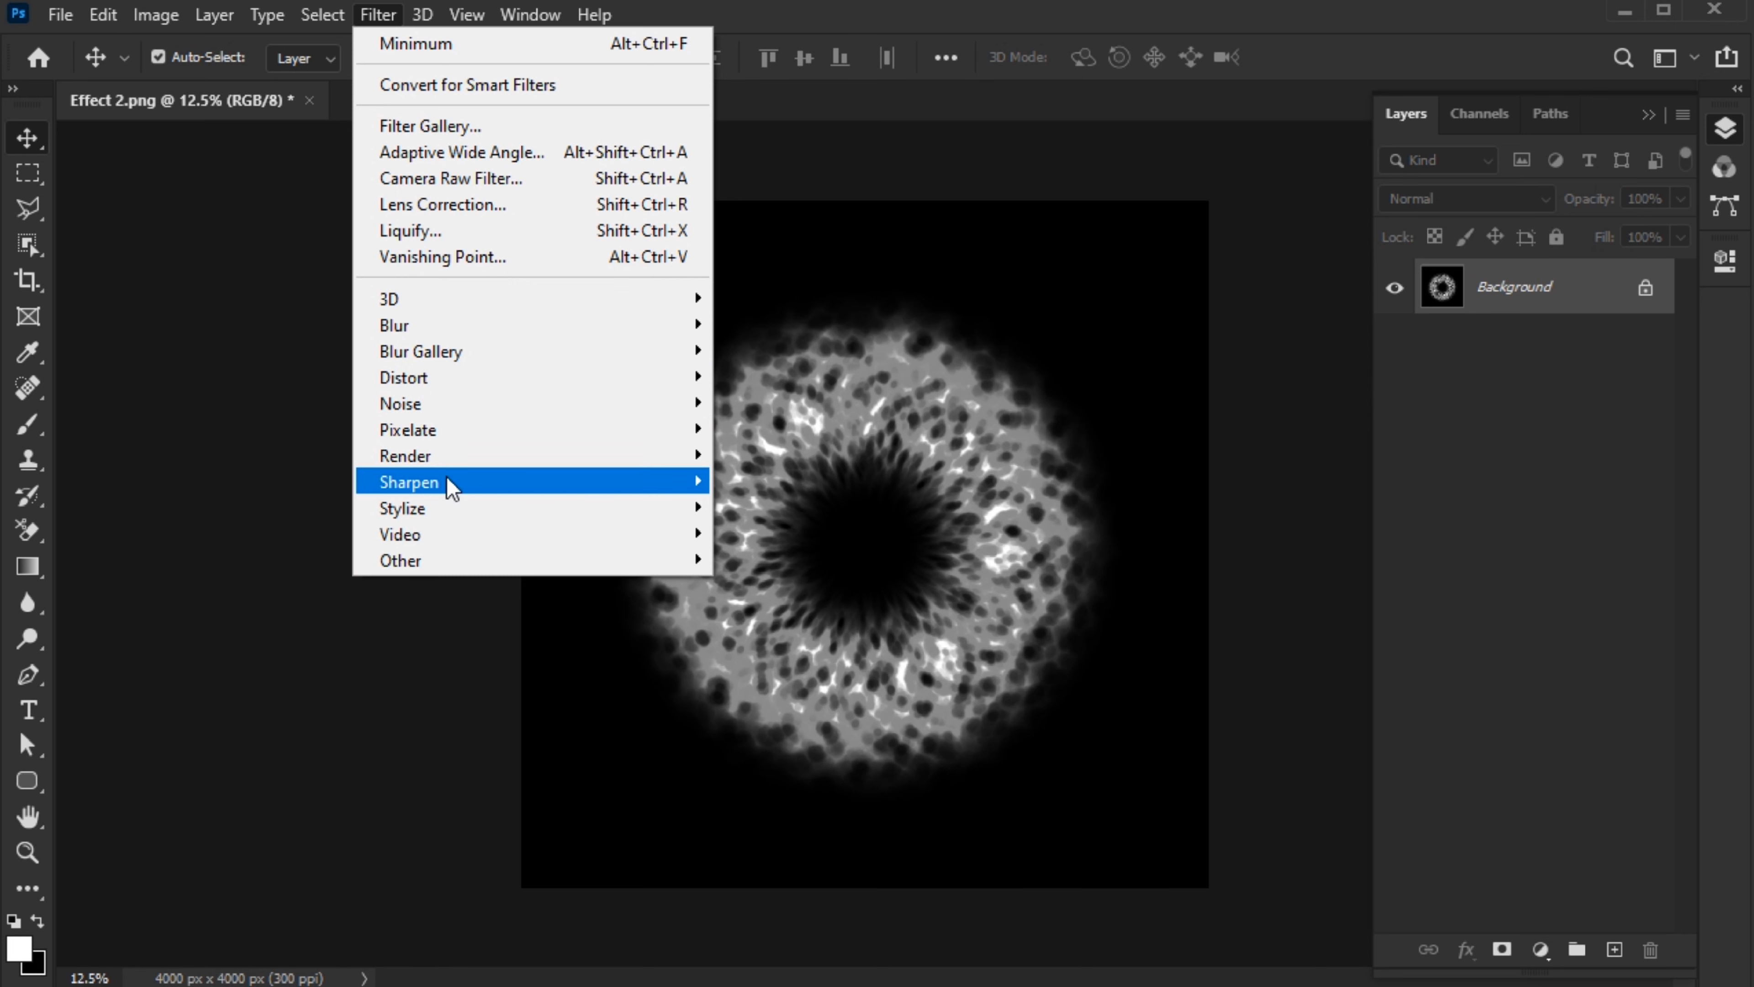
mouse_move(416, 377)
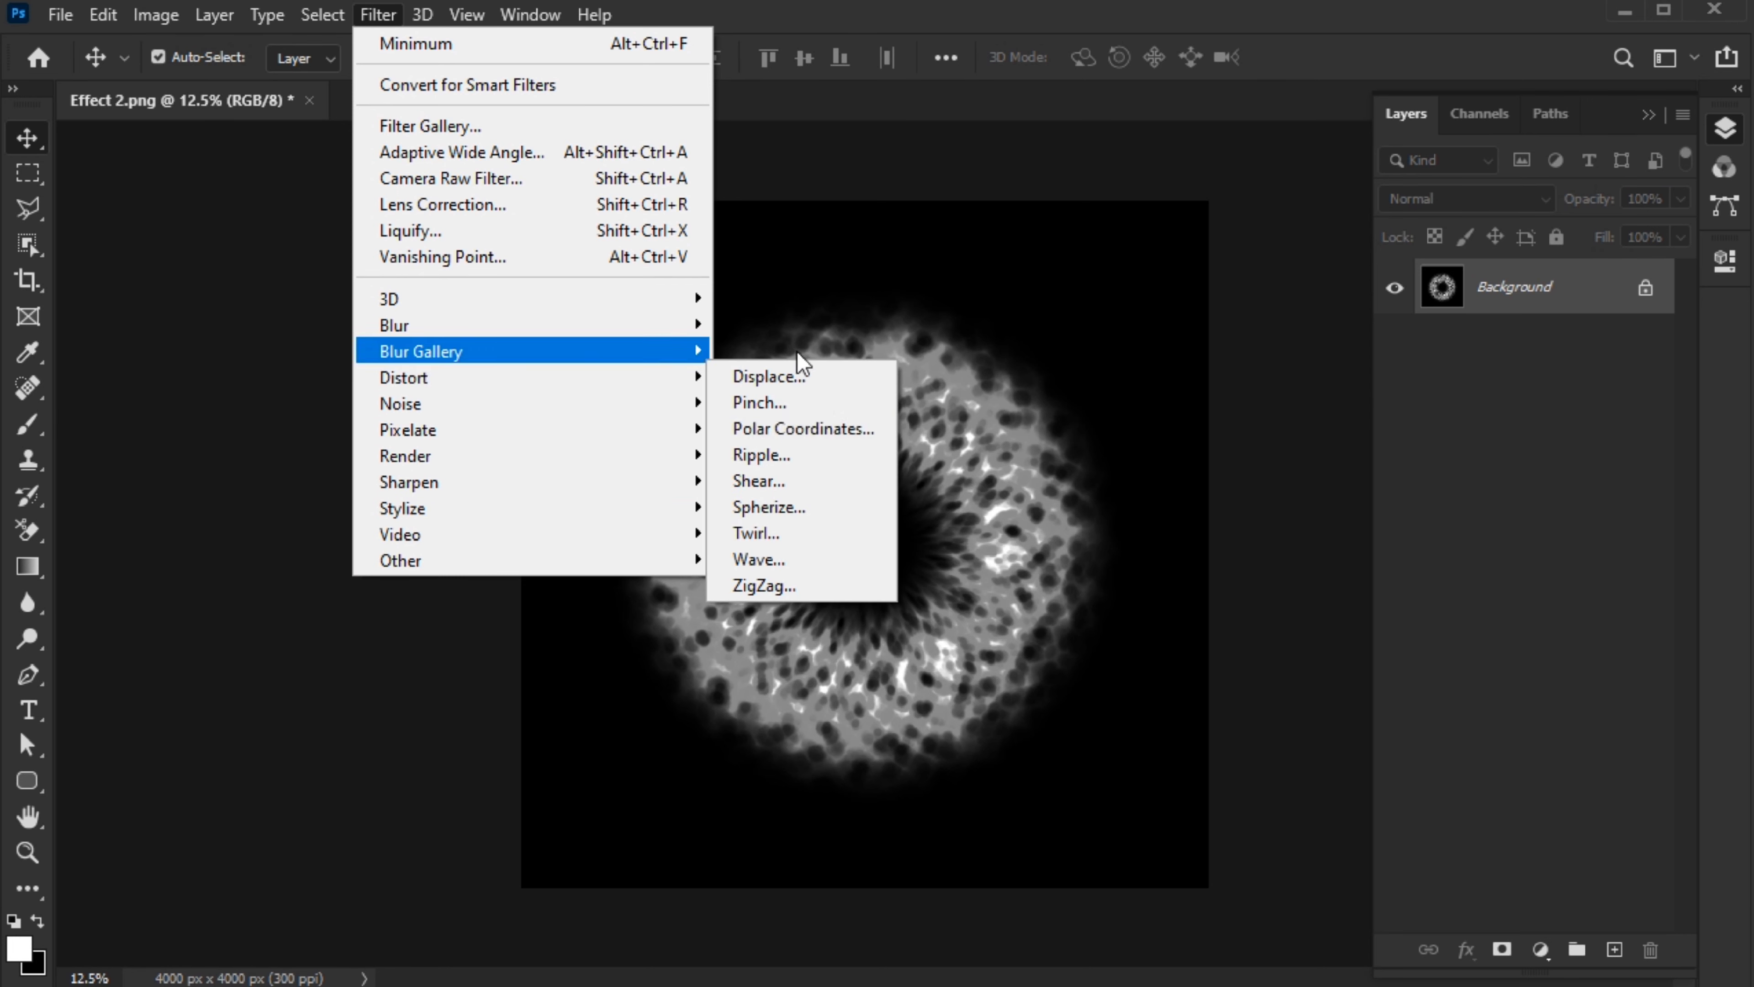
left_click(801, 508)
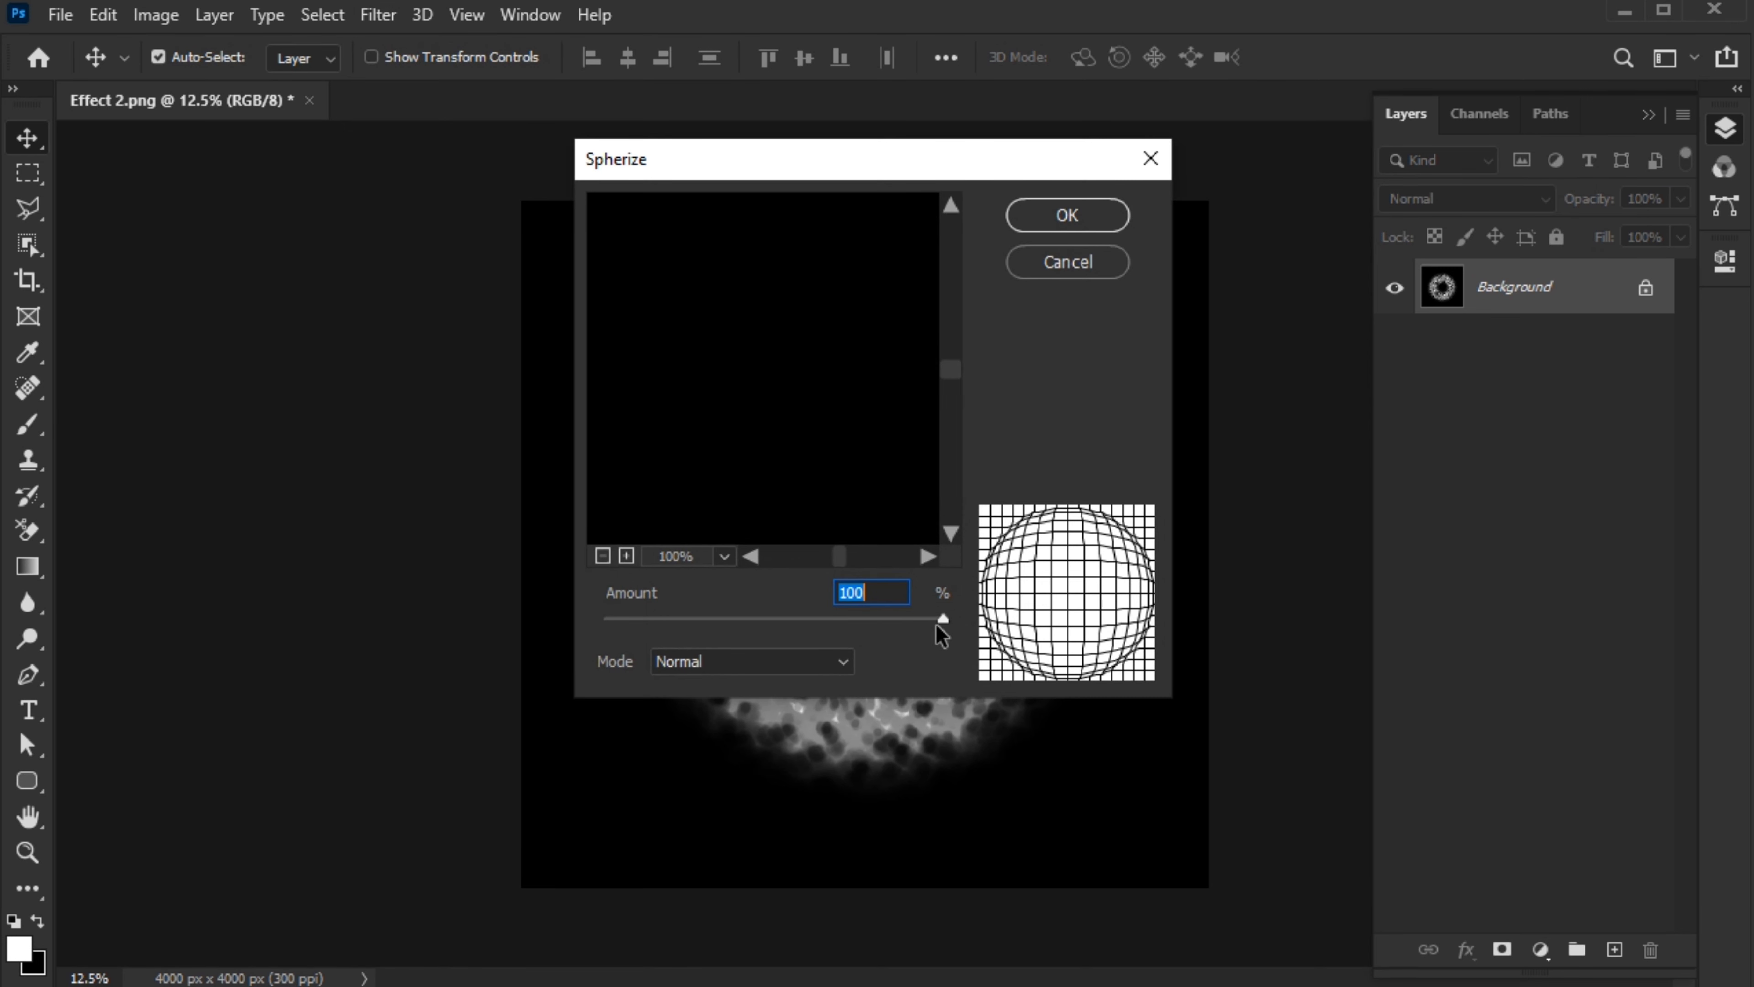
left_click(603, 556)
left_click(602, 556)
left_click(602, 556)
left_click(602, 555)
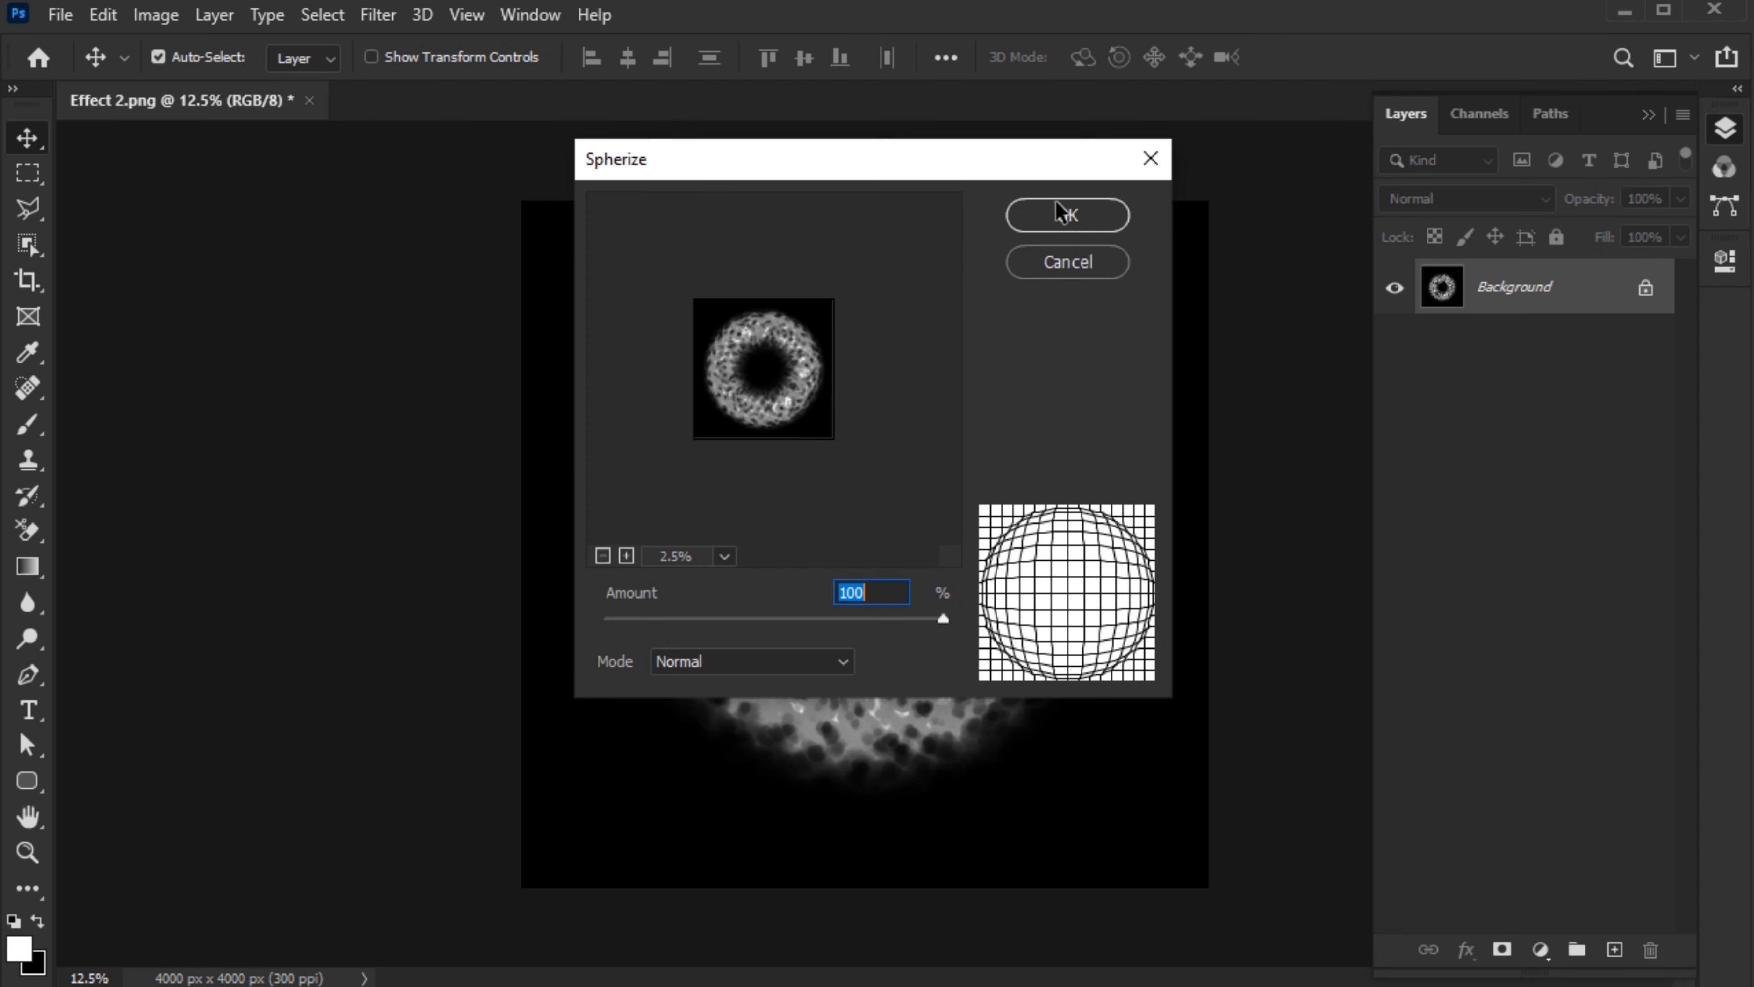
left_click(1067, 216)
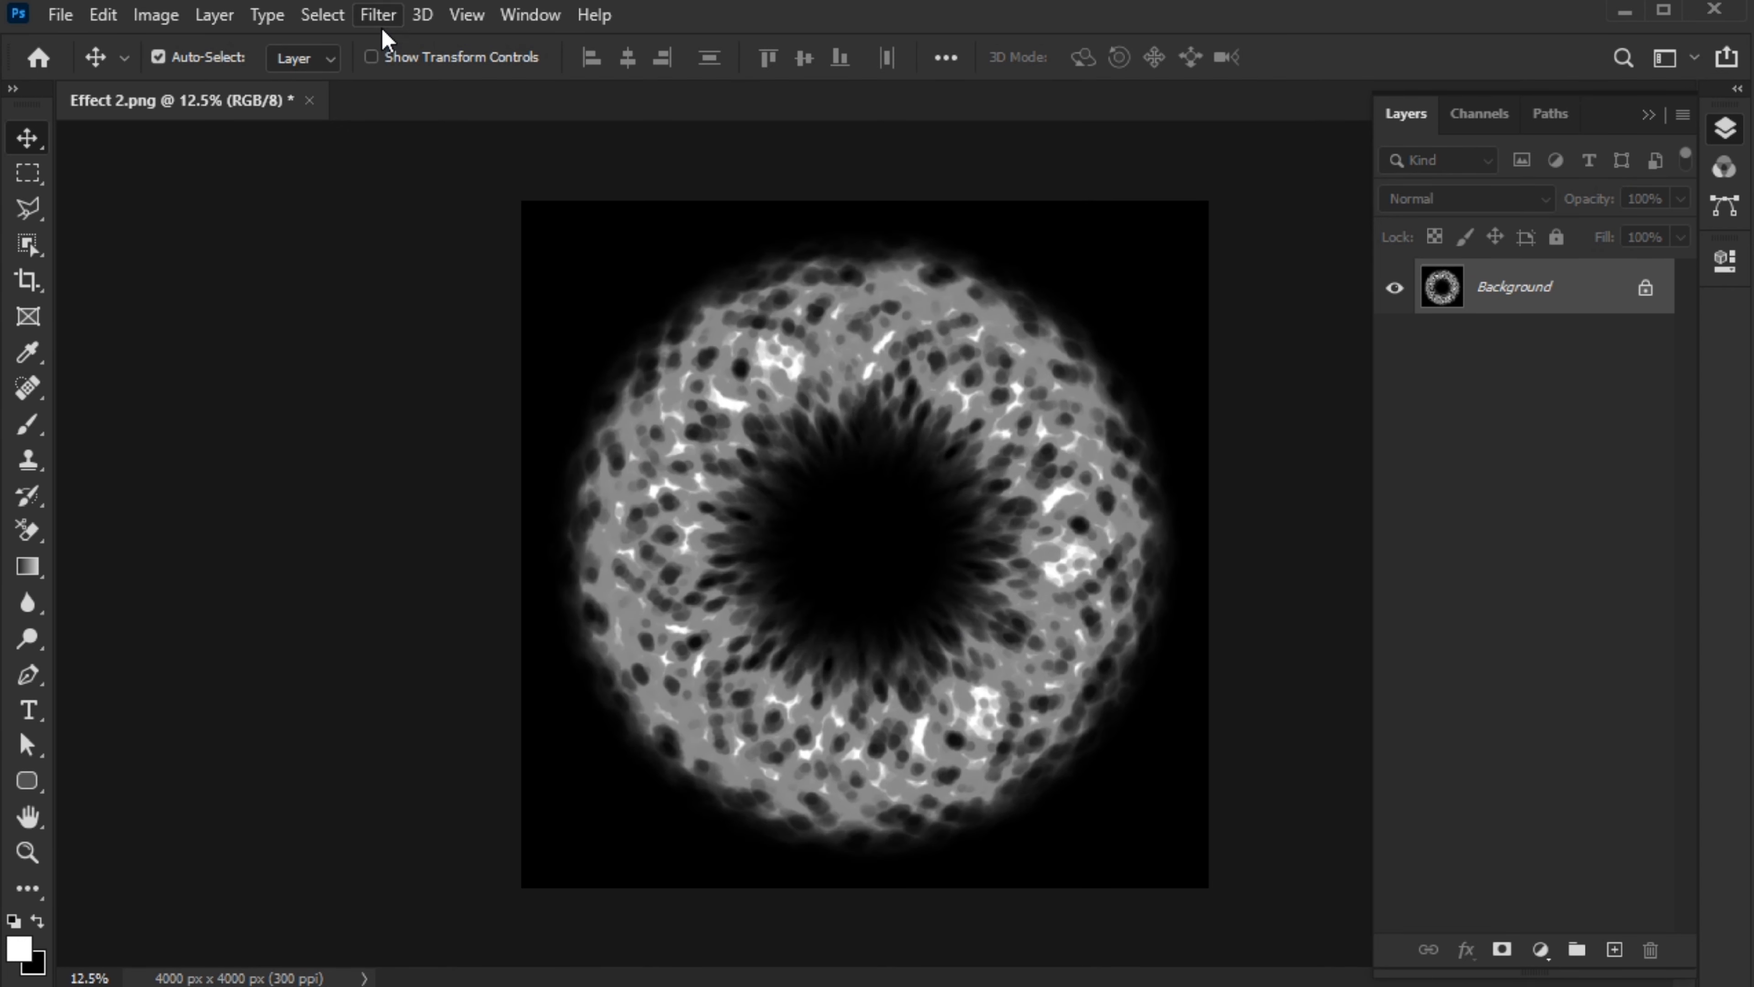
Repeat the Spherize filter two more times on the Background layer to push the ring out towards the canvas edges.
left_click(382, 25)
left_click(397, 43)
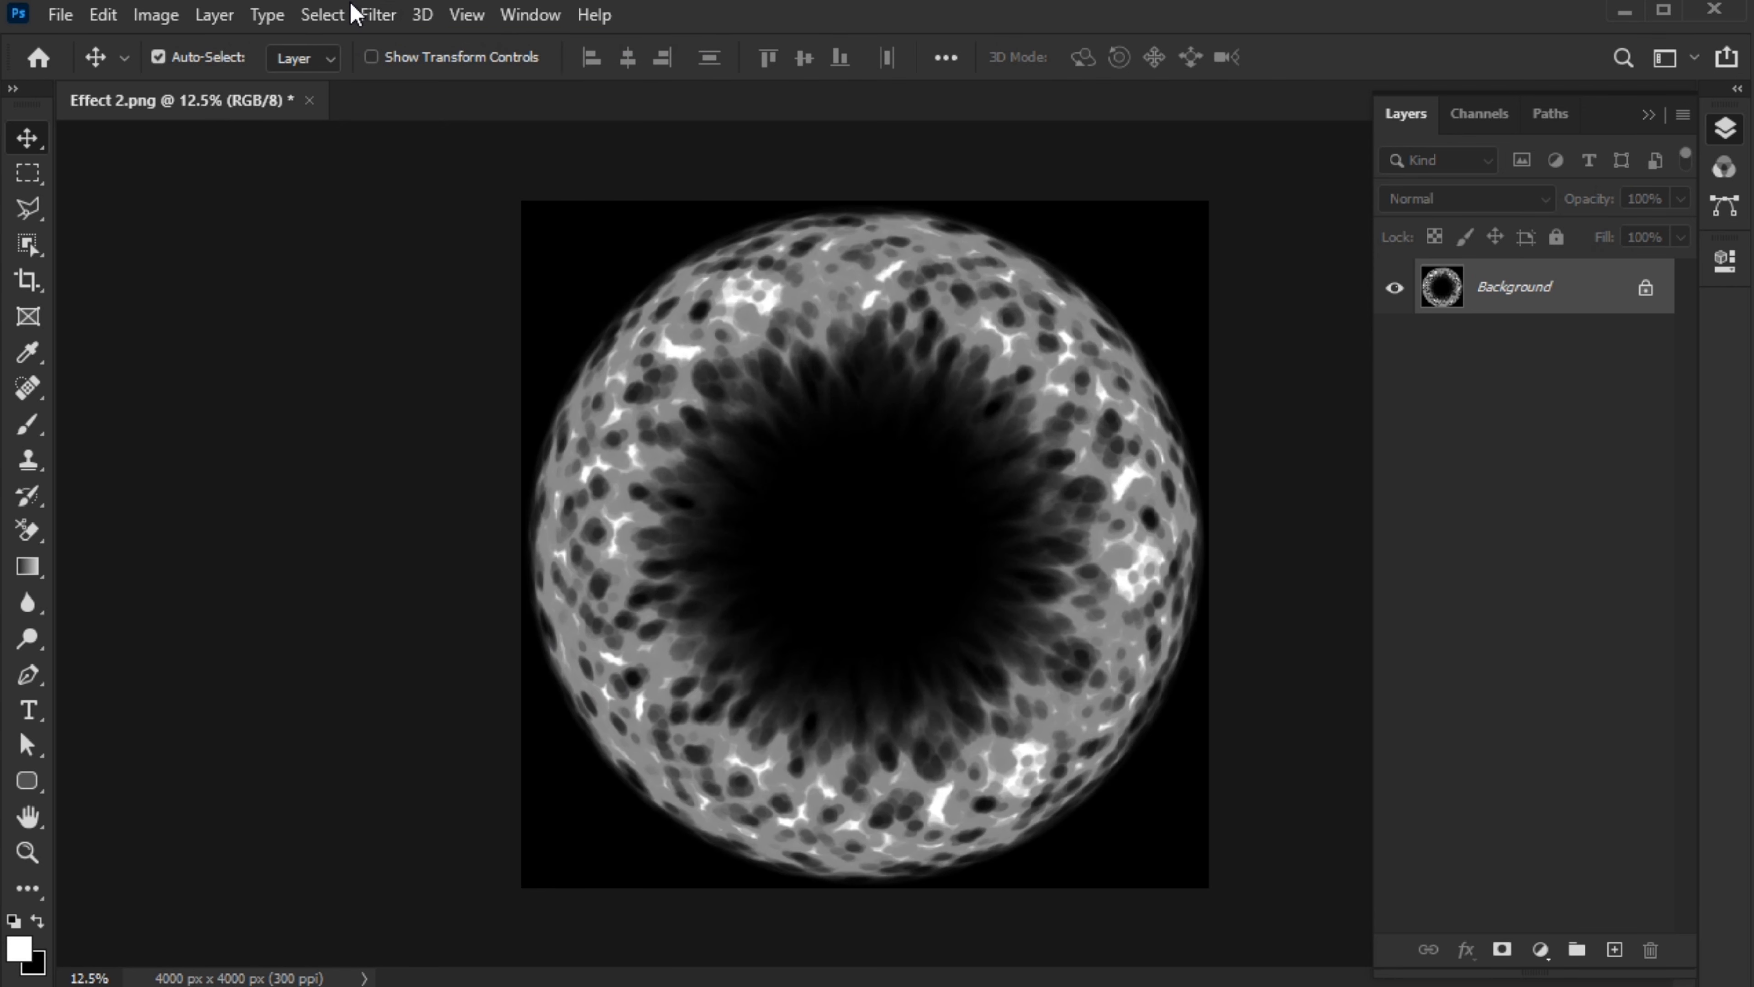
left_click(376, 17)
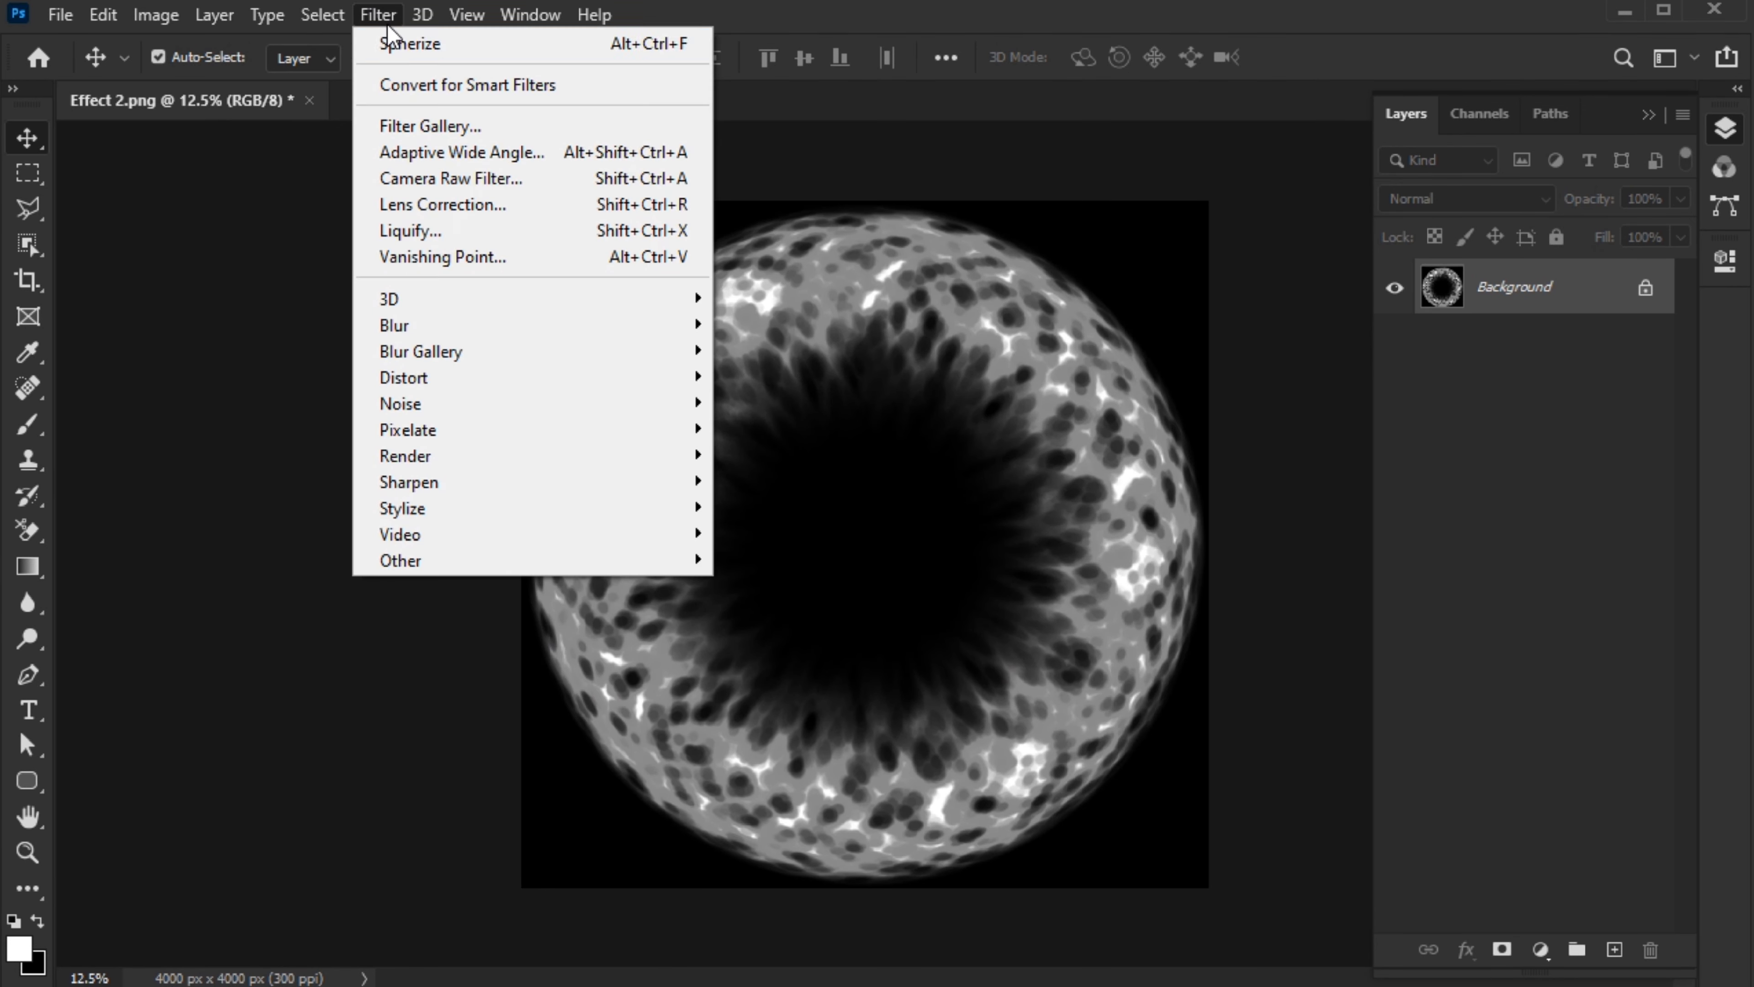
left_click(397, 43)
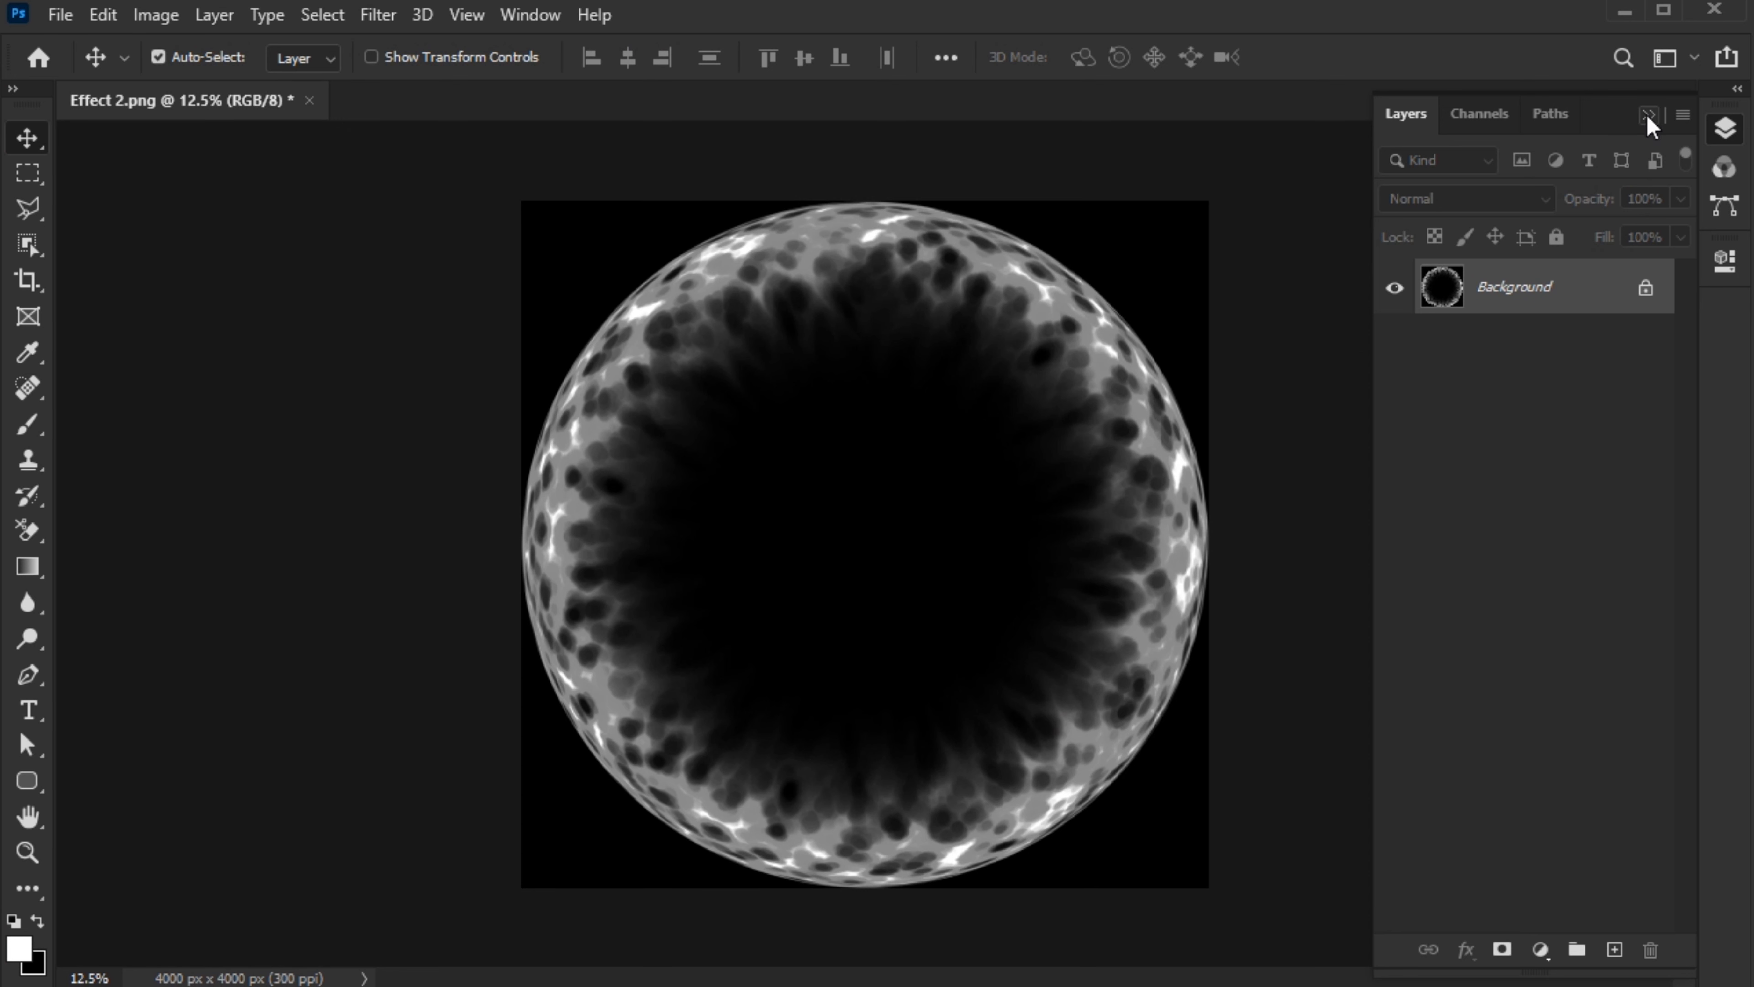
Add a new layer above the Background and fill it with black.
left_click(1616, 950)
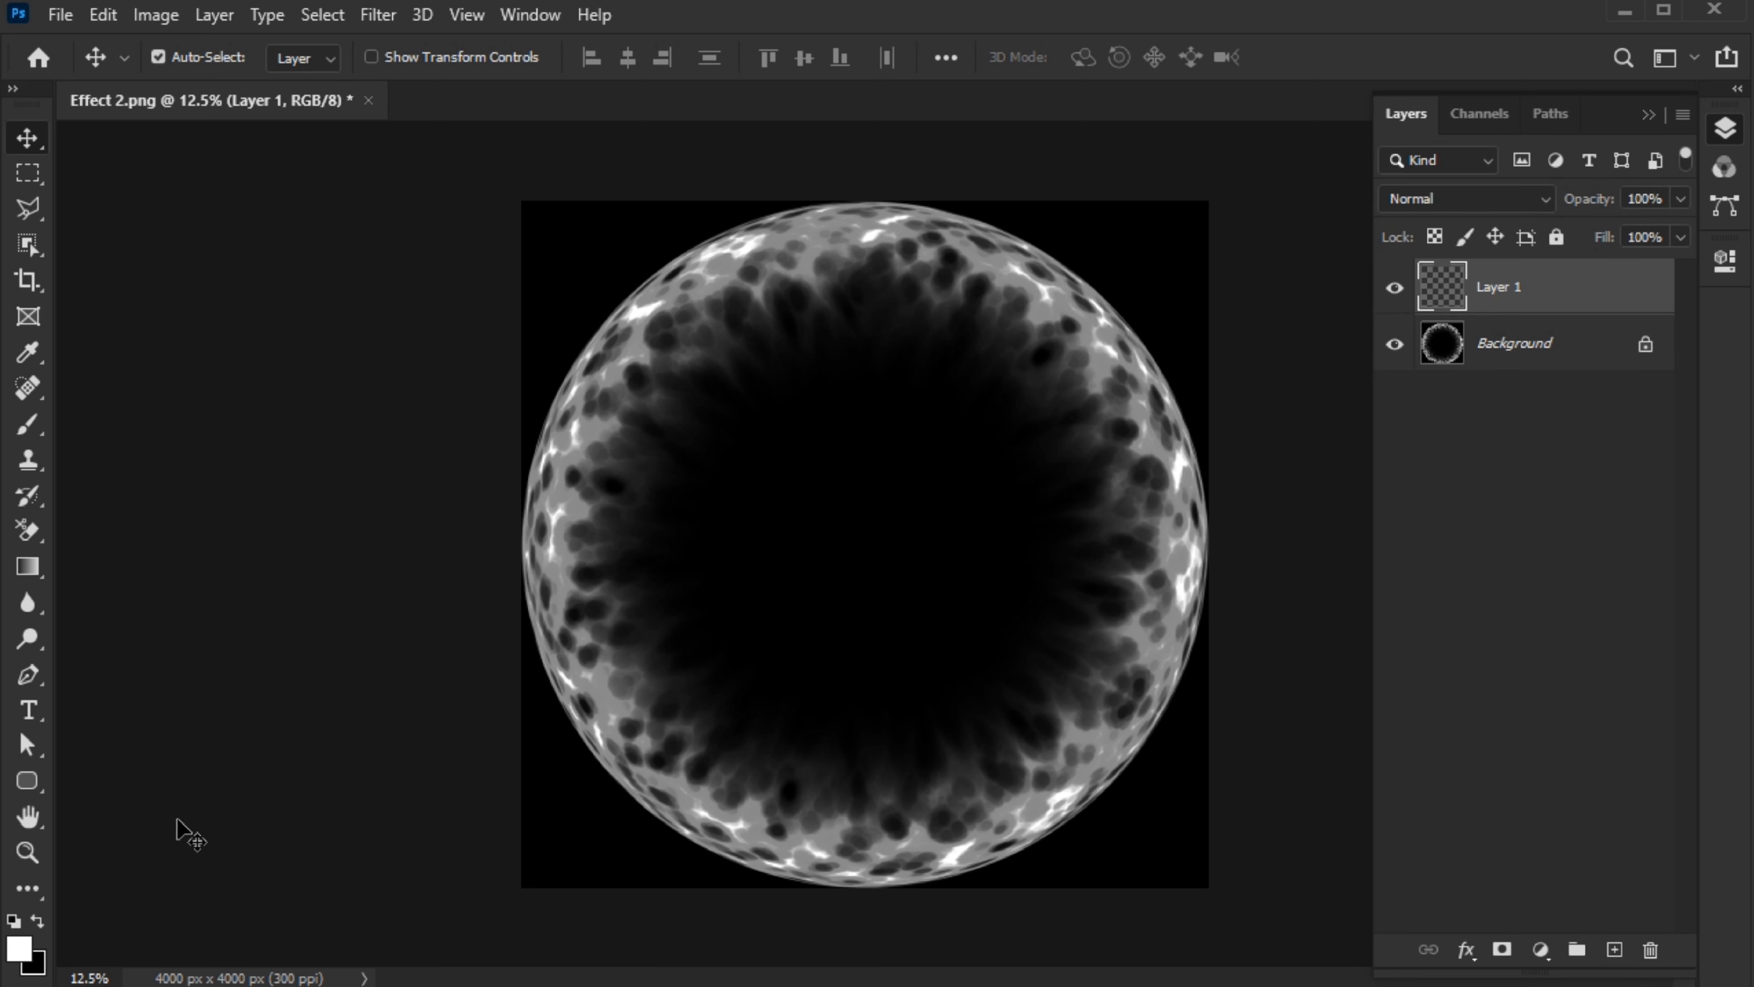
left_click(38, 921)
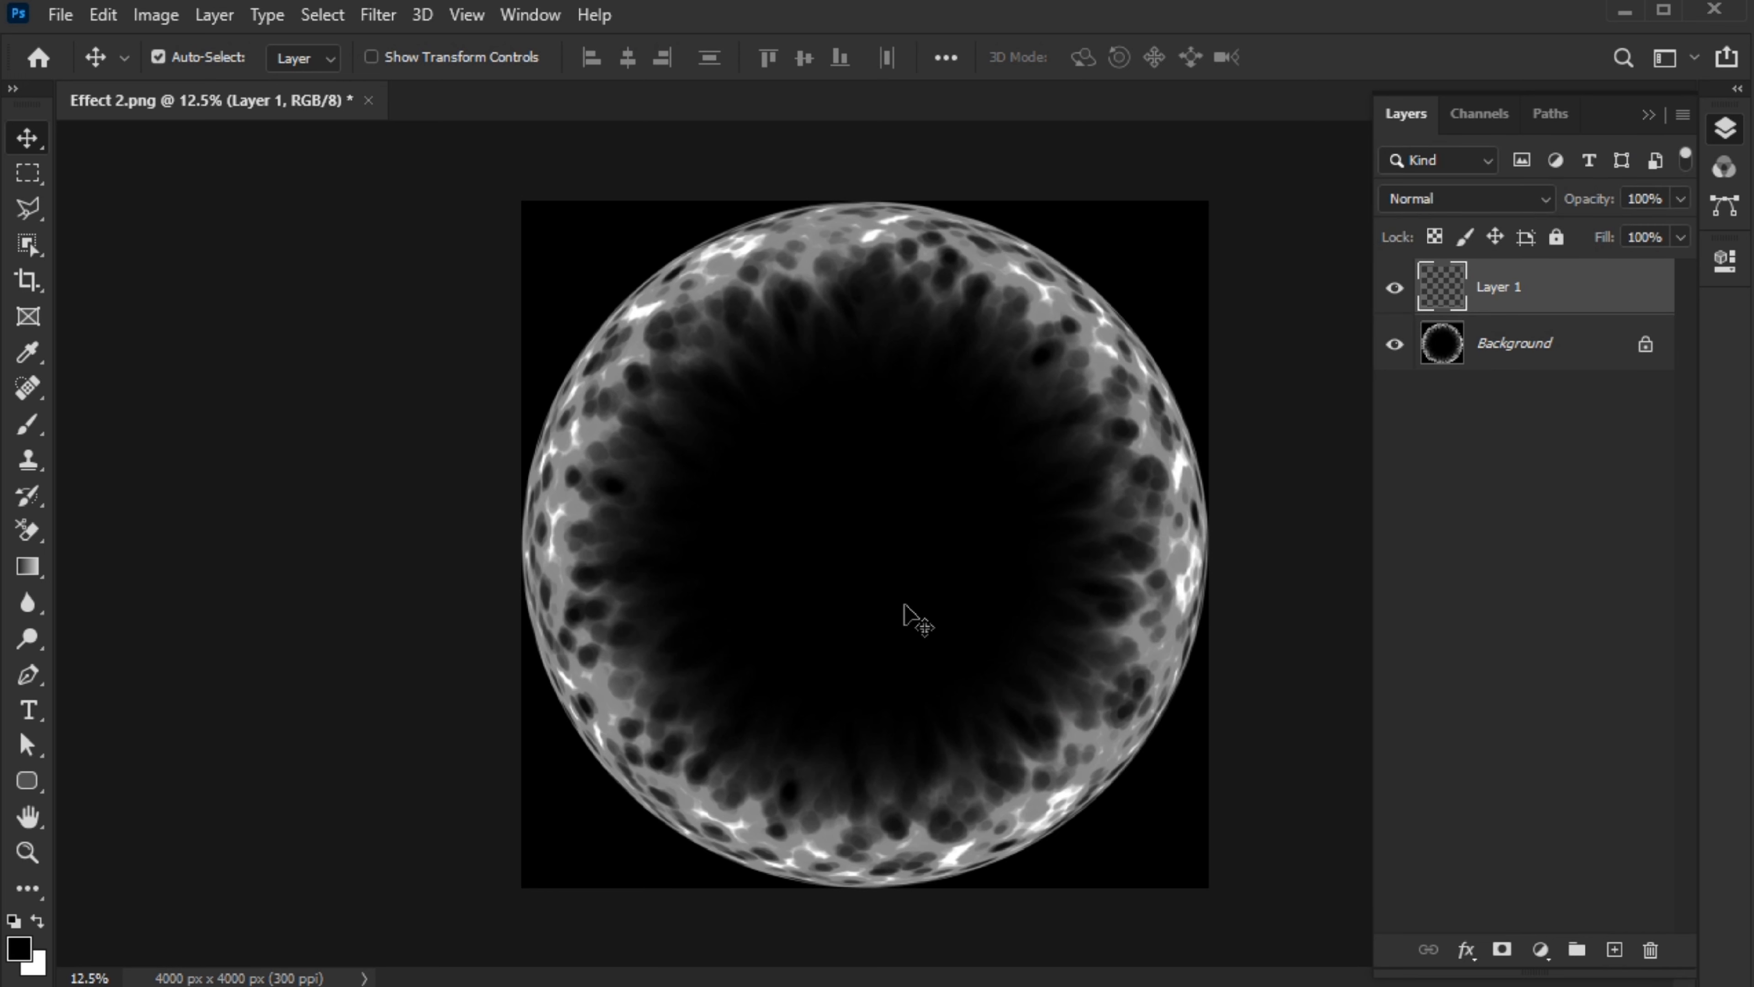
key("alt+BackSpace")
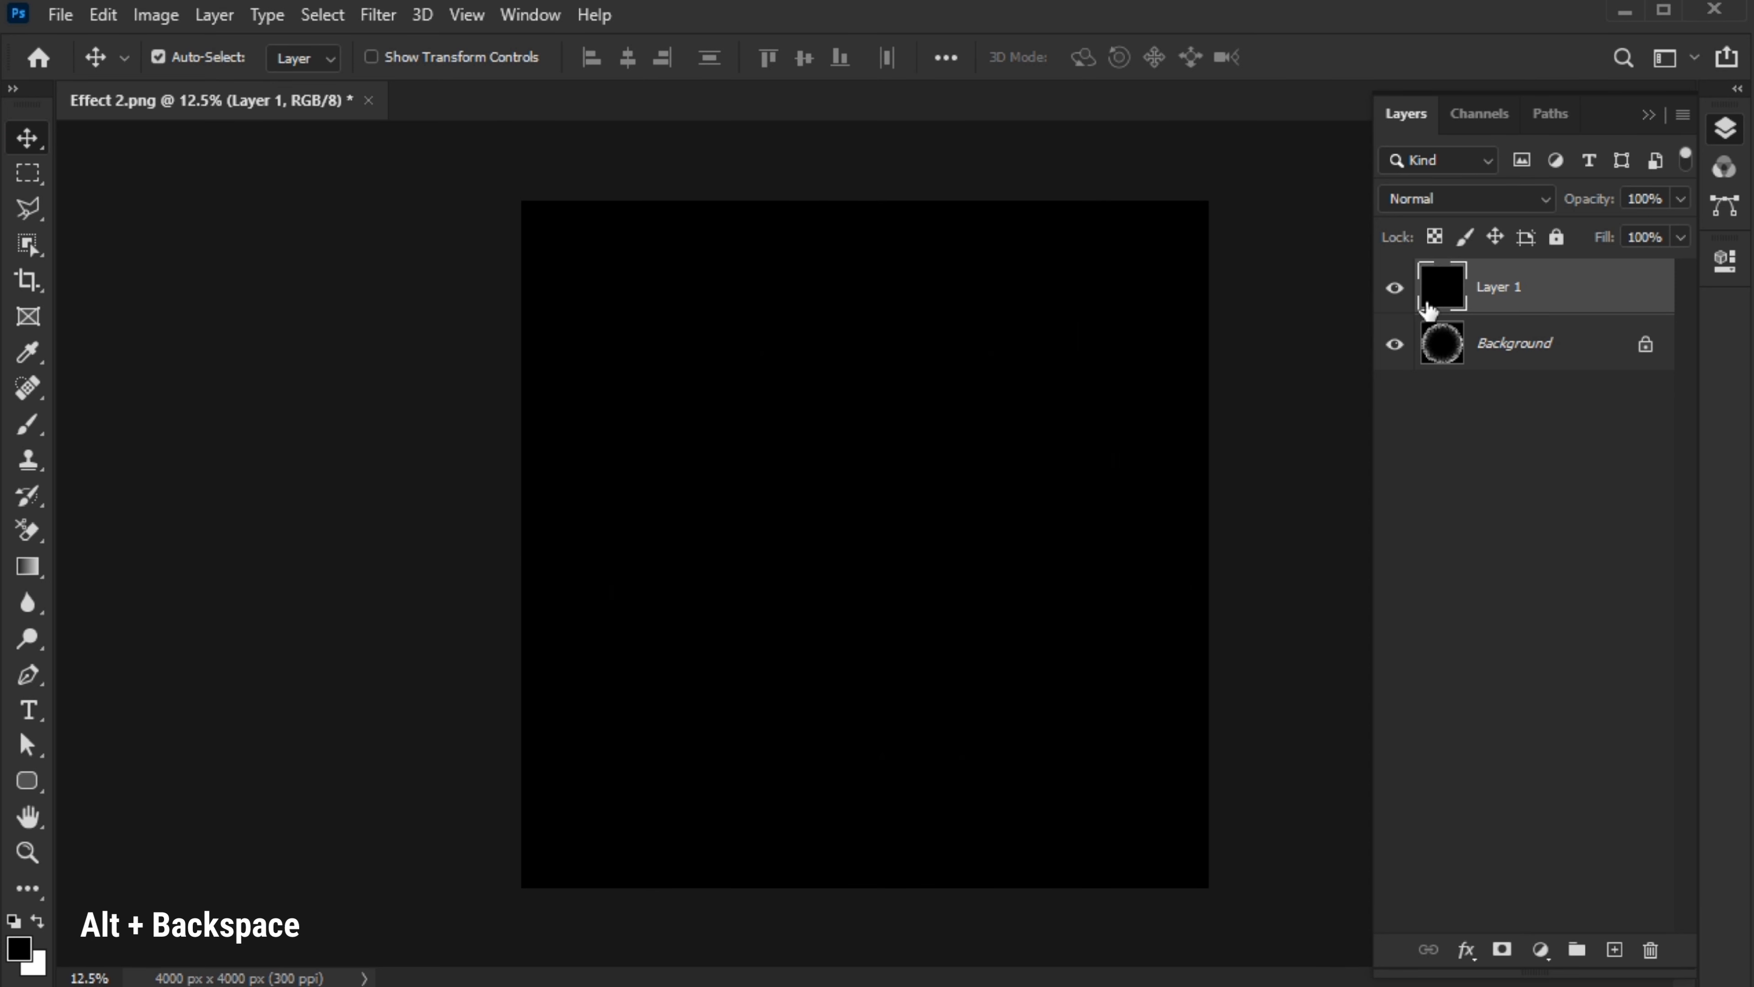
Apply the Plastic Wrap filter to the black Layer 1 with Highlight Strength 15, Detail 9 and Smoothness 7.
left_click(379, 15)
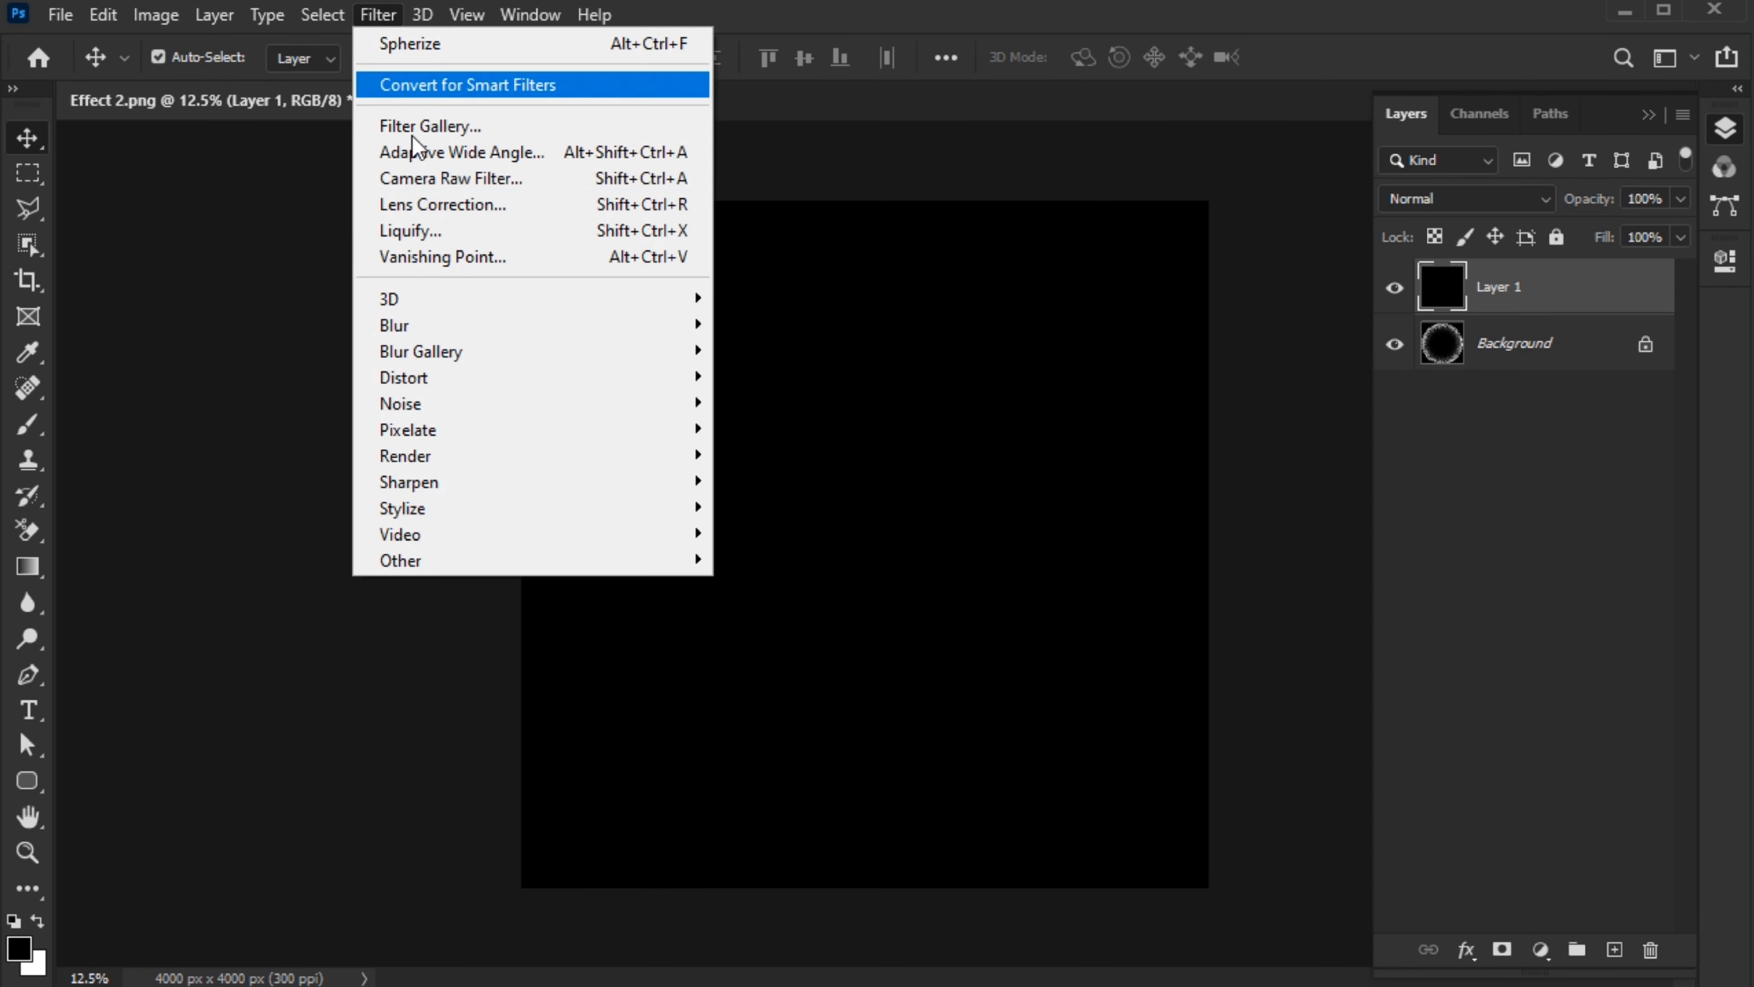
left_click(487, 127)
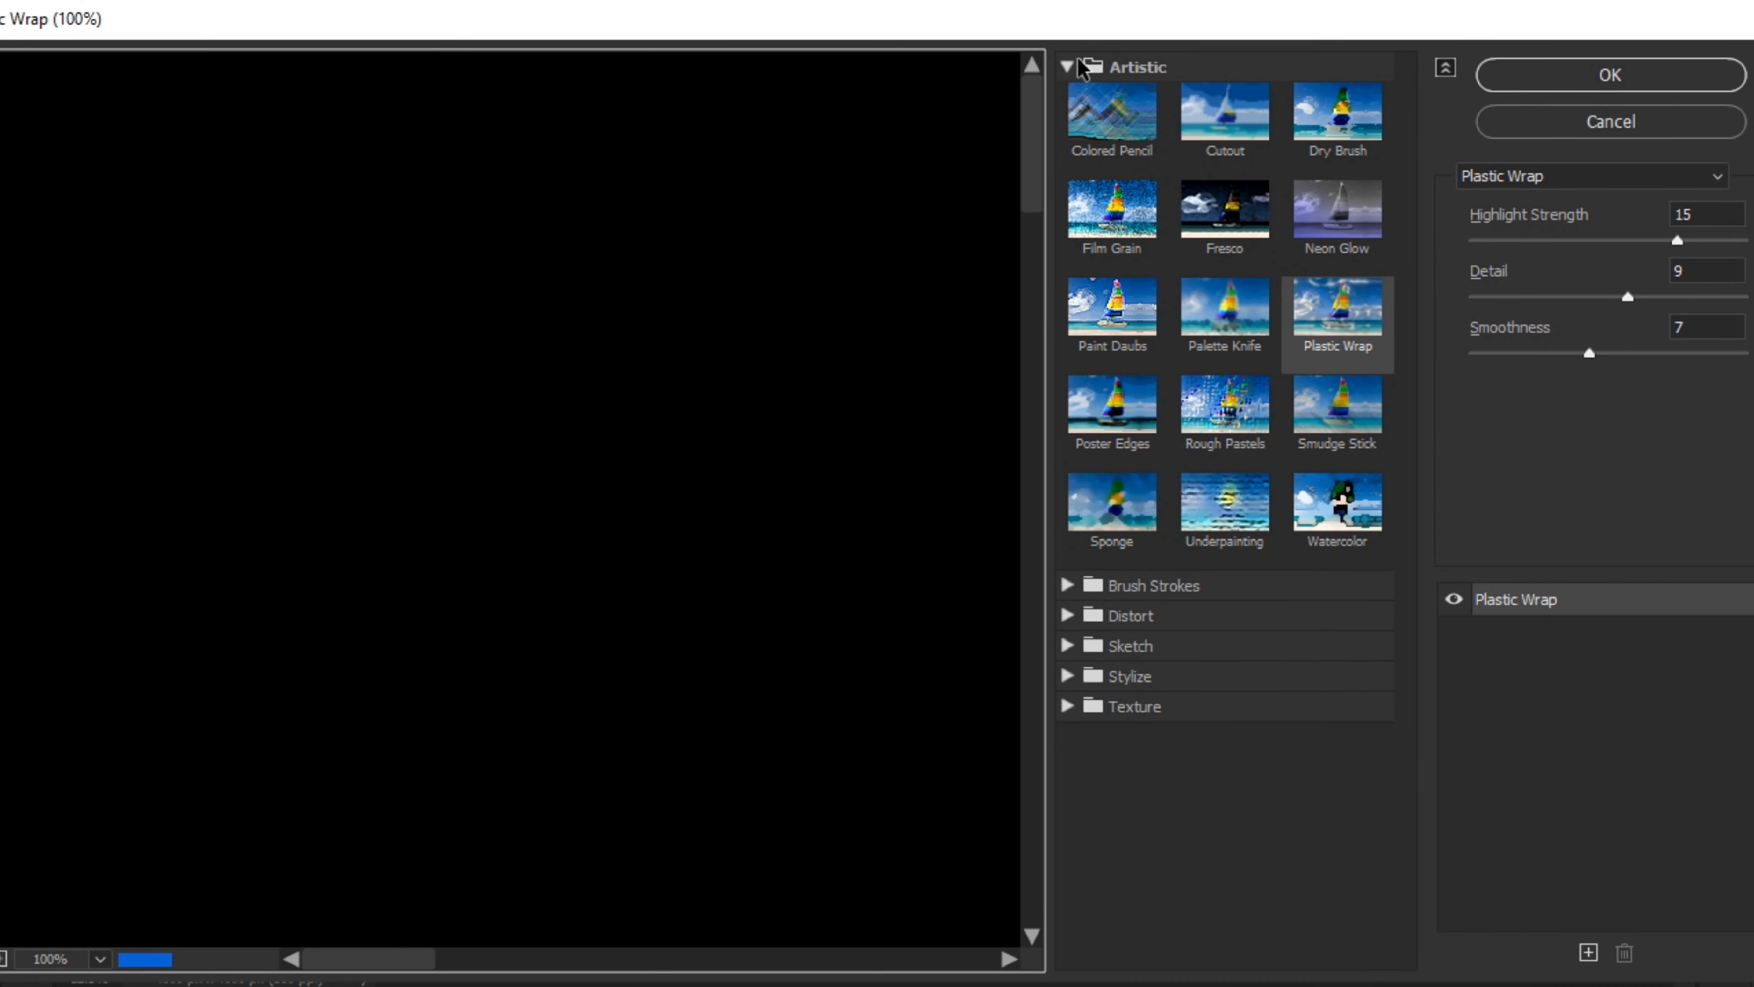
left_click(1115, 72)
left_click(1090, 72)
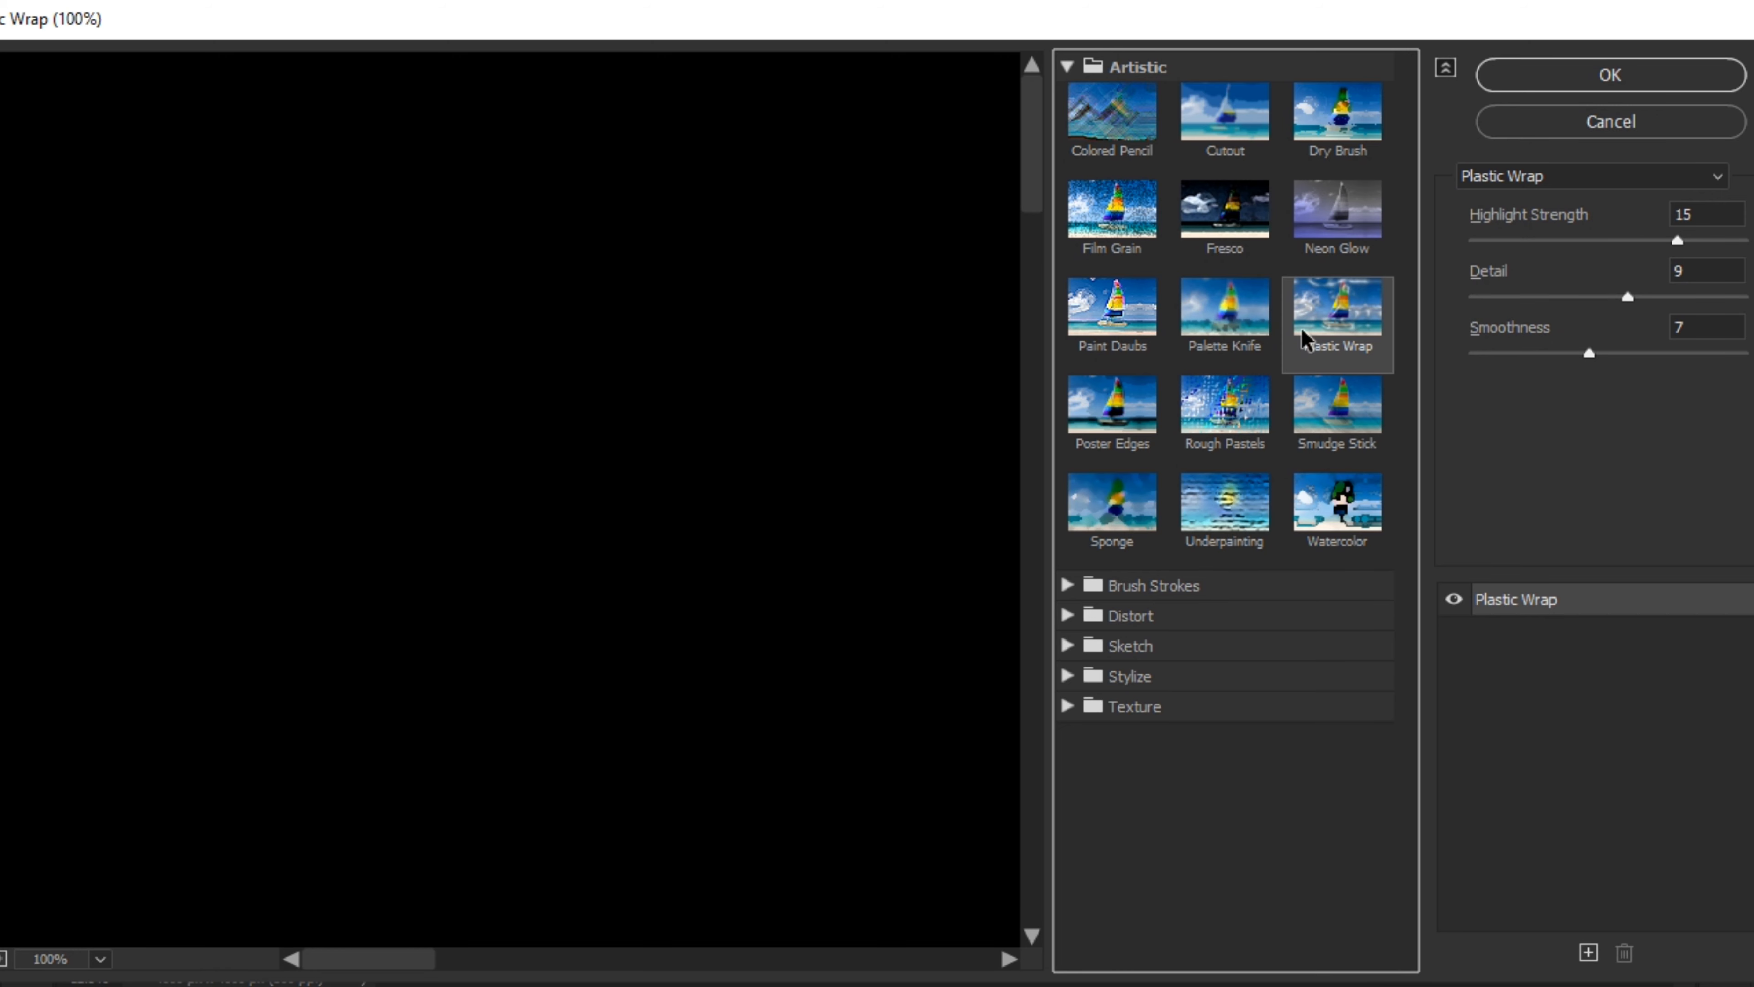
left_click(1596, 74)
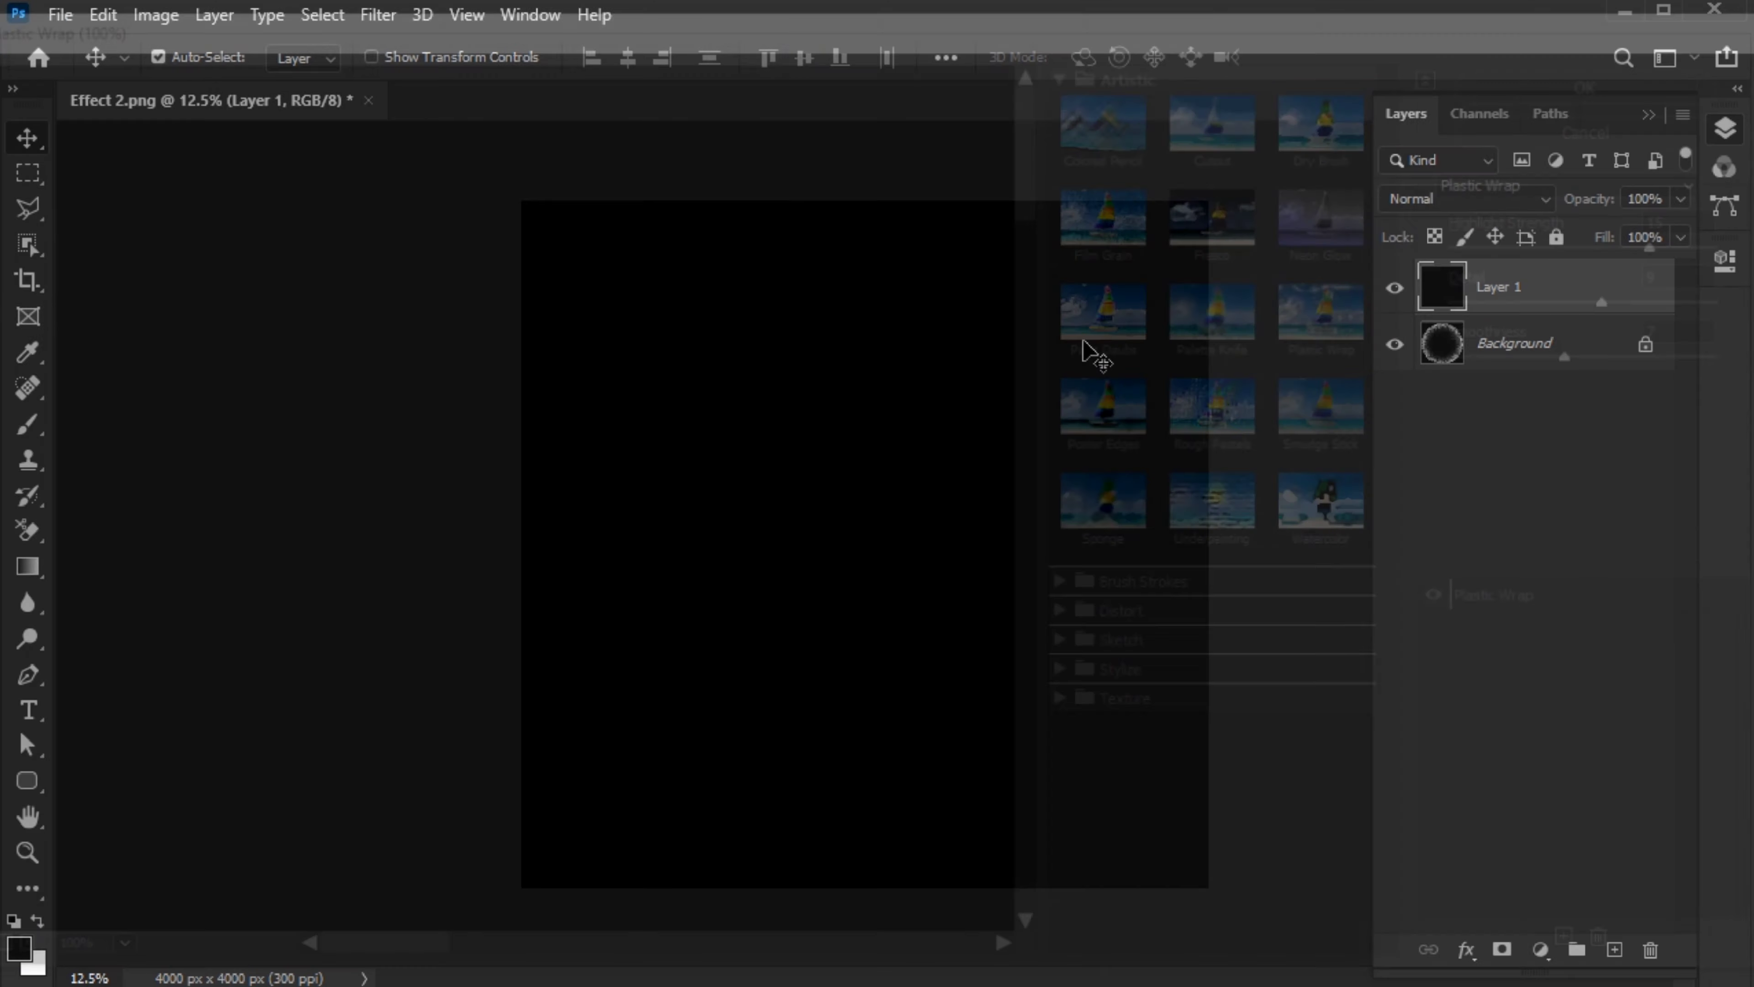
Distort Layer 1 with a Sine Wave filter using 124 generators, wavelength 621 to 726, amplitude 1 to 37 and 46% scale.
left_click(378, 15)
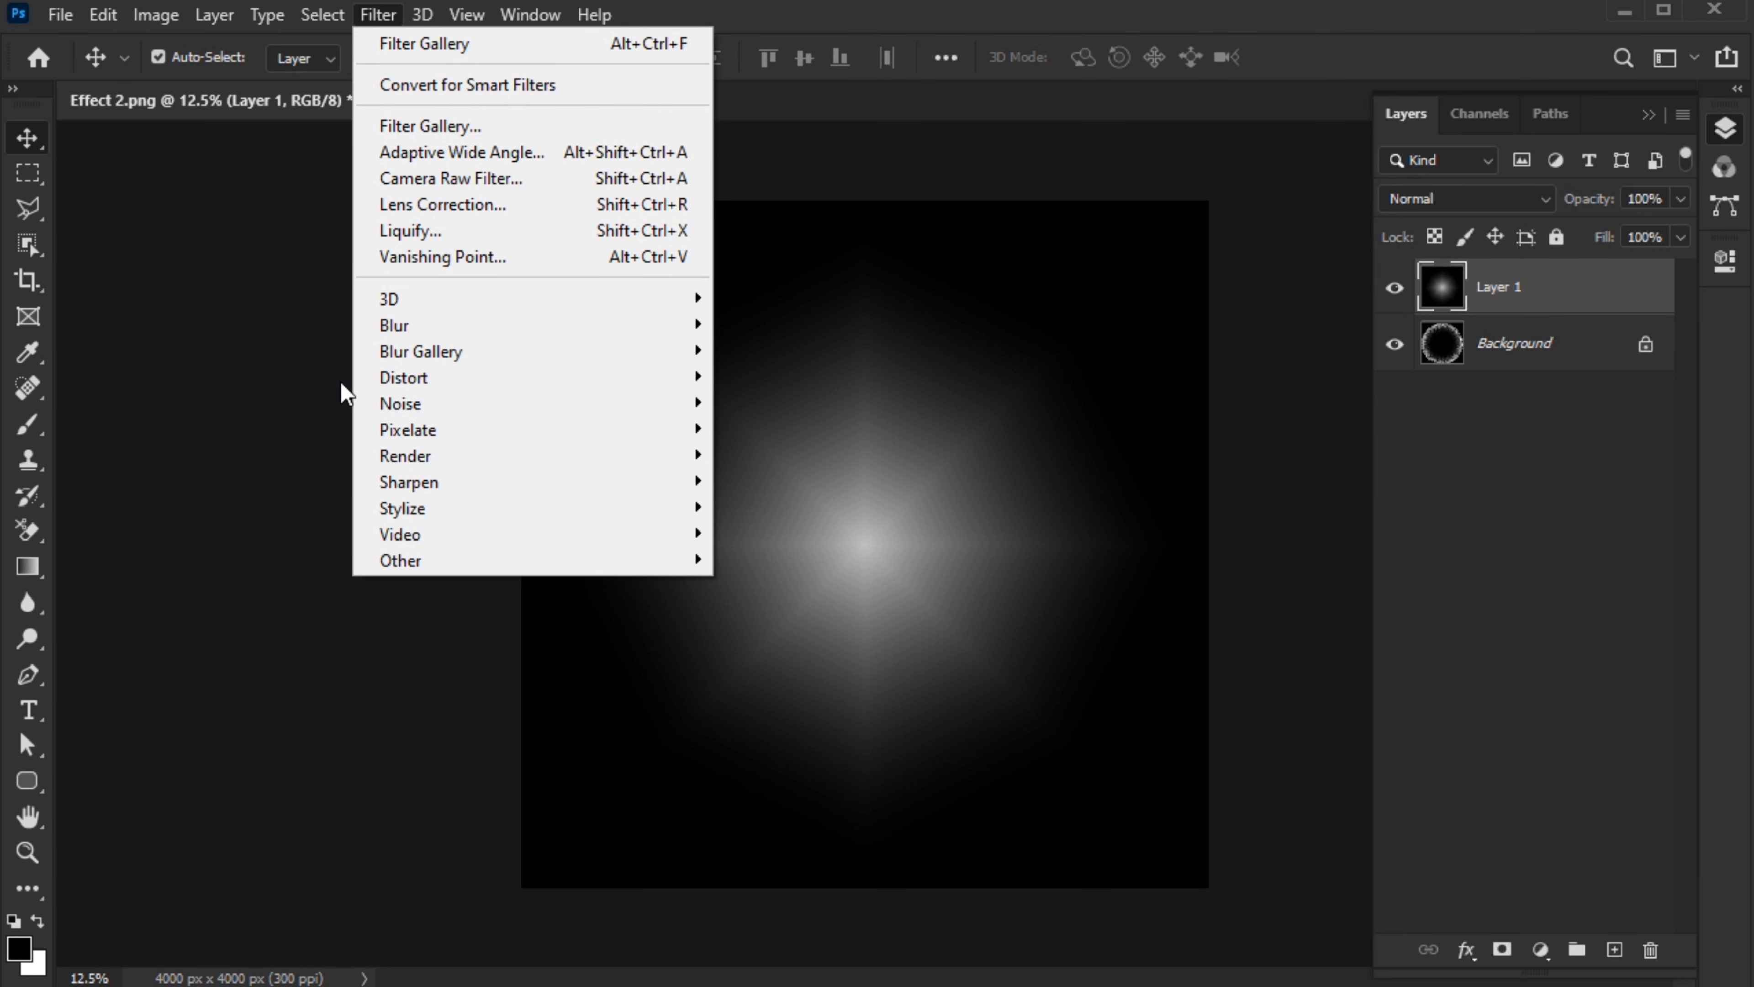
mouse_move(517, 382)
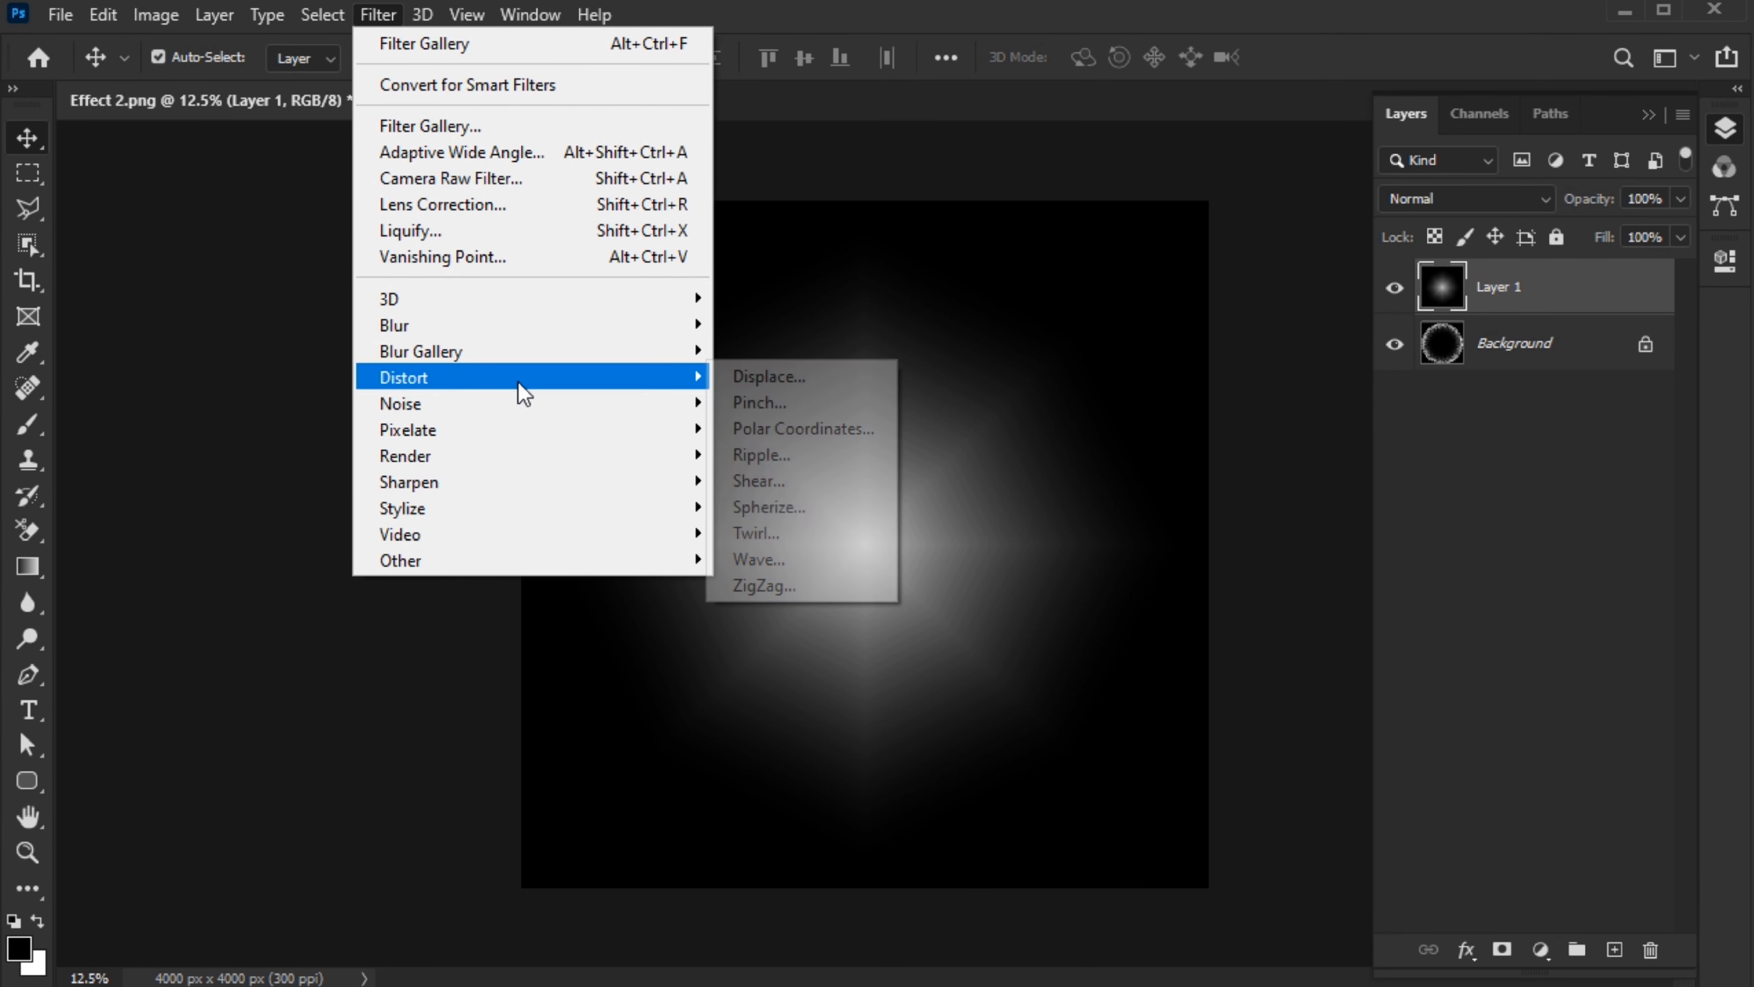
left_click(795, 558)
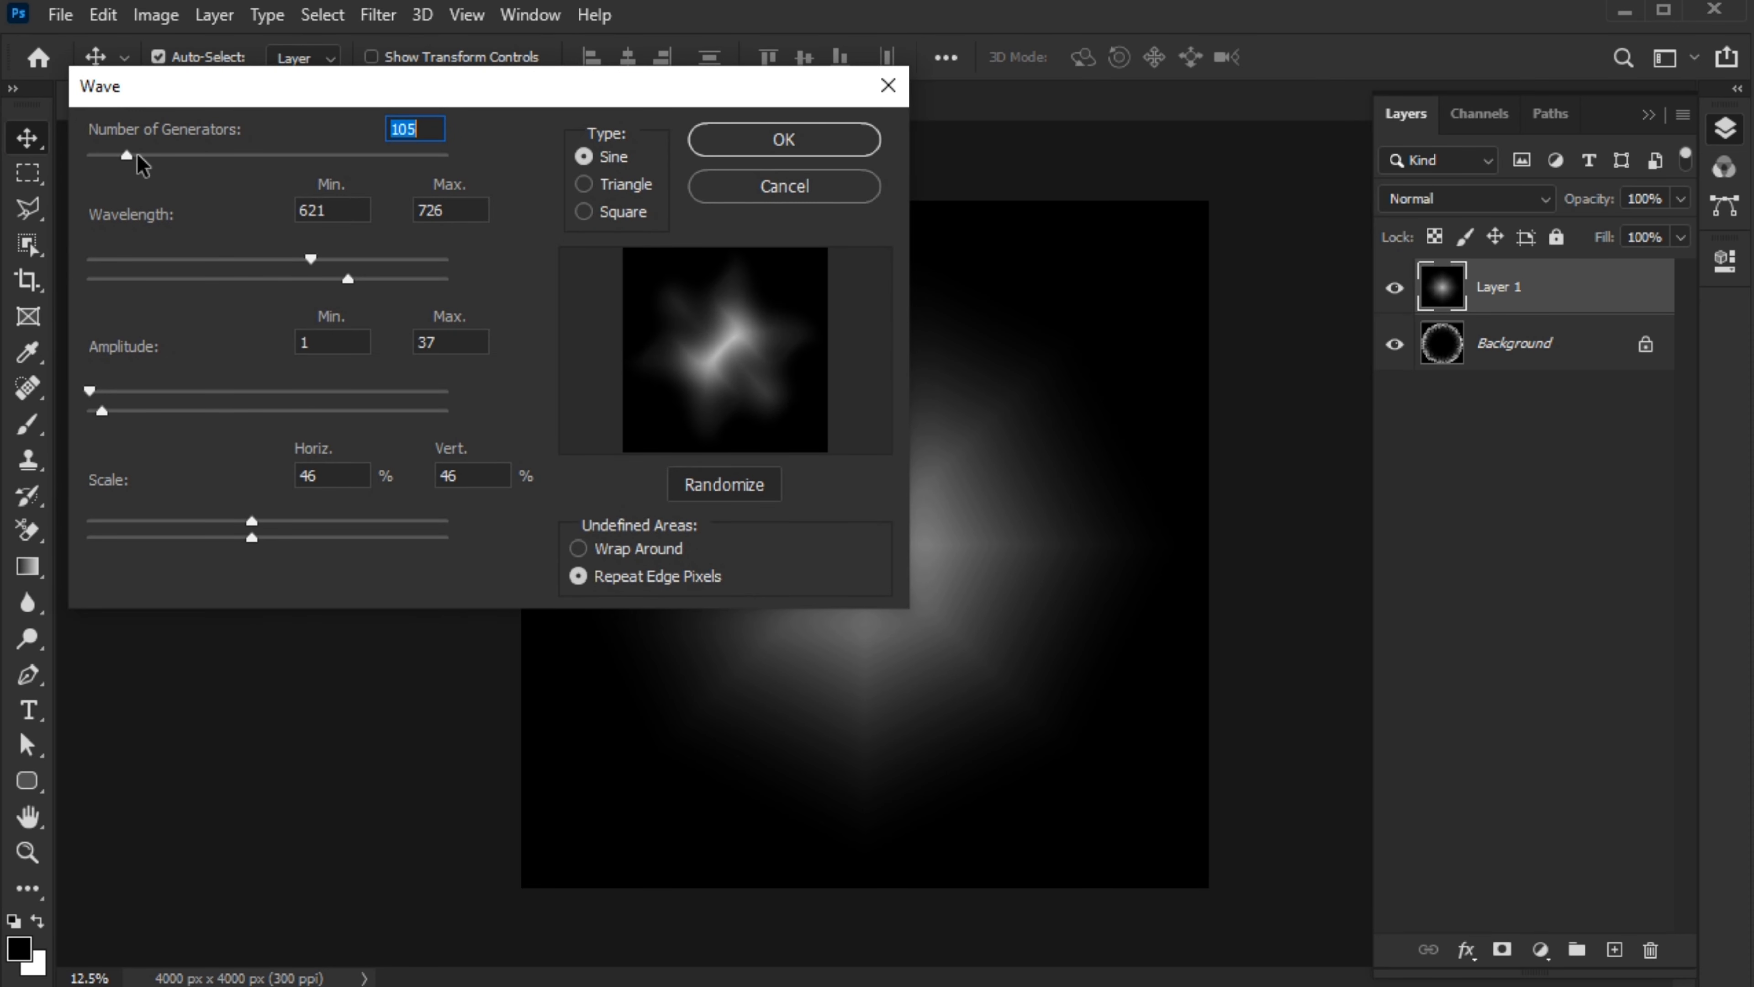
left_click_drag(137, 155, 131, 164)
left_click(316, 344)
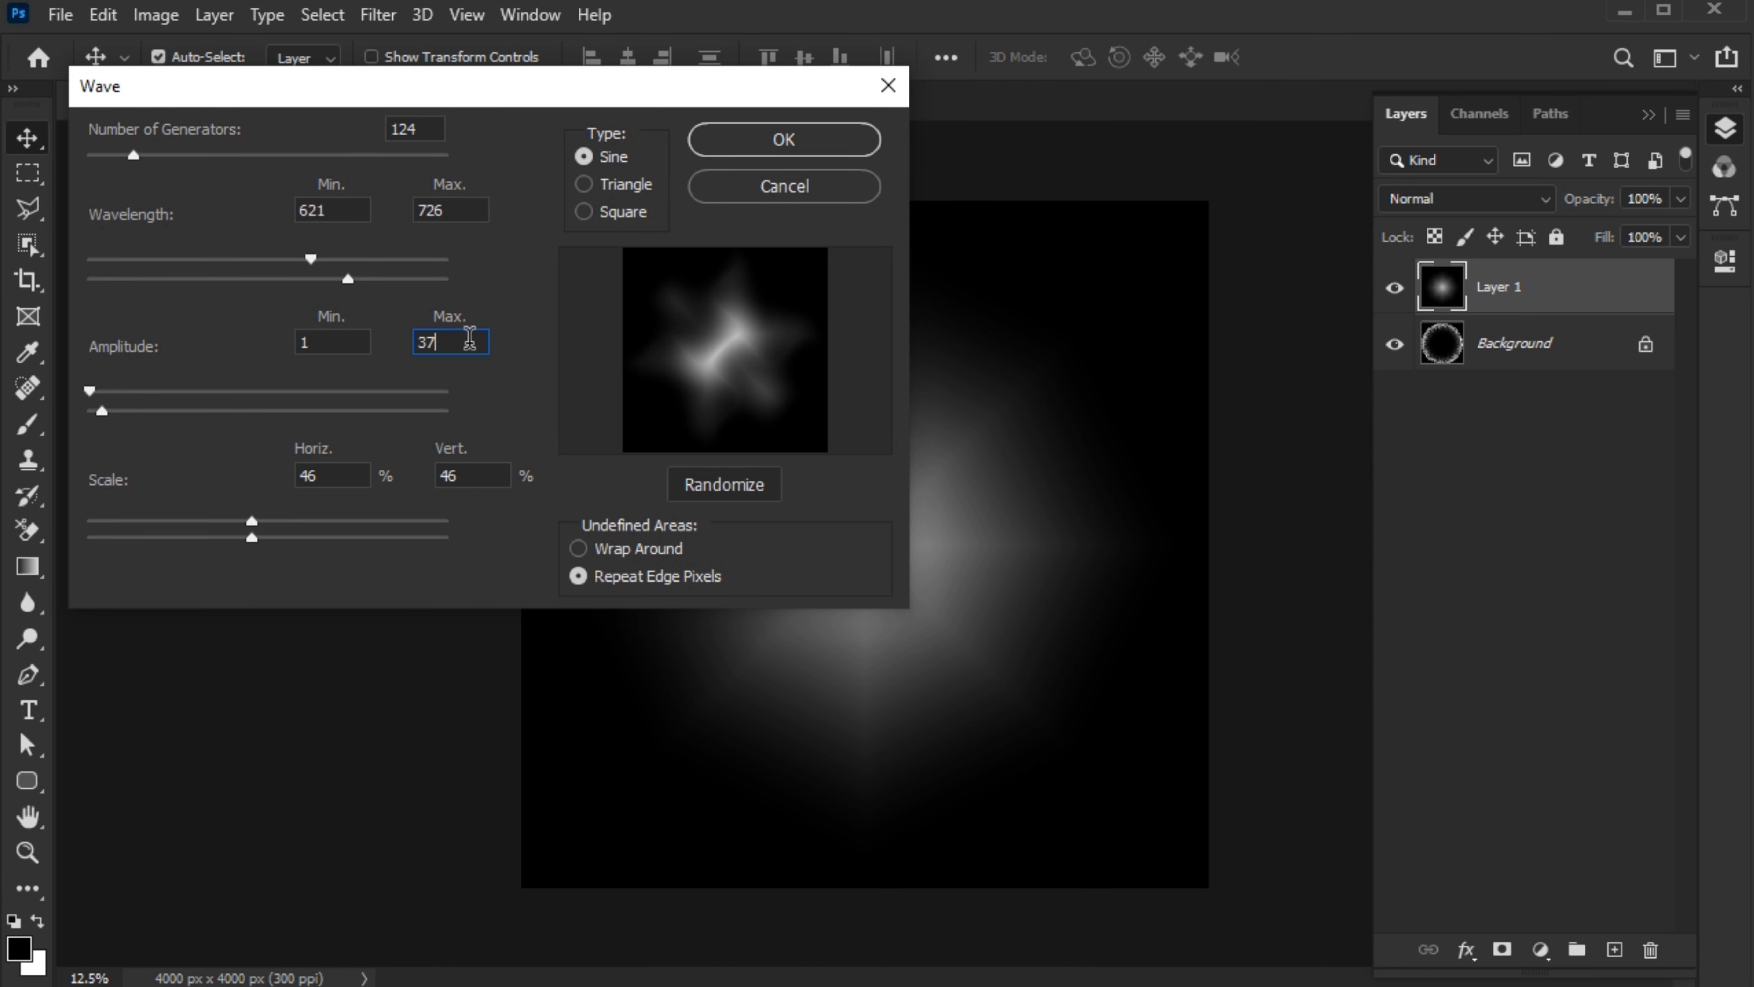
left_click(784, 156)
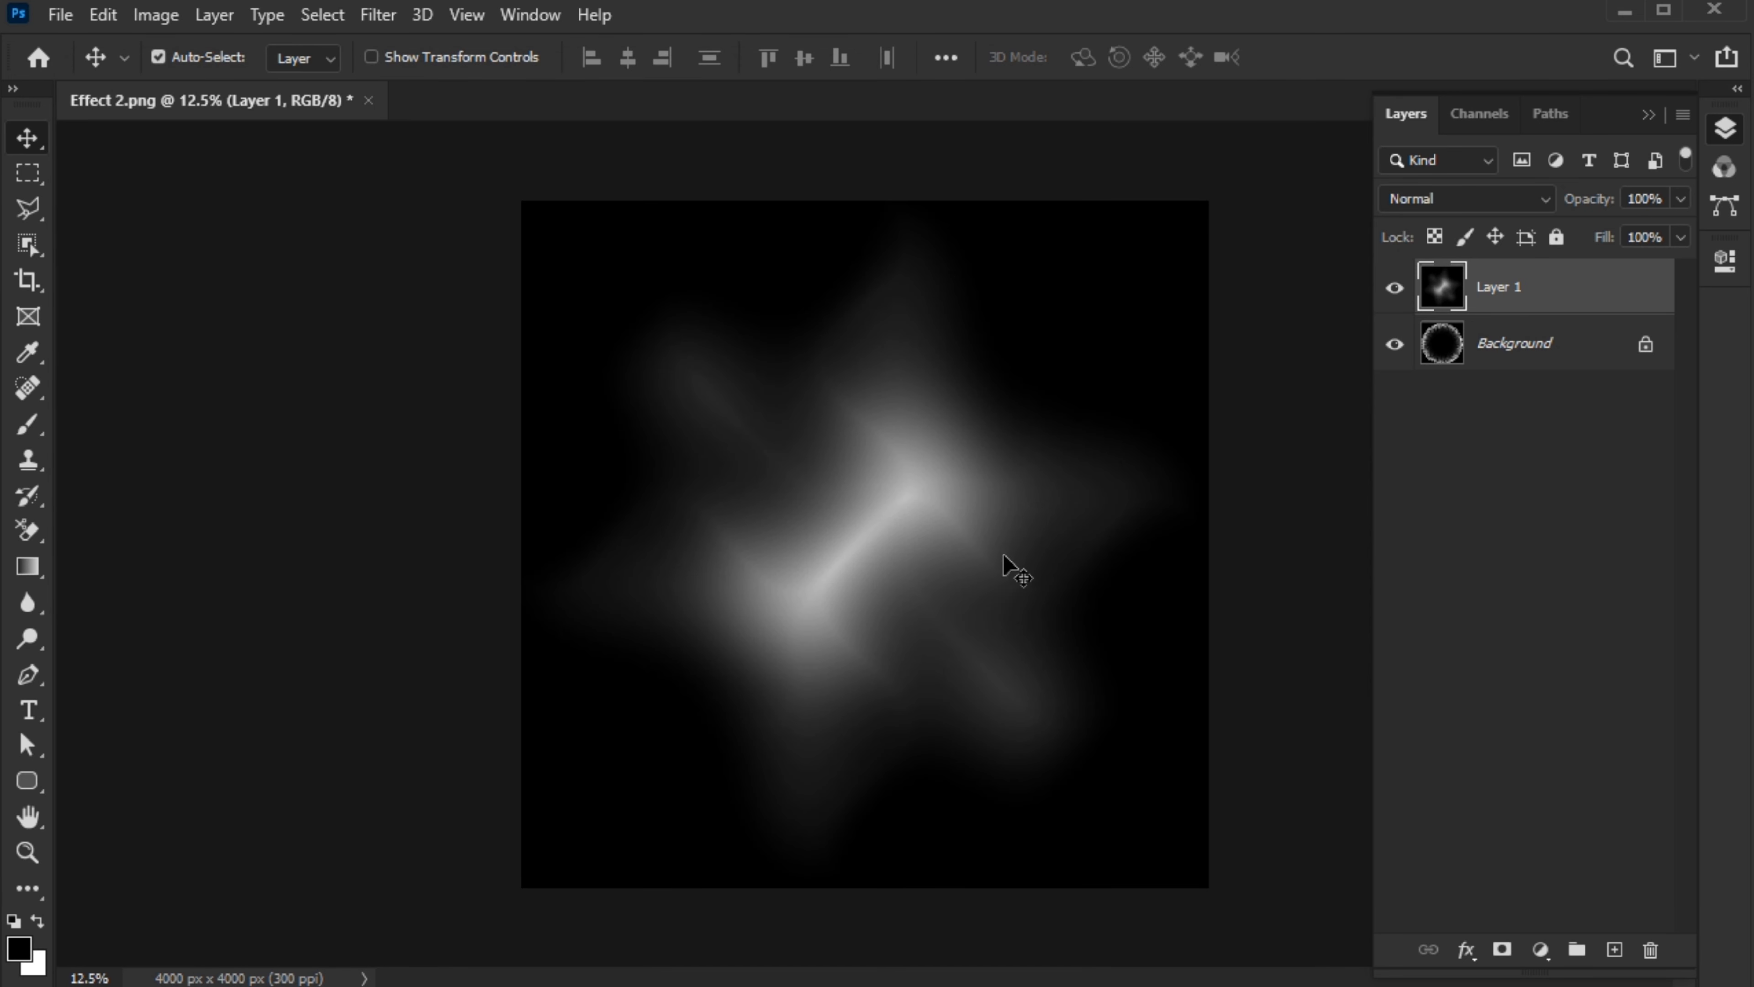
Apply the Minimum filter to Layer 1 to thin the star-shaped glow.
scroll(930, 452, "down", 1)
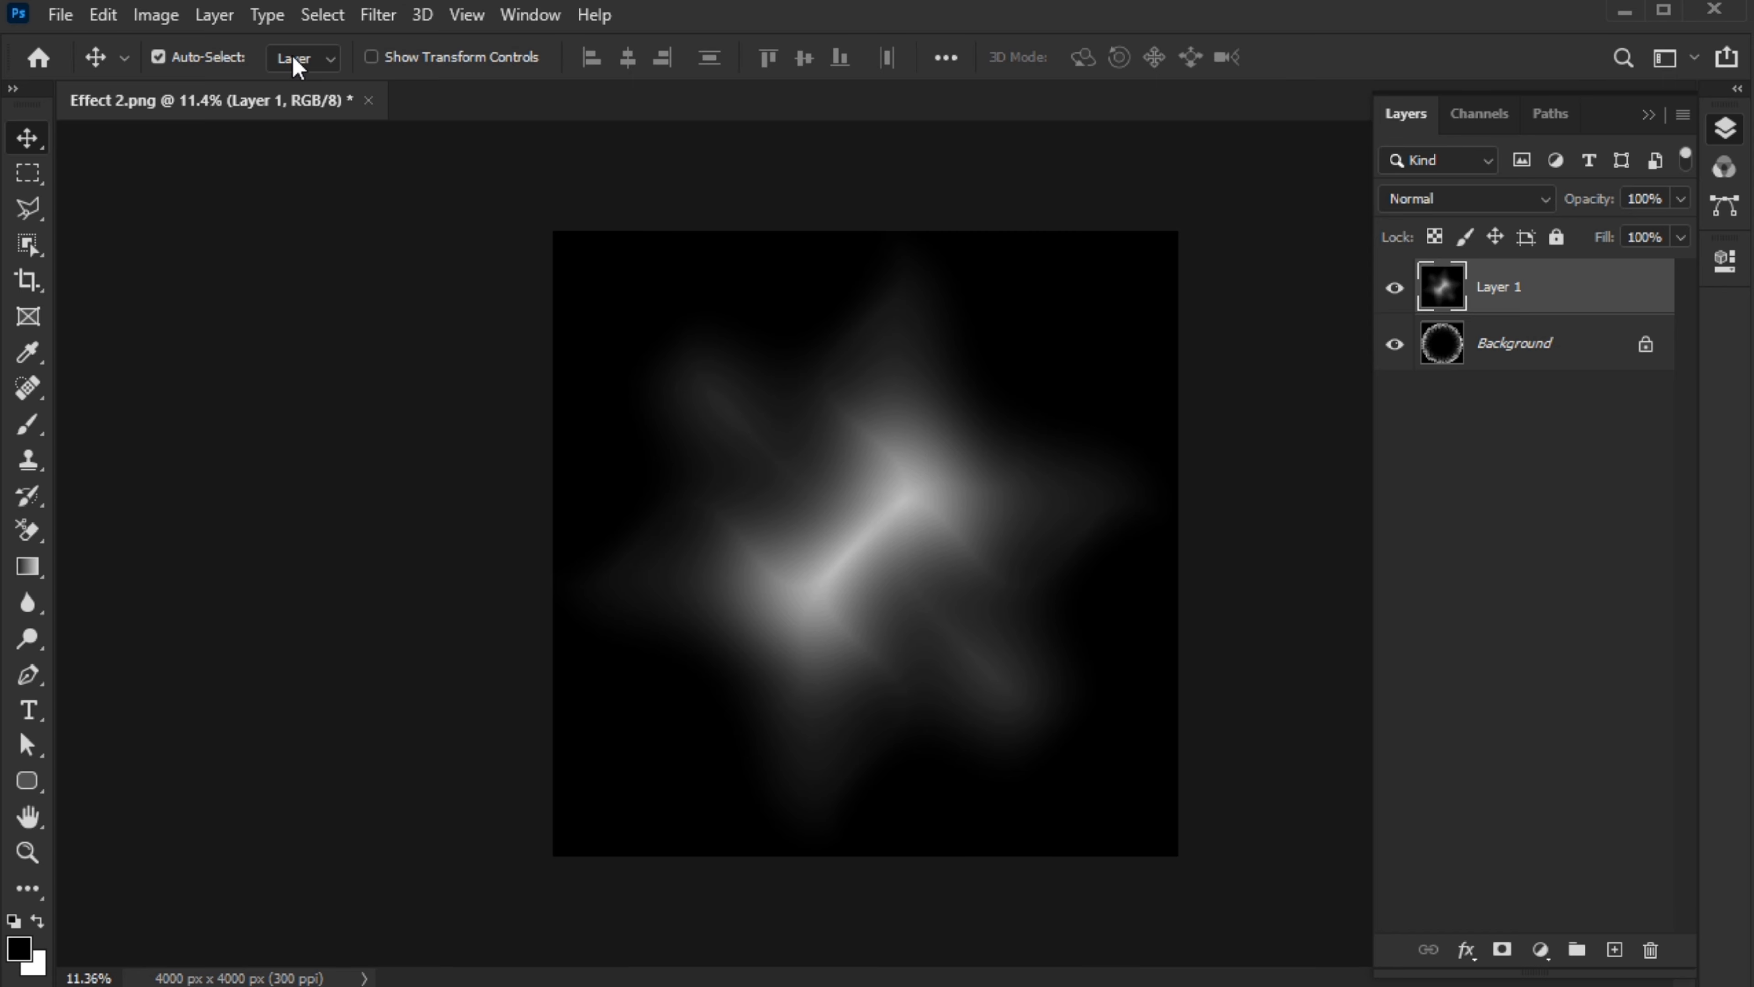
left_click(322, 15)
mouse_move(378, 14)
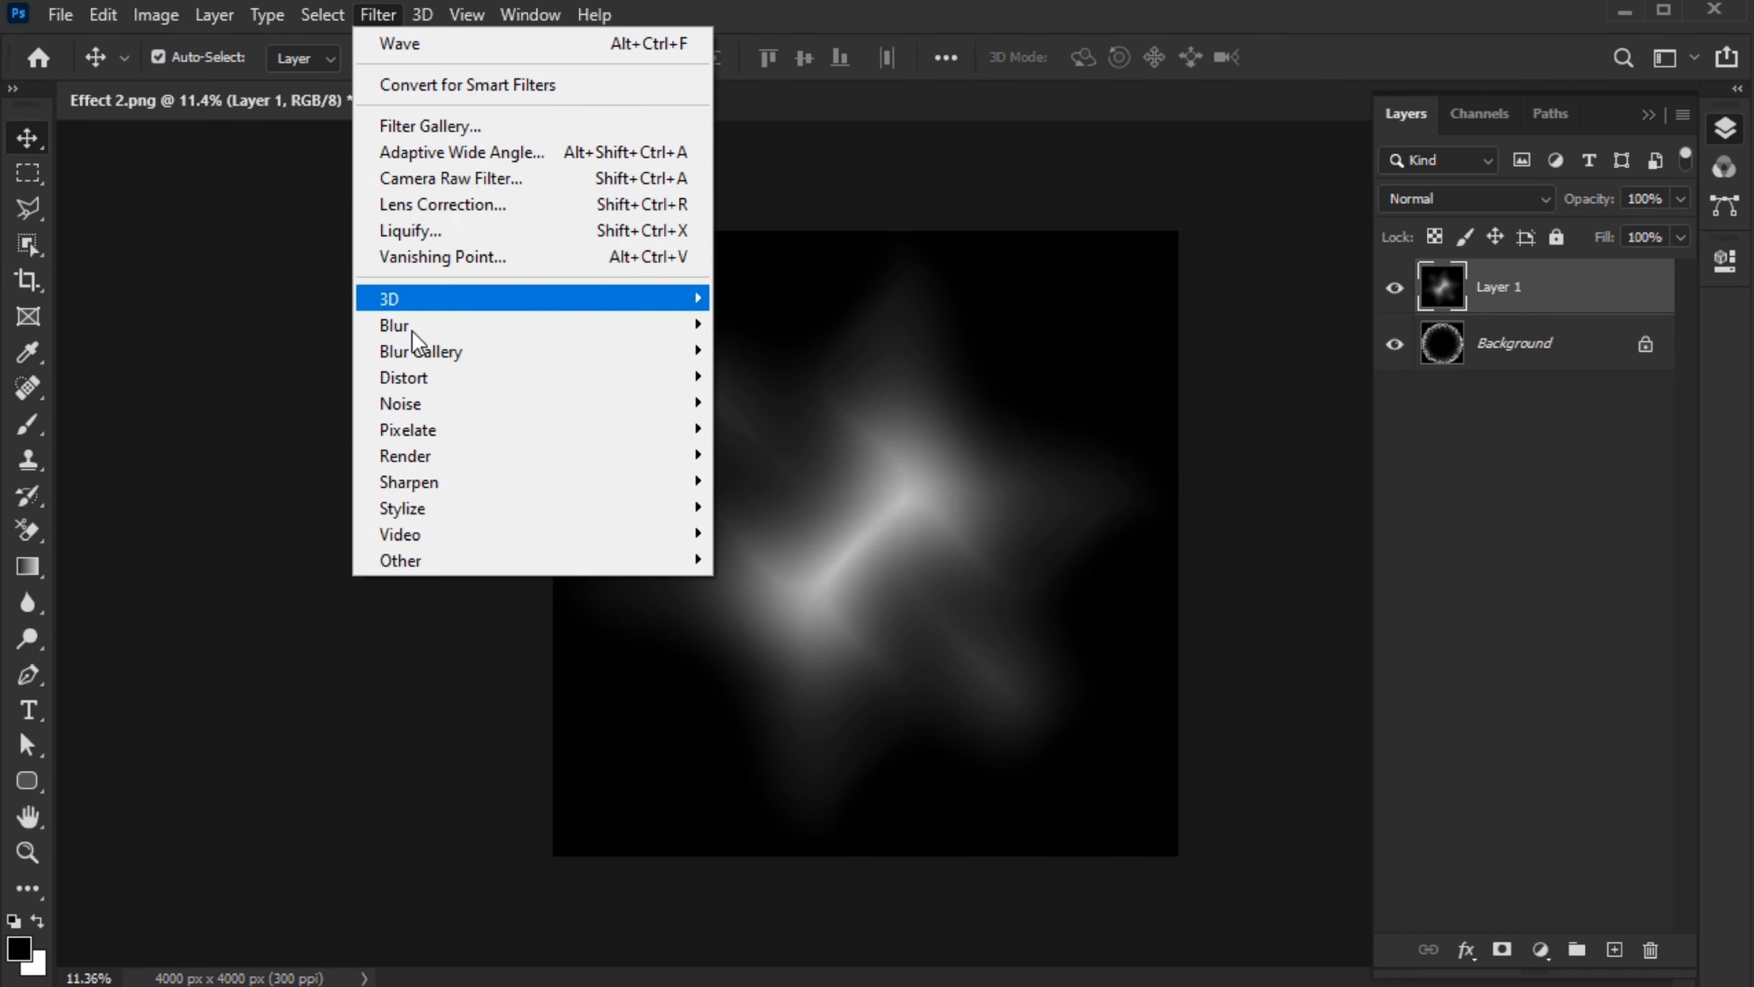
mouse_move(642, 561)
left_click(818, 657)
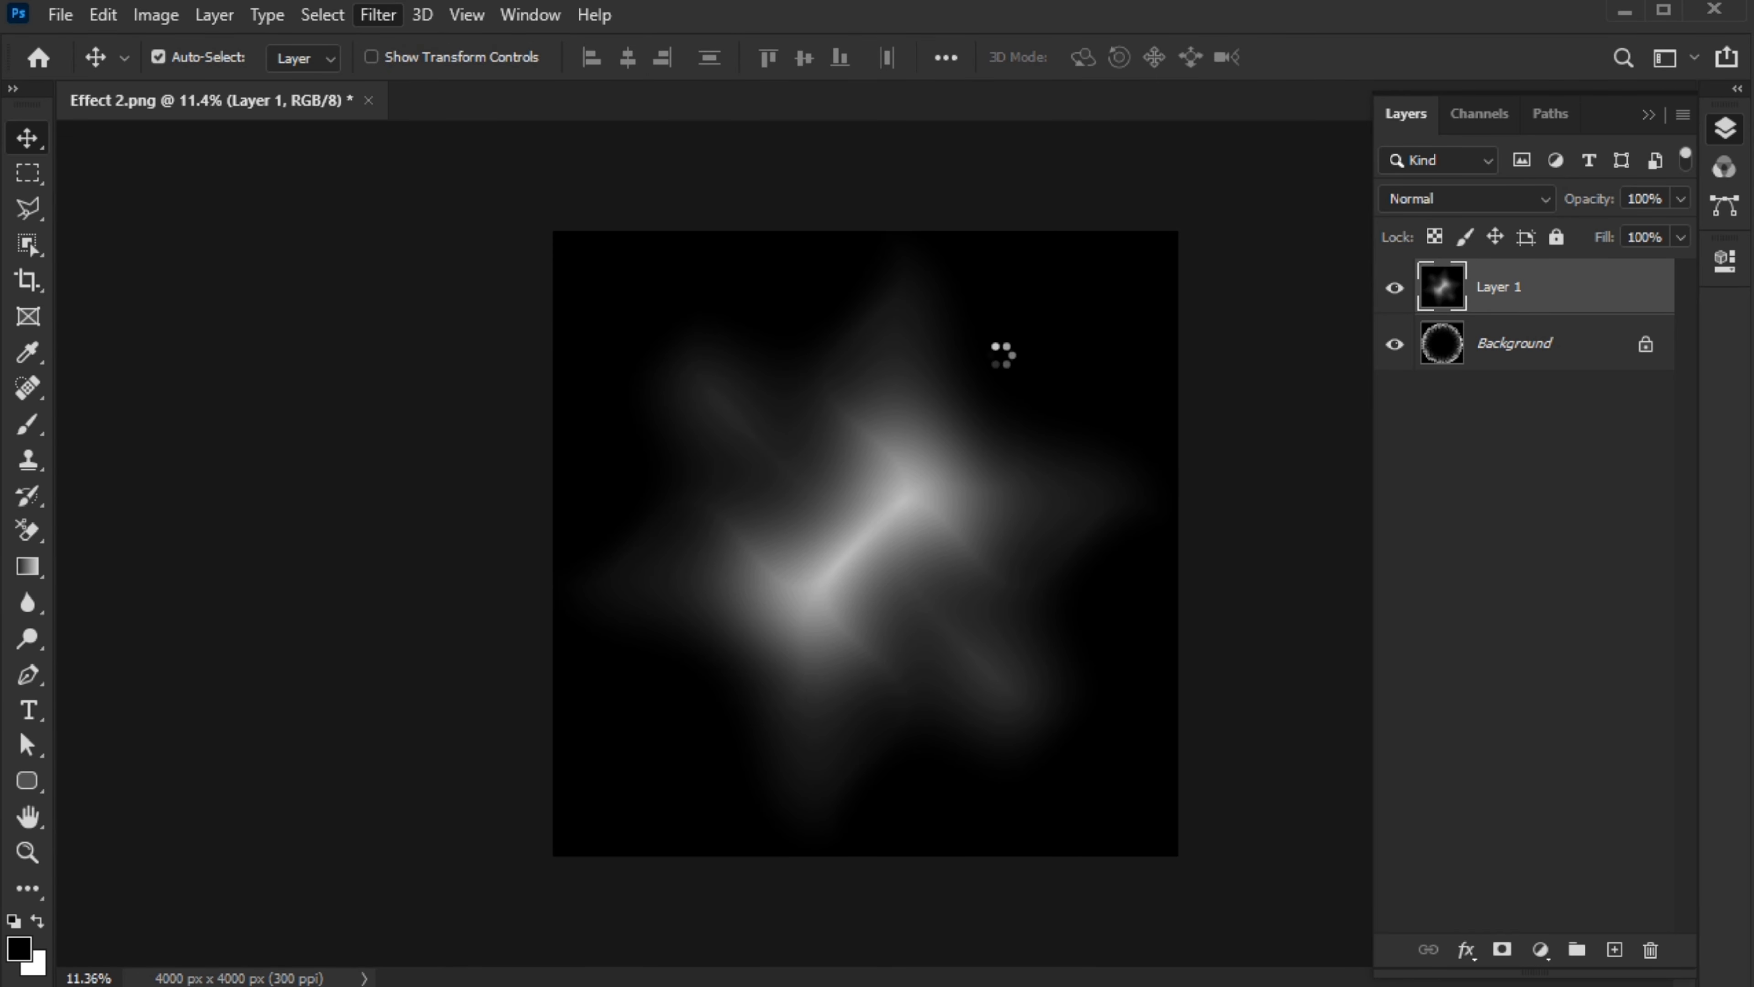
left_click(1004, 181)
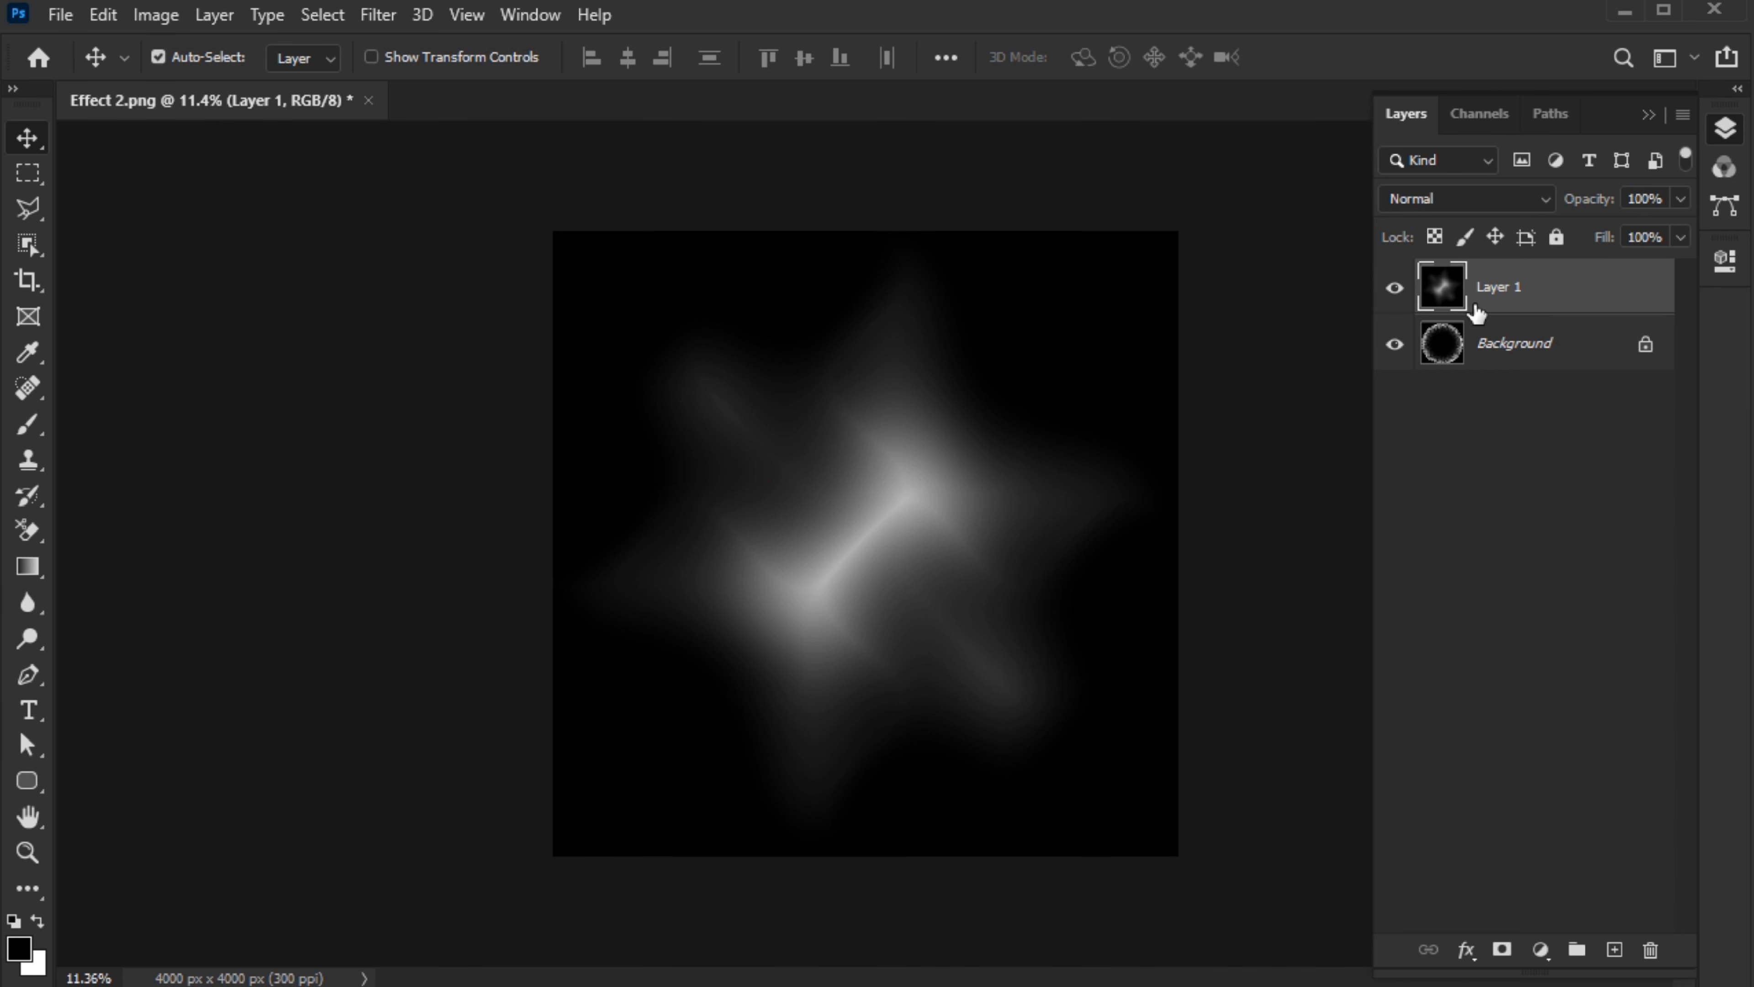
Set the blend mode of Layer 1 to Screen.
key("ctrl")
left_click(1496, 202)
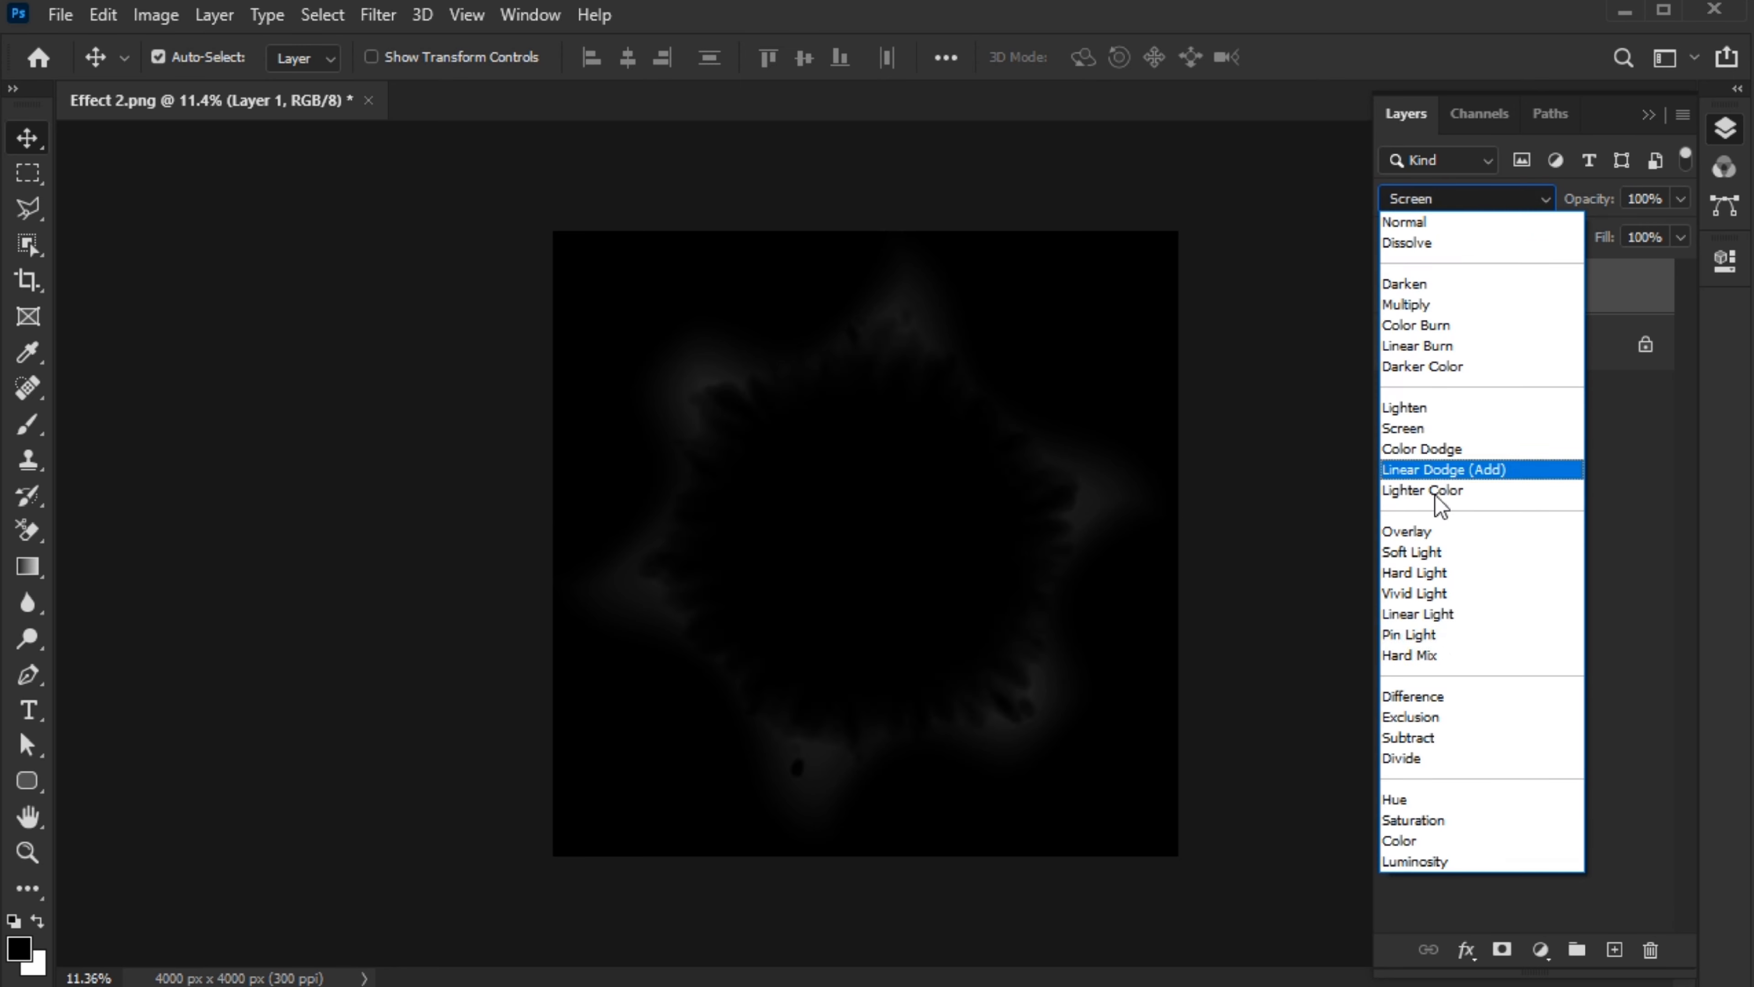
left_click(1403, 427)
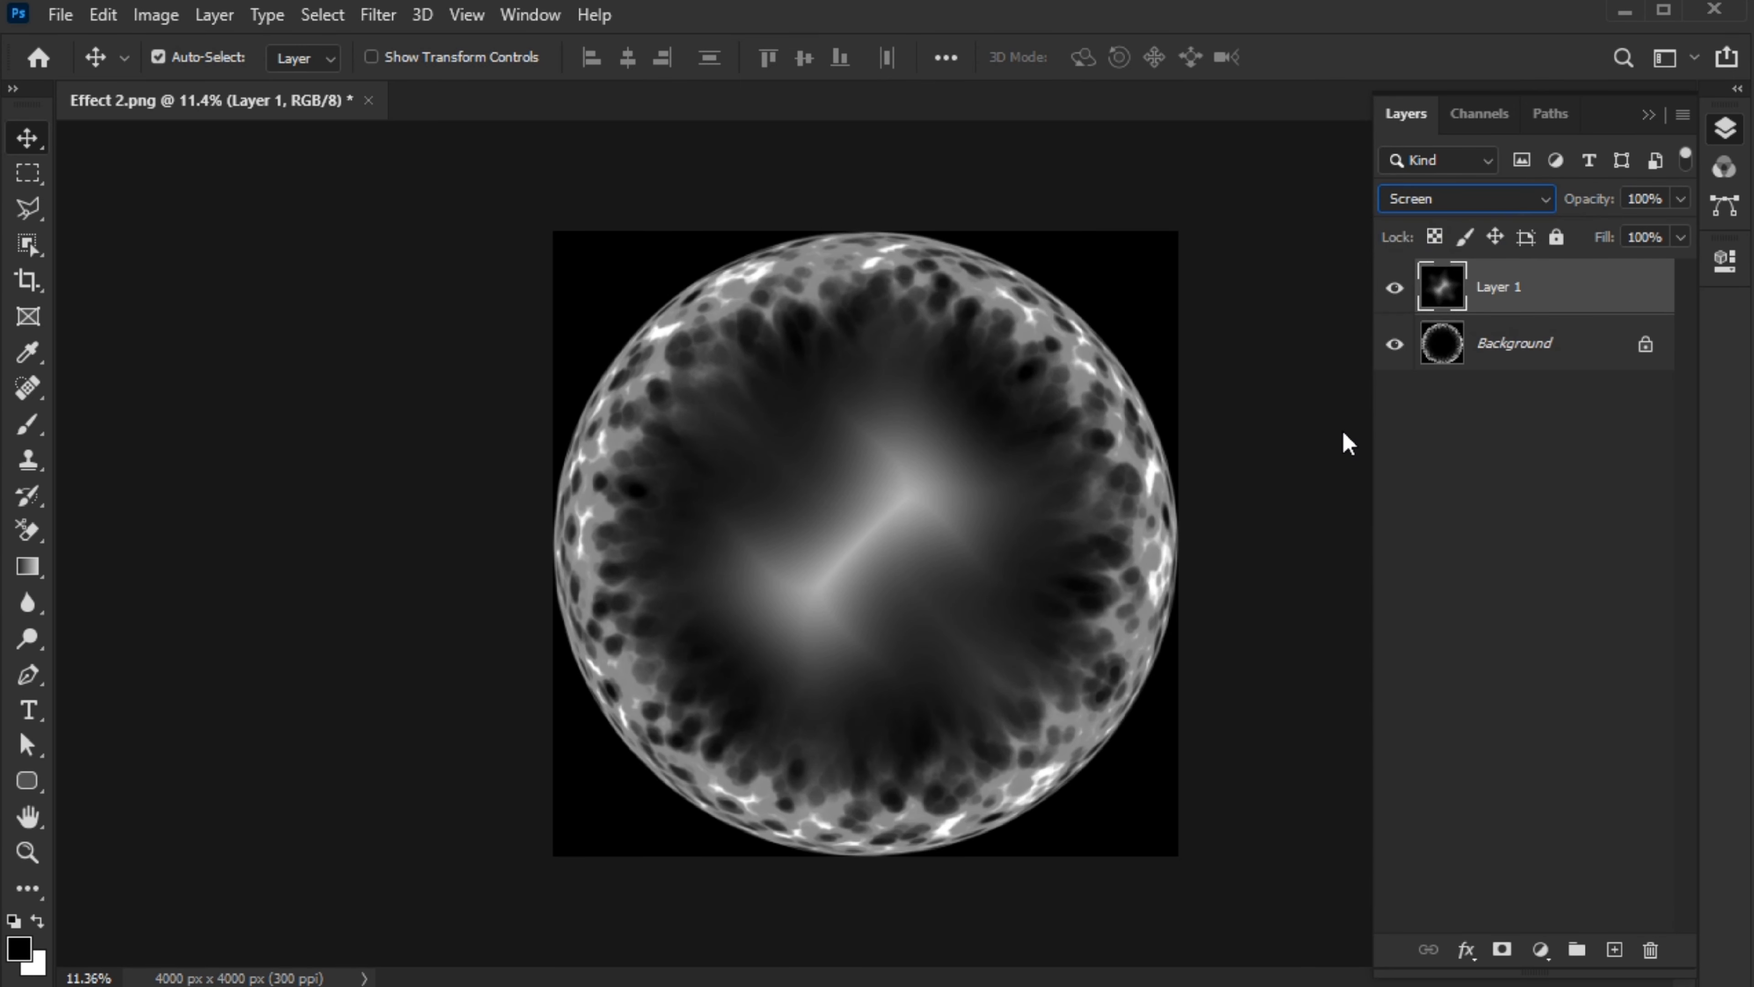
Scale Layer 1 down proportionally to about 80% and keep it centred inside the ring.
key("ctrl+t")
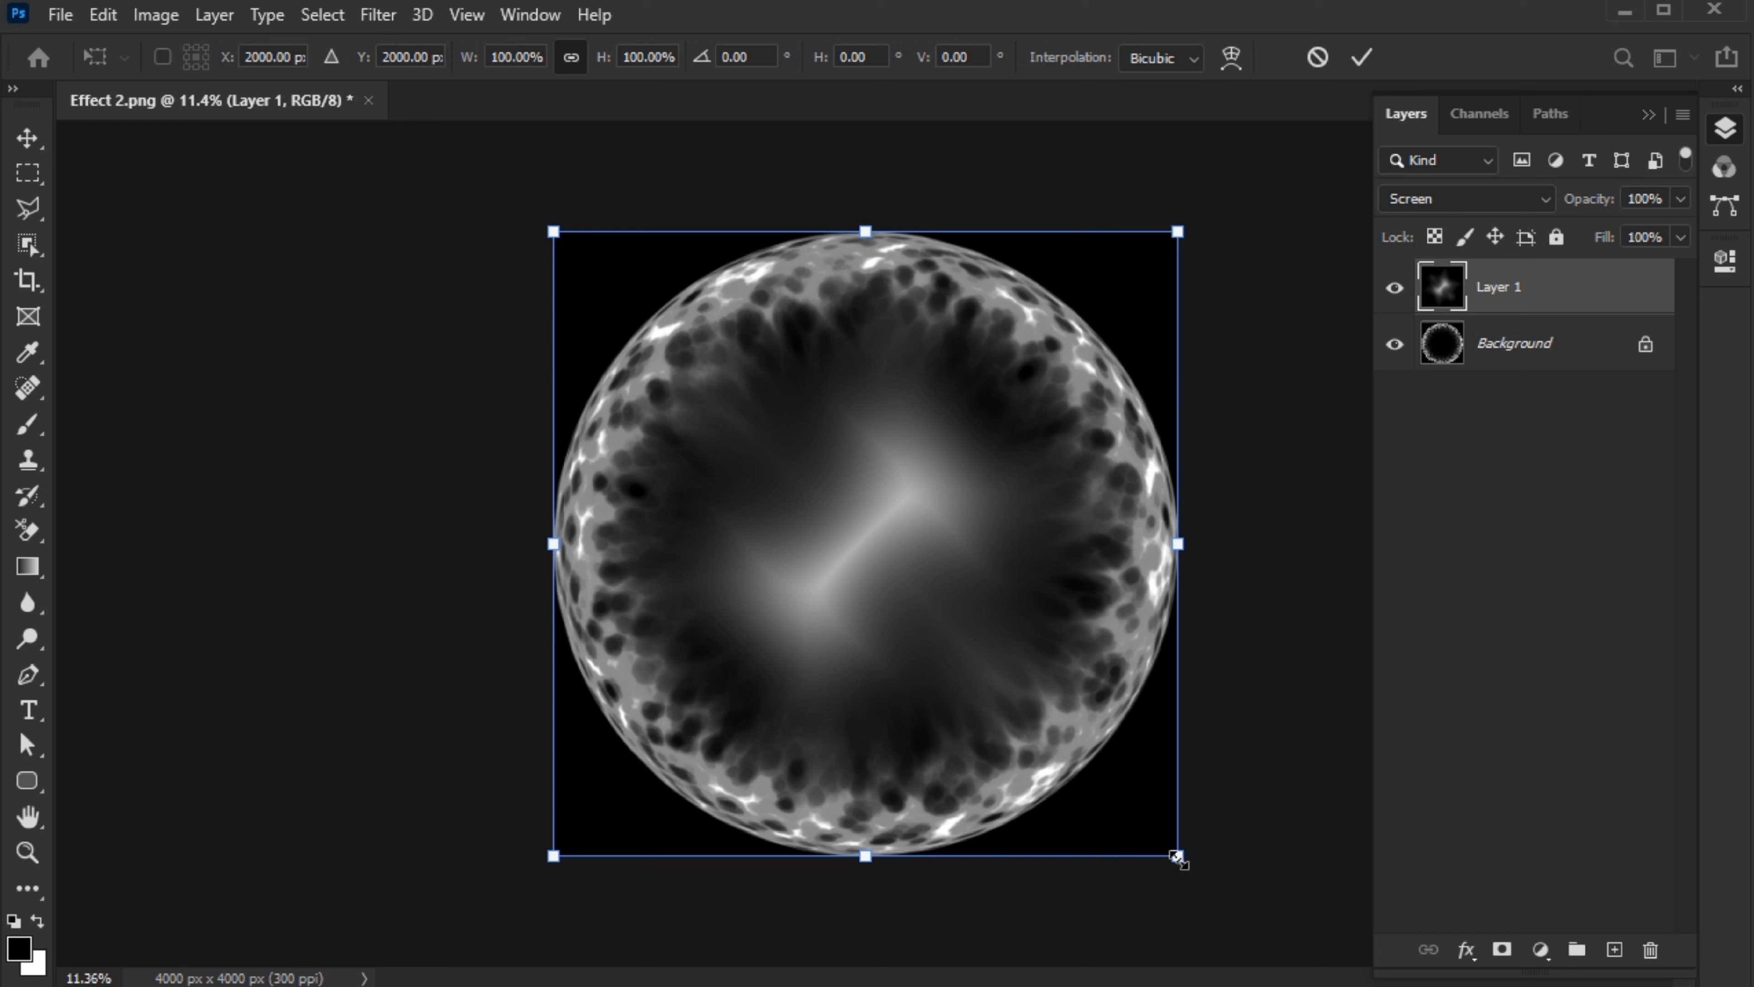
left_click_drag(1178, 858, 1036, 736)
left_click_drag(928, 638, 984, 693)
left_click_drag(1098, 788, 1115, 794)
left_click_drag(885, 638, 882, 627)
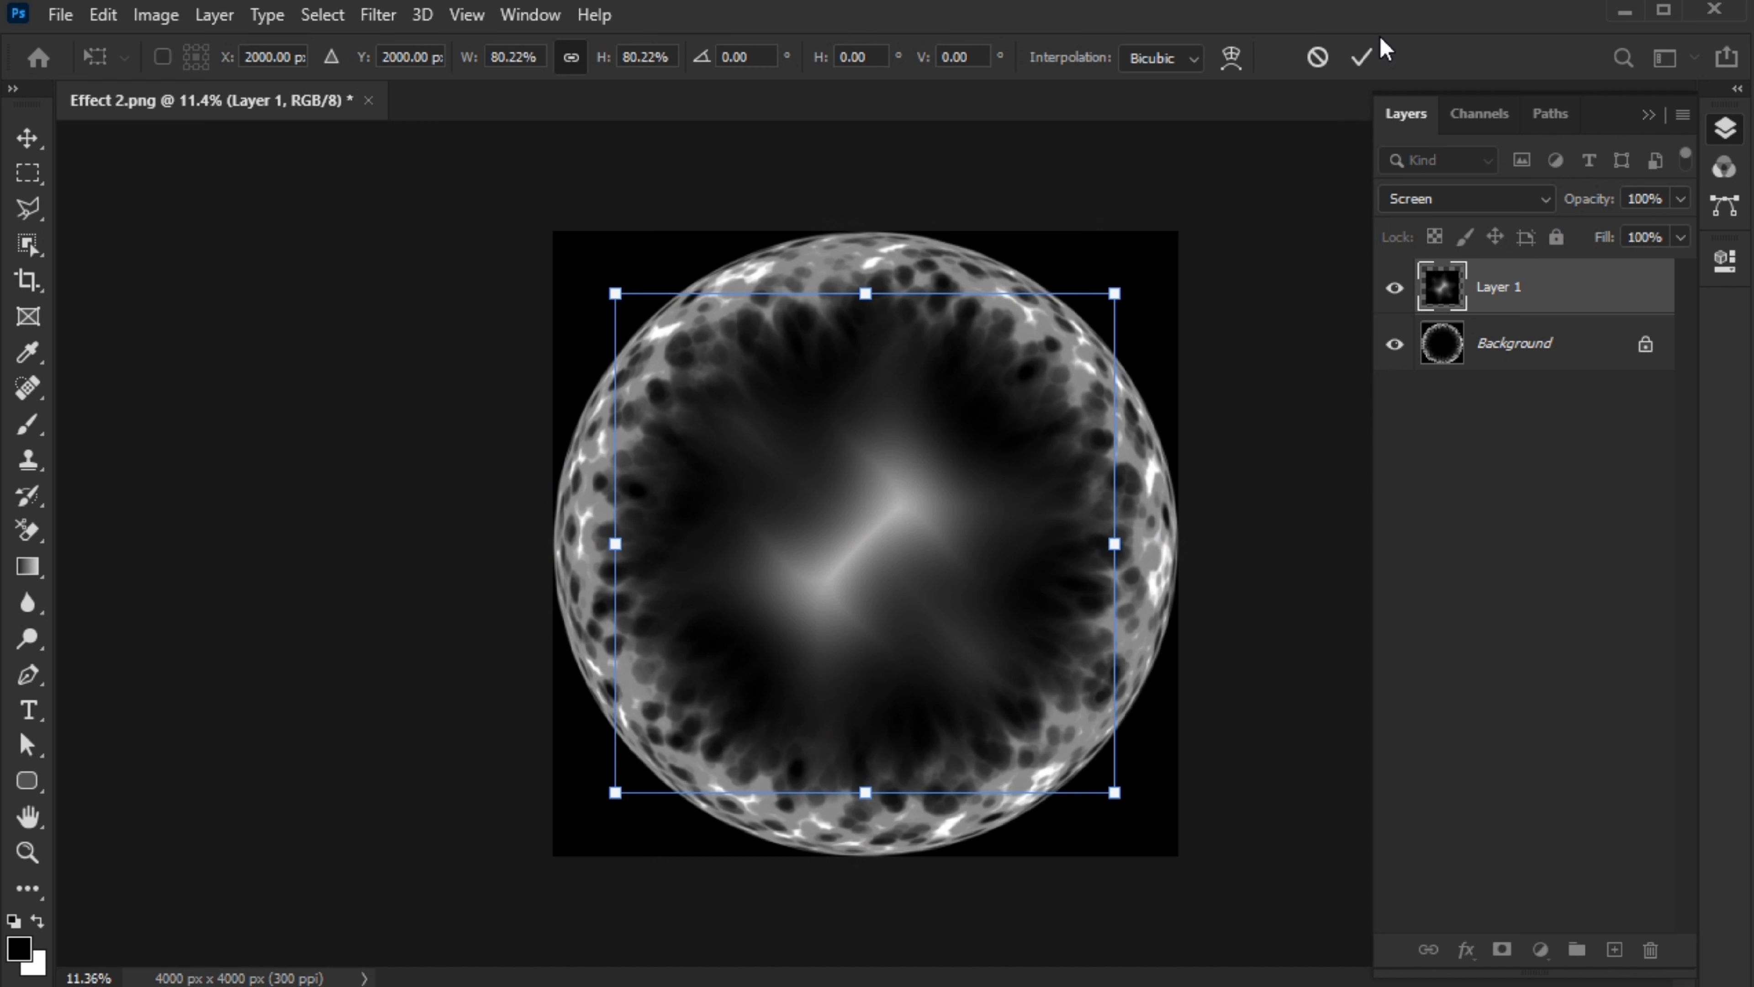
left_click(1361, 56)
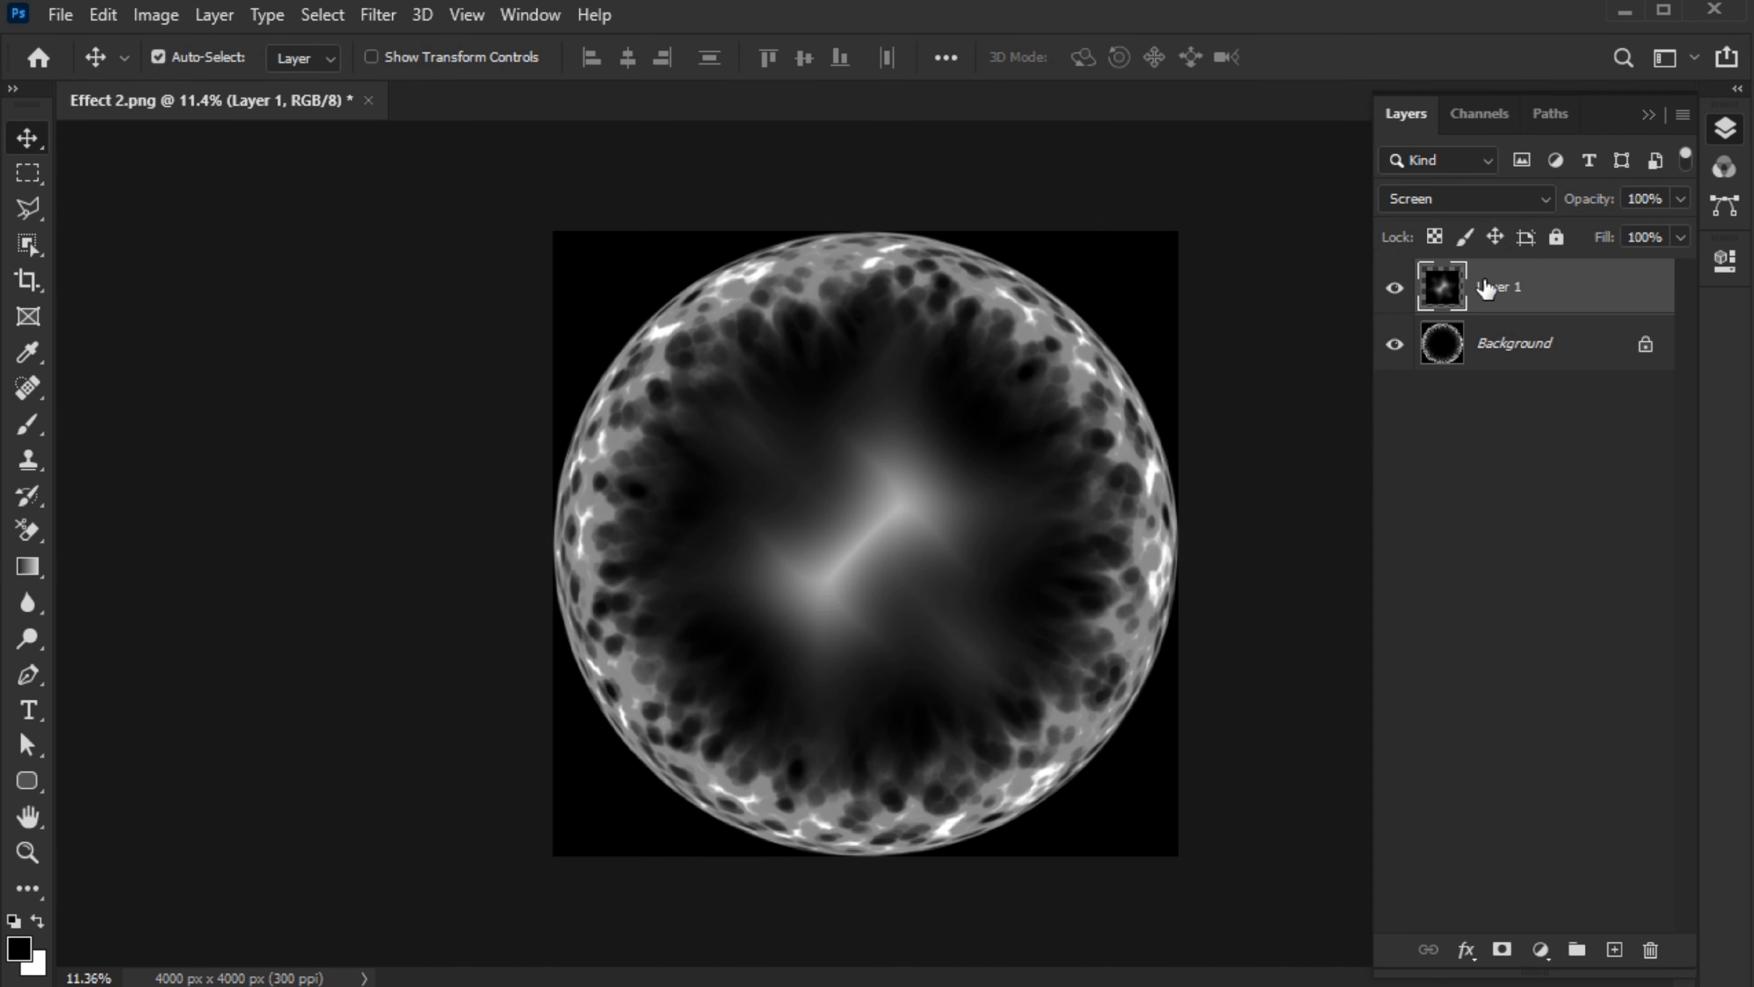
Duplicate Layer 1 and rotate the copy 30 degrees around its centre.
key("ctrl+j")
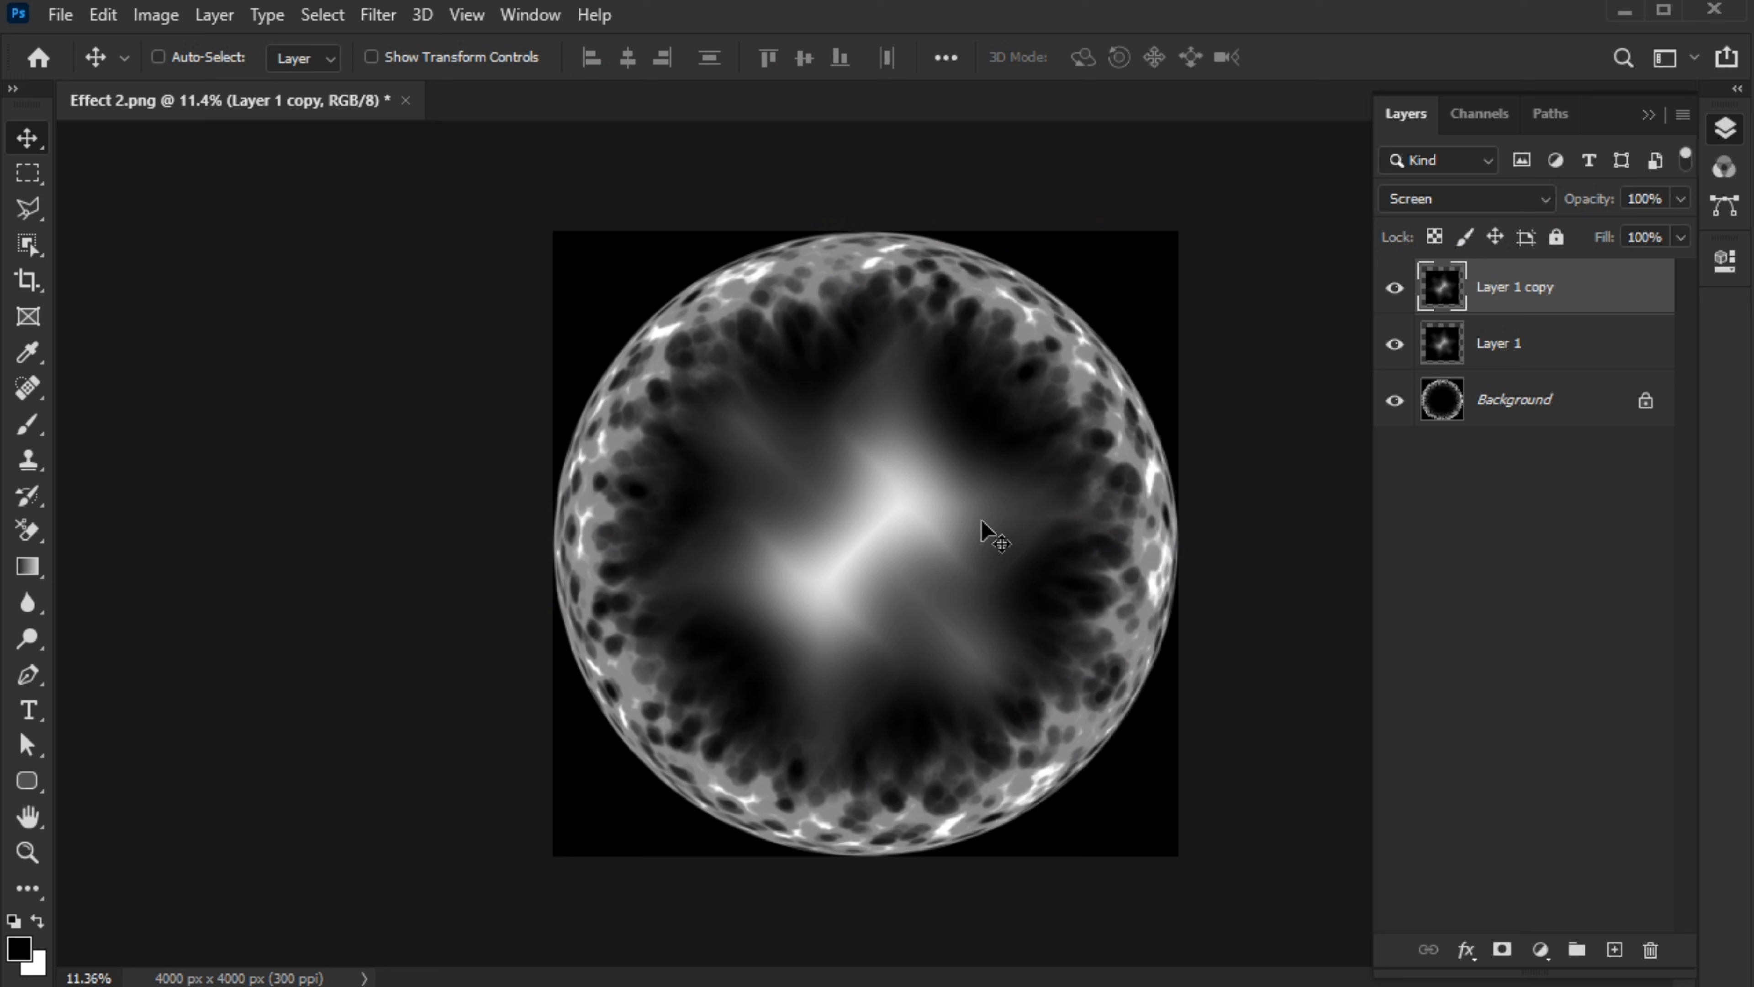
key("ctrl+t")
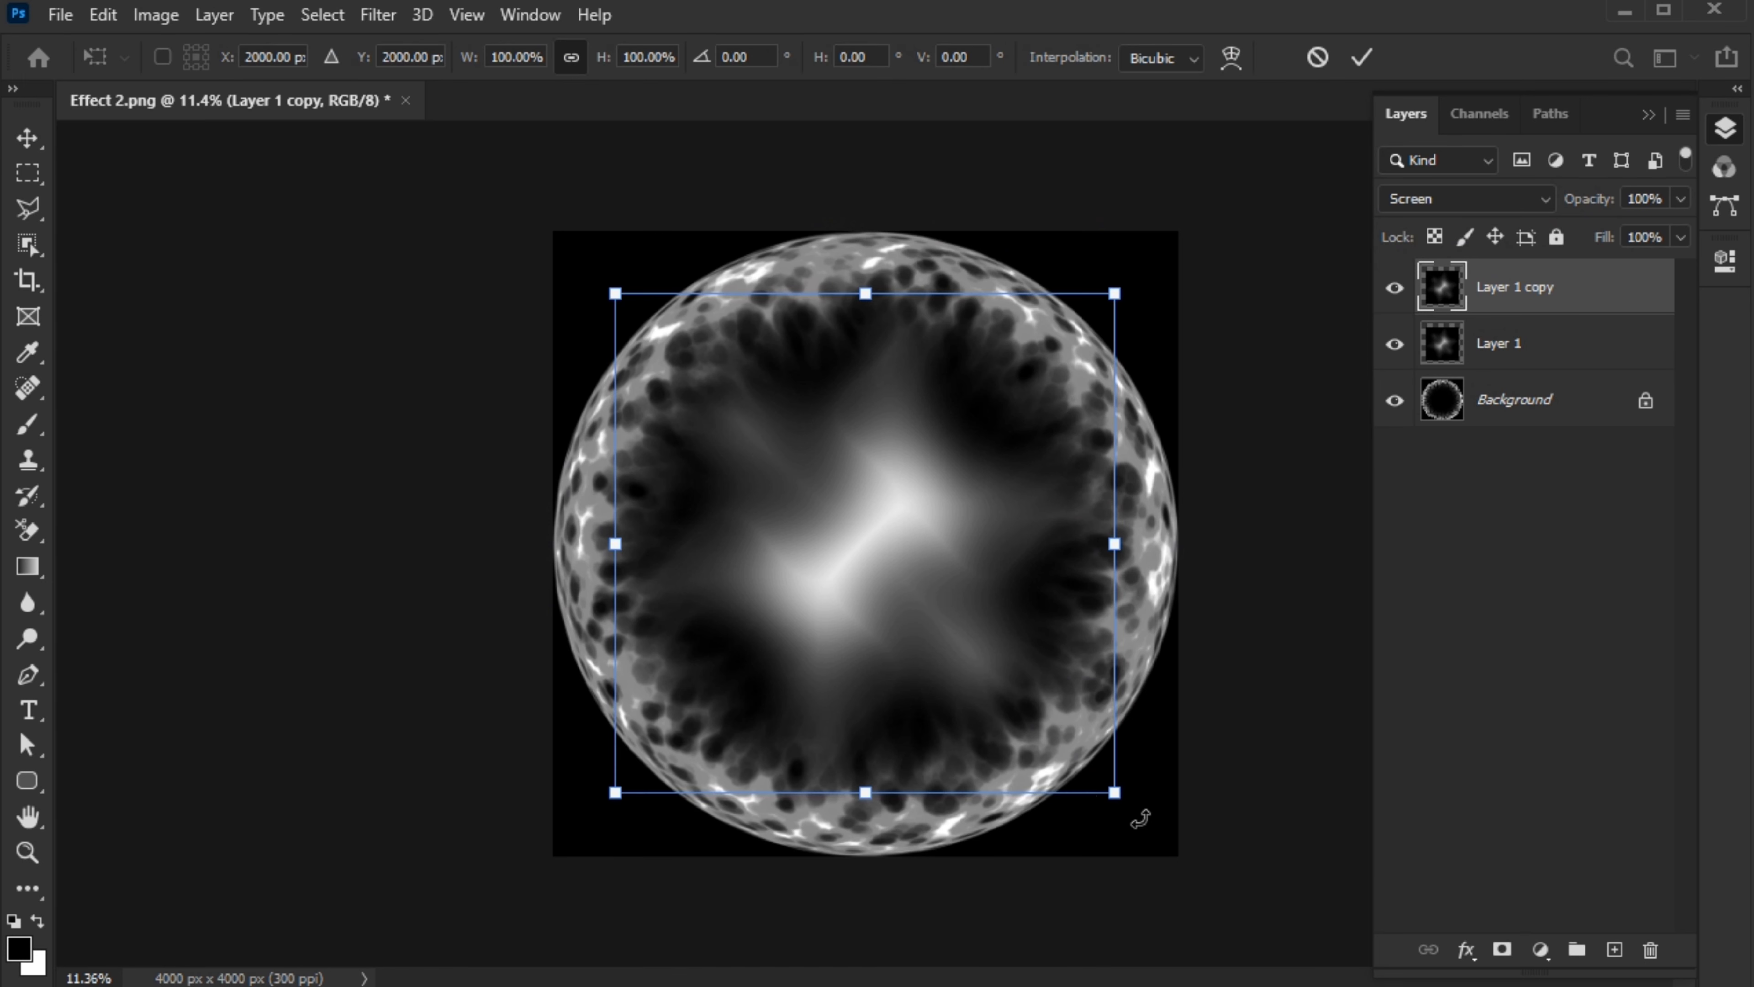
left_click_drag(1141, 819, 1006, 812)
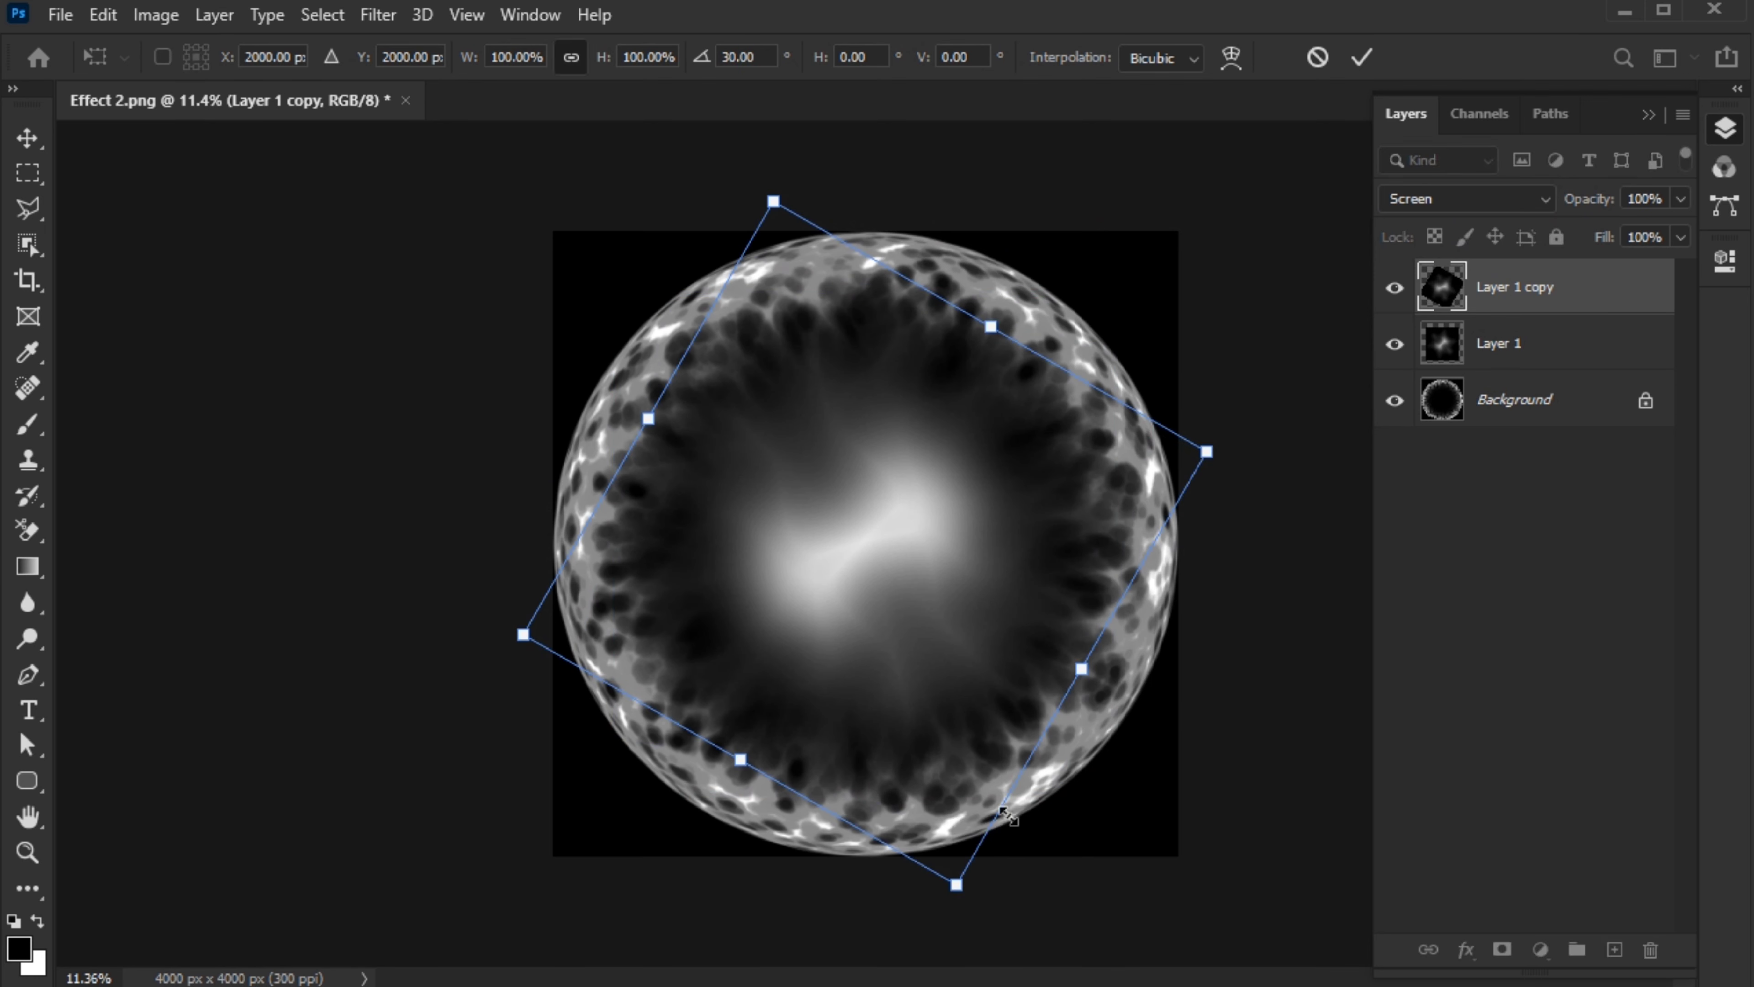
left_click(1362, 57)
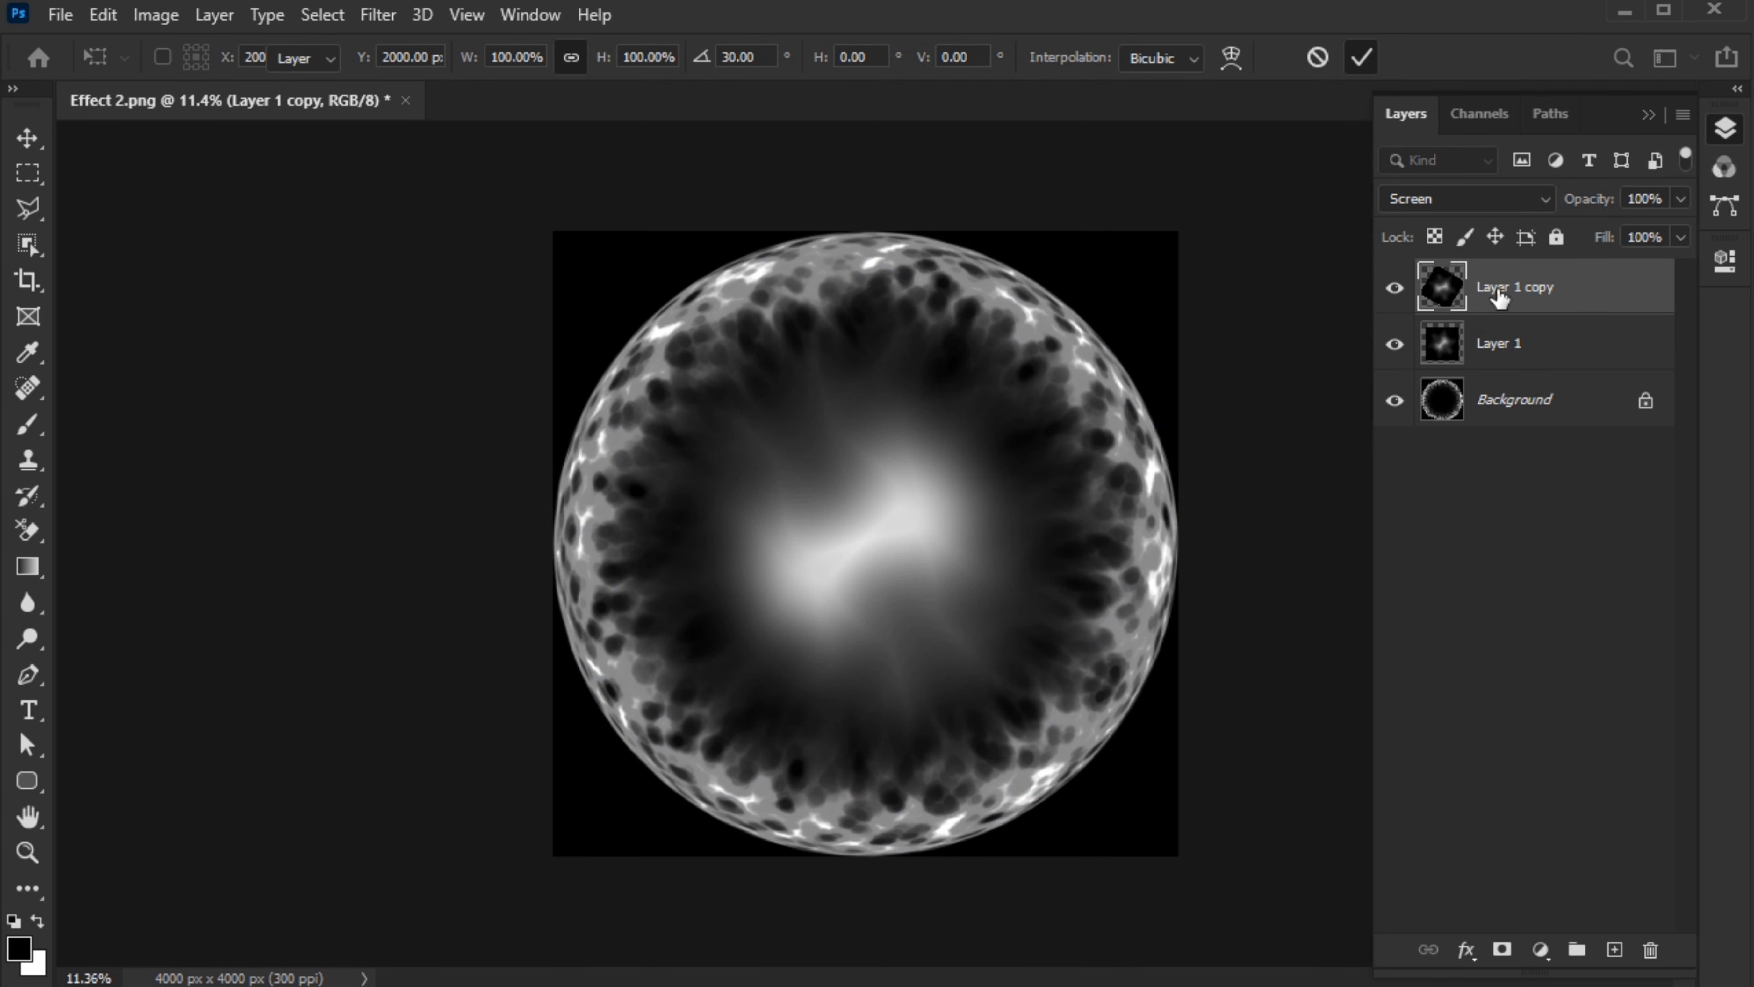
Duplicate Layer 1 copy, scale the duplicate proportionally to about 54%, and centre it inside the ring.
key("ctrl+j")
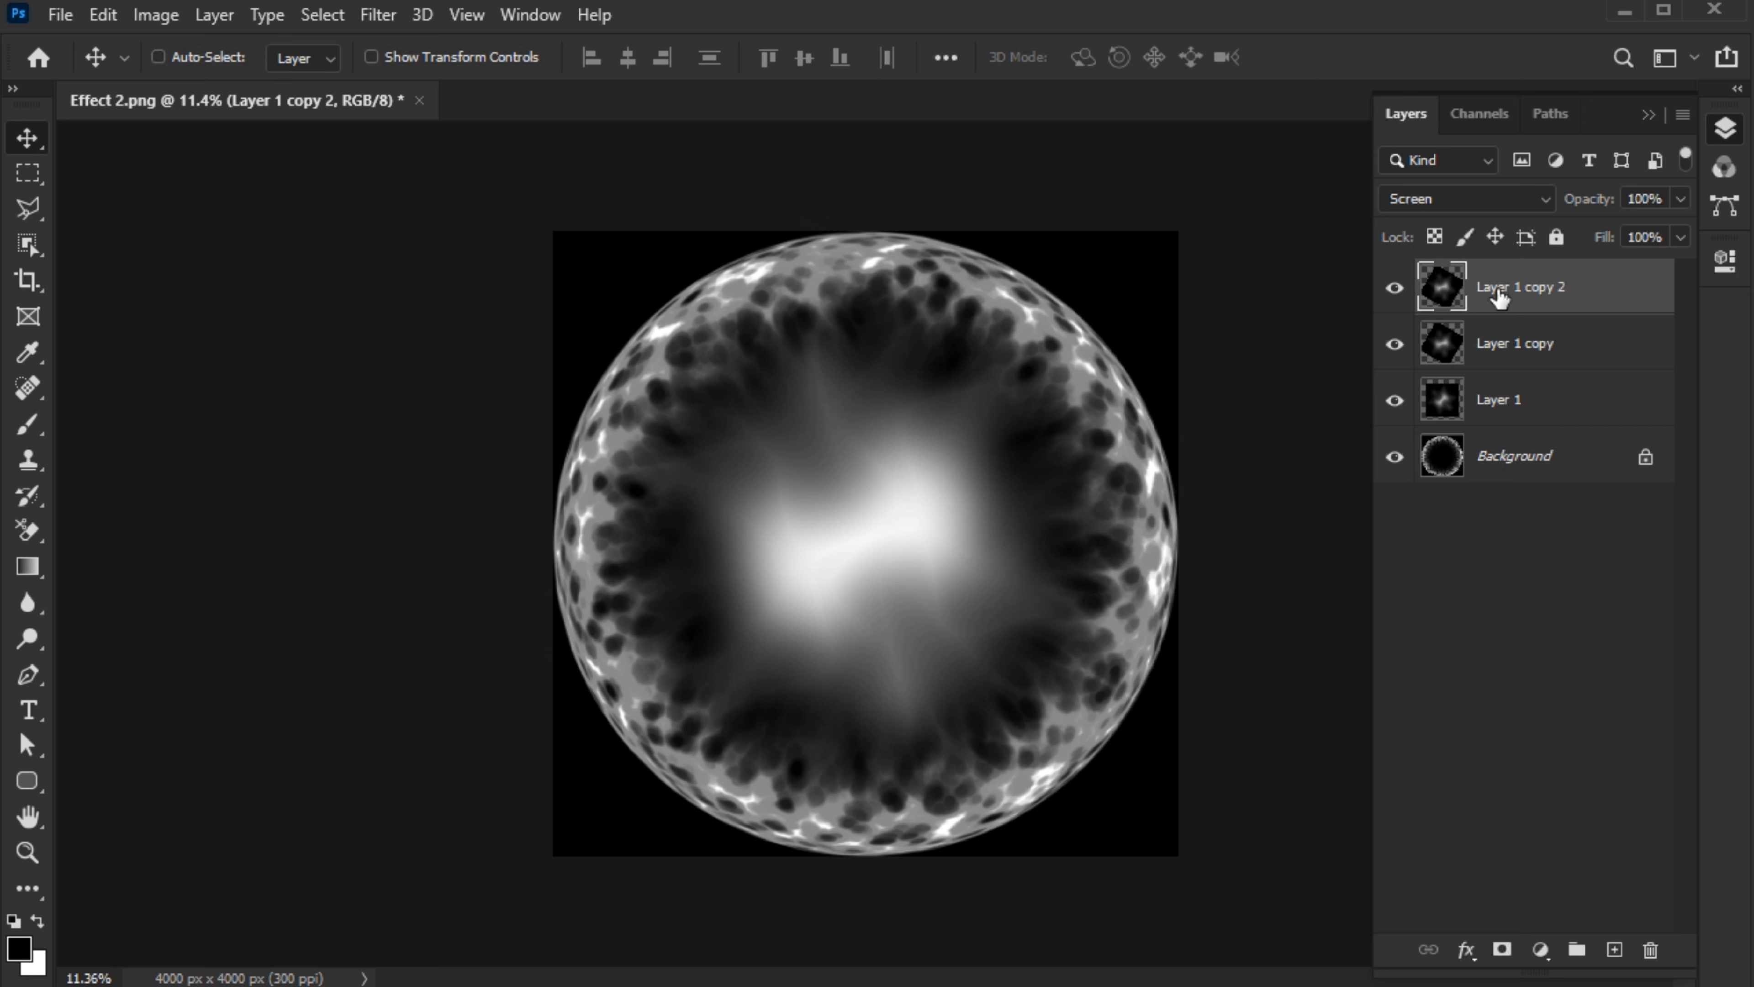
key("ctrl+t")
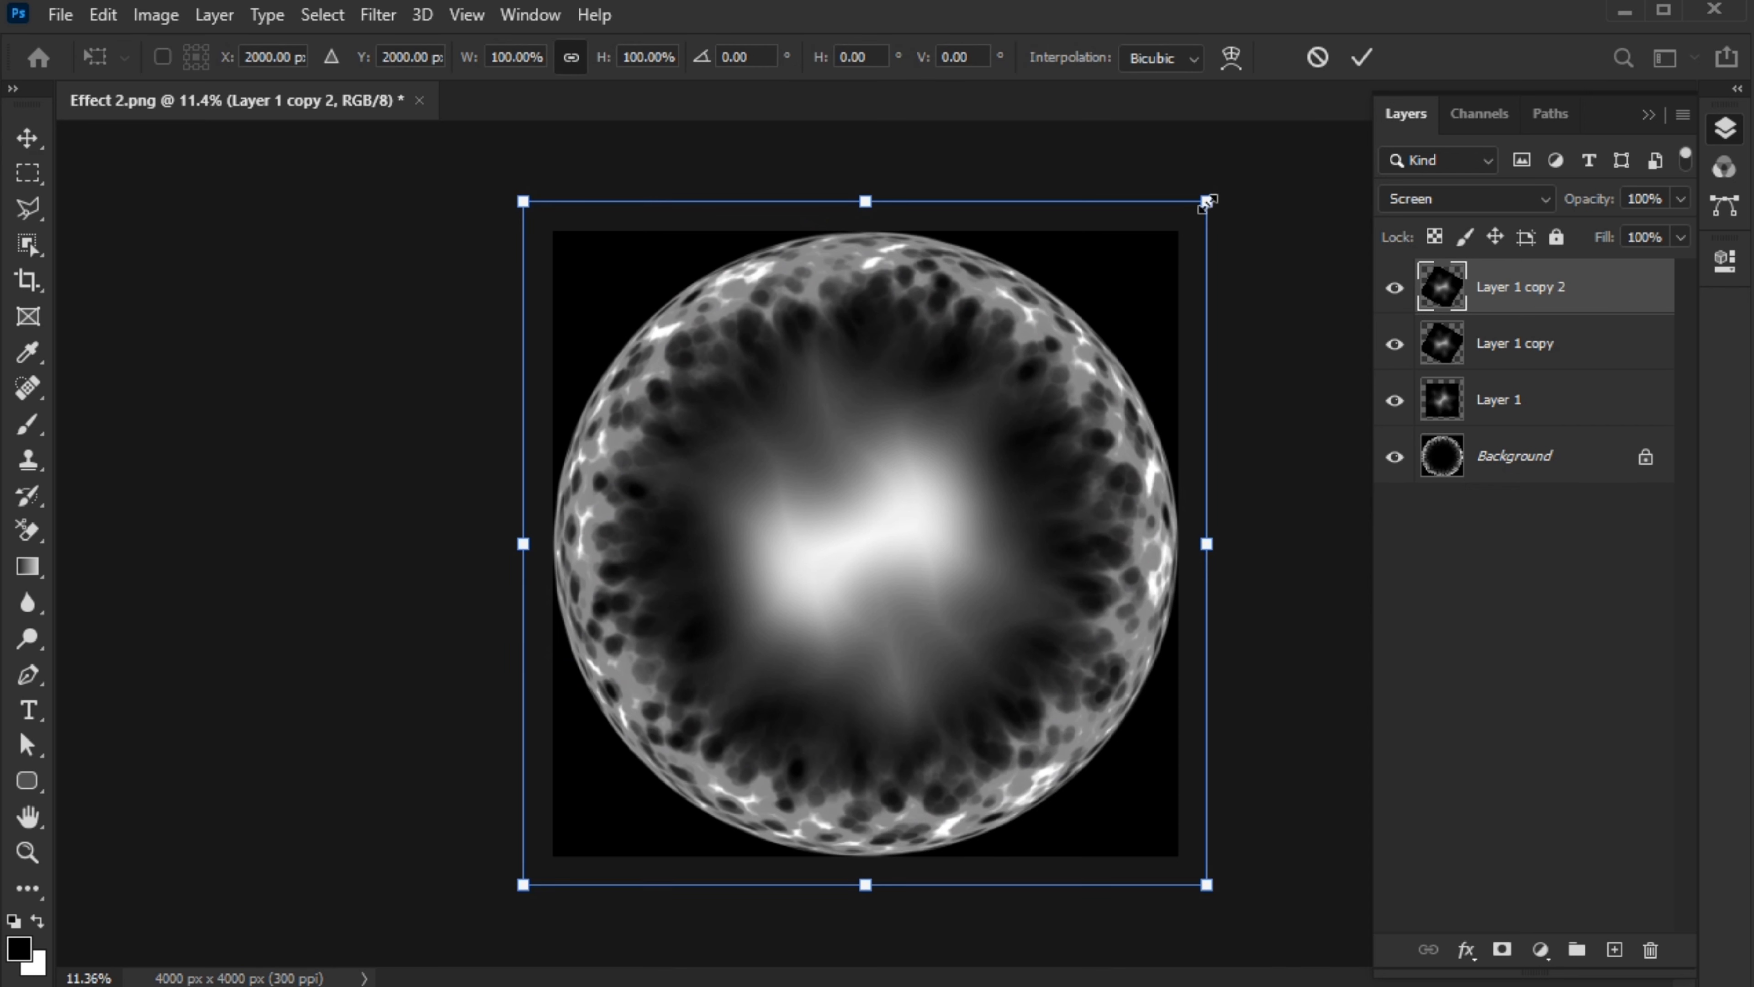
left_click_drag(1205, 202, 903, 529)
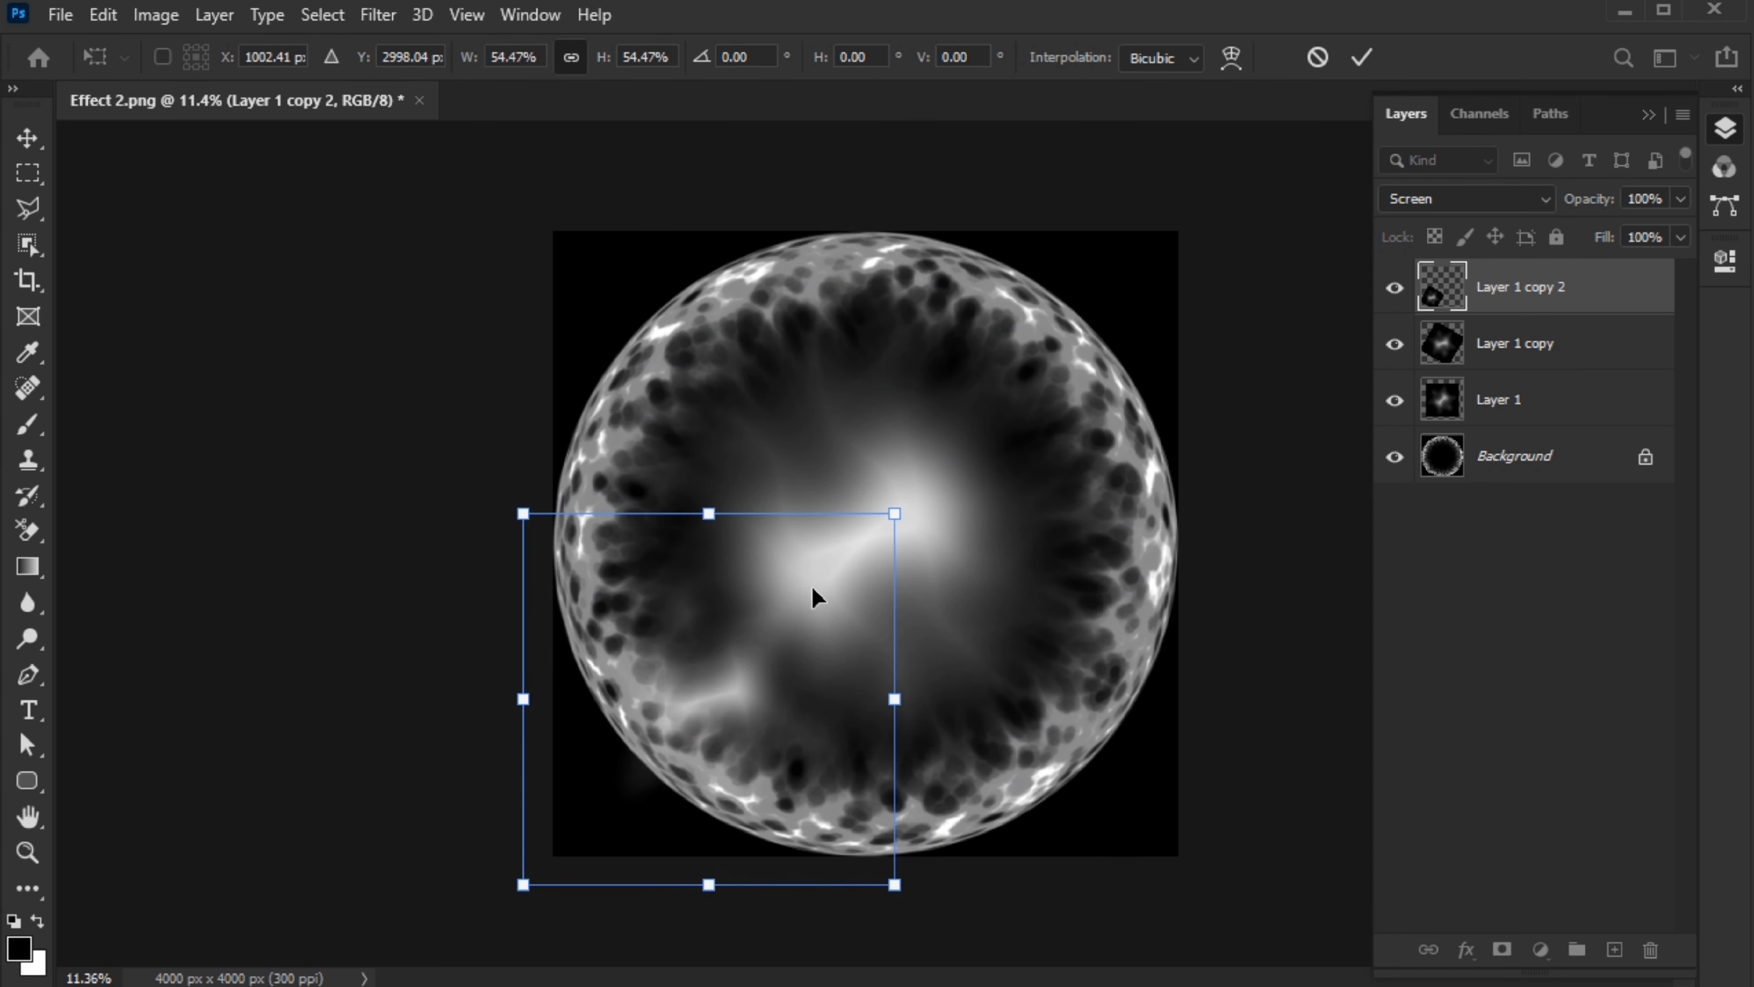
left_click_drag(718, 687, 872, 533)
left_click(1362, 58)
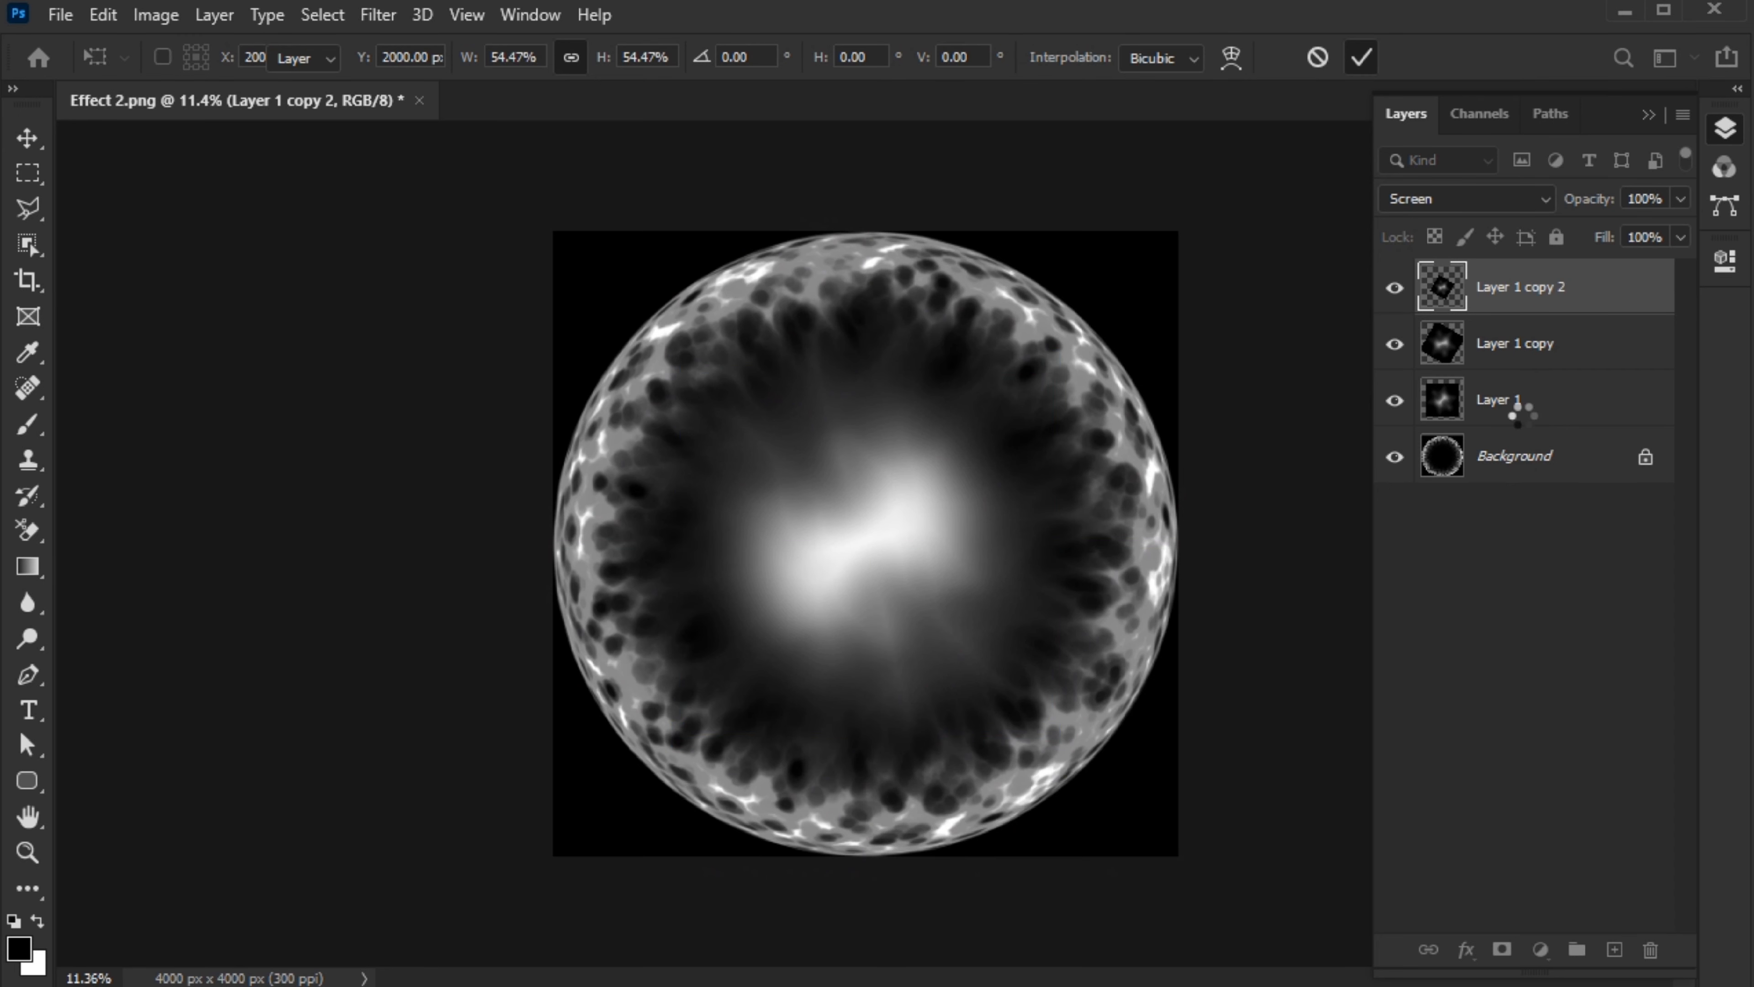
Set Layer 1 copy 2 to Color Dodge and scale it down proportionally to about 79%, centred in the canvas.
left_click(1428, 204)
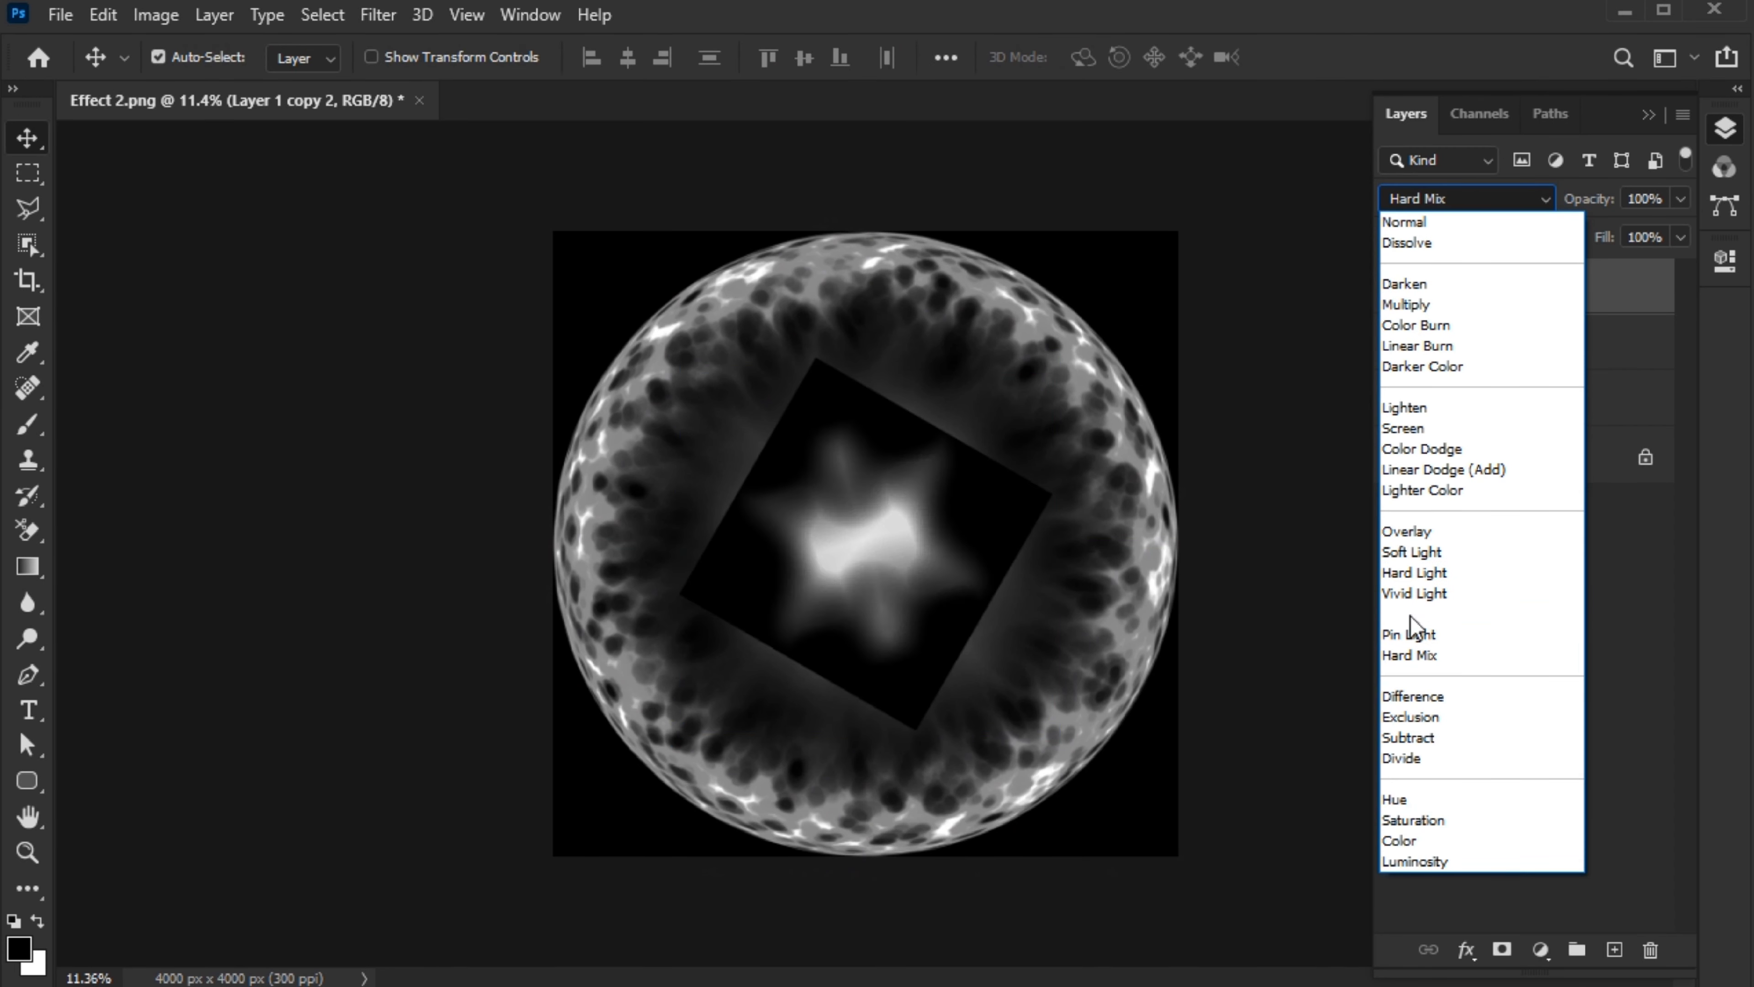
left_click(1422, 449)
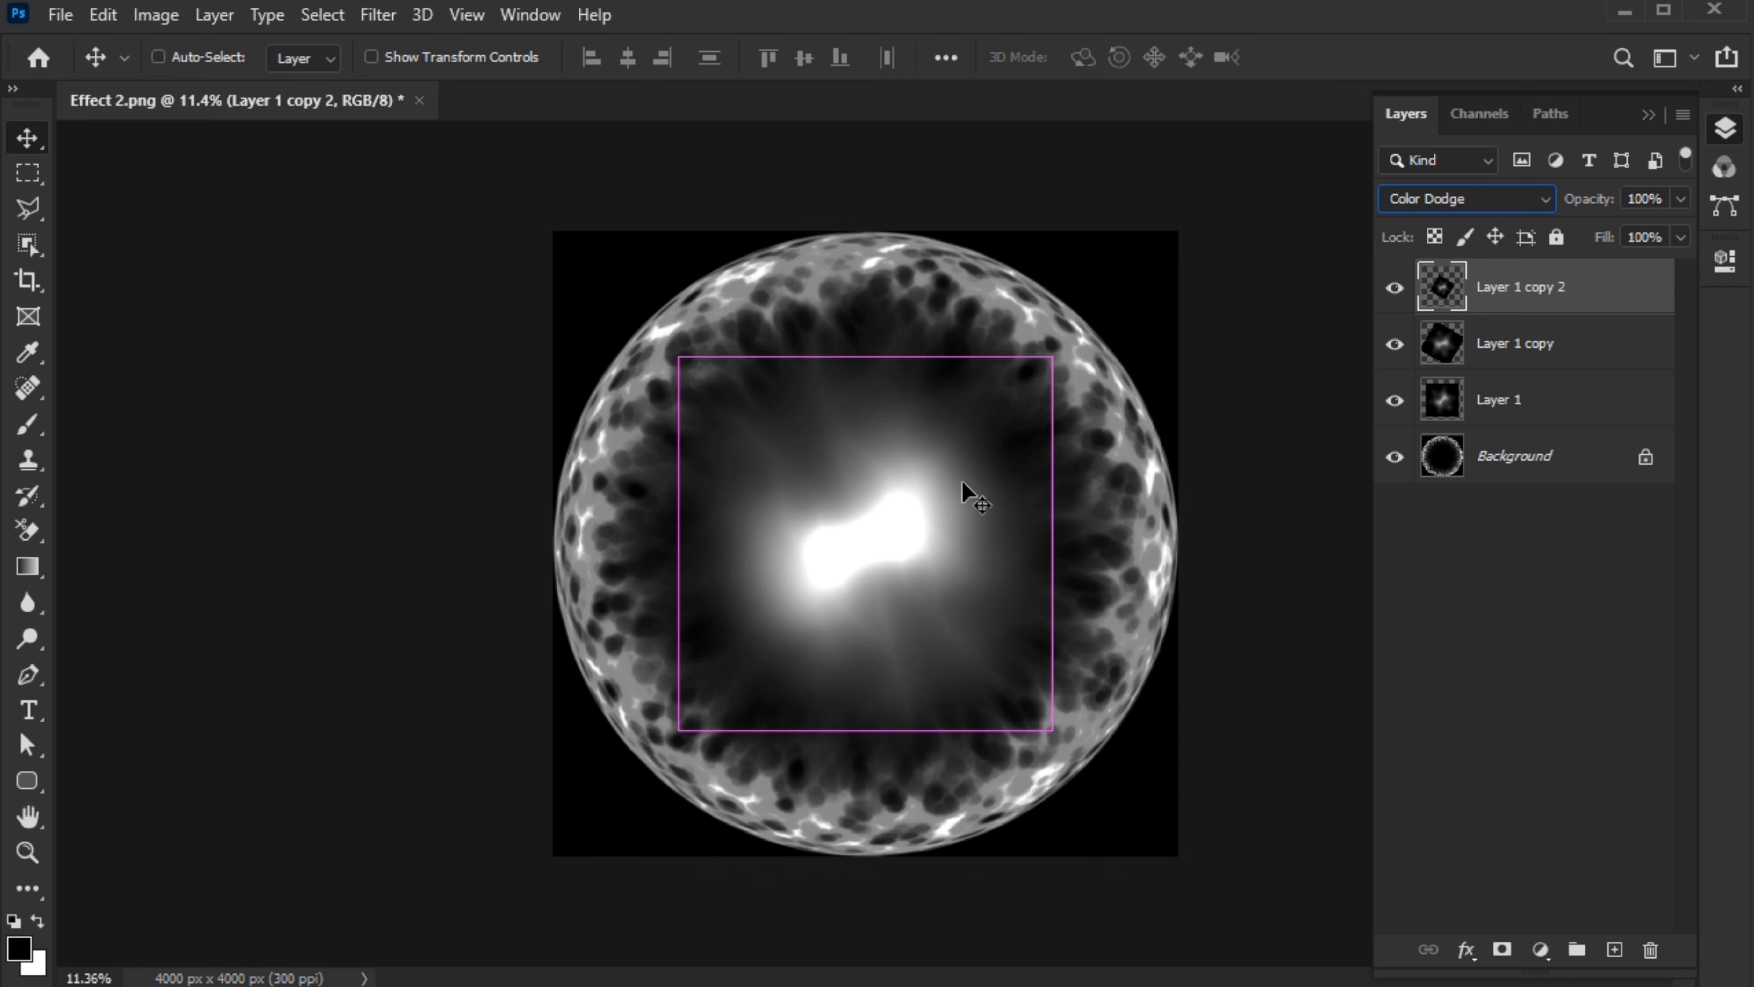
key("ctrl+t")
left_click_drag(1050, 357, 986, 440)
left_click_drag(871, 554, 904, 520)
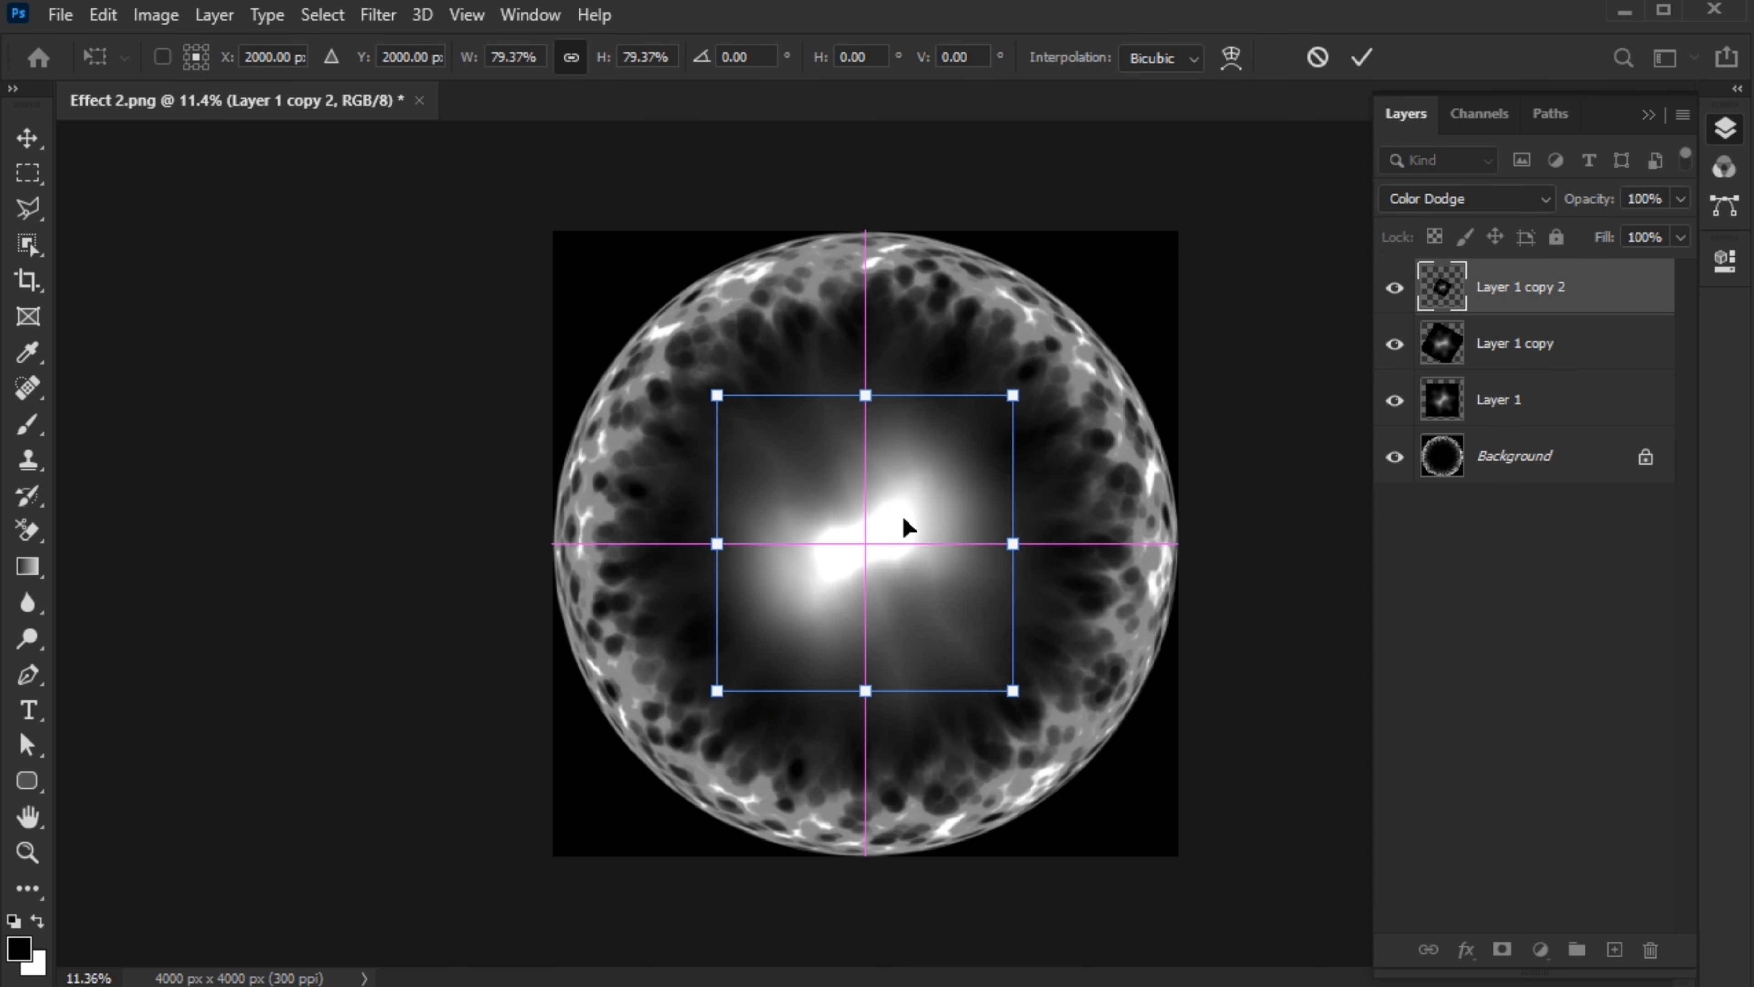
left_click(1355, 59)
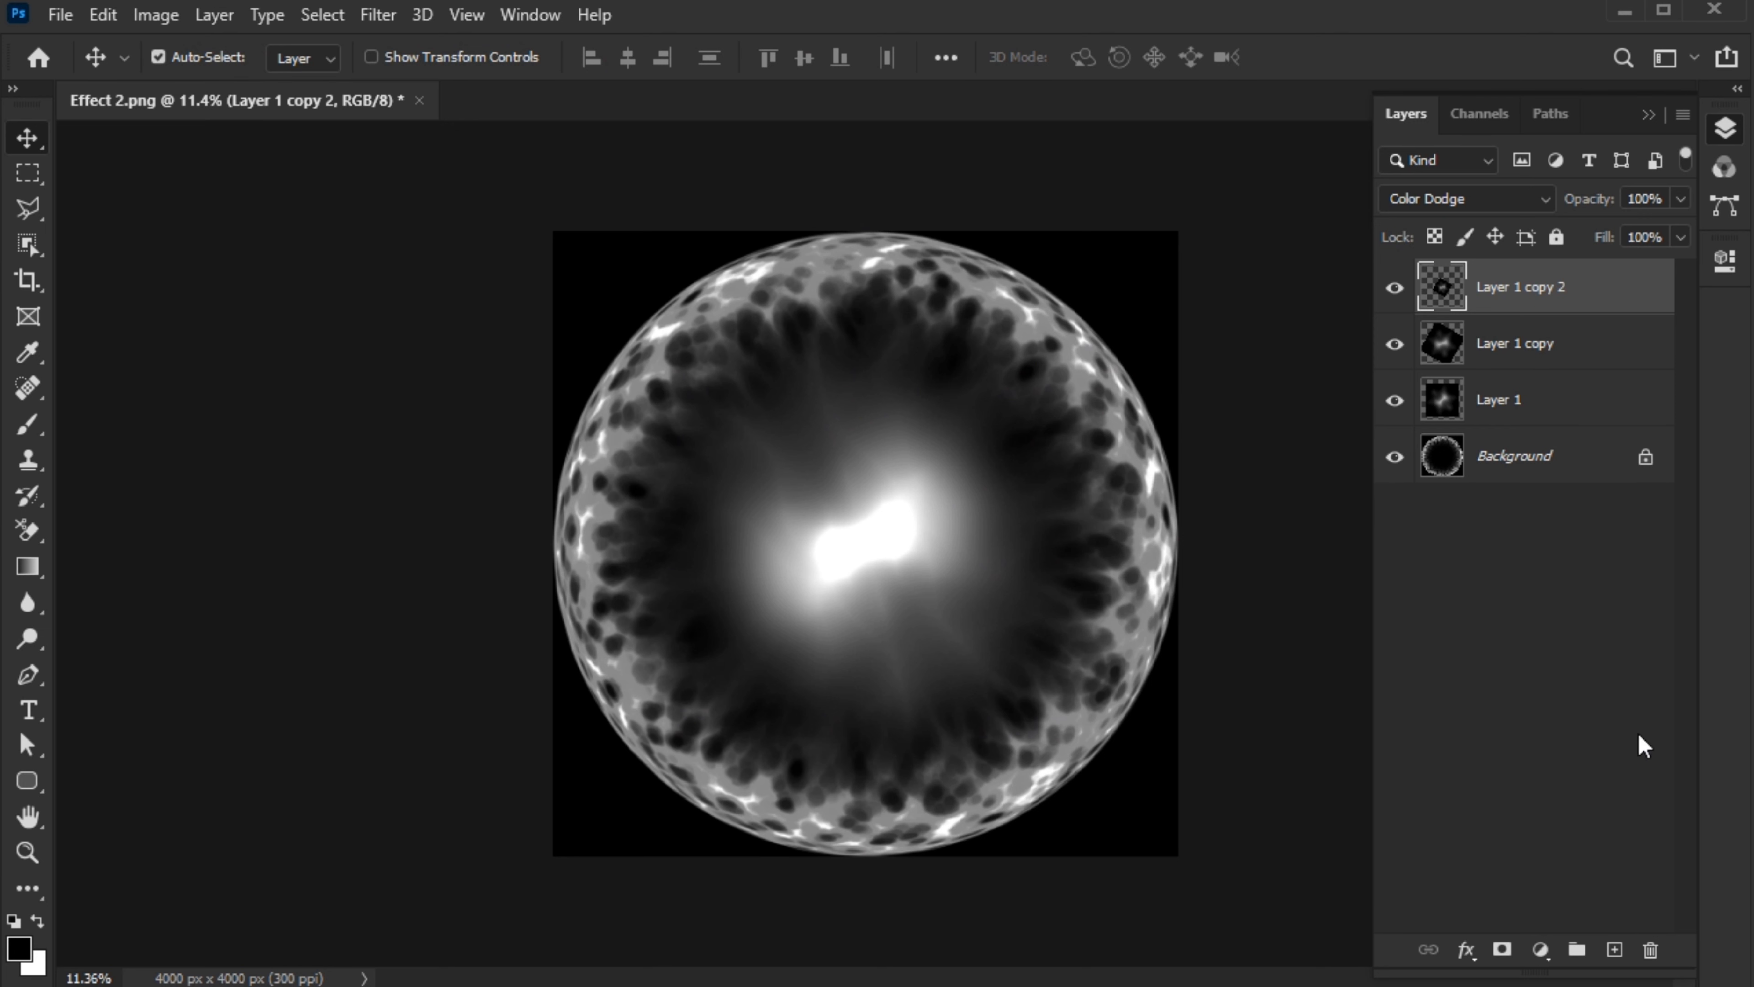
Unlock the Background layer and add a Hue/Saturation adjustment above all layers with Colorize enabled and Hue 297.
left_click(1644, 459)
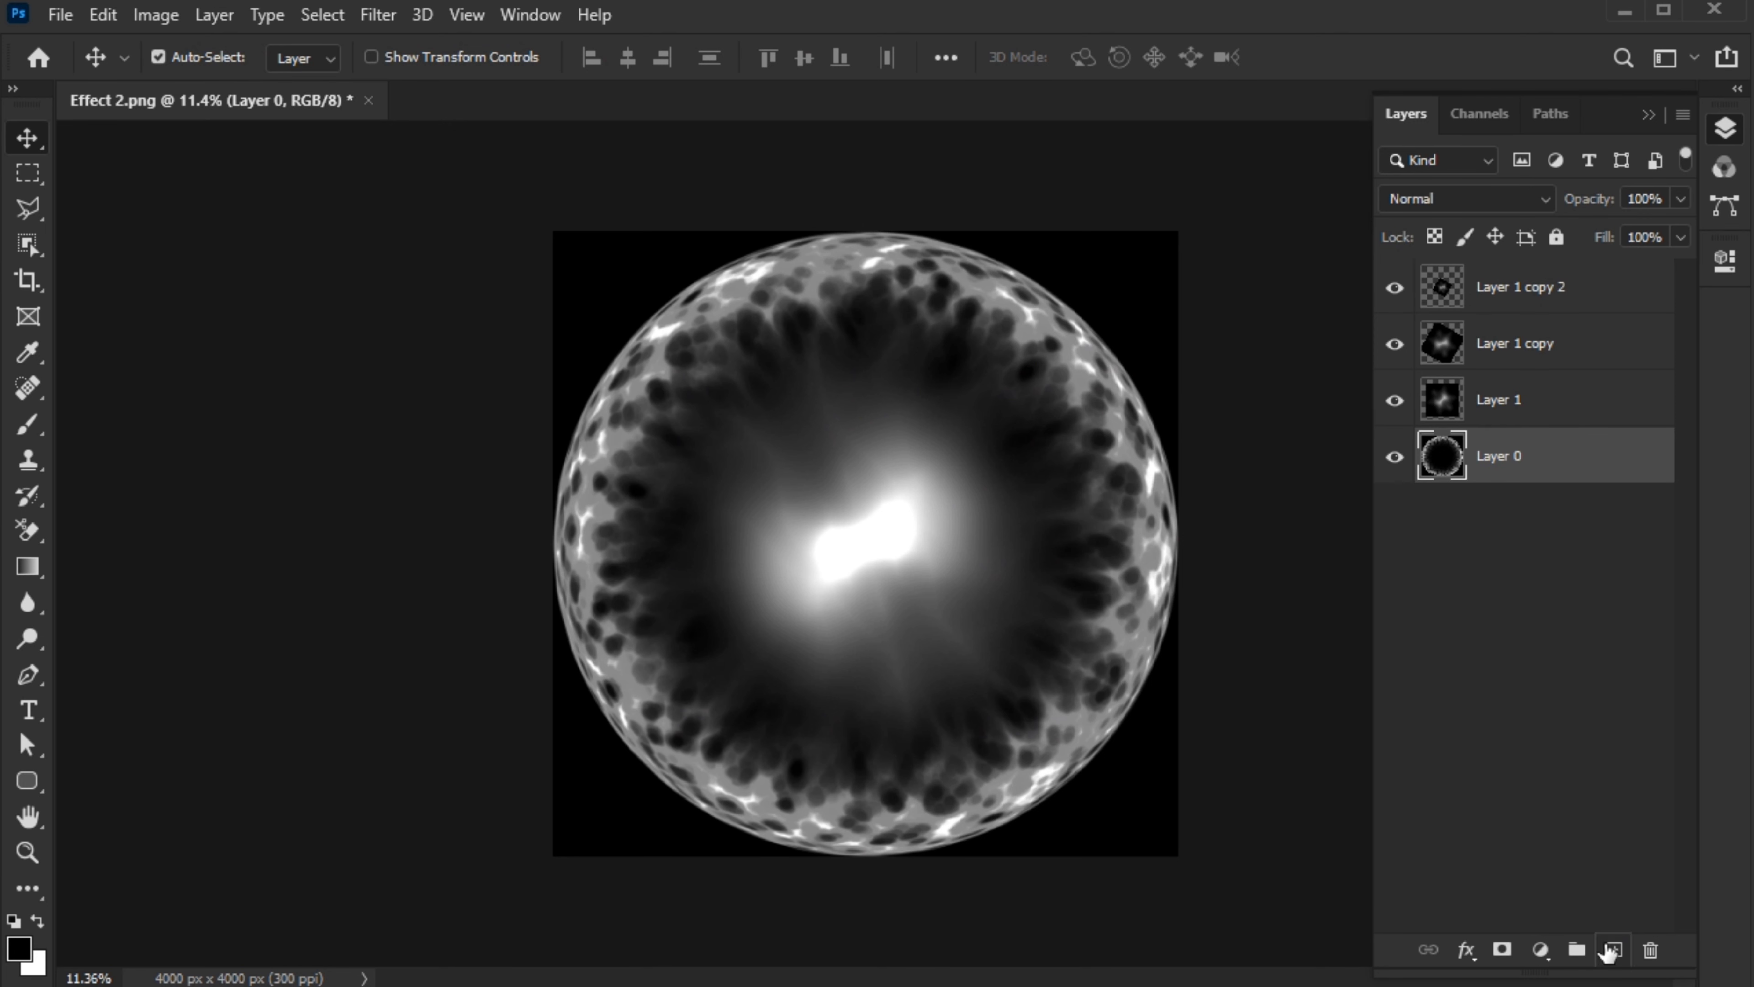
left_click(1561, 301)
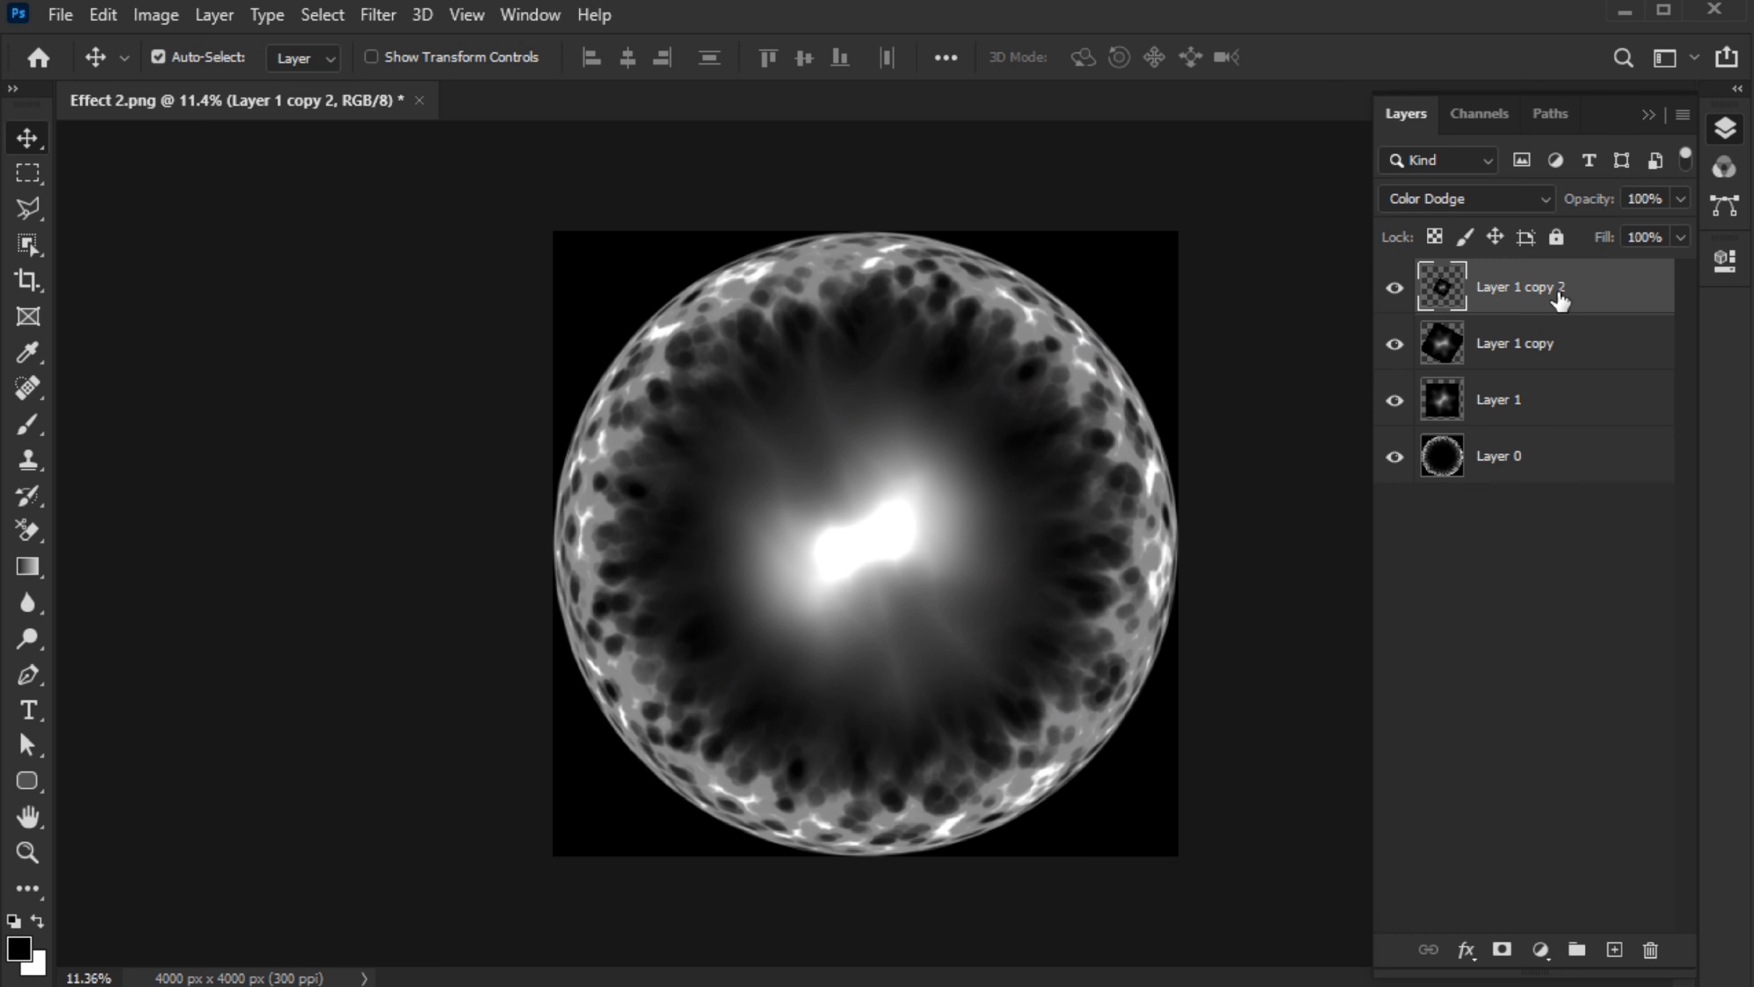
left_click(1541, 950)
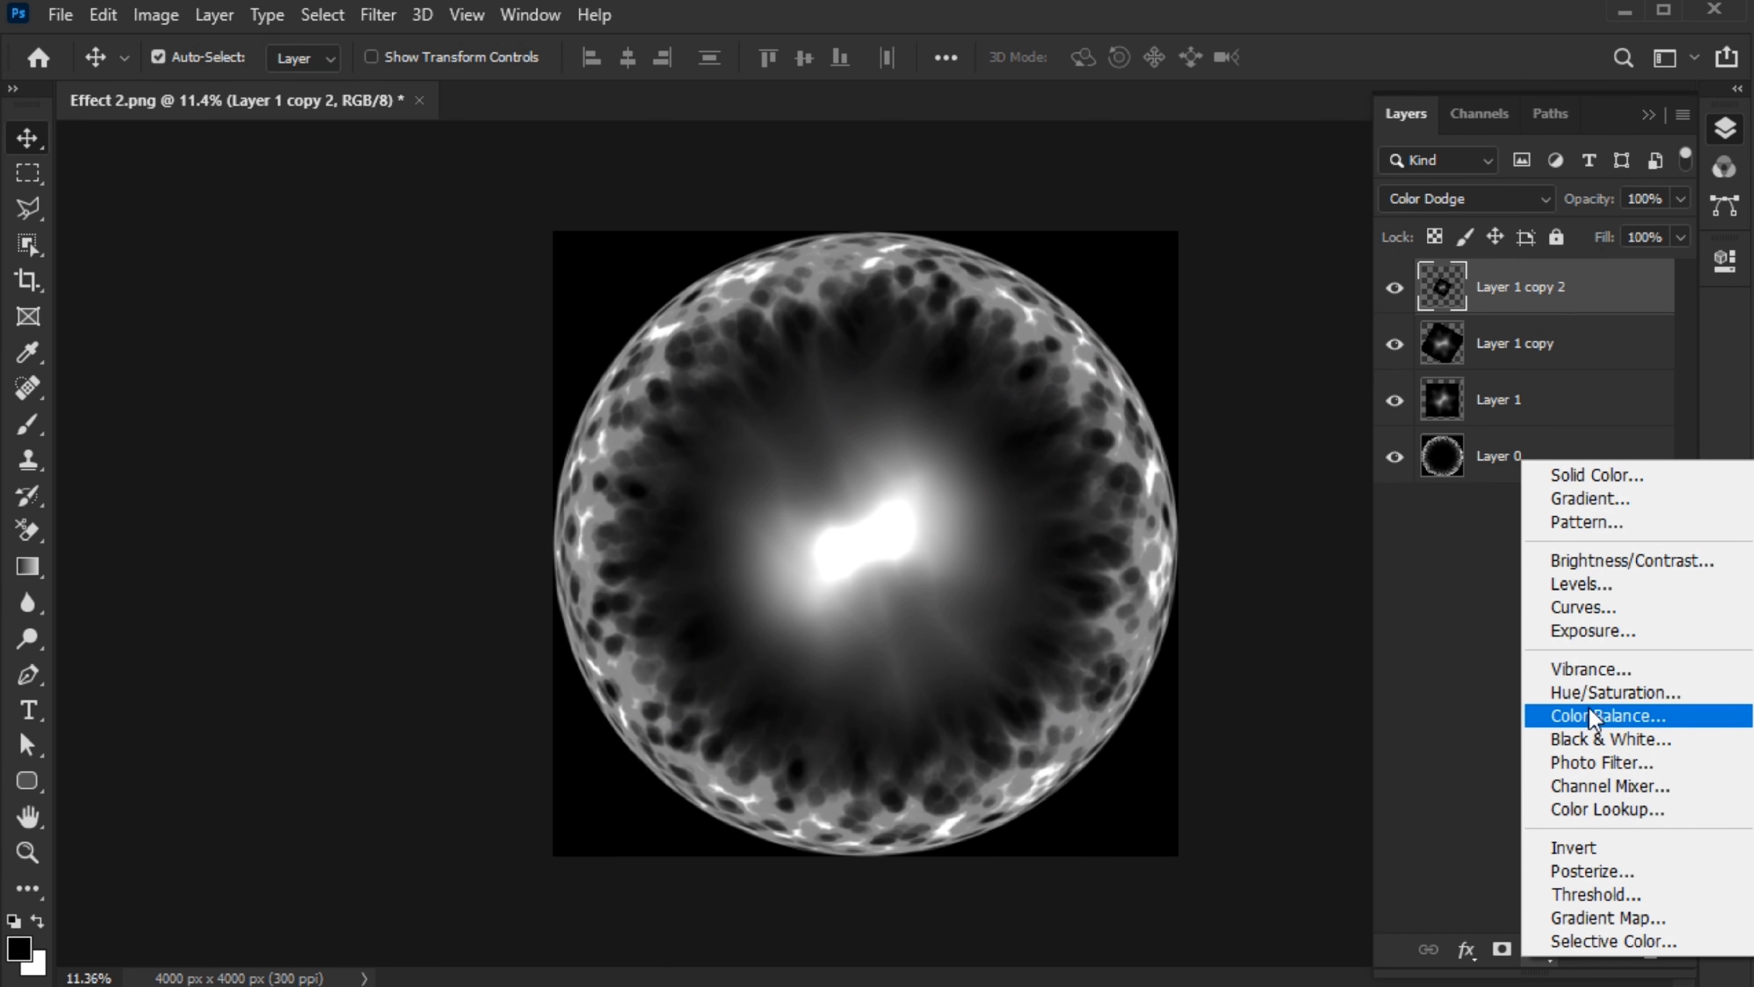
left_click(1563, 693)
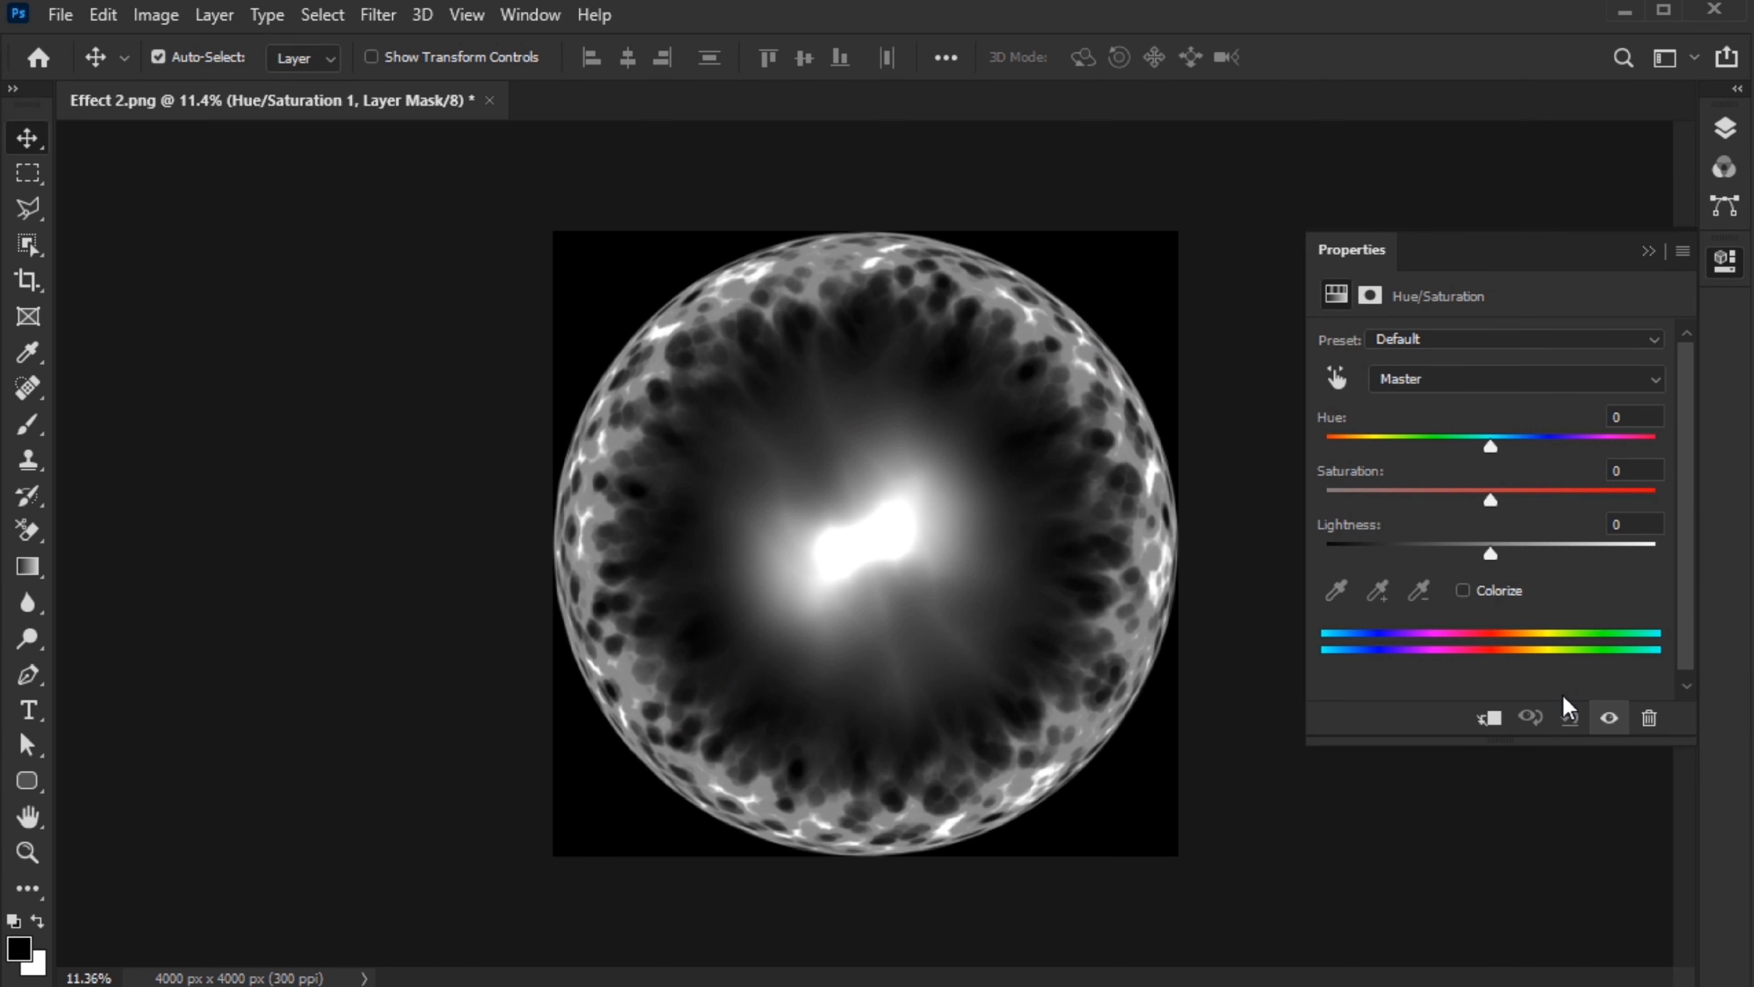
left_click(1463, 590)
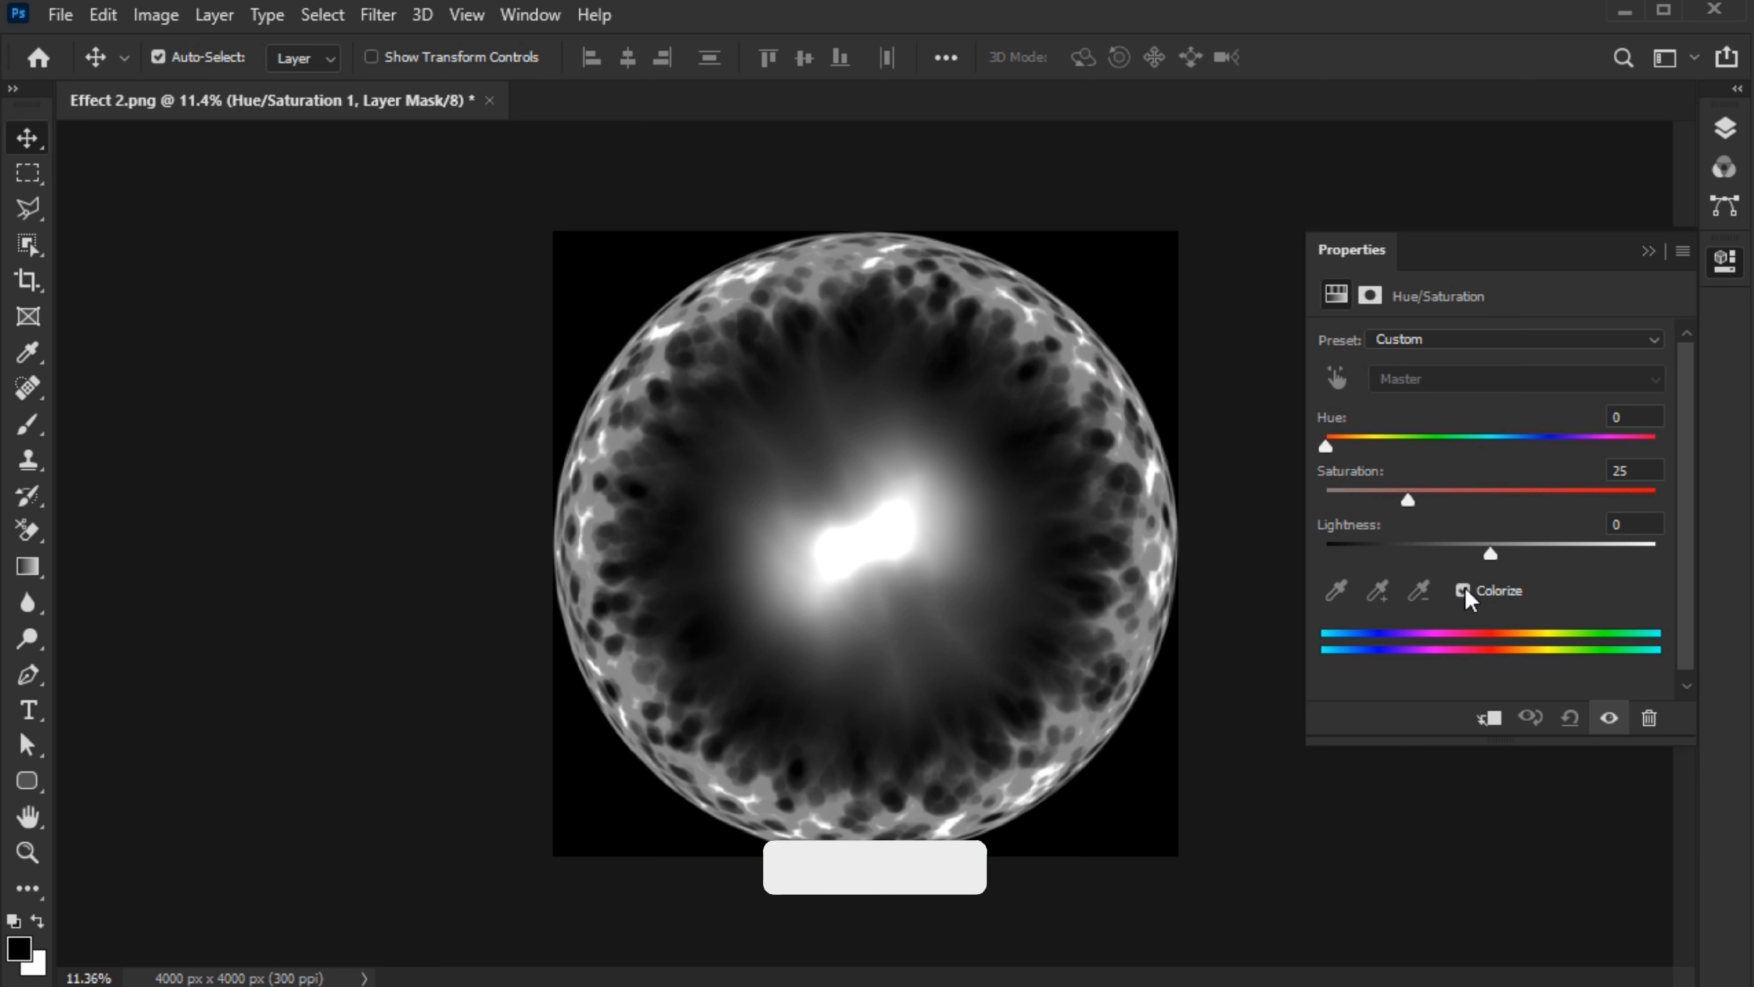
left_click(1594, 446)
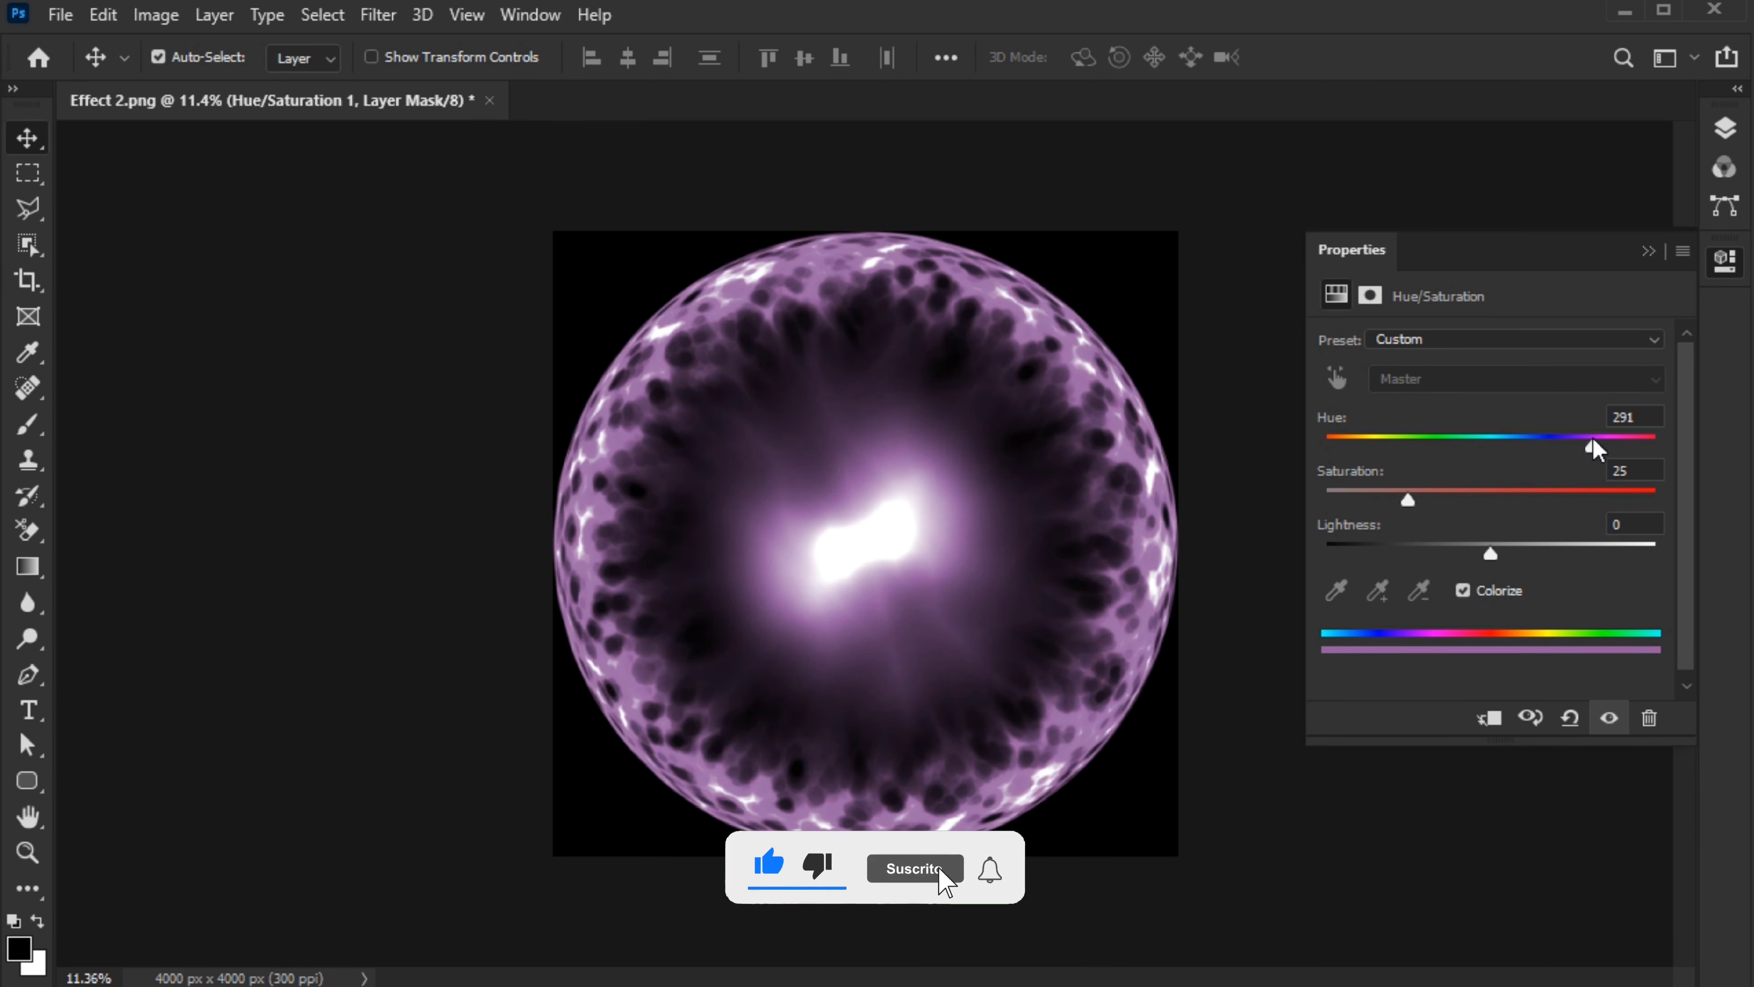
left_click_drag(1590, 443, 1587, 444)
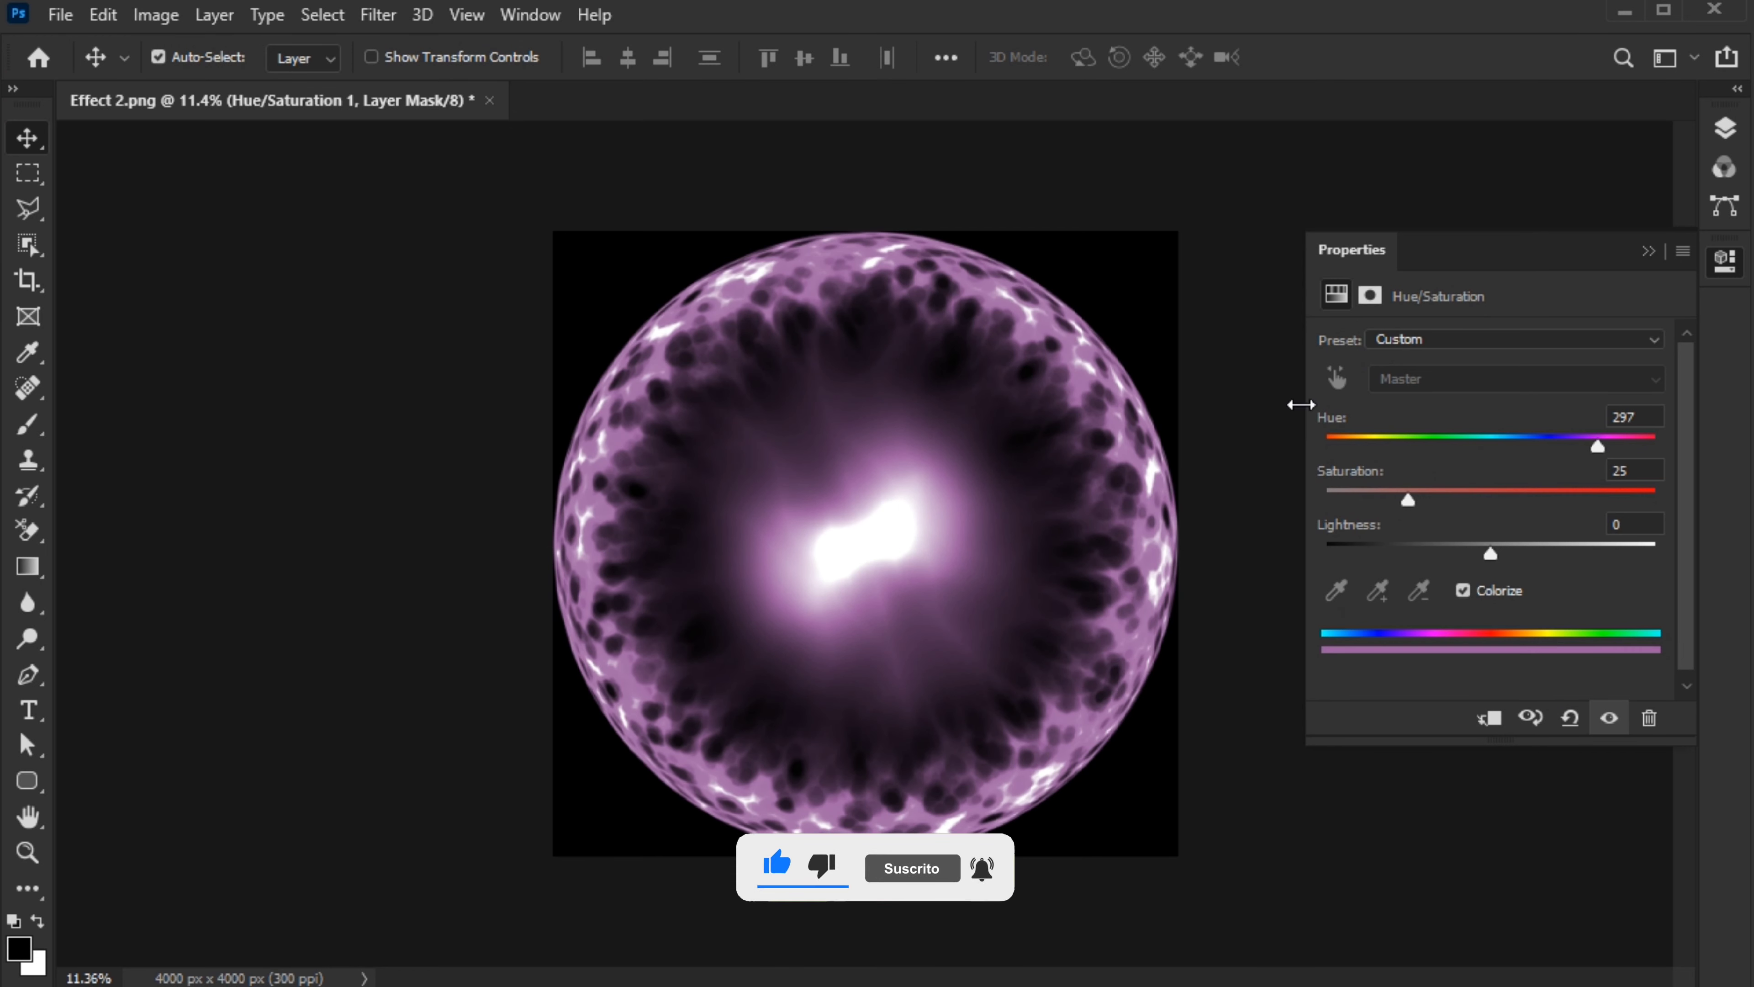
Scale all layers, from Layer 0 up to the Hue/Saturation adjustment, together to 68% around the canvas centre.
left_click(1734, 130)
left_click(1734, 131)
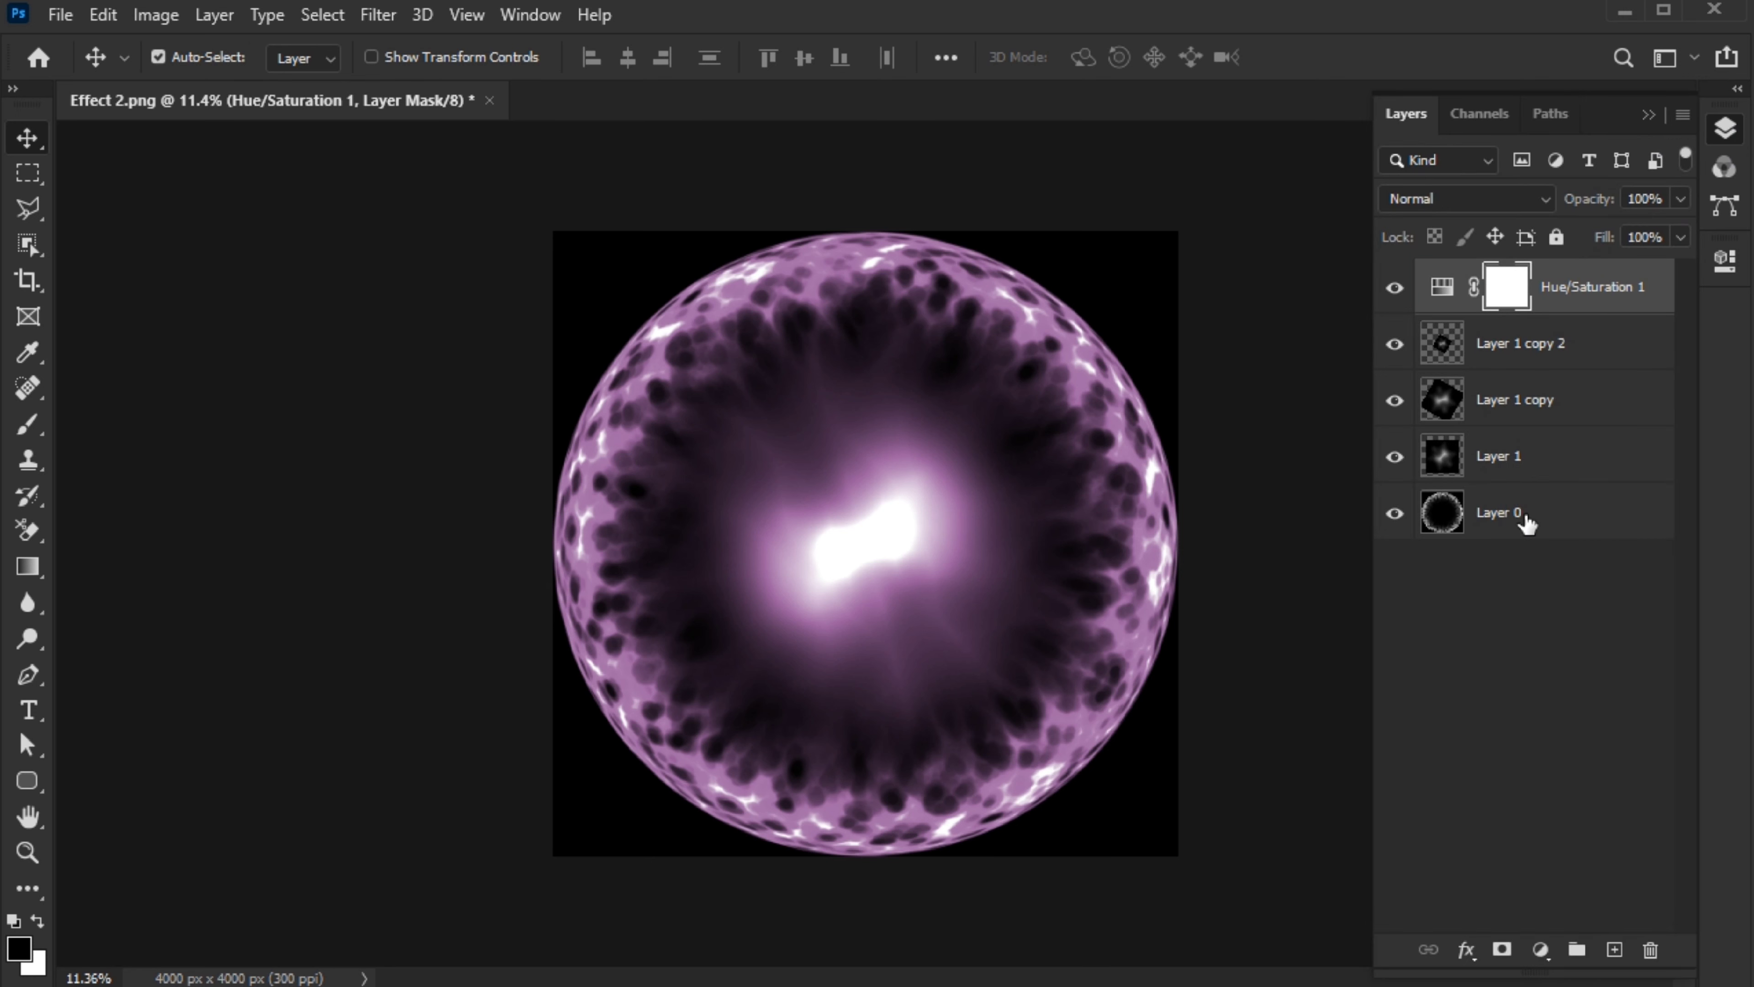
left_click(1524, 518, "shift")
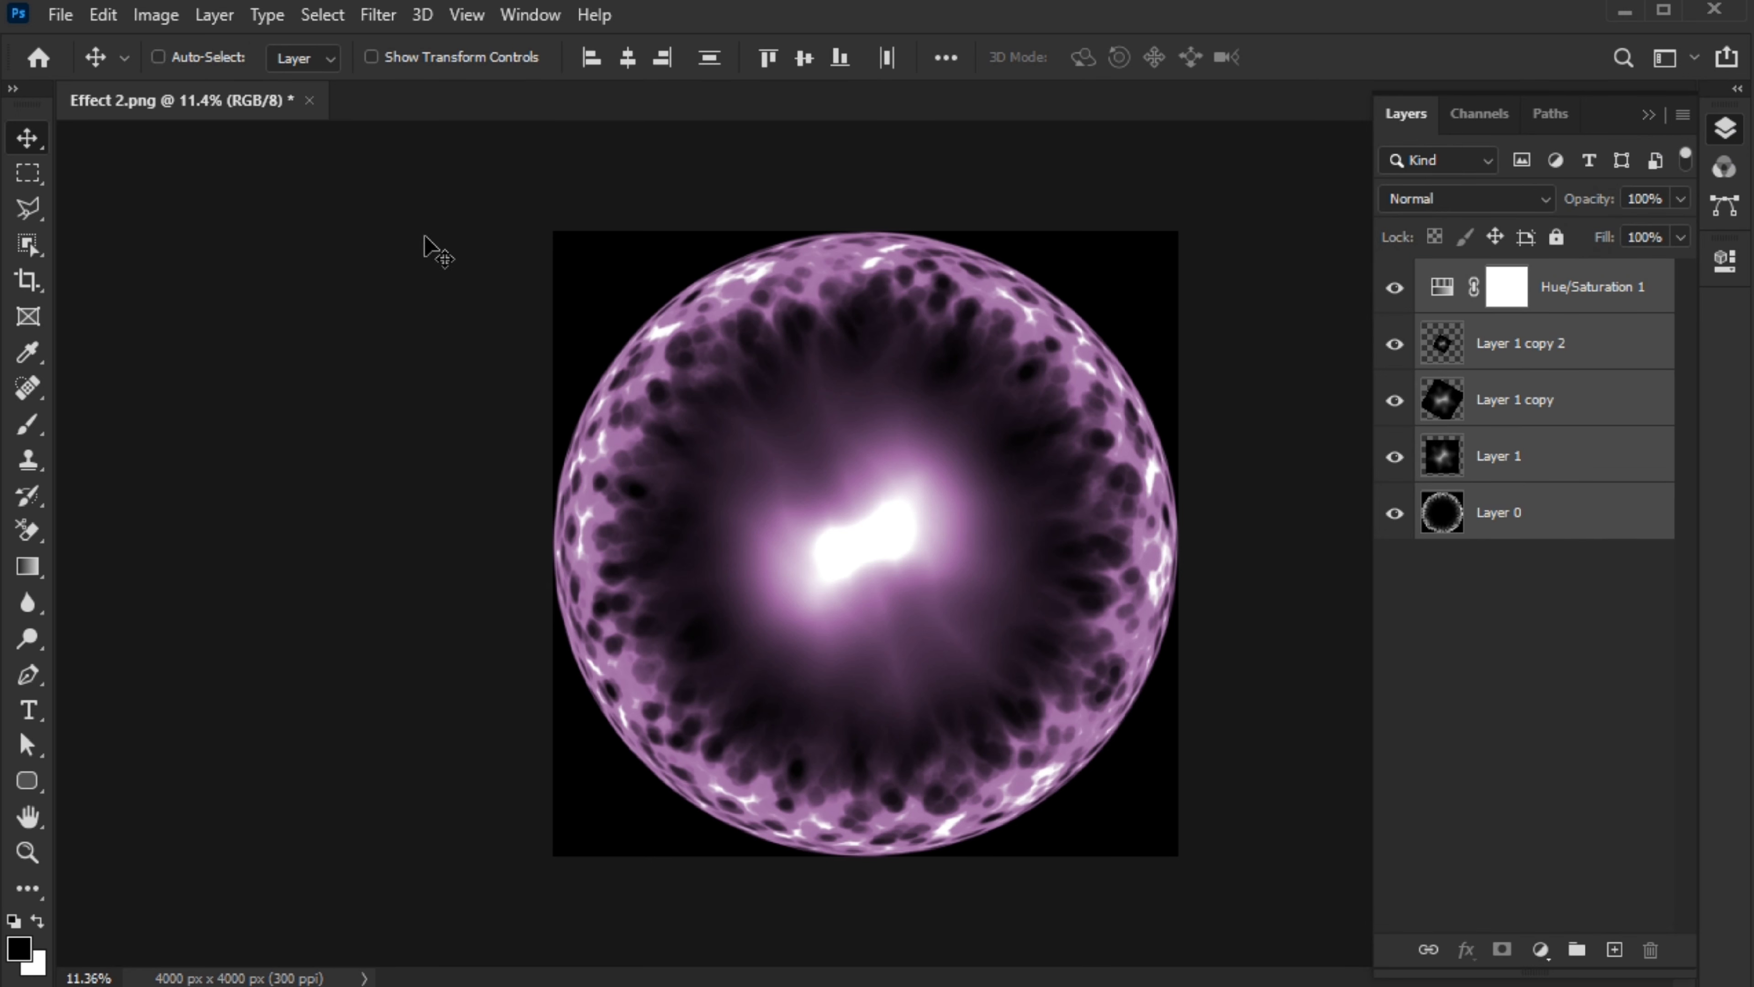
key("ctrl+t")
left_click_drag(482, 61, 432, 61)
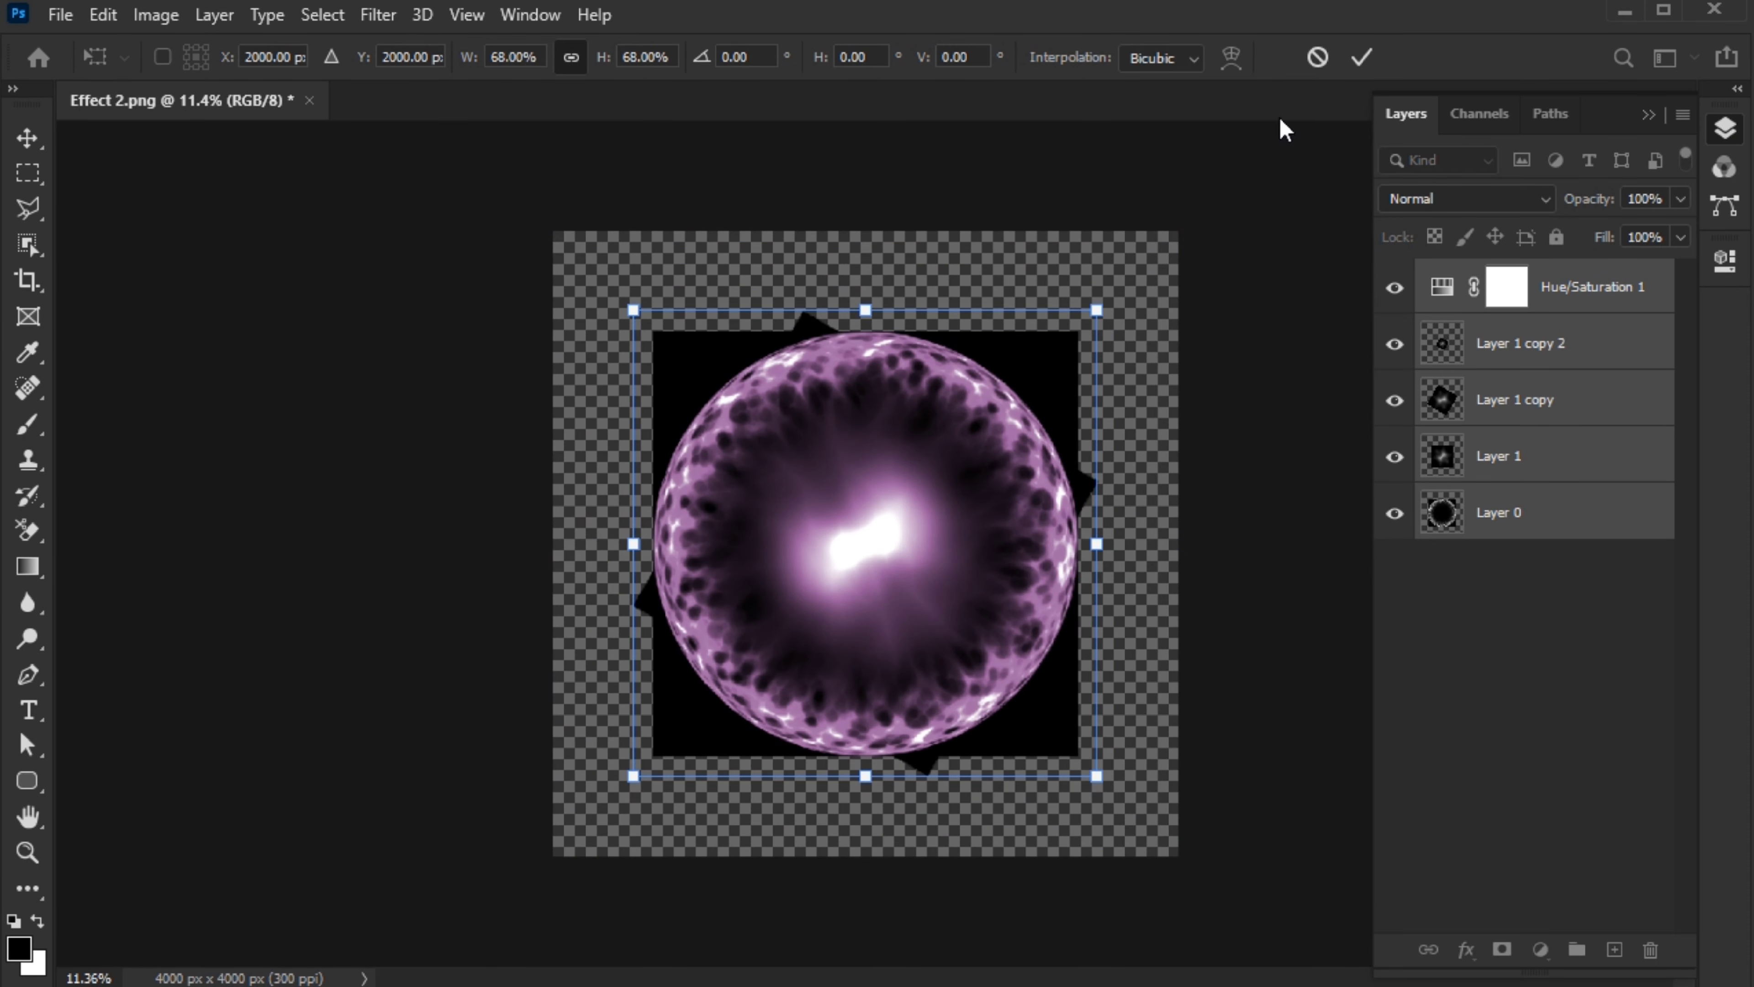
left_click(1362, 57)
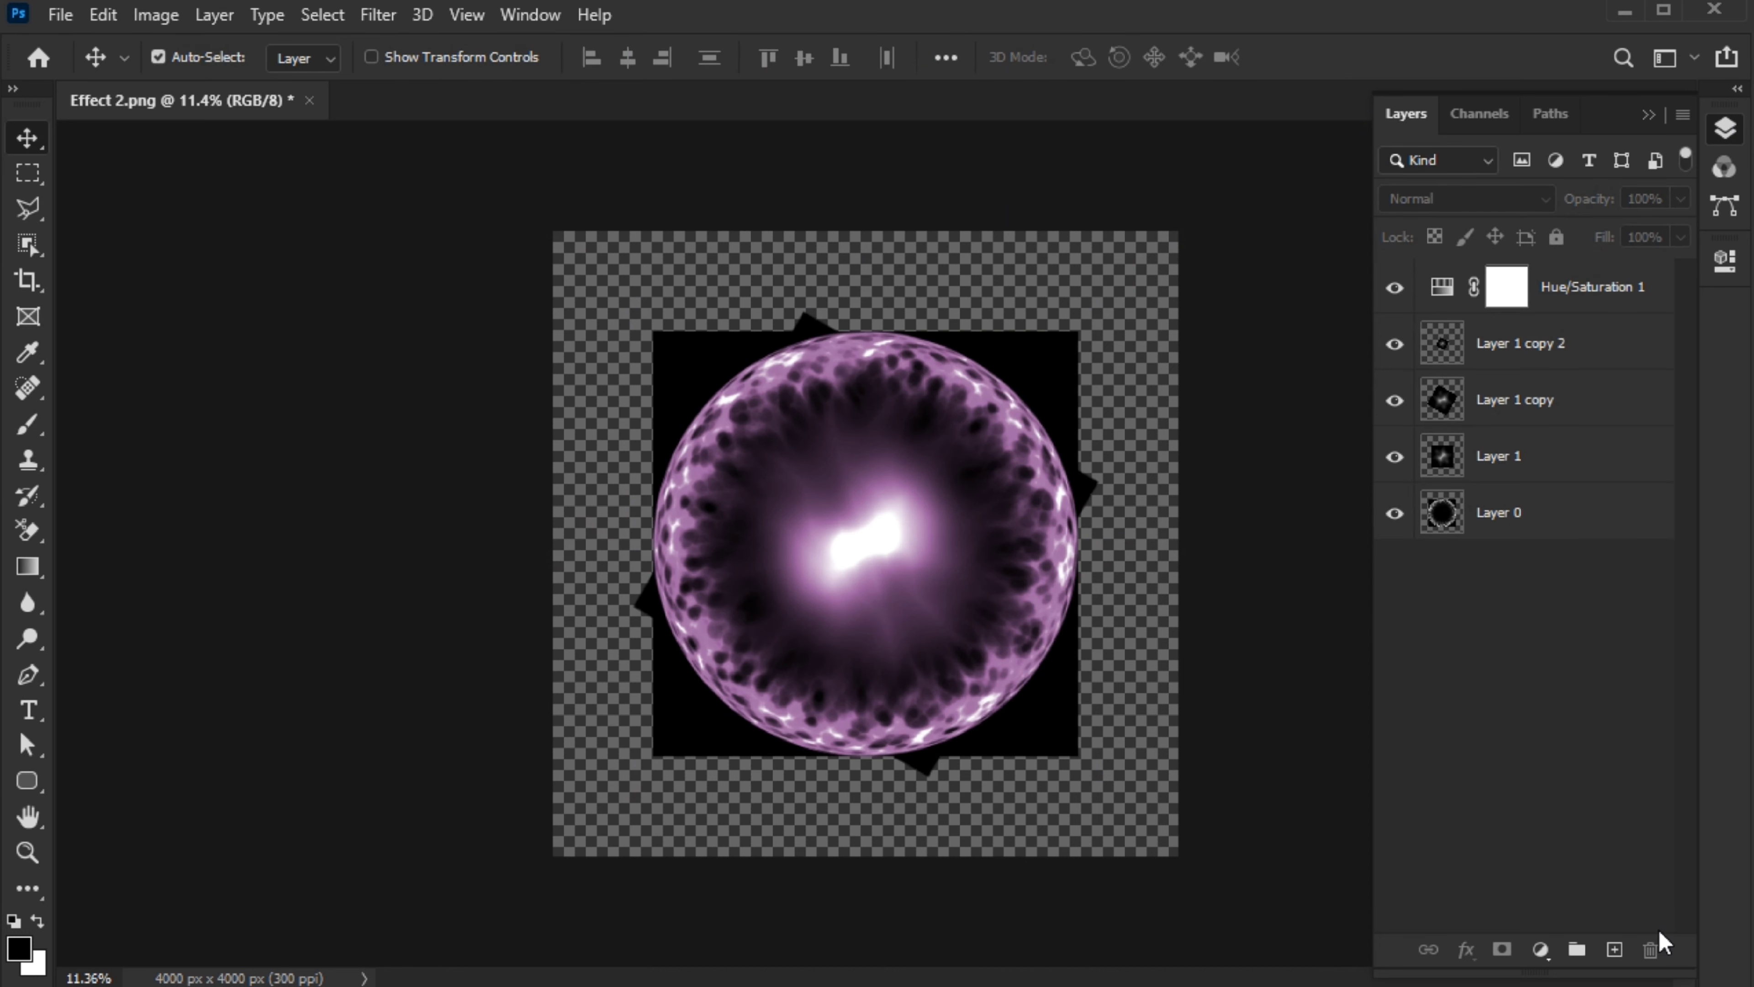
Add a new layer beneath all the others and fill it with the black foreground color.
left_click(1616, 949)
key("ctrl+shift+bracketleft")
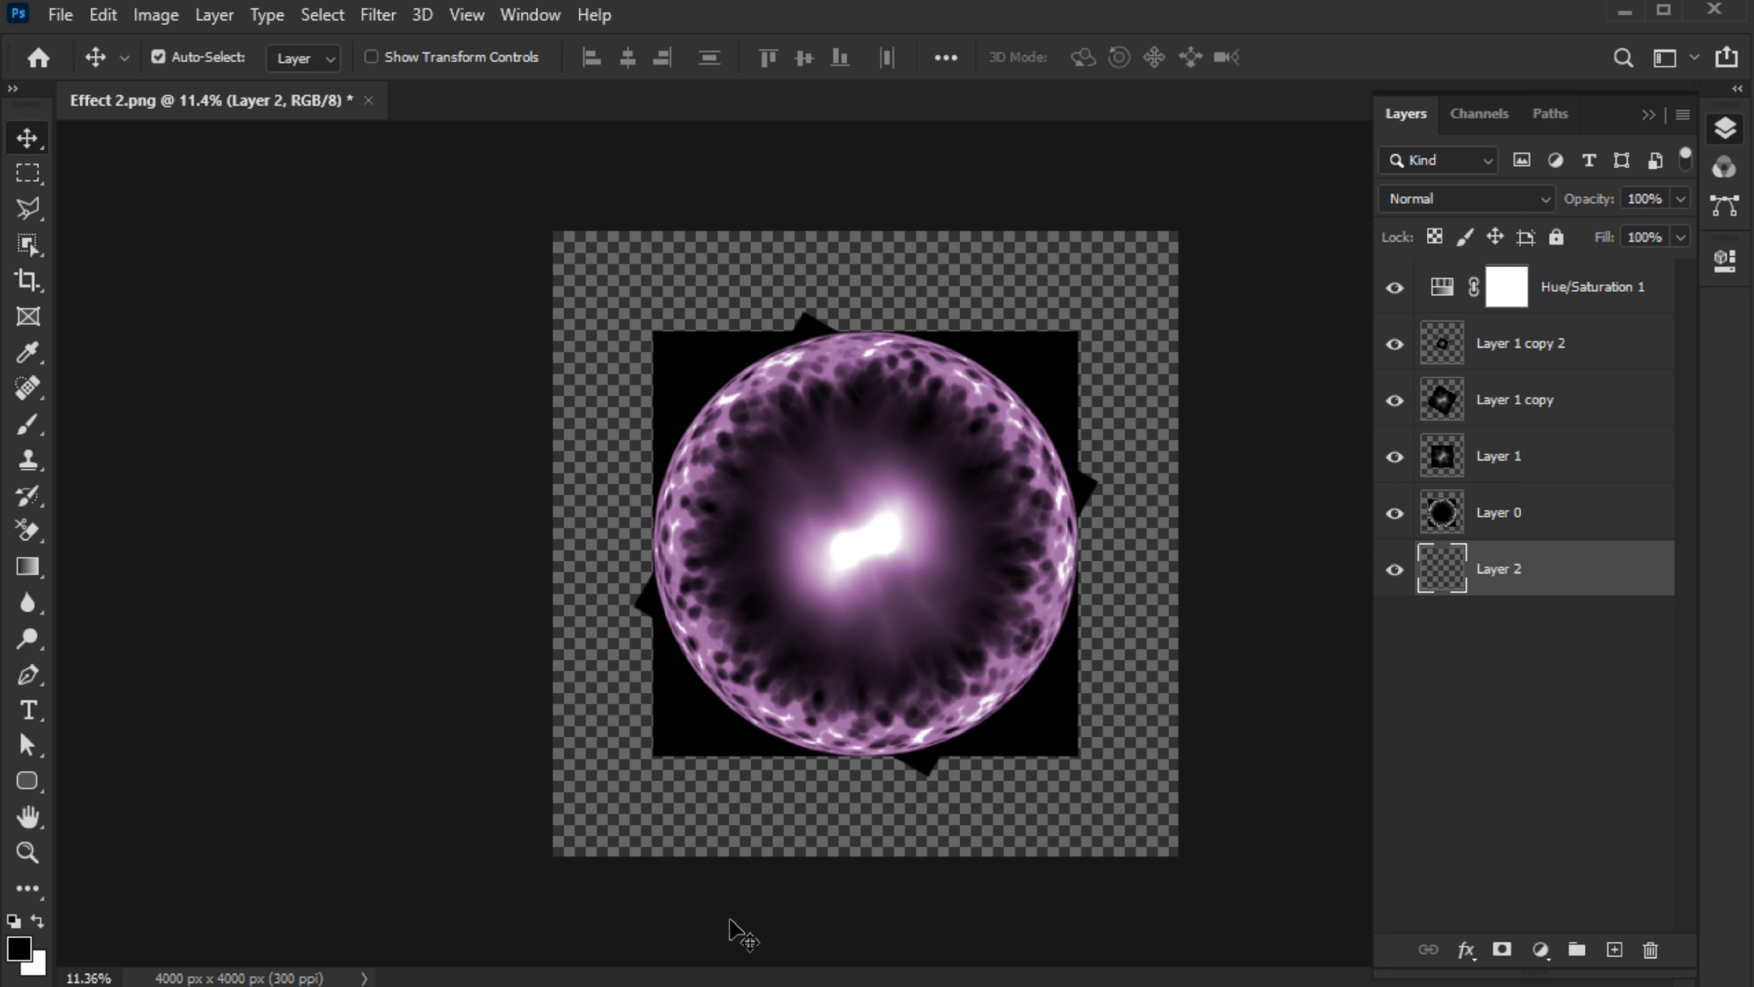
key("alt+BackSpace")
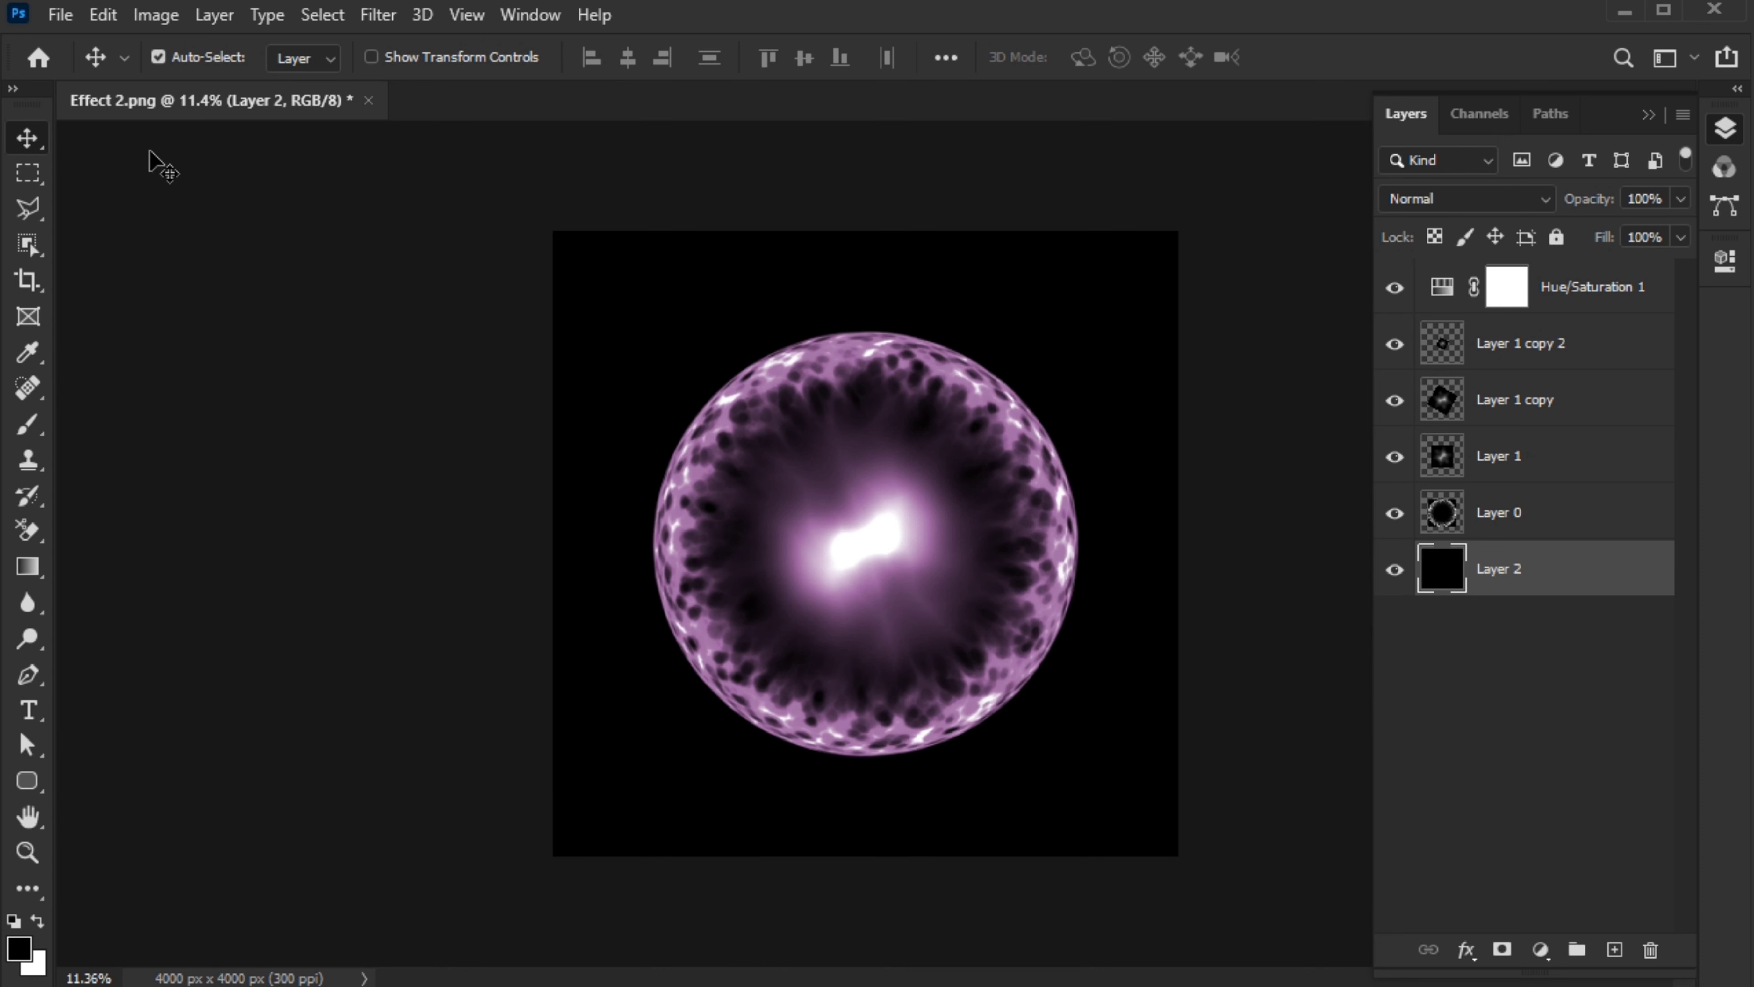
left_click(257, 272)
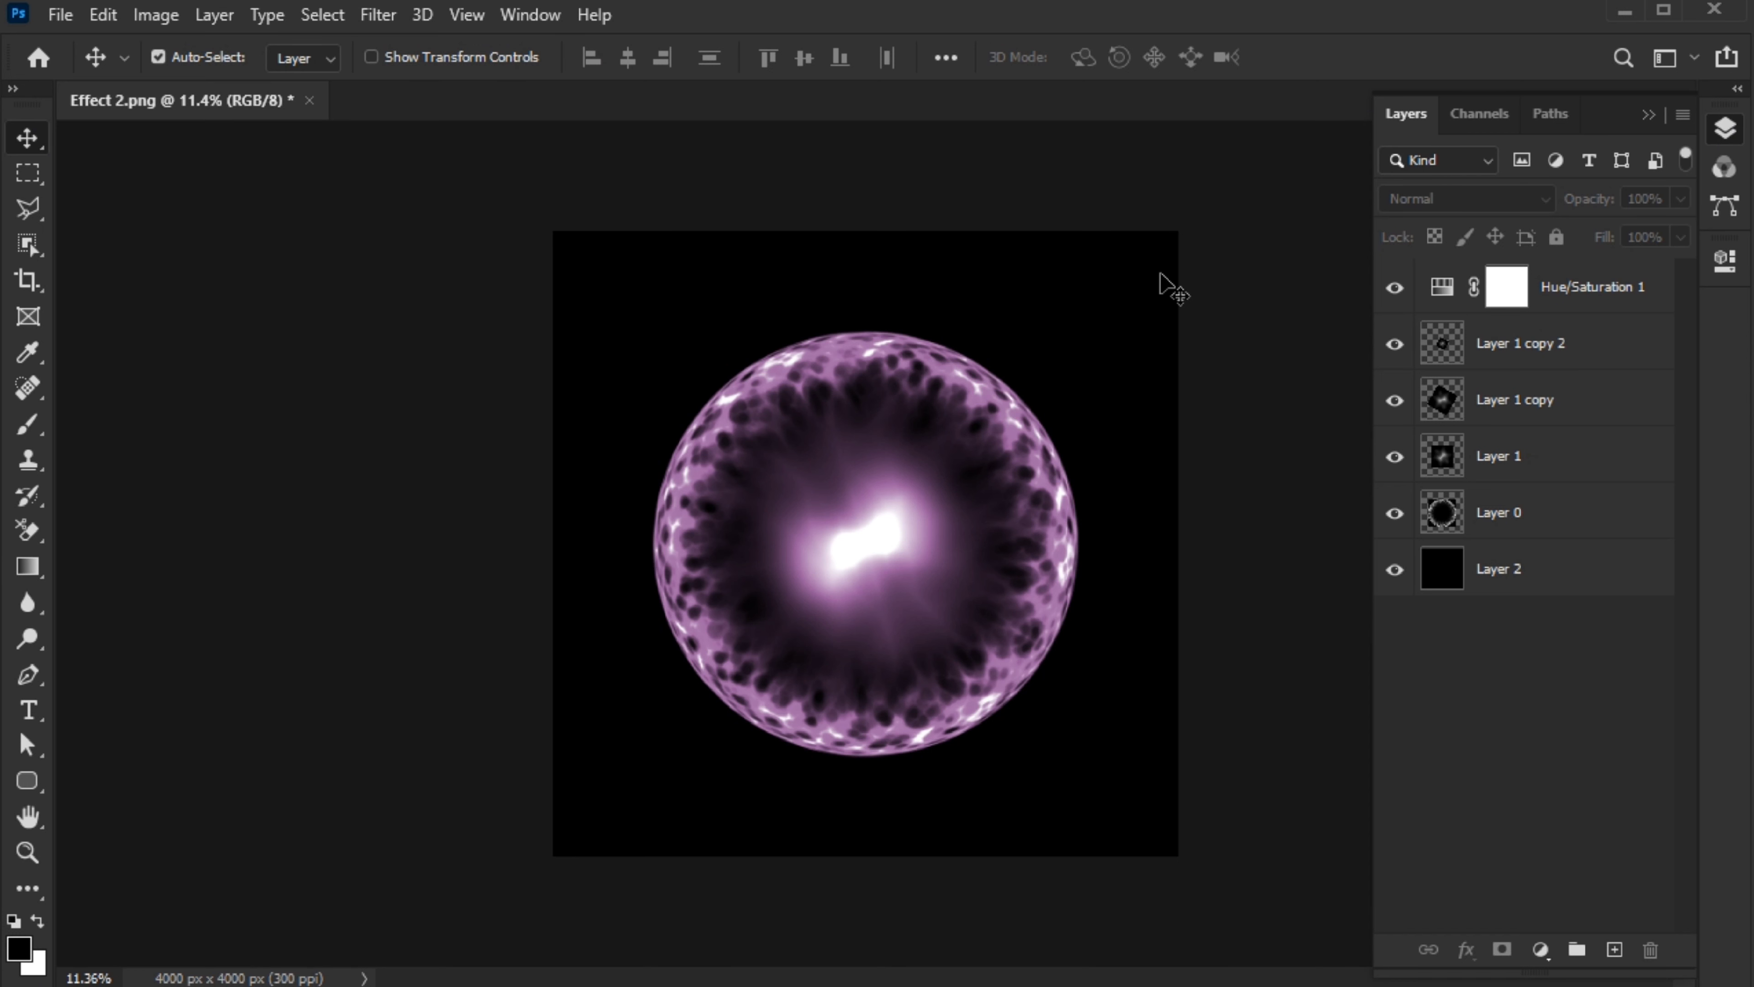
scroll(1174, 287, "up", 2)
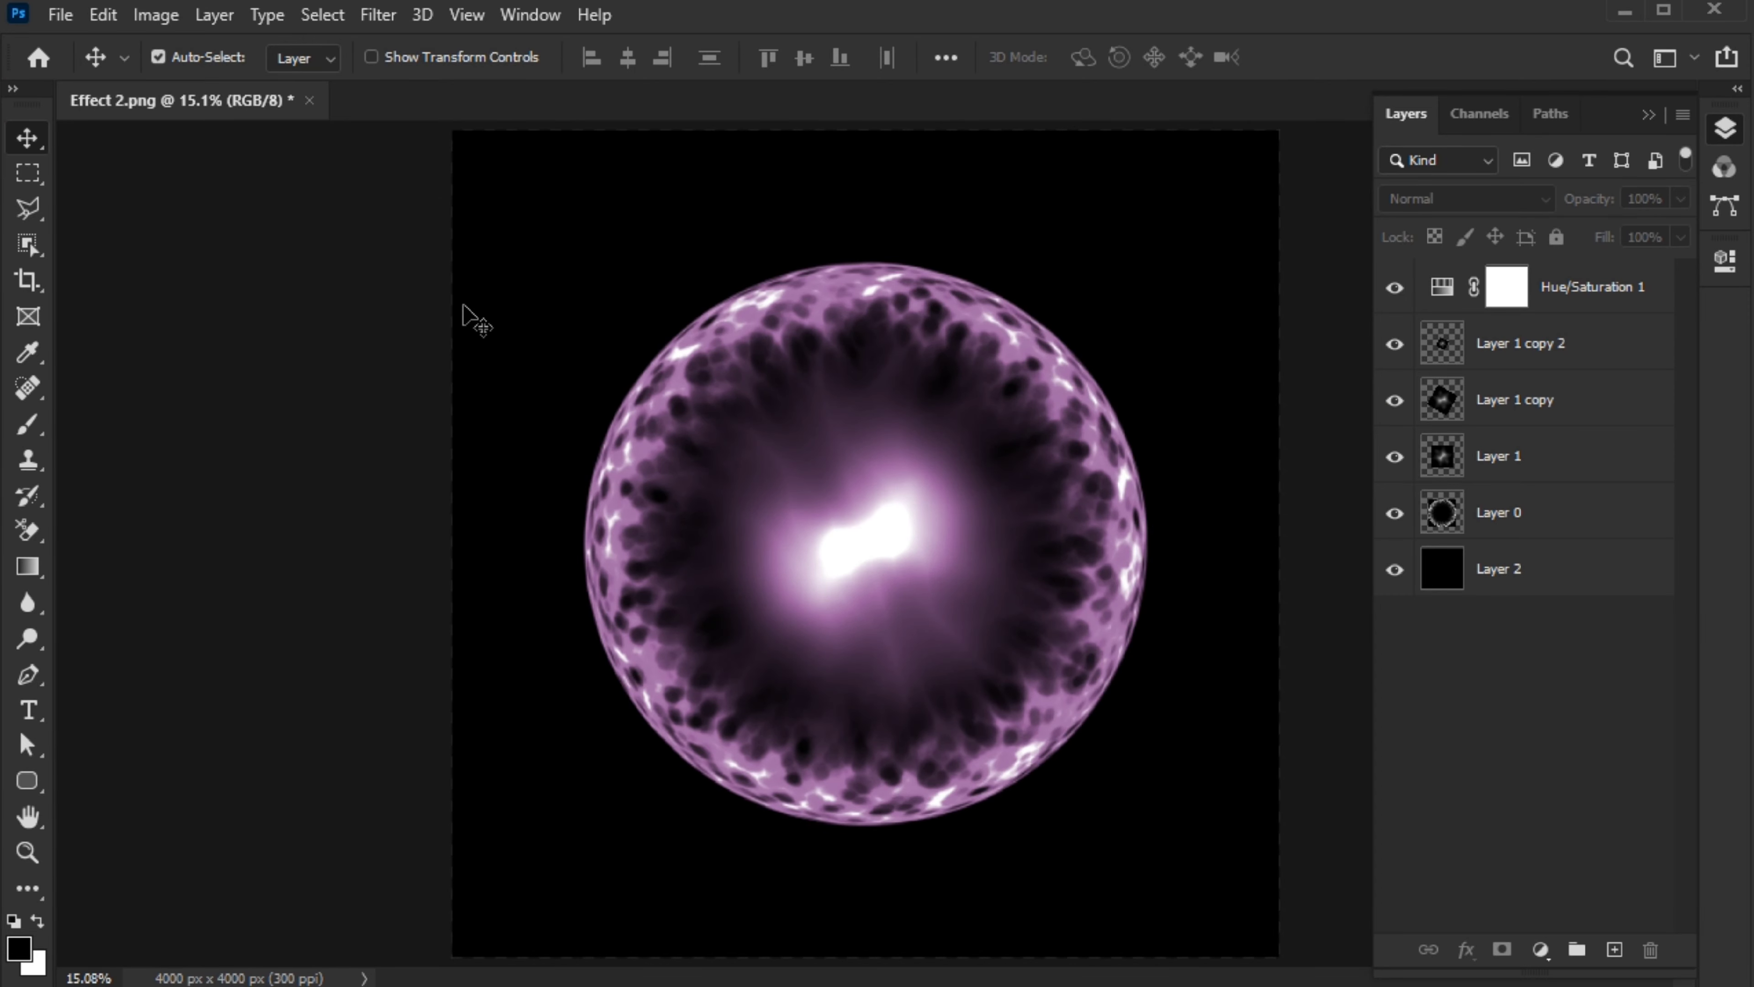